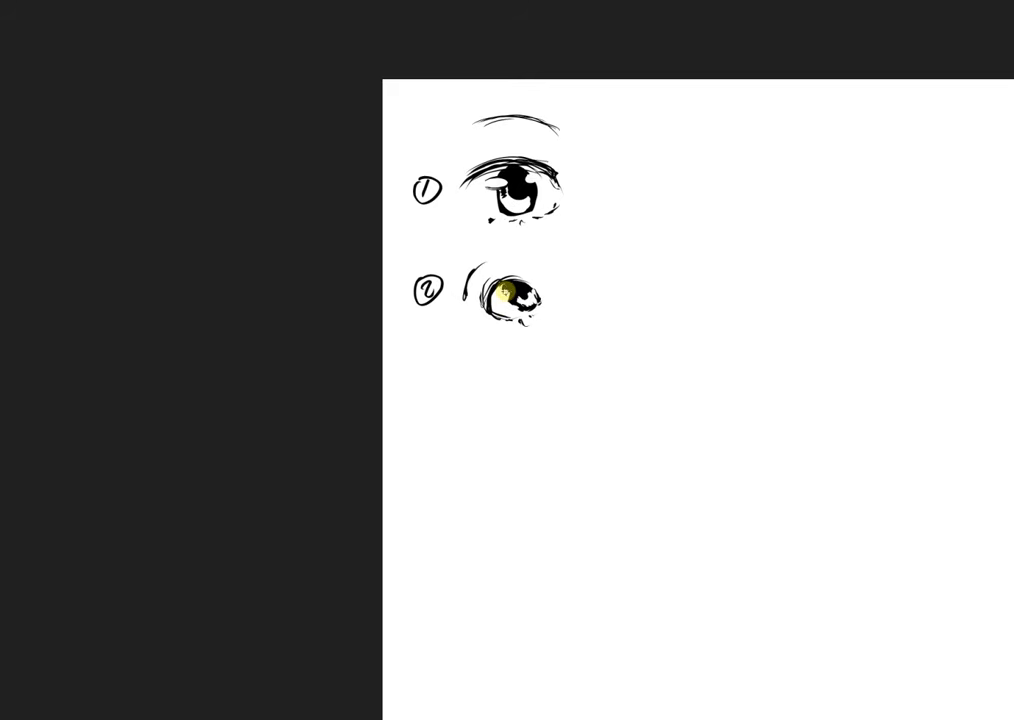
Refine the iris of eye 2 with a white highlight and dark accents
{"action": "mouse_move", "coordinate": [506, 291]}
{"action": "left_mouse_down"}
{"action": "mouse_move", "coordinate": [503, 299]}
{"action": "mouse_move", "coordinate": [554, 271]}
{"action": "mouse_move", "coordinate": [545, 298]}
{"action": "left_mouse_up"}
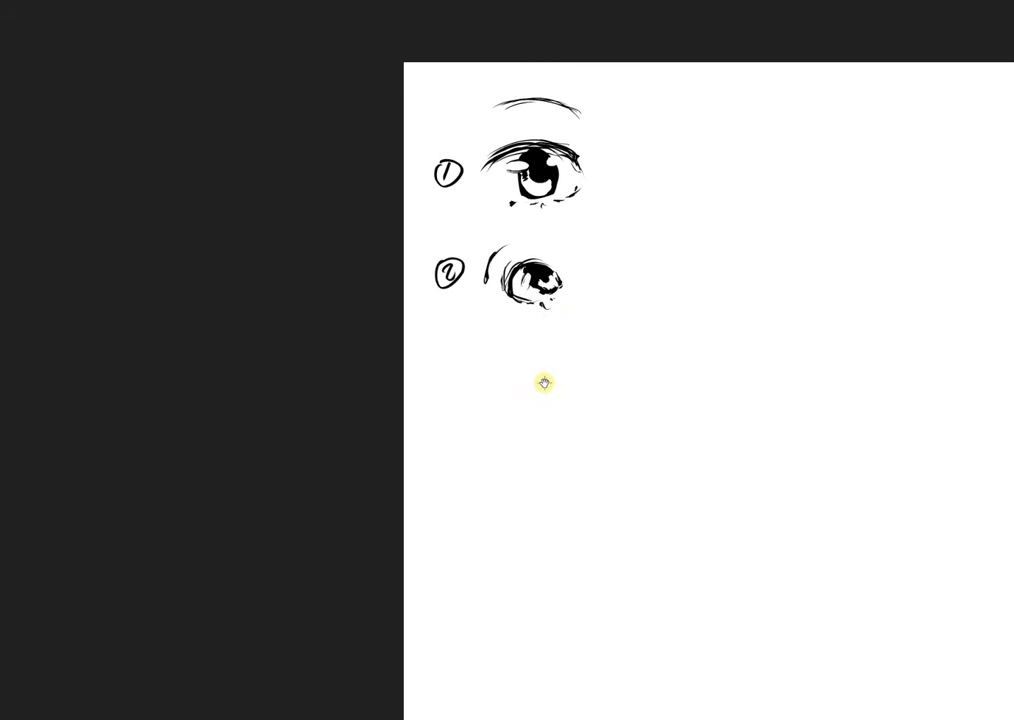
Draw a third eye below eye 2 with upper lashes, a dark iris with white highlights, an outer corner and a broken lower lid
{"action": "left_click_drag", "start_coordinate": [543, 383], "coordinate": [536, 364]}
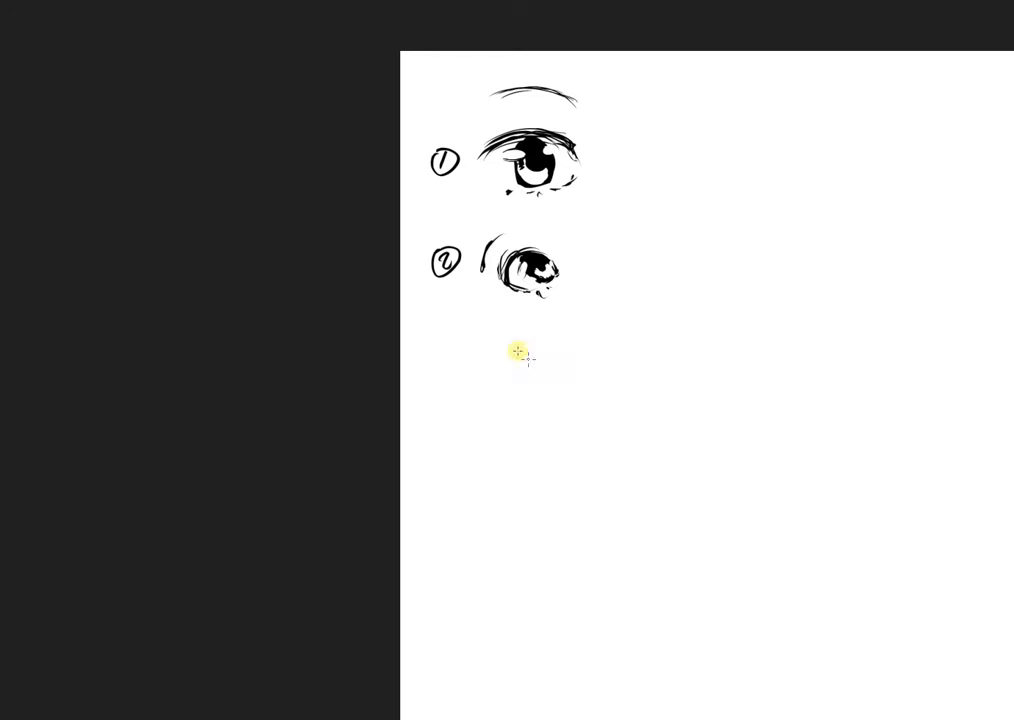
{"action": "mouse_move", "coordinate": [525, 367]}
{"action": "left_mouse_down"}
{"action": "mouse_move", "coordinate": [511, 308]}
{"action": "mouse_move", "coordinate": [536, 311]}
{"action": "mouse_move", "coordinate": [513, 319]}
{"action": "mouse_move", "coordinate": [543, 300]}
{"action": "mouse_move", "coordinate": [514, 314]}
{"action": "mouse_move", "coordinate": [537, 310]}
{"action": "mouse_move", "coordinate": [543, 294]}
{"action": "mouse_move", "coordinate": [524, 310]}
{"action": "mouse_move", "coordinate": [559, 304]}
{"action": "mouse_move", "coordinate": [530, 300]}
{"action": "mouse_move", "coordinate": [565, 302]}
{"action": "mouse_move", "coordinate": [523, 316]}
{"action": "mouse_move", "coordinate": [569, 298]}
{"action": "mouse_move", "coordinate": [554, 298]}
{"action": "mouse_move", "coordinate": [574, 304]}
{"action": "mouse_move", "coordinate": [527, 318]}
{"action": "left_mouse_up"}
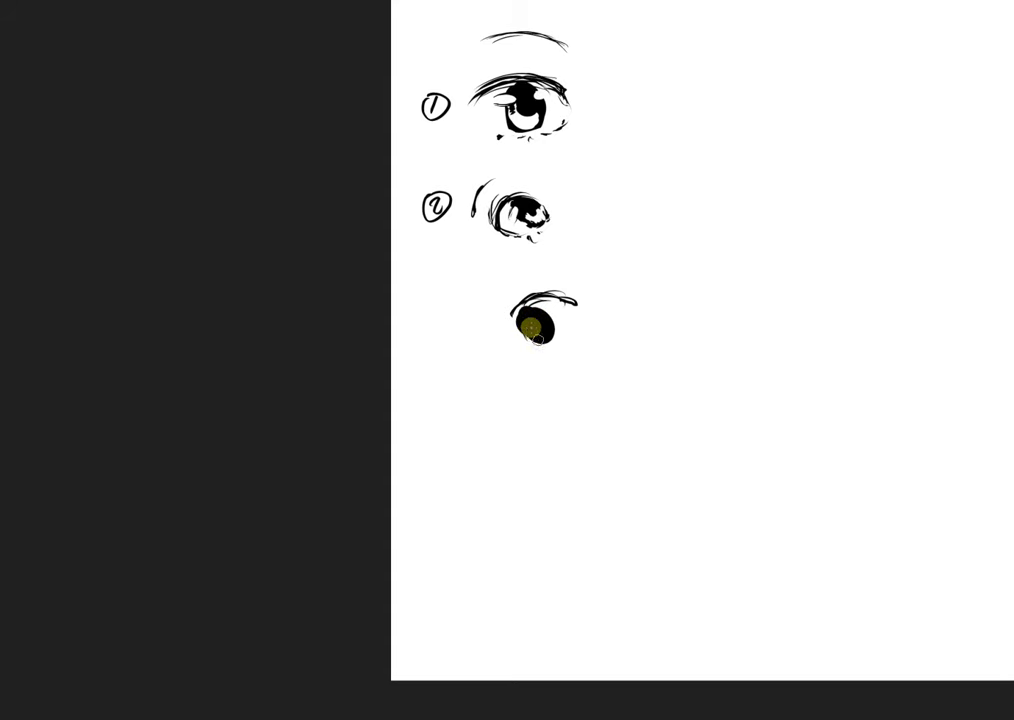
{"action": "mouse_move", "coordinate": [538, 329]}
{"action": "left_mouse_down"}
{"action": "mouse_move", "coordinate": [536, 294]}
{"action": "mouse_move", "coordinate": [543, 317]}
{"action": "left_mouse_up"}
{"action": "mouse_move", "coordinate": [536, 297]}
{"action": "left_mouse_down"}
{"action": "mouse_move", "coordinate": [524, 305]}
{"action": "mouse_move", "coordinate": [581, 330]}
{"action": "left_mouse_up"}
{"action": "left_click_drag", "start_coordinate": [555, 340], "coordinate": [531, 337]}
{"action": "mouse_move", "coordinate": [537, 335]}
{"action": "left_mouse_down"}
{"action": "mouse_move", "coordinate": [536, 324]}
{"action": "mouse_move", "coordinate": [534, 333]}
{"action": "mouse_move", "coordinate": [523, 327]}
{"action": "left_mouse_up"}
{"action": "mouse_move", "coordinate": [527, 304]}
{"action": "left_mouse_down"}
{"action": "mouse_move", "coordinate": [509, 316]}
{"action": "mouse_move", "coordinate": [521, 304]}
{"action": "left_mouse_up"}
{"action": "mouse_move", "coordinate": [516, 312]}
{"action": "left_mouse_down"}
{"action": "mouse_move", "coordinate": [543, 296]}
{"action": "mouse_move", "coordinate": [523, 301]}
{"action": "left_mouse_up"}
{"action": "mouse_move", "coordinate": [579, 333]}
{"action": "left_mouse_down"}
{"action": "mouse_move", "coordinate": [567, 304]}
{"action": "mouse_move", "coordinate": [583, 308]}
{"action": "mouse_move", "coordinate": [548, 285]}
{"action": "mouse_move", "coordinate": [524, 291]}
{"action": "mouse_move", "coordinate": [579, 290]}
{"action": "left_mouse_up"}
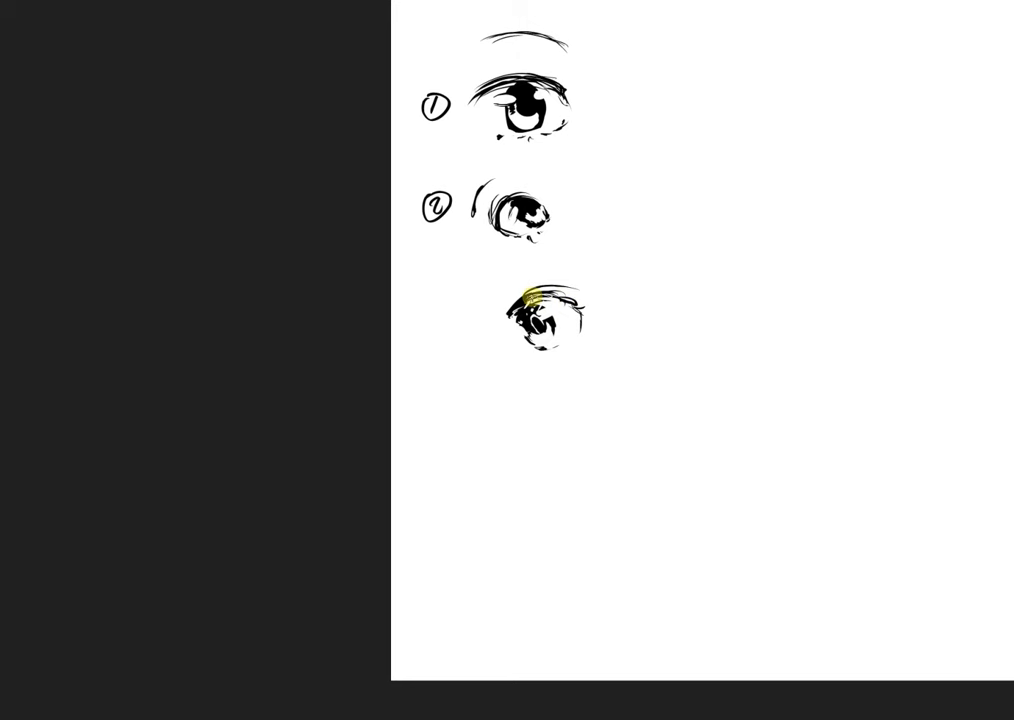
Thicken the third eye's upper lash line and touch up its inner corner and iris
{"action": "mouse_move", "coordinate": [506, 311]}
{"action": "left_mouse_down"}
{"action": "mouse_move", "coordinate": [510, 295]}
{"action": "mouse_move", "coordinate": [509, 314]}
{"action": "left_mouse_up"}
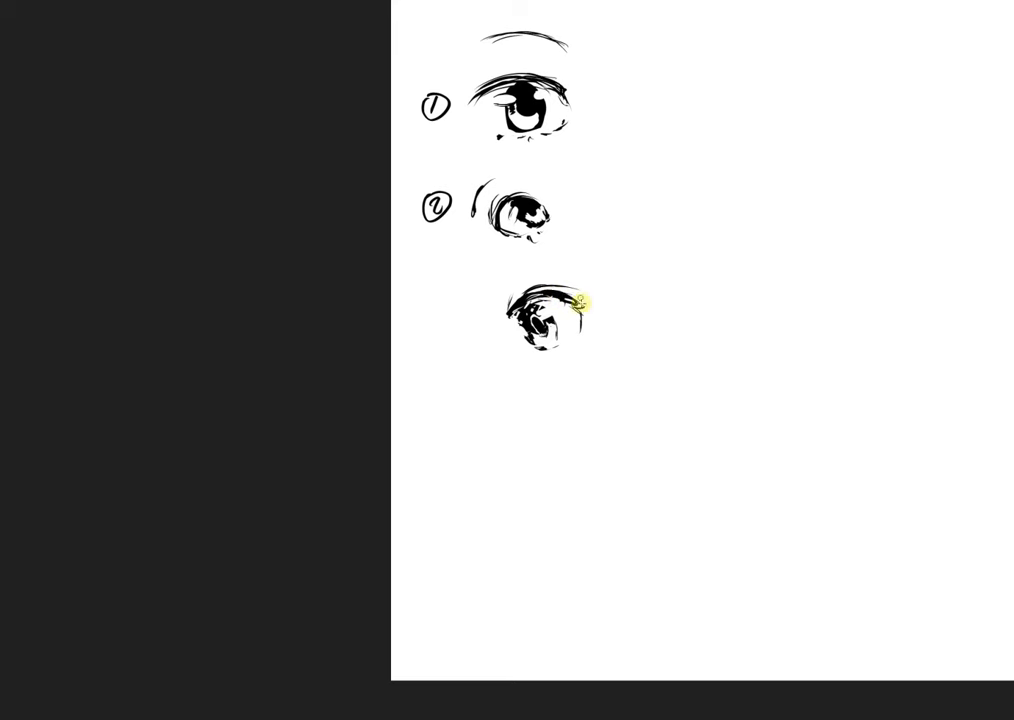
{"action": "mouse_move", "coordinate": [543, 335]}
{"action": "left_mouse_down"}
{"action": "mouse_move", "coordinate": [557, 333]}
{"action": "mouse_move", "coordinate": [539, 324]}
{"action": "left_mouse_up"}
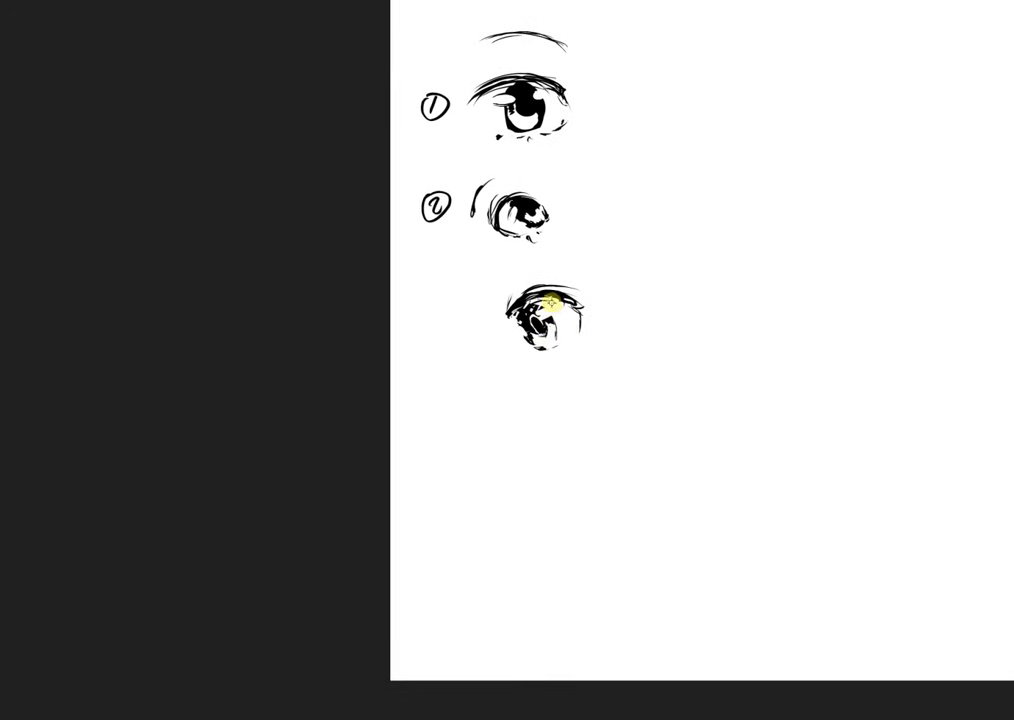
{"action": "mouse_move", "coordinate": [509, 328]}
{"action": "left_mouse_down"}
{"action": "mouse_move", "coordinate": [511, 355]}
{"action": "mouse_move", "coordinate": [502, 351]}
{"action": "left_mouse_up"}
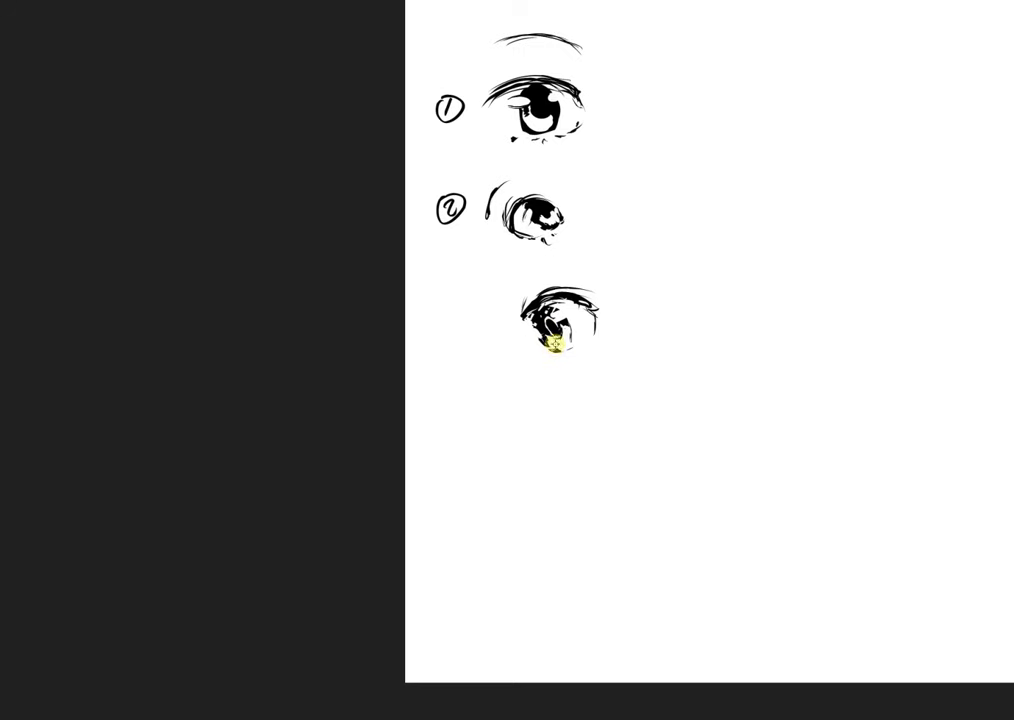
Lasso the third eye, move it to the right to free space beside it, and deselect
{"action": "left_click_drag", "start_coordinate": [509, 335], "coordinate": [540, 262]}
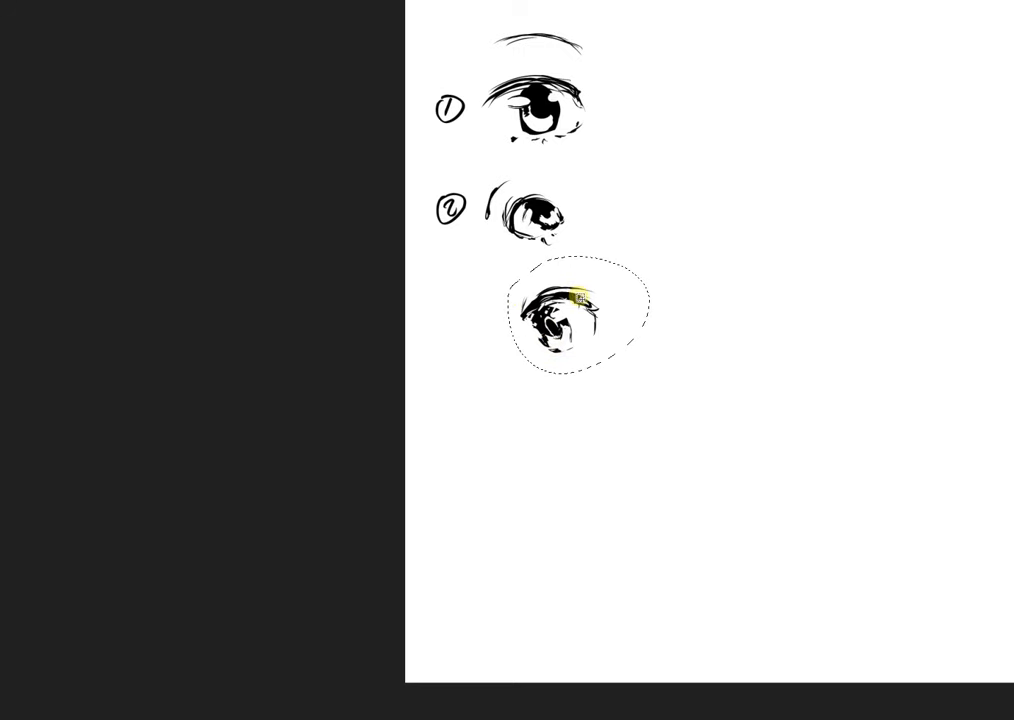
{"action": "mouse_move", "coordinate": [582, 294]}
{"action": "left_mouse_down"}
{"action": "mouse_move", "coordinate": [645, 287]}
{"action": "mouse_move", "coordinate": [683, 296]}
{"action": "left_mouse_up"}
{"action": "key", "text": "ctrl+d"}
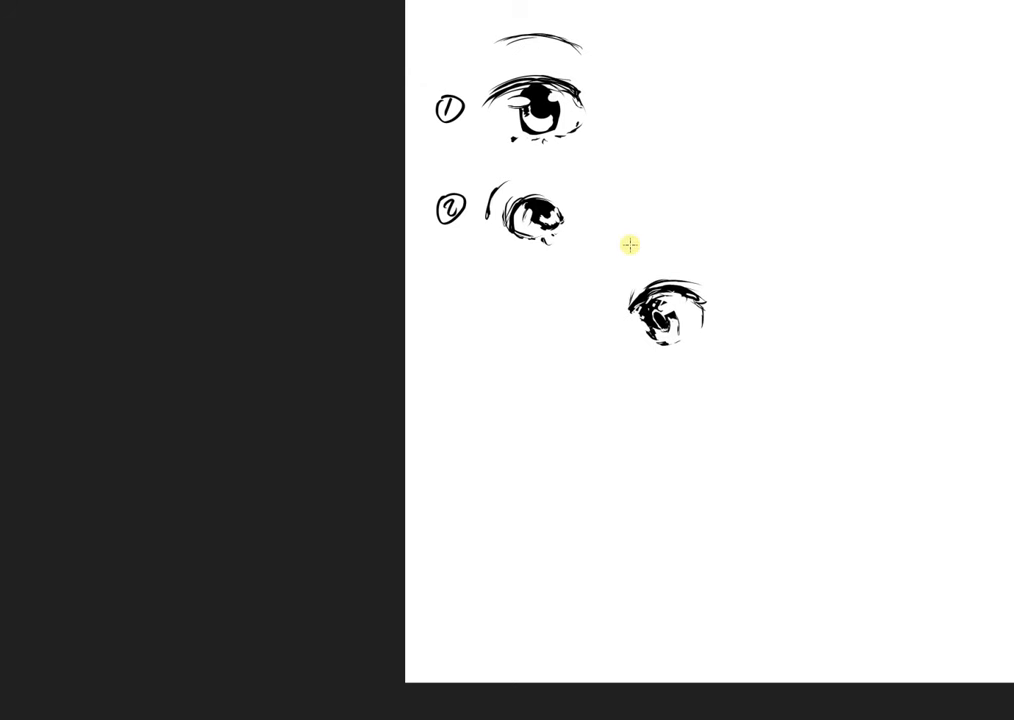
Start a companion eye to the lower left of the moved eye with a thick curved lash line and a solid black iris
{"action": "left_click_drag", "start_coordinate": [662, 310], "coordinate": [660, 320]}
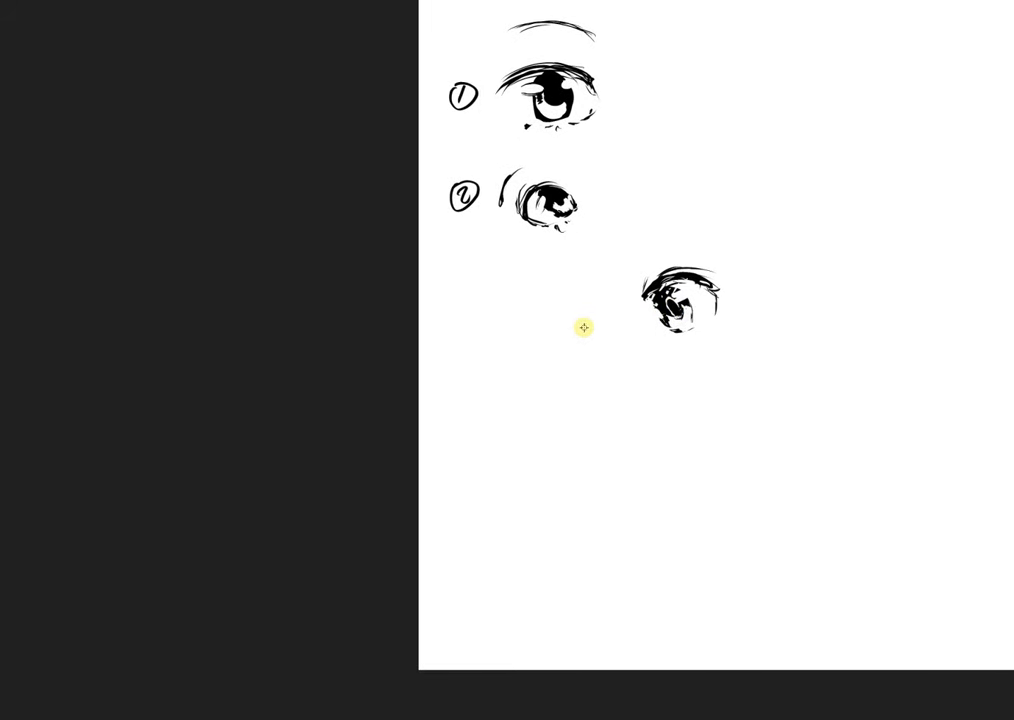
{"action": "mouse_move", "coordinate": [573, 326]}
{"action": "left_mouse_down"}
{"action": "mouse_move", "coordinate": [540, 360]}
{"action": "mouse_move", "coordinate": [554, 330]}
{"action": "mouse_move", "coordinate": [573, 328]}
{"action": "mouse_move", "coordinate": [540, 371]}
{"action": "left_mouse_up"}
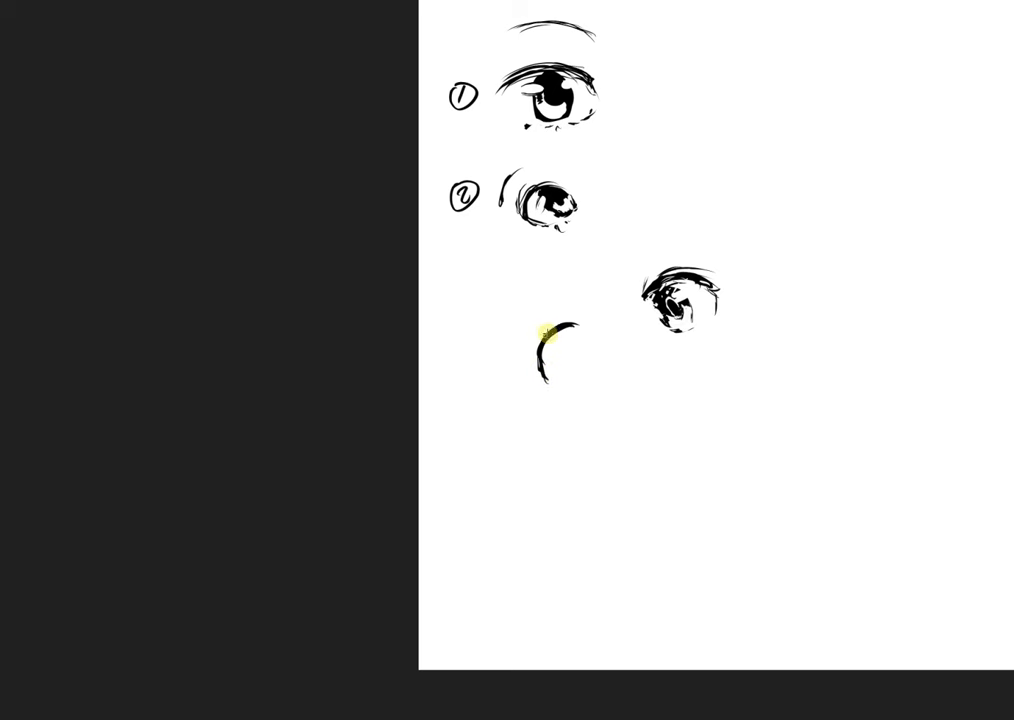
{"action": "mouse_move", "coordinate": [546, 366]}
{"action": "left_mouse_down"}
{"action": "mouse_move", "coordinate": [553, 343]}
{"action": "mouse_move", "coordinate": [561, 355]}
{"action": "mouse_move", "coordinate": [563, 326]}
{"action": "left_mouse_up"}
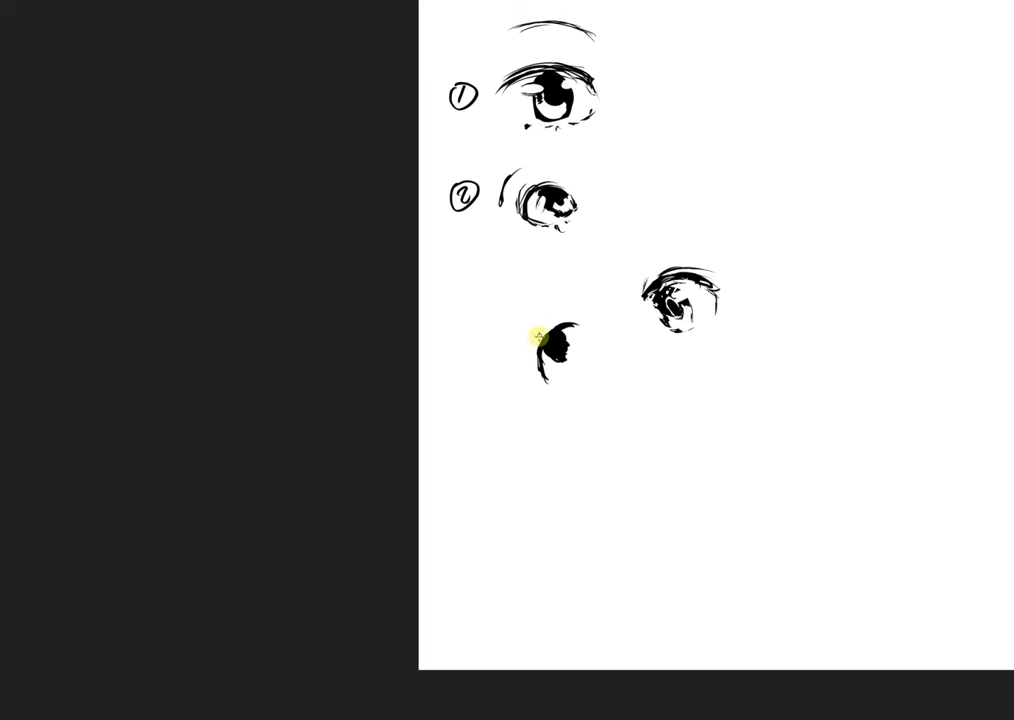
Add thin lash strokes around the companion eye's upper lid and carve white highlights into its dark iris
{"action": "left_click_drag", "start_coordinate": [549, 325], "coordinate": [533, 348]}
{"action": "left_click_drag", "start_coordinate": [536, 340], "coordinate": [555, 326]}
{"action": "key", "text": "ctrl+z"}
{"action": "key", "text": "ctrl+z"}
{"action": "mouse_move", "coordinate": [555, 348]}
{"action": "left_mouse_down"}
{"action": "mouse_move", "coordinate": [557, 366]}
{"action": "mouse_move", "coordinate": [572, 358]}
{"action": "mouse_move", "coordinate": [554, 351]}
{"action": "mouse_move", "coordinate": [565, 359]}
{"action": "mouse_move", "coordinate": [566, 341]}
{"action": "mouse_move", "coordinate": [561, 354]}
{"action": "mouse_move", "coordinate": [584, 335]}
{"action": "mouse_move", "coordinate": [567, 340]}
{"action": "left_mouse_up"}
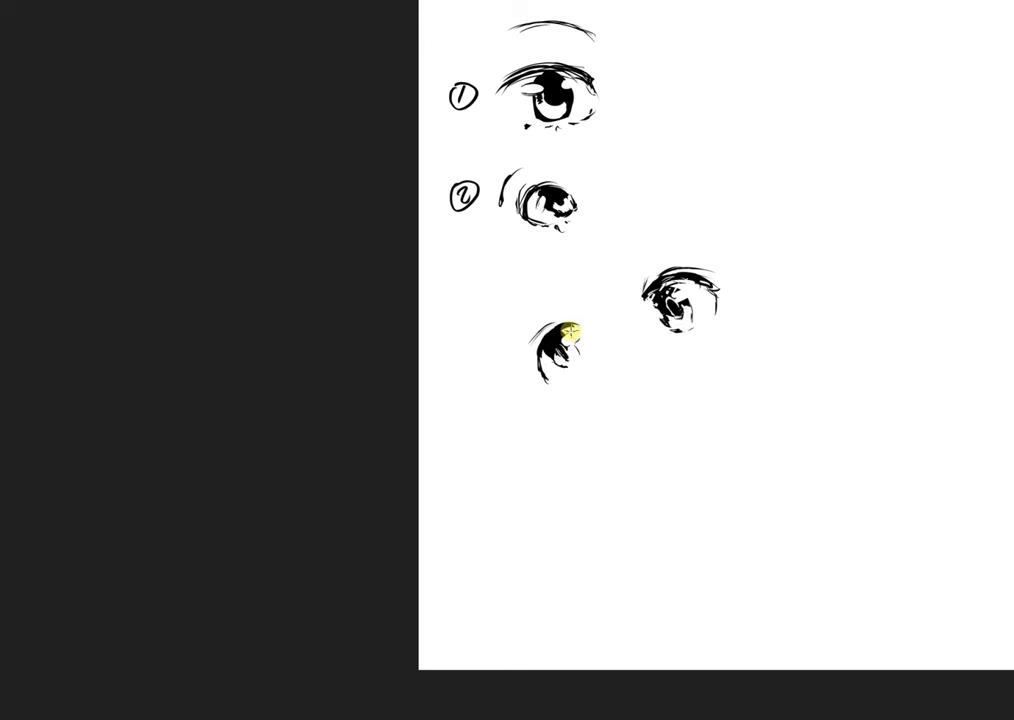
{"action": "mouse_move", "coordinate": [571, 323]}
{"action": "left_mouse_down"}
{"action": "mouse_move", "coordinate": [541, 321]}
{"action": "mouse_move", "coordinate": [550, 325]}
{"action": "mouse_move", "coordinate": [536, 334]}
{"action": "mouse_move", "coordinate": [527, 371]}
{"action": "left_mouse_up"}
{"action": "left_click_drag", "start_coordinate": [568, 345], "coordinate": [554, 339]}
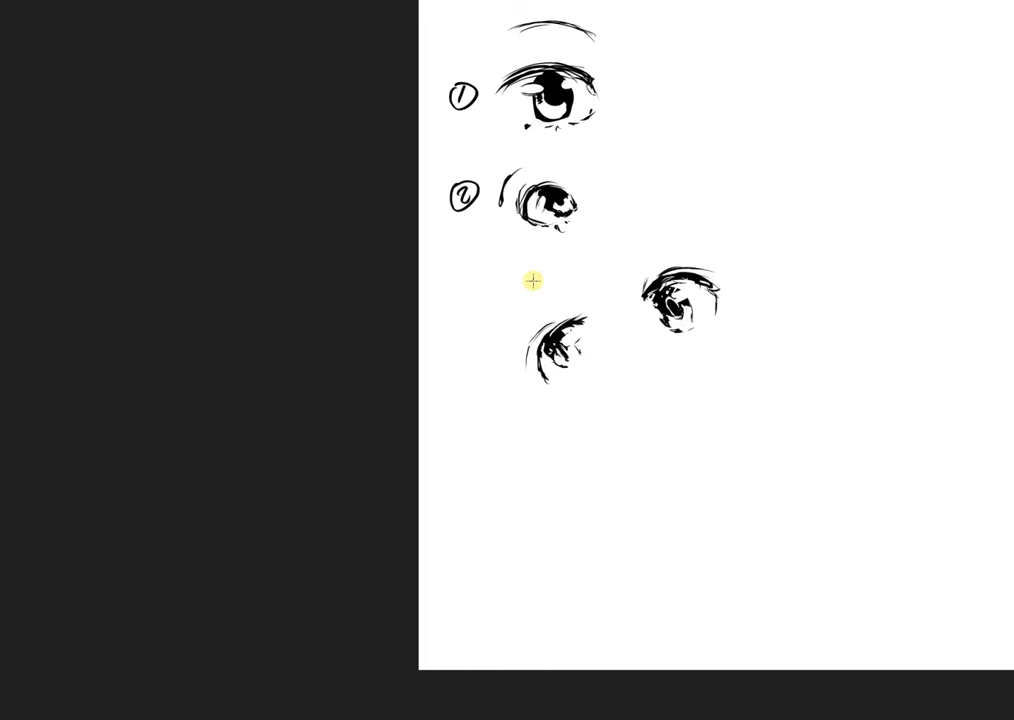
Add iris details and extend the upper and outer lashes of the companion eye with tapered strokes
{"action": "left_click_drag", "start_coordinate": [545, 348], "coordinate": [546, 340]}
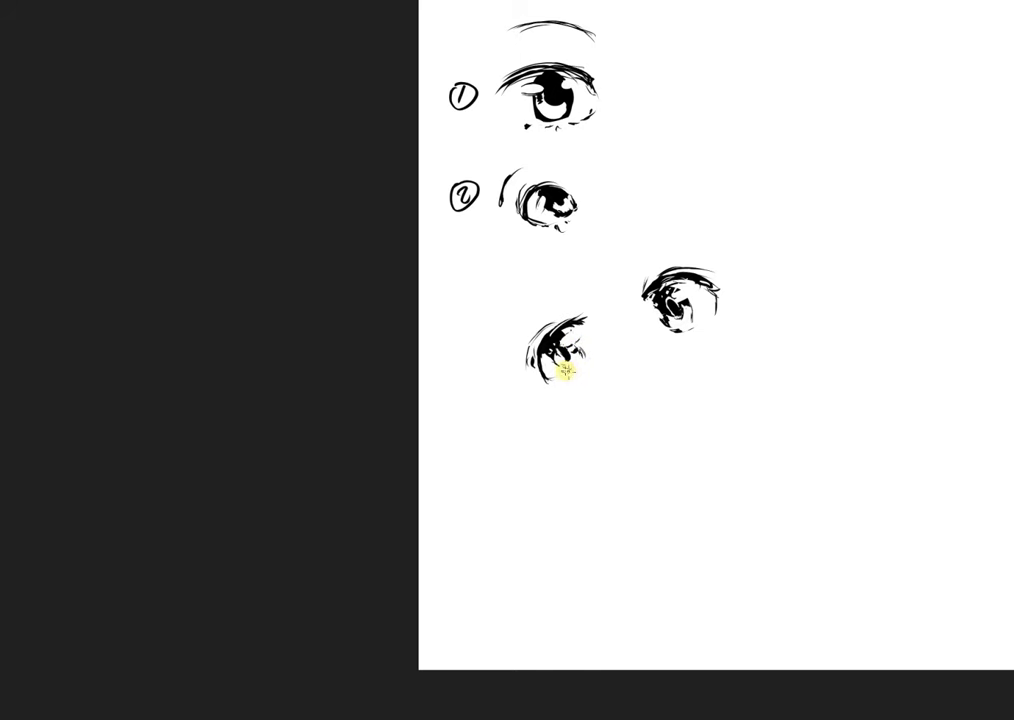
{"action": "left_click_drag", "start_coordinate": [553, 341], "coordinate": [543, 358]}
{"action": "mouse_move", "coordinate": [566, 309]}
{"action": "left_mouse_down"}
{"action": "mouse_move", "coordinate": [554, 339]}
{"action": "mouse_move", "coordinate": [575, 321]}
{"action": "mouse_move", "coordinate": [550, 340]}
{"action": "left_mouse_up"}
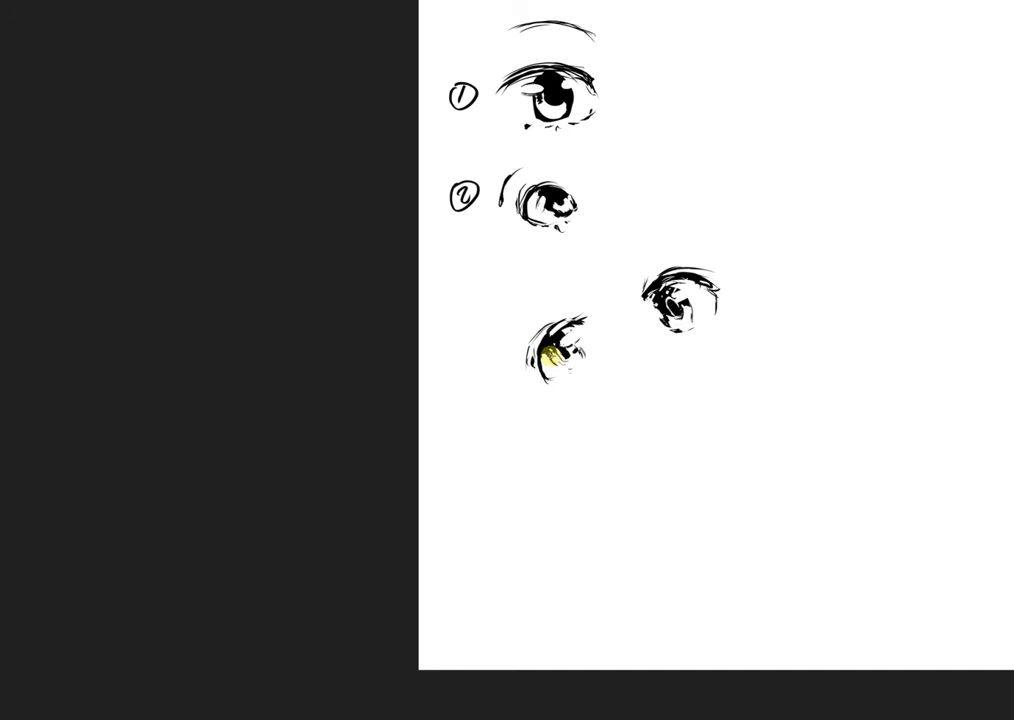
{"action": "mouse_move", "coordinate": [550, 357]}
{"action": "left_mouse_down"}
{"action": "mouse_move", "coordinate": [561, 358]}
{"action": "mouse_move", "coordinate": [545, 348]}
{"action": "mouse_move", "coordinate": [567, 372]}
{"action": "left_mouse_up"}
{"action": "mouse_move", "coordinate": [556, 356]}
{"action": "left_mouse_down"}
{"action": "mouse_move", "coordinate": [557, 323]}
{"action": "mouse_move", "coordinate": [567, 353]}
{"action": "left_mouse_up"}
{"action": "mouse_move", "coordinate": [584, 327]}
{"action": "left_mouse_down"}
{"action": "mouse_move", "coordinate": [525, 344]}
{"action": "mouse_move", "coordinate": [534, 335]}
{"action": "mouse_move", "coordinate": [518, 353]}
{"action": "mouse_move", "coordinate": [552, 324]}
{"action": "mouse_move", "coordinate": [543, 344]}
{"action": "mouse_move", "coordinate": [523, 351]}
{"action": "mouse_move", "coordinate": [537, 346]}
{"action": "left_mouse_up"}
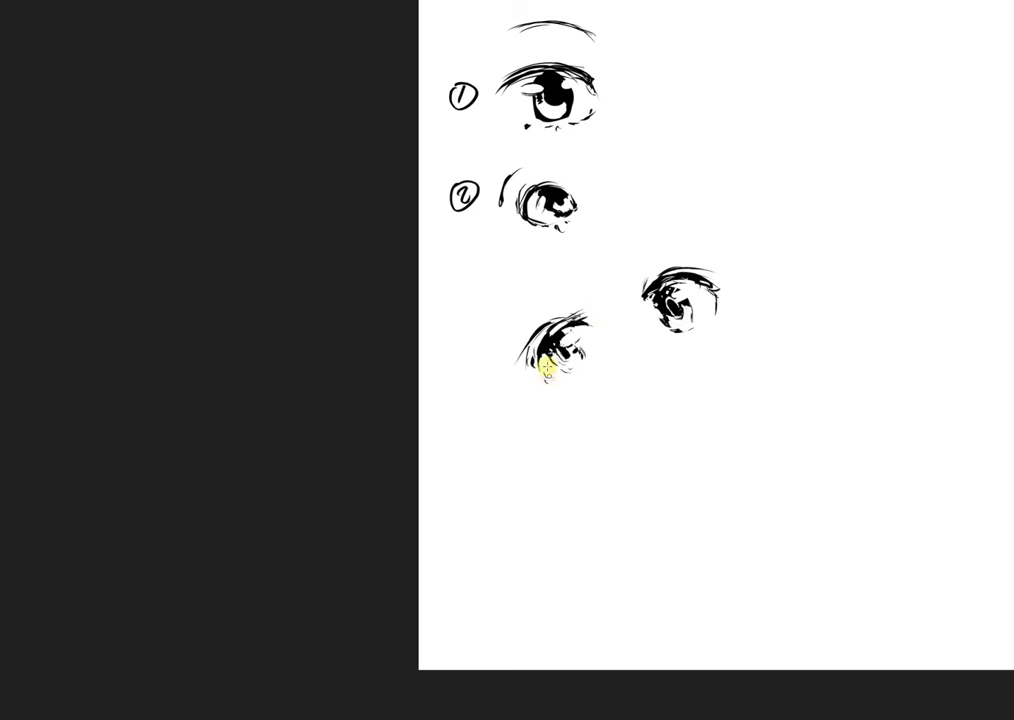
Rework the companion eye's outer outline and upper lashes, and add small highlights to its iris
{"action": "mouse_move", "coordinate": [538, 352]}
{"action": "left_mouse_down"}
{"action": "mouse_move", "coordinate": [543, 338]}
{"action": "mouse_move", "coordinate": [539, 378]}
{"action": "mouse_move", "coordinate": [546, 348]}
{"action": "mouse_move", "coordinate": [530, 347]}
{"action": "mouse_move", "coordinate": [533, 399]}
{"action": "mouse_move", "coordinate": [535, 354]}
{"action": "mouse_move", "coordinate": [538, 388]}
{"action": "mouse_move", "coordinate": [541, 353]}
{"action": "mouse_move", "coordinate": [546, 388]}
{"action": "mouse_move", "coordinate": [541, 378]}
{"action": "mouse_move", "coordinate": [555, 388]}
{"action": "mouse_move", "coordinate": [540, 382]}
{"action": "mouse_move", "coordinate": [552, 385]}
{"action": "mouse_move", "coordinate": [541, 380]}
{"action": "mouse_move", "coordinate": [553, 384]}
{"action": "mouse_move", "coordinate": [540, 384]}
{"action": "mouse_move", "coordinate": [573, 361]}
{"action": "mouse_move", "coordinate": [600, 311]}
{"action": "mouse_move", "coordinate": [553, 371]}
{"action": "left_mouse_up"}
{"action": "left_click_drag", "start_coordinate": [544, 345], "coordinate": [571, 322]}
{"action": "mouse_move", "coordinate": [543, 344]}
{"action": "left_mouse_down"}
{"action": "mouse_move", "coordinate": [545, 317]}
{"action": "mouse_move", "coordinate": [550, 351]}
{"action": "mouse_move", "coordinate": [534, 355]}
{"action": "mouse_move", "coordinate": [532, 369]}
{"action": "mouse_move", "coordinate": [527, 362]}
{"action": "left_mouse_up"}
{"action": "left_click_drag", "start_coordinate": [554, 334], "coordinate": [563, 342]}
{"action": "left_click", "coordinate": [577, 340]}
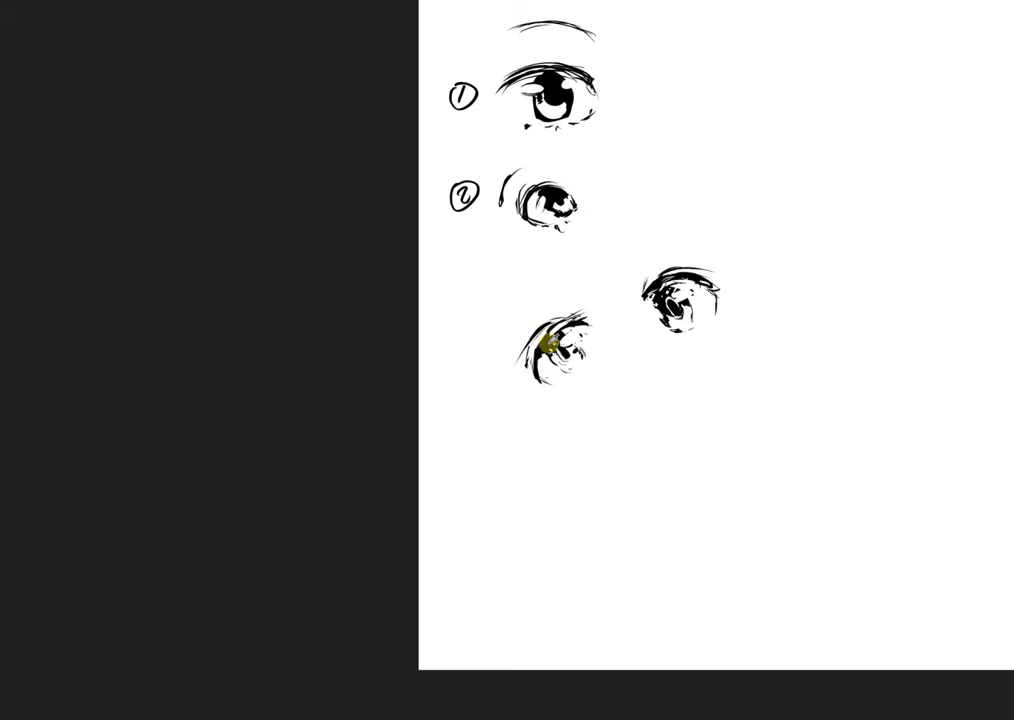
{"action": "mouse_move", "coordinate": [595, 450]}
{"action": "left_mouse_down"}
{"action": "mouse_move", "coordinate": [570, 389]}
{"action": "mouse_move", "coordinate": [566, 412]}
{"action": "left_mouse_up"}
{"action": "left_click_drag", "start_coordinate": [569, 390], "coordinate": [591, 404]}
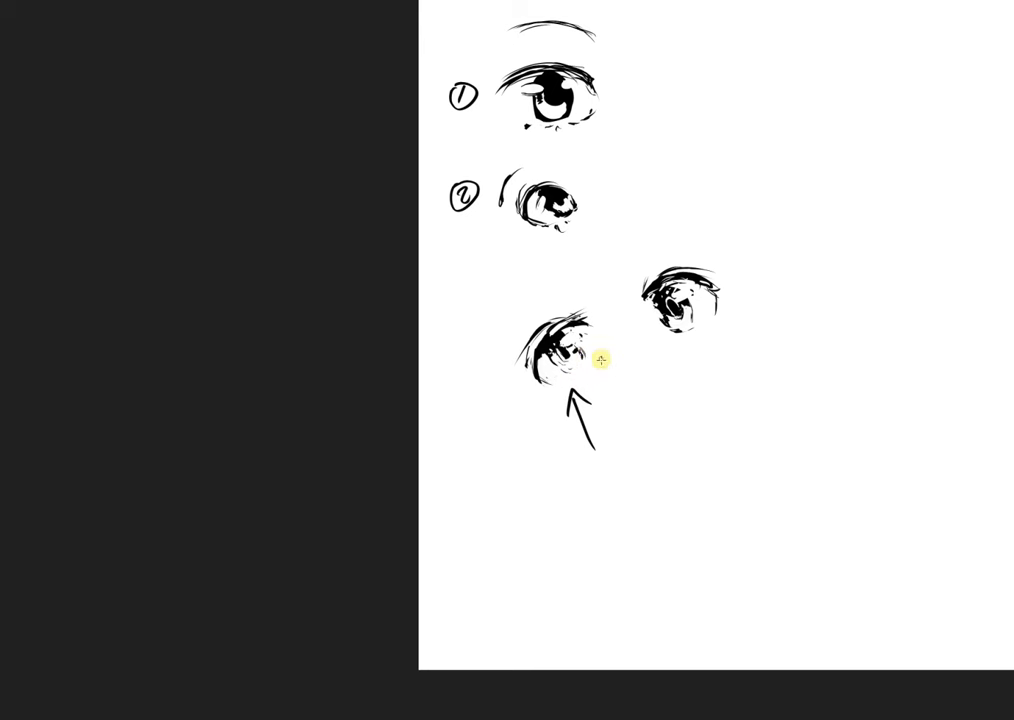
{"action": "key", "text": "ctrl+z"}
{"action": "key", "text": "ctrl+z"}
{"action": "key", "text": "ctrl+z"}
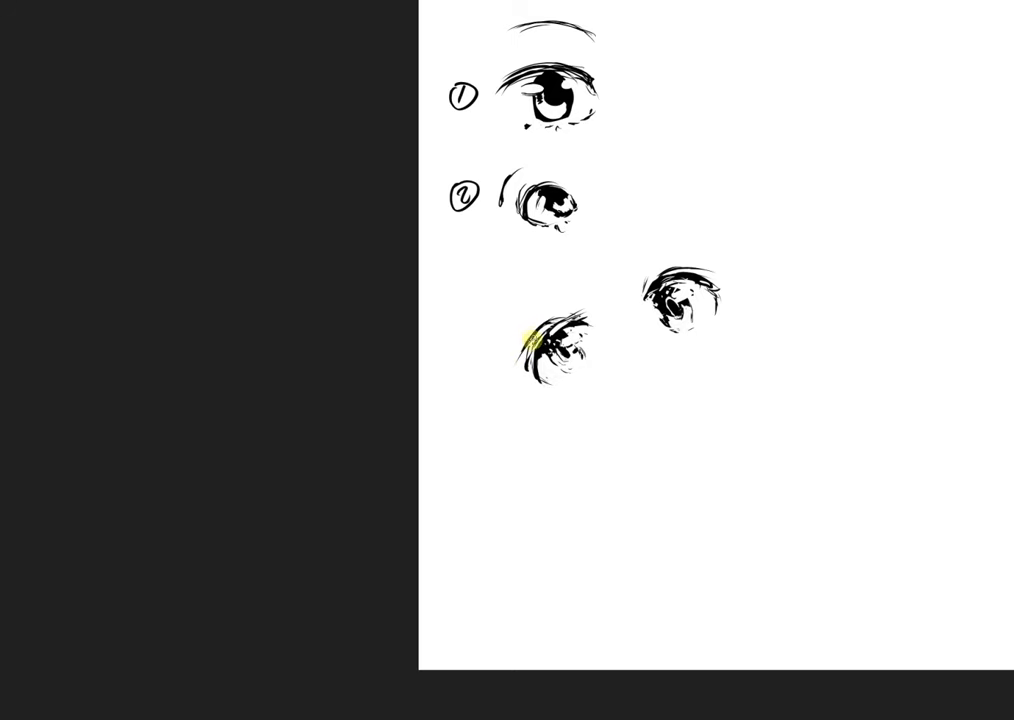
Adjust the companion eye's upper lashes and reshape its outline and iris by pushing the linework with a large warp brush
{"action": "left_click_drag", "start_coordinate": [563, 306], "coordinate": [582, 338]}
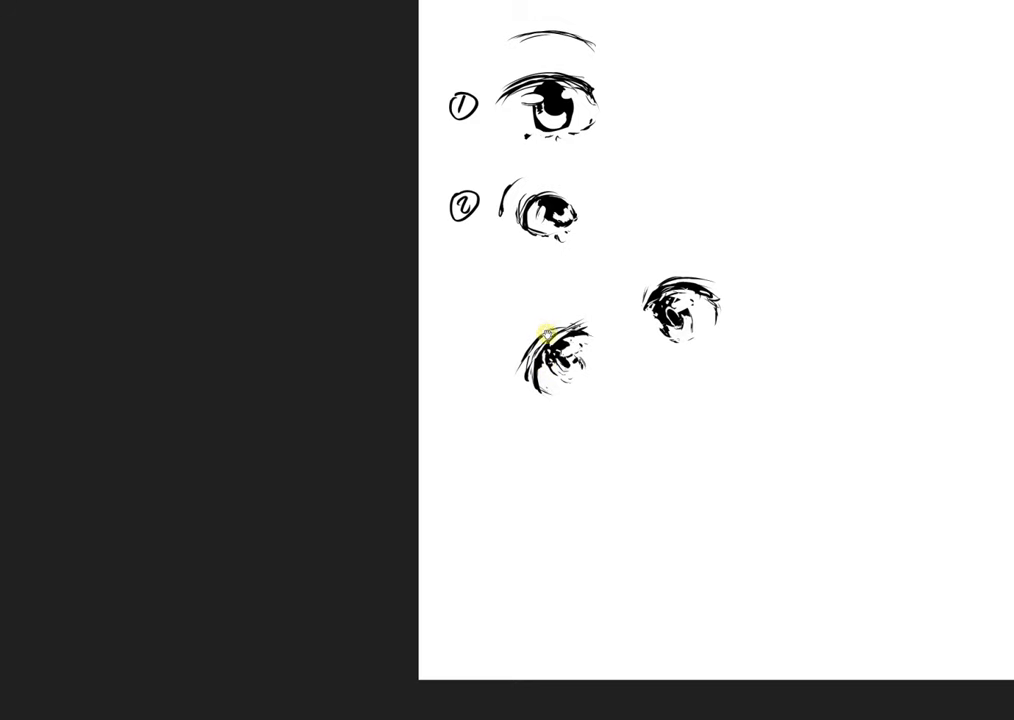
{"action": "left_click_drag", "start_coordinate": [545, 346], "coordinate": [568, 358]}
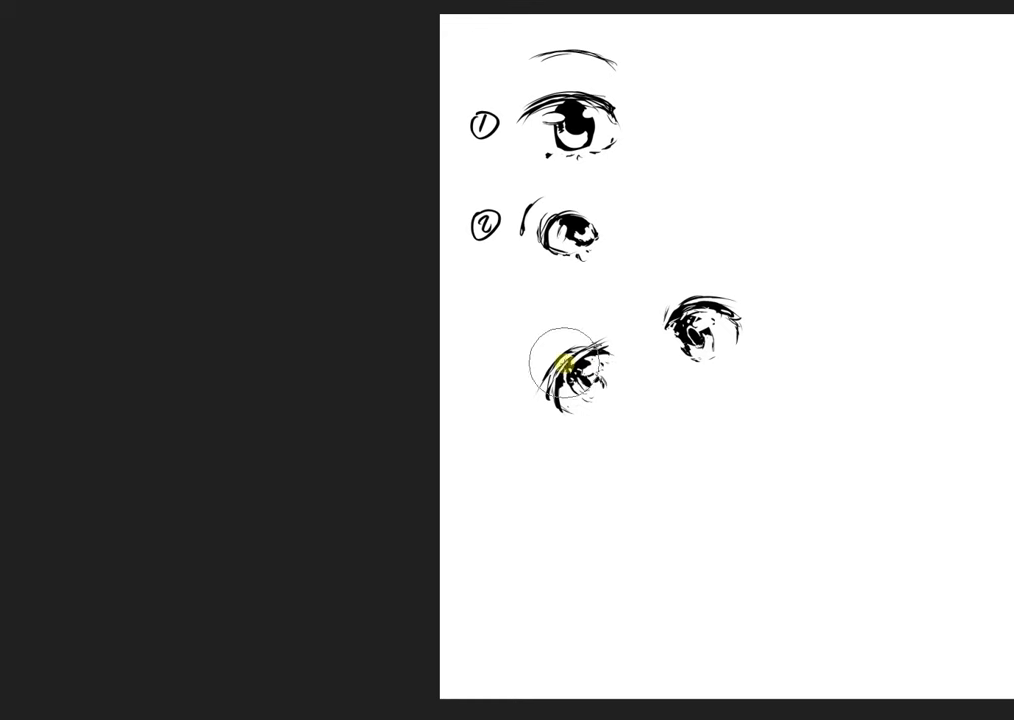
{"action": "left_click_drag", "start_coordinate": [566, 358], "coordinate": [575, 369]}
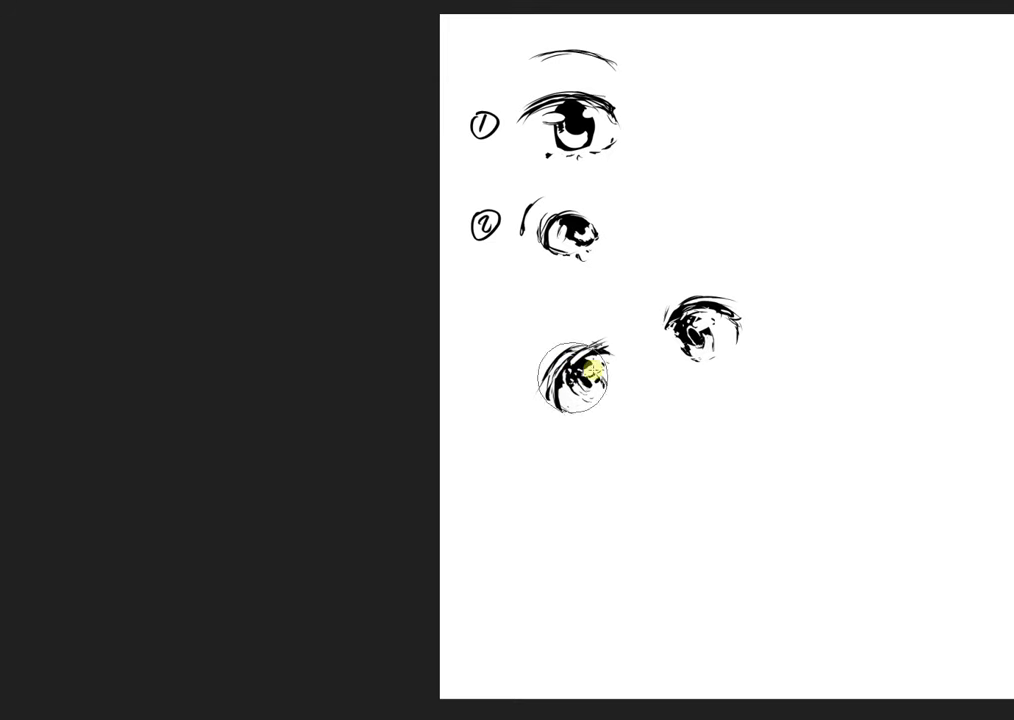
{"action": "key", "text": "]"}
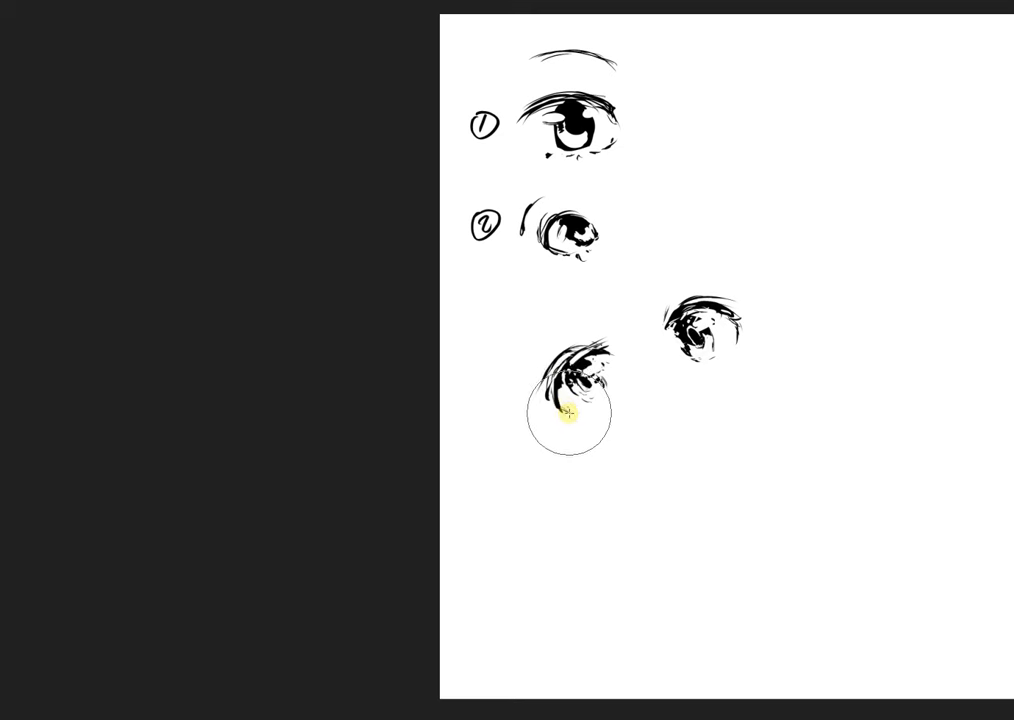
{"action": "left_click_drag", "start_coordinate": [556, 409], "coordinate": [563, 383]}
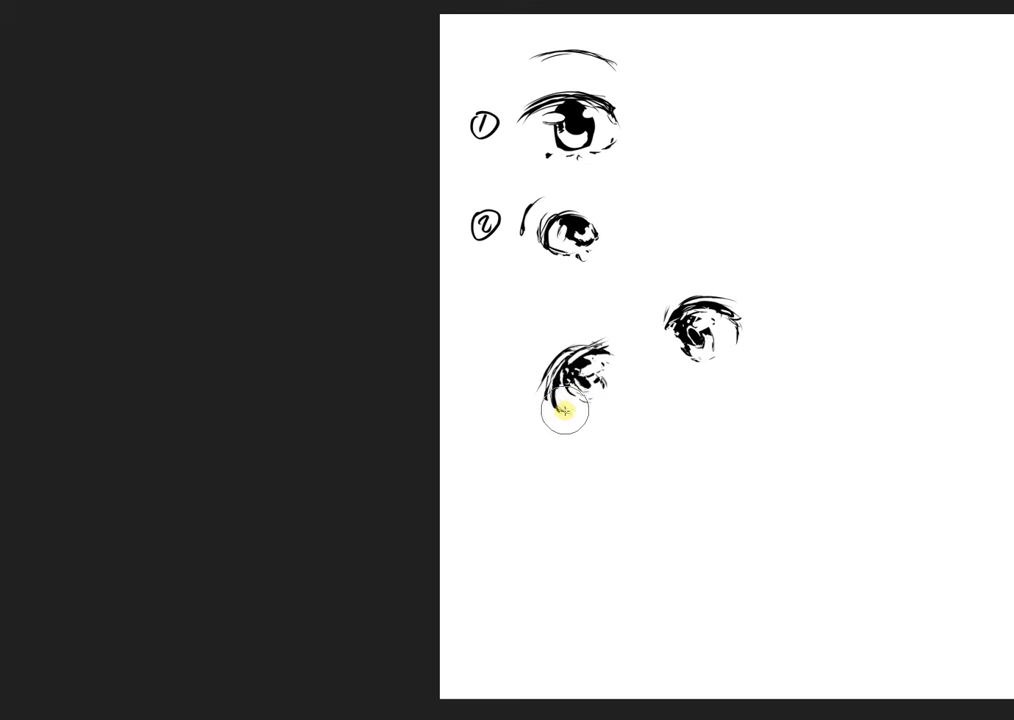
{"action": "left_click_drag", "start_coordinate": [563, 396], "coordinate": [561, 372]}
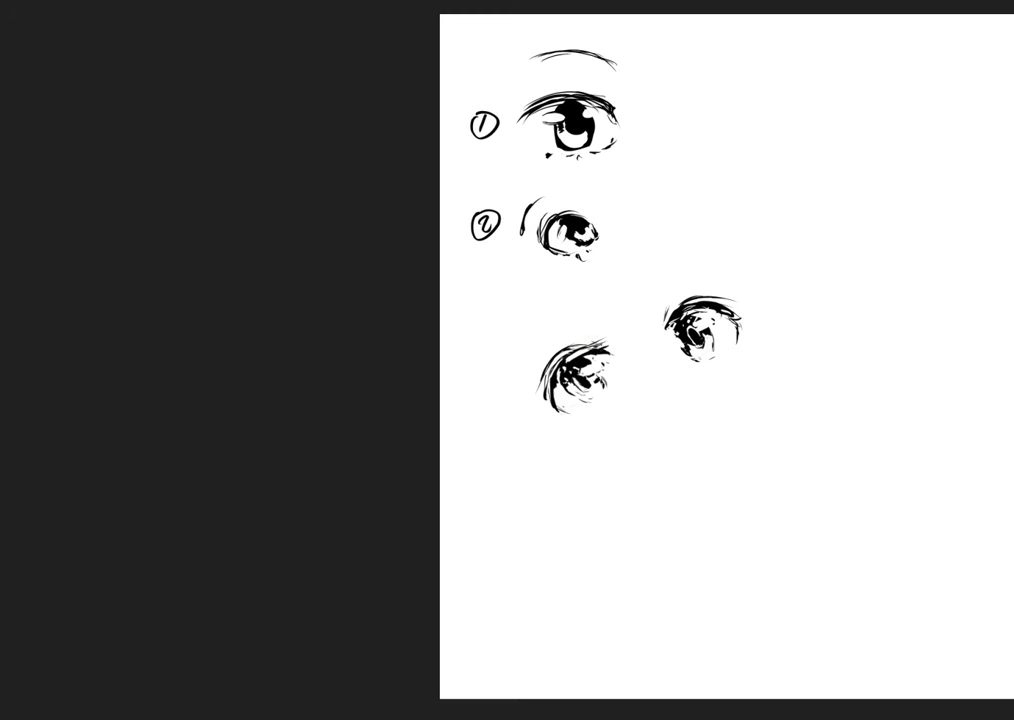
Add fine strokes to the lower iris of the companion eye and touch up the iris of the eye on its right
{"action": "left_click_drag", "start_coordinate": [572, 375], "coordinate": [571, 393]}
{"action": "mouse_move", "coordinate": [588, 410]}
{"action": "left_mouse_down"}
{"action": "mouse_move", "coordinate": [566, 380]}
{"action": "mouse_move", "coordinate": [573, 395]}
{"action": "left_mouse_up"}
{"action": "left_click_drag", "start_coordinate": [579, 385], "coordinate": [571, 396]}
{"action": "left_click_drag", "start_coordinate": [709, 339], "coordinate": [678, 352]}
{"action": "left_click_drag", "start_coordinate": [525, 359], "coordinate": [643, 447]}
{"action": "left_click_drag", "start_coordinate": [659, 301], "coordinate": [727, 427]}
{"action": "key", "text": "ctrl+z"}
{"action": "key", "text": "ctrl+z"}
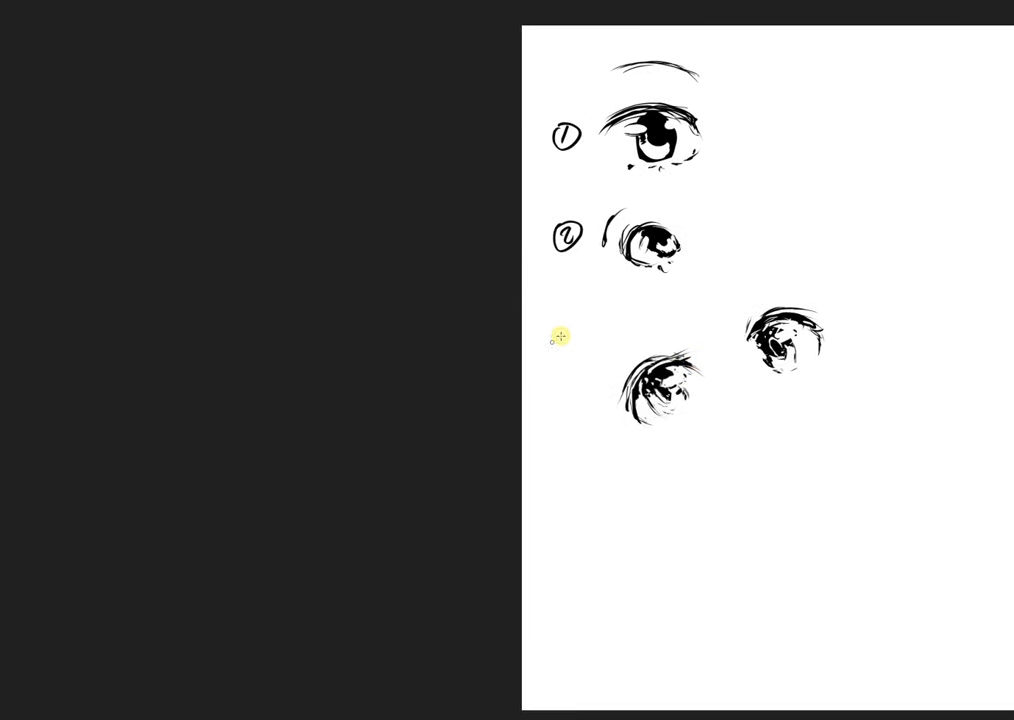
Write a circled 3 beside the new pair of eyes and check the drawings in a horizontally flipped view
{"action": "mouse_move", "coordinate": [570, 342]}
{"action": "left_mouse_down"}
{"action": "mouse_move", "coordinate": [575, 350]}
{"action": "mouse_move", "coordinate": [568, 337]}
{"action": "mouse_move", "coordinate": [582, 328]}
{"action": "left_mouse_up"}
{"action": "mouse_move", "coordinate": [658, 353]}
{"action": "left_mouse_down"}
{"action": "mouse_move", "coordinate": [574, 352]}
{"action": "mouse_move", "coordinate": [649, 412]}
{"action": "mouse_move", "coordinate": [631, 432]}
{"action": "mouse_move", "coordinate": [569, 430]}
{"action": "left_mouse_up"}
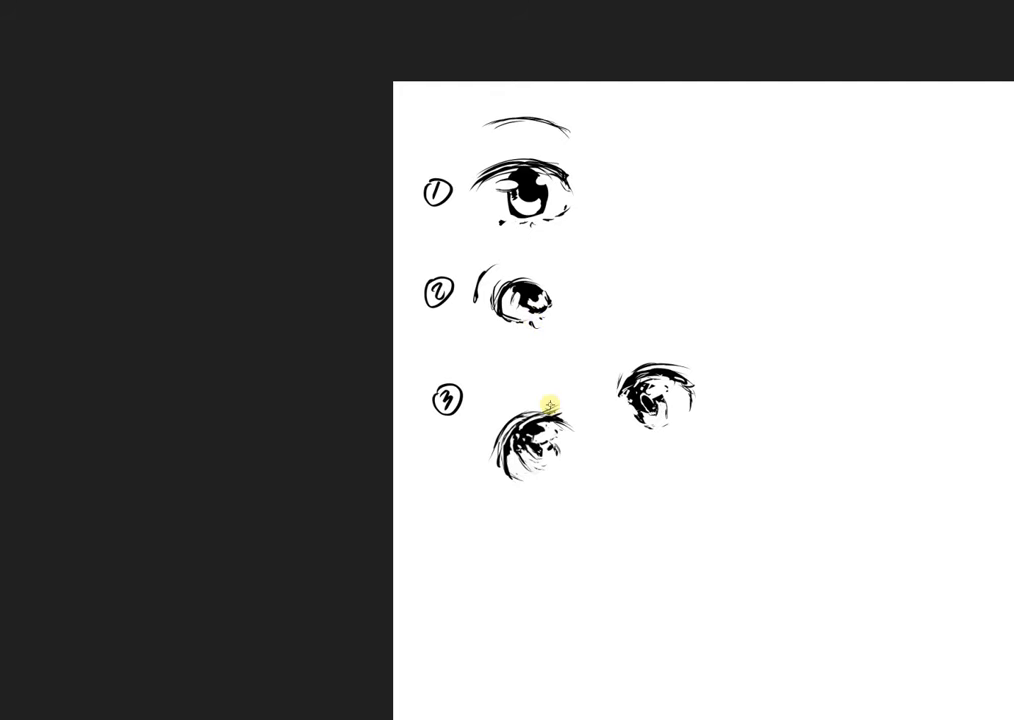
{"action": "key", "text": "m"}
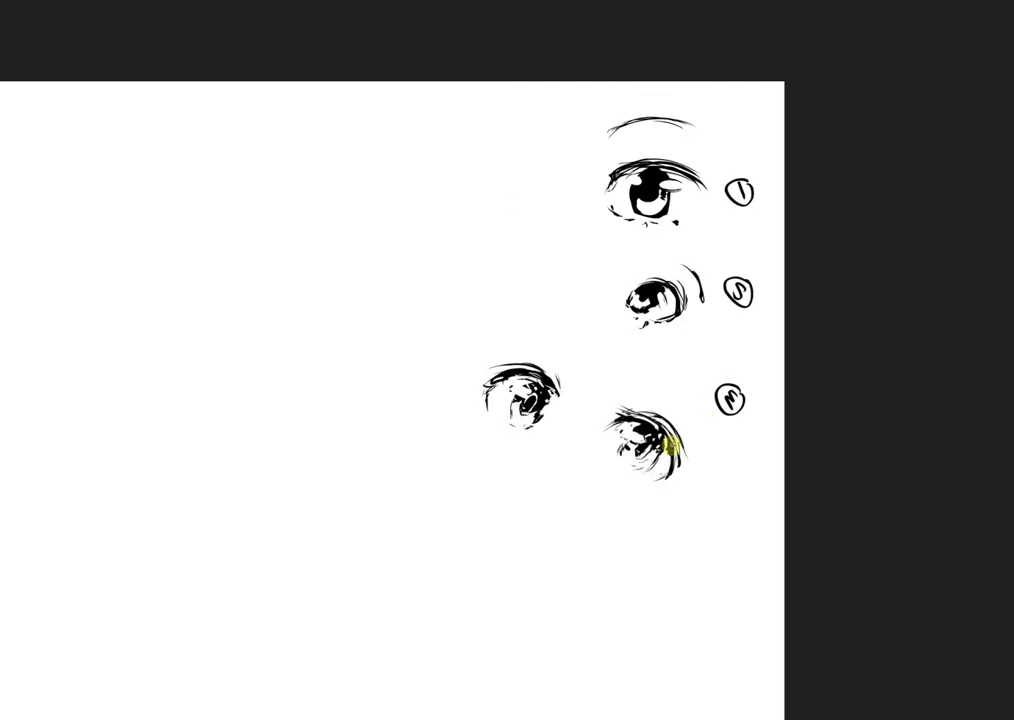
{"action": "key", "text": "m"}
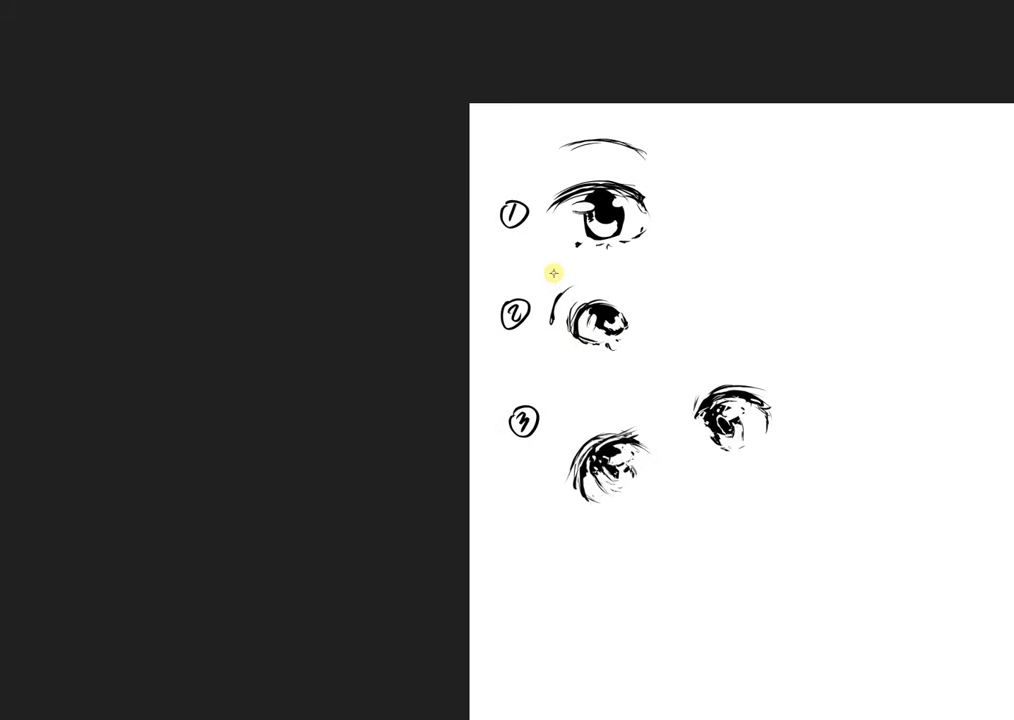
Lasso eye 2, shift it slightly to the right with Free Transform, and deselect
{"action": "mouse_move", "coordinate": [554, 296]}
{"action": "left_mouse_down"}
{"action": "mouse_move", "coordinate": [539, 312]}
{"action": "mouse_move", "coordinate": [616, 281]}
{"action": "mouse_move", "coordinate": [580, 276]}
{"action": "mouse_move", "coordinate": [588, 340]}
{"action": "mouse_move", "coordinate": [613, 325]}
{"action": "left_mouse_up"}
{"action": "key", "text": "ctrl+t"}
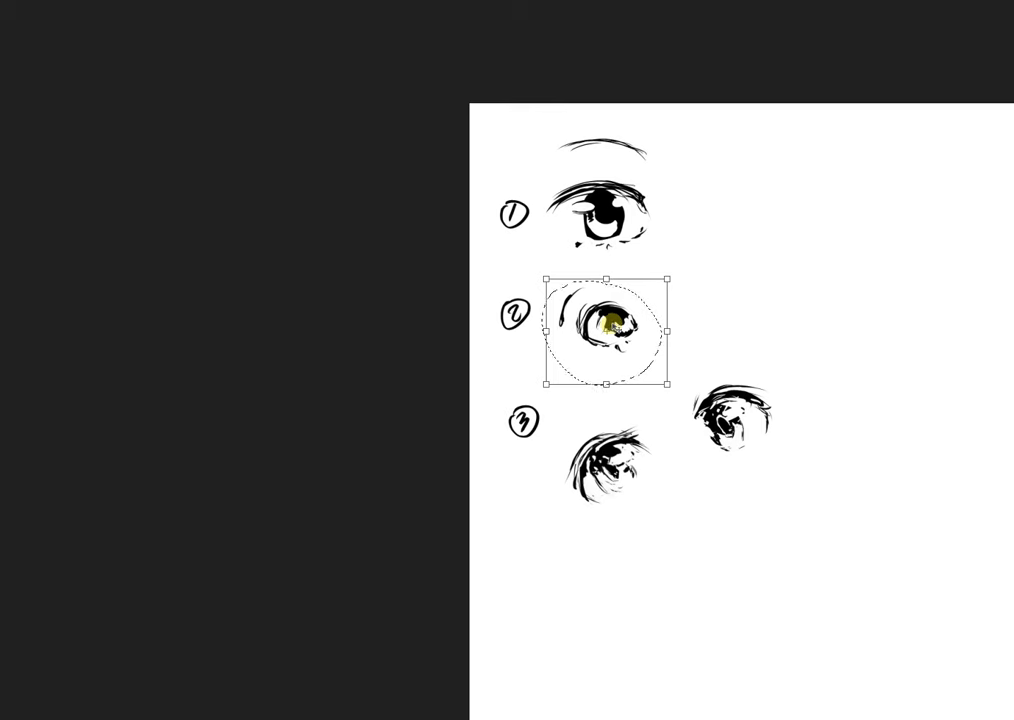
{"action": "key", "text": "Return"}
{"action": "key", "text": "ctrl+d"}
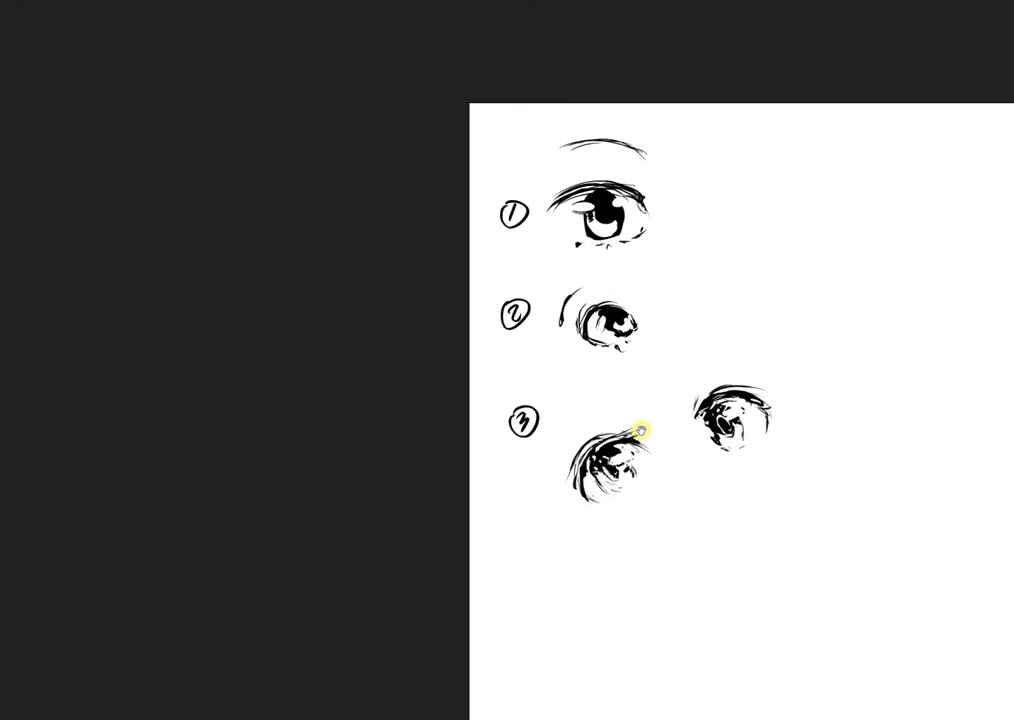
Lasso both eyes of example 3 and move them slightly upward with Free Transform
{"action": "left_click_drag", "start_coordinate": [641, 431], "coordinate": [627, 409]}
{"action": "mouse_move", "coordinate": [552, 410]}
{"action": "left_mouse_down"}
{"action": "mouse_move", "coordinate": [613, 534]}
{"action": "mouse_move", "coordinate": [679, 344]}
{"action": "mouse_move", "coordinate": [611, 367]}
{"action": "left_mouse_up"}
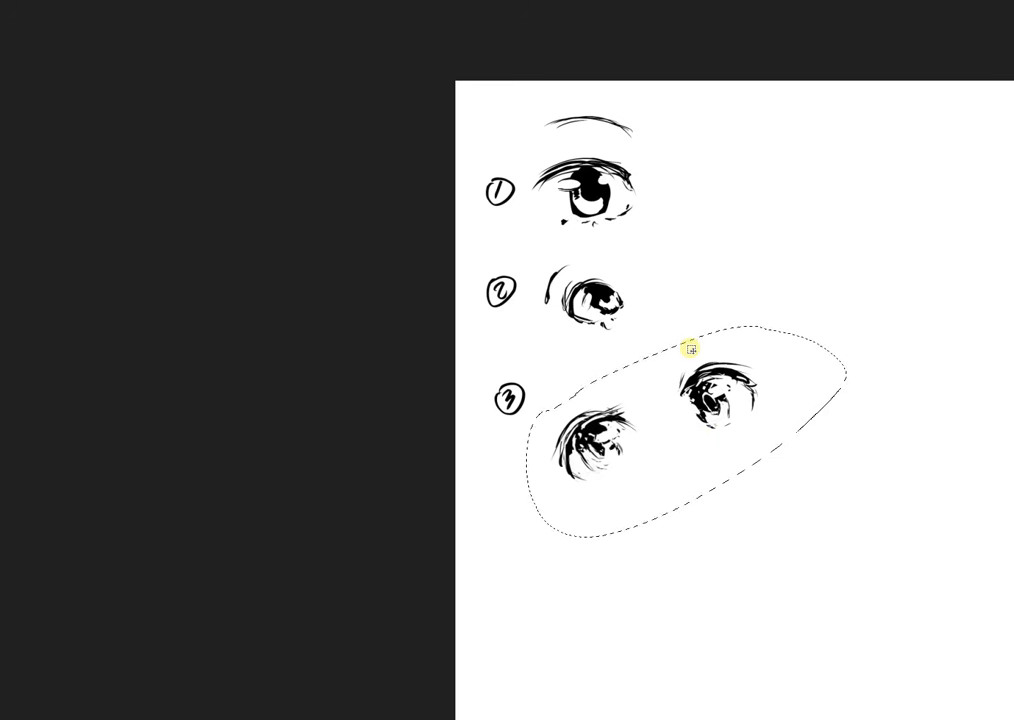
{"action": "key", "text": "ctrl+t"}
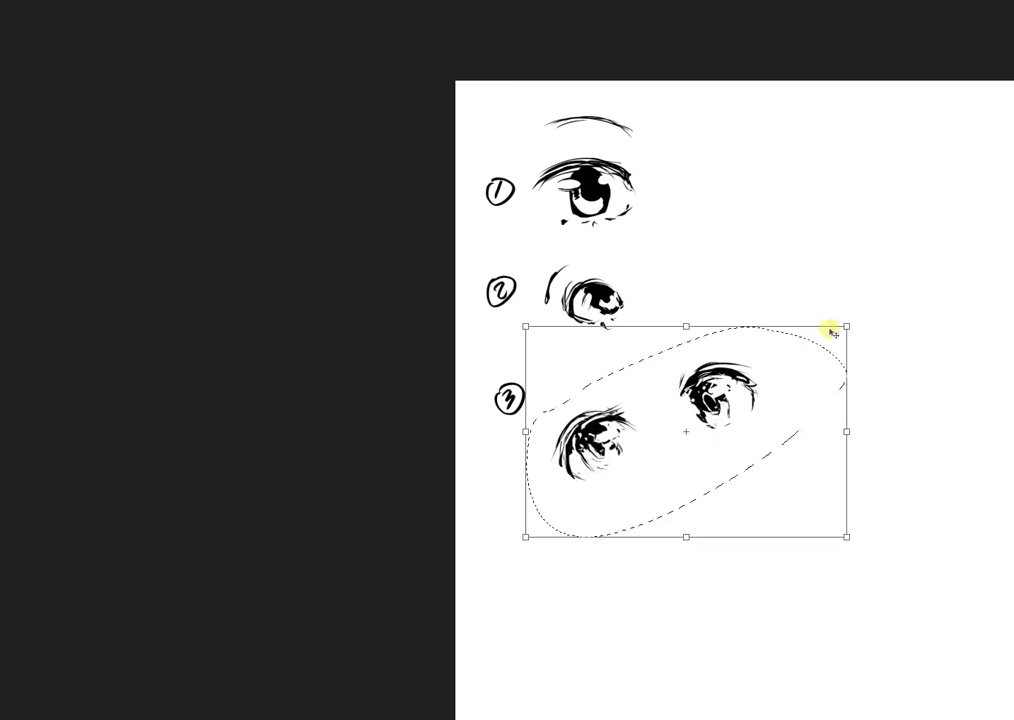
{"action": "key", "text": "Return"}
Lasso eye 2, shift it slightly right and up with Free Transform, and deselect
{"action": "mouse_move", "coordinate": [545, 268]}
{"action": "left_mouse_down"}
{"action": "mouse_move", "coordinate": [659, 335]}
{"action": "mouse_move", "coordinate": [595, 265]}
{"action": "left_mouse_up"}
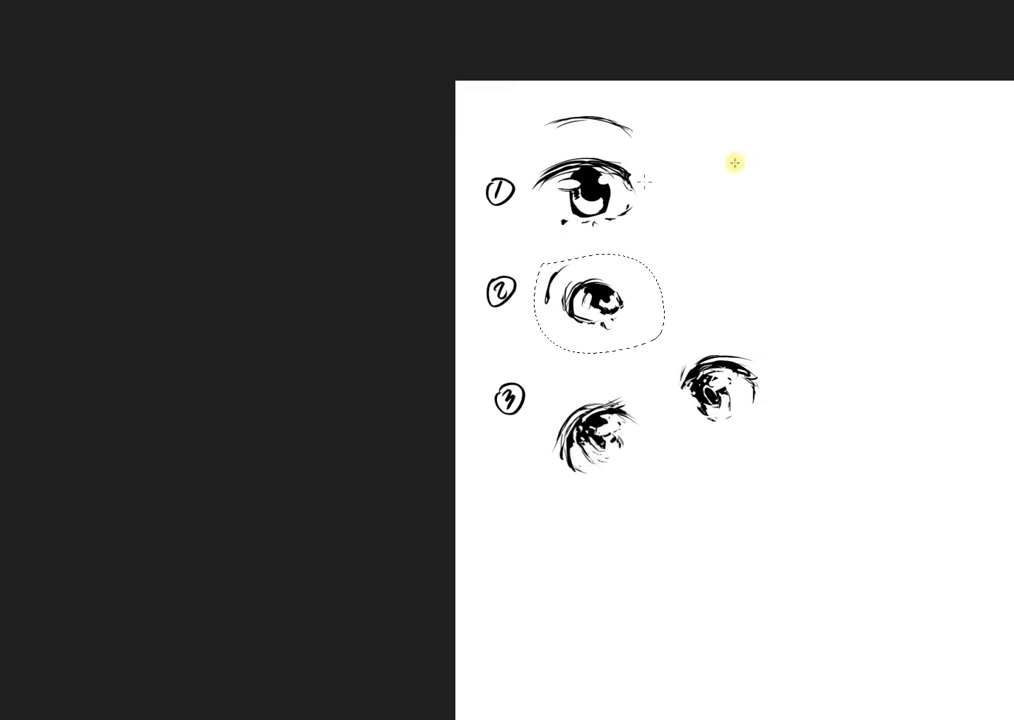
{"action": "key", "text": "ctrl+t"}
{"action": "left_click_drag", "start_coordinate": [617, 301], "coordinate": [627, 297]}
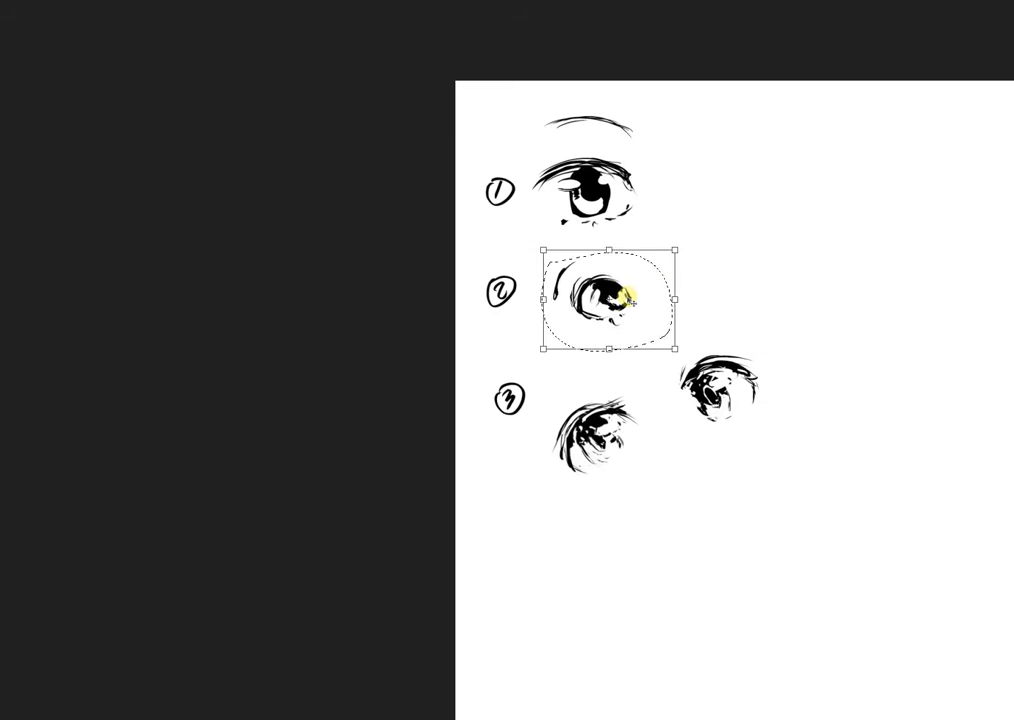
{"action": "key", "text": "Return"}
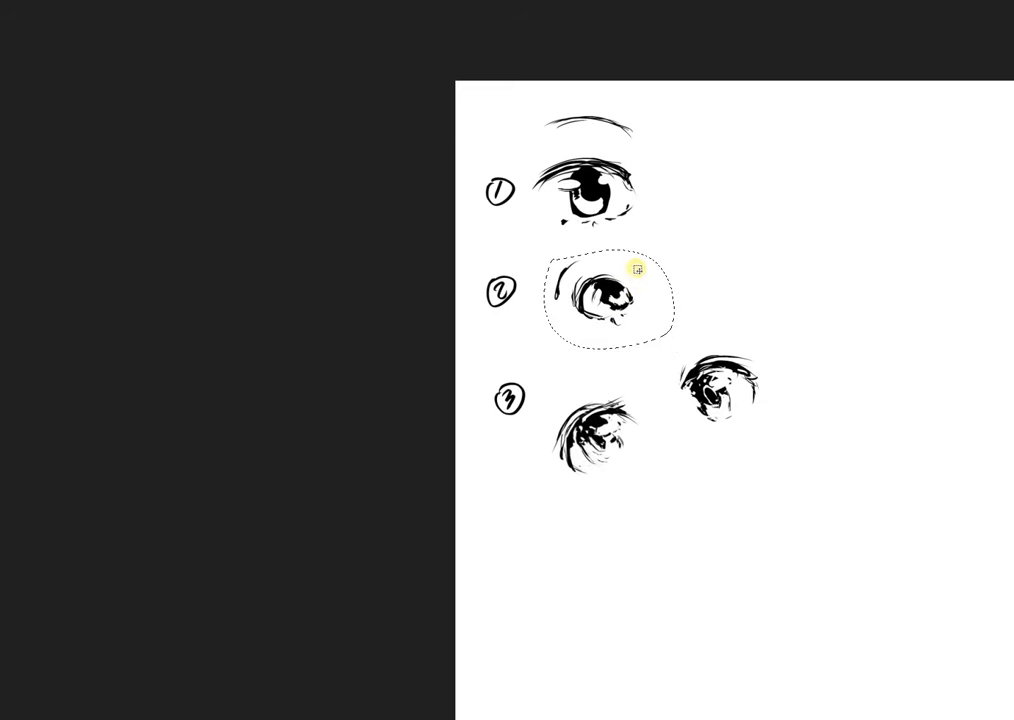
{"action": "left_click_drag", "start_coordinate": [656, 244], "coordinate": [638, 348]}
{"action": "key", "text": "ctrl+d"}
Lasso eye 1 with its eyebrow, nudge it slightly right and up with Free Transform, and deselect
{"action": "mouse_move", "coordinate": [509, 268]}
{"action": "left_mouse_down"}
{"action": "mouse_move", "coordinate": [679, 231]}
{"action": "mouse_move", "coordinate": [543, 222]}
{"action": "mouse_move", "coordinate": [540, 238]}
{"action": "left_mouse_up"}
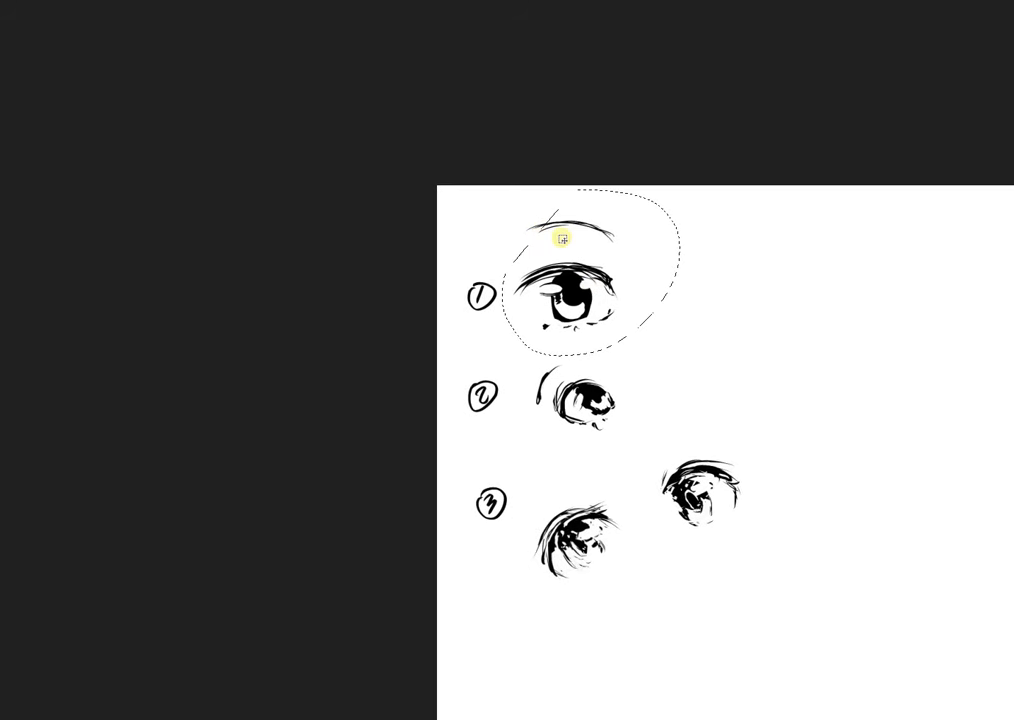
{"action": "key", "text": "ctrl+t"}
{"action": "left_click_drag", "start_coordinate": [590, 278], "coordinate": [597, 281]}
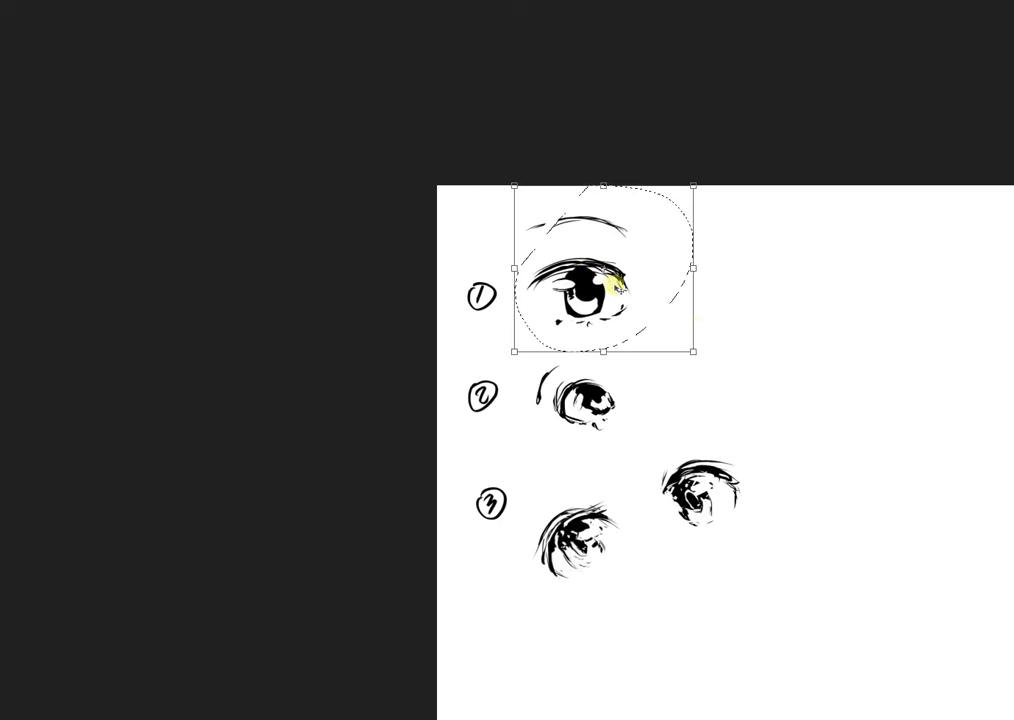
{"action": "key", "text": "Return"}
{"action": "key", "text": "ctrl+d"}
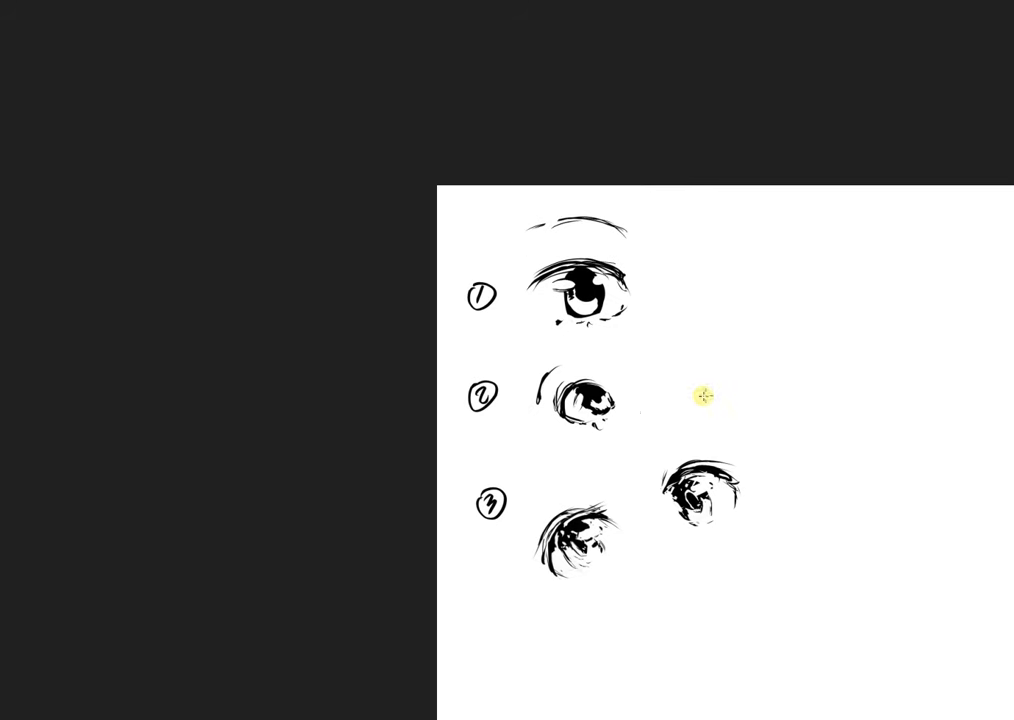
Lasso eye 2 again, nudge it a little further right with Free Transform, and deselect
{"action": "mouse_move", "coordinate": [525, 362]}
{"action": "left_mouse_down"}
{"action": "mouse_move", "coordinate": [627, 425]}
{"action": "mouse_move", "coordinate": [594, 344]}
{"action": "mouse_move", "coordinate": [555, 356]}
{"action": "mouse_move", "coordinate": [613, 385]}
{"action": "left_mouse_up"}
{"action": "key", "text": "ctrl+t"}
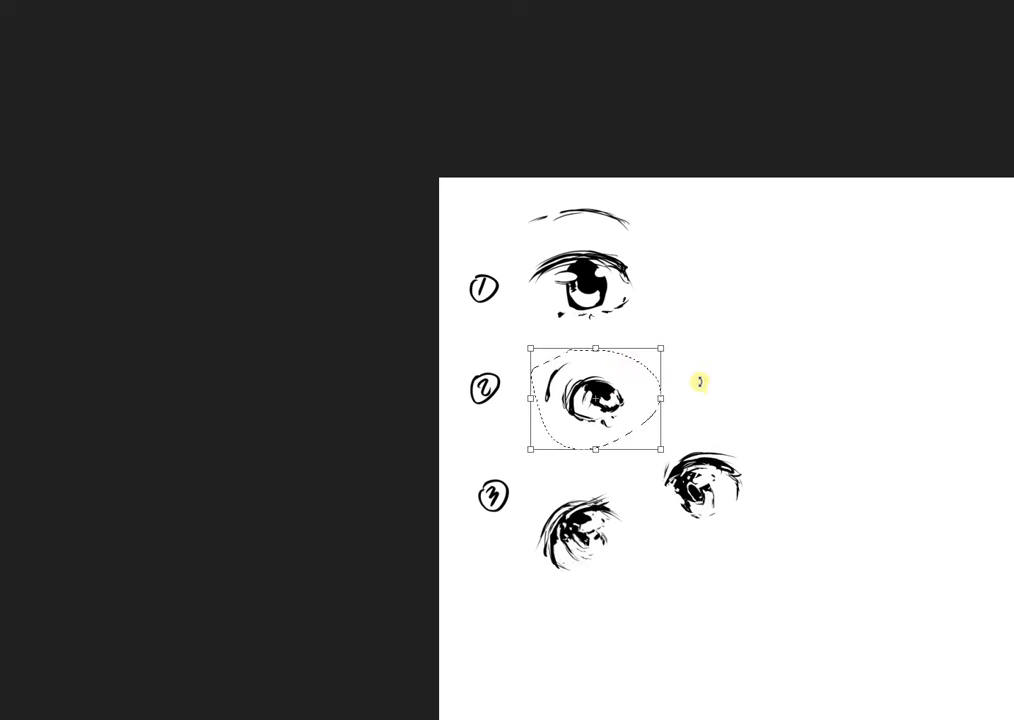
{"action": "key", "text": "Return"}
{"action": "key", "text": "ctrl+d"}
{"action": "left_click_drag", "start_coordinate": [672, 406], "coordinate": [678, 382]}
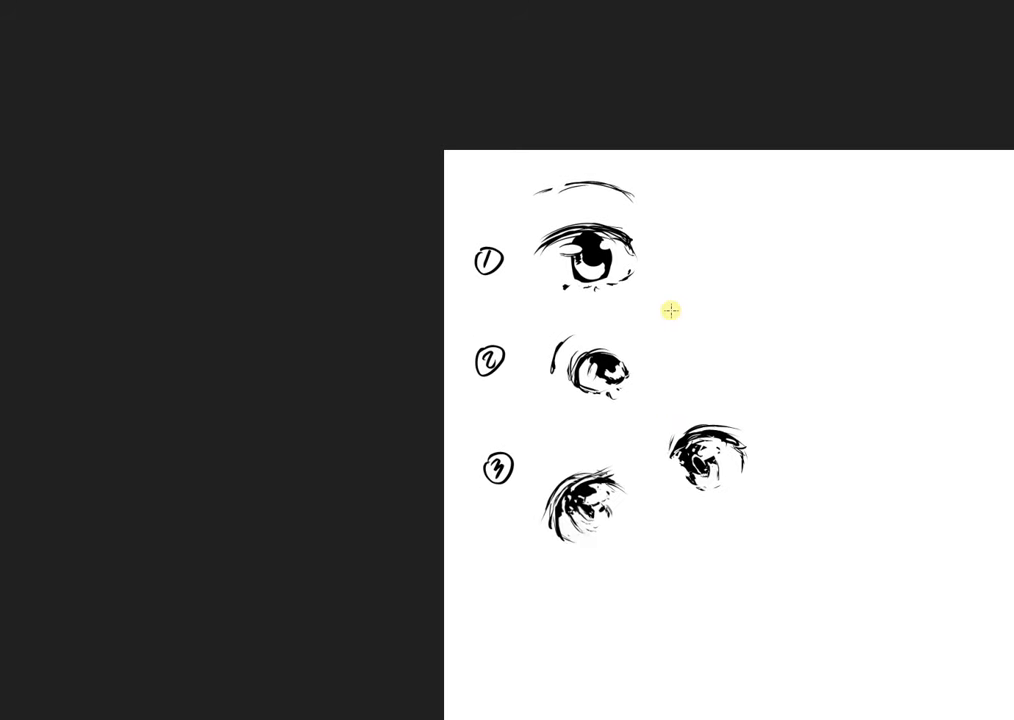
Shift all the numbered eye drawings slightly right and down together, and bridge the gap in eye 1's eyebrow
{"action": "mouse_move", "coordinate": [472, 448]}
{"action": "left_mouse_down"}
{"action": "mouse_move", "coordinate": [456, 474]}
{"action": "mouse_move", "coordinate": [798, 512]}
{"action": "mouse_move", "coordinate": [820, 398]}
{"action": "left_mouse_up"}
{"action": "key", "text": "ctrl+d"}
{"action": "left_click_drag", "start_coordinate": [575, 447], "coordinate": [584, 410]}
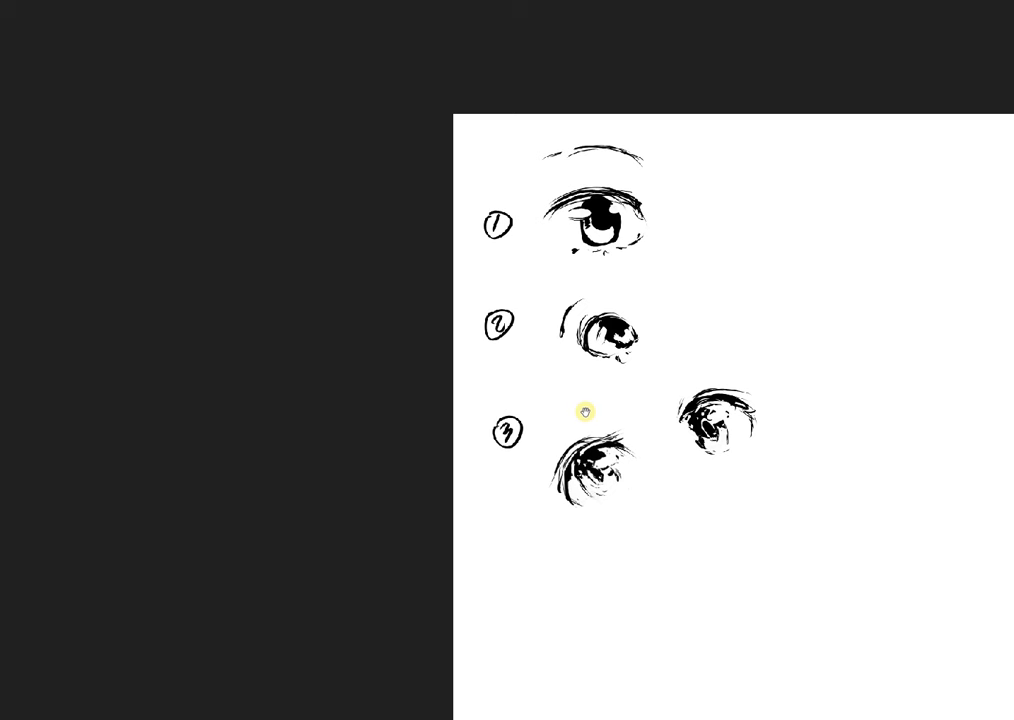
{"action": "left_click_drag", "start_coordinate": [629, 378], "coordinate": [634, 384]}
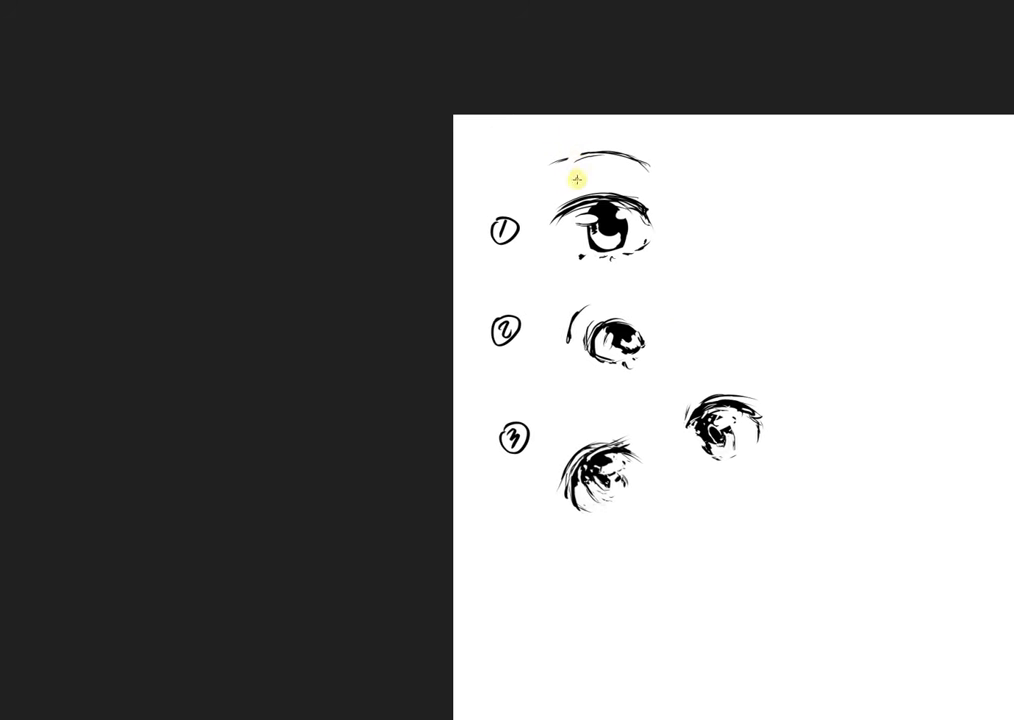
{"action": "left_click_drag", "start_coordinate": [561, 163], "coordinate": [585, 158]}
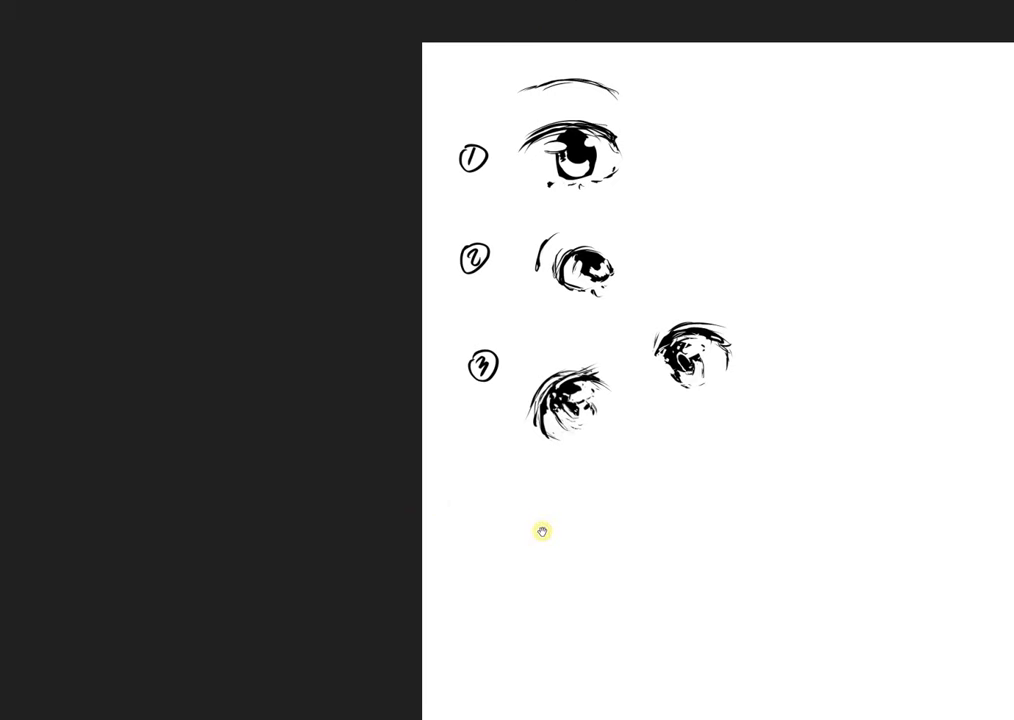
Write a circled 4 below the circled 3, undoing and redrawing the strokes to refine it
{"action": "scroll", "coordinate": [543, 510], "scroll_direction": "down", "scroll_amount": 2}
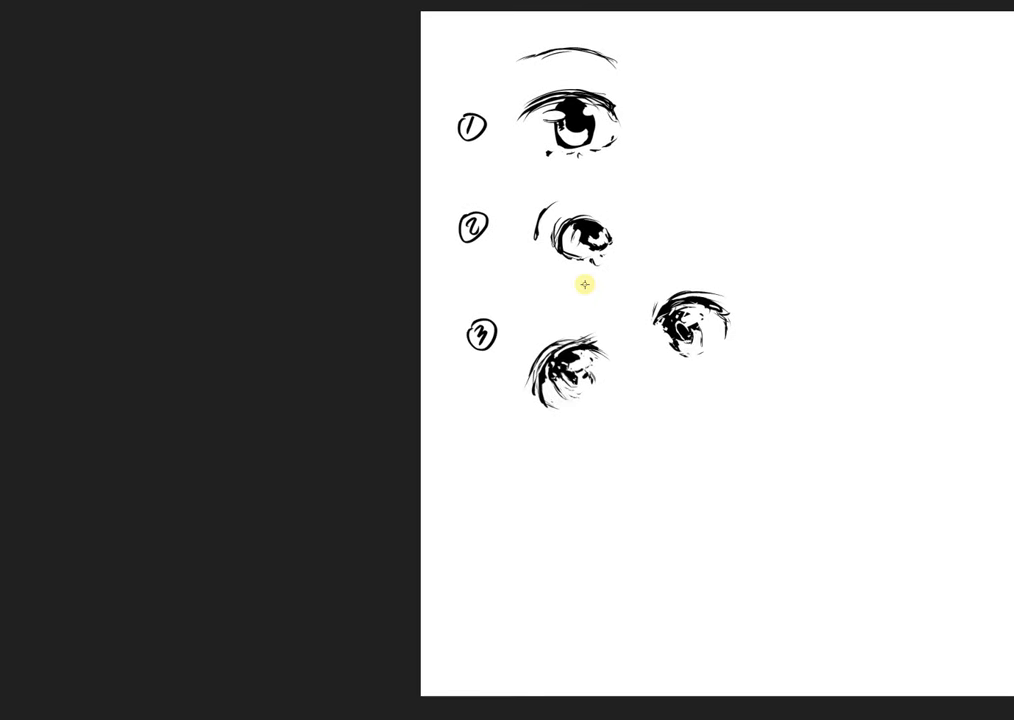
{"action": "left_click_drag", "start_coordinate": [554, 486], "coordinate": [566, 478]}
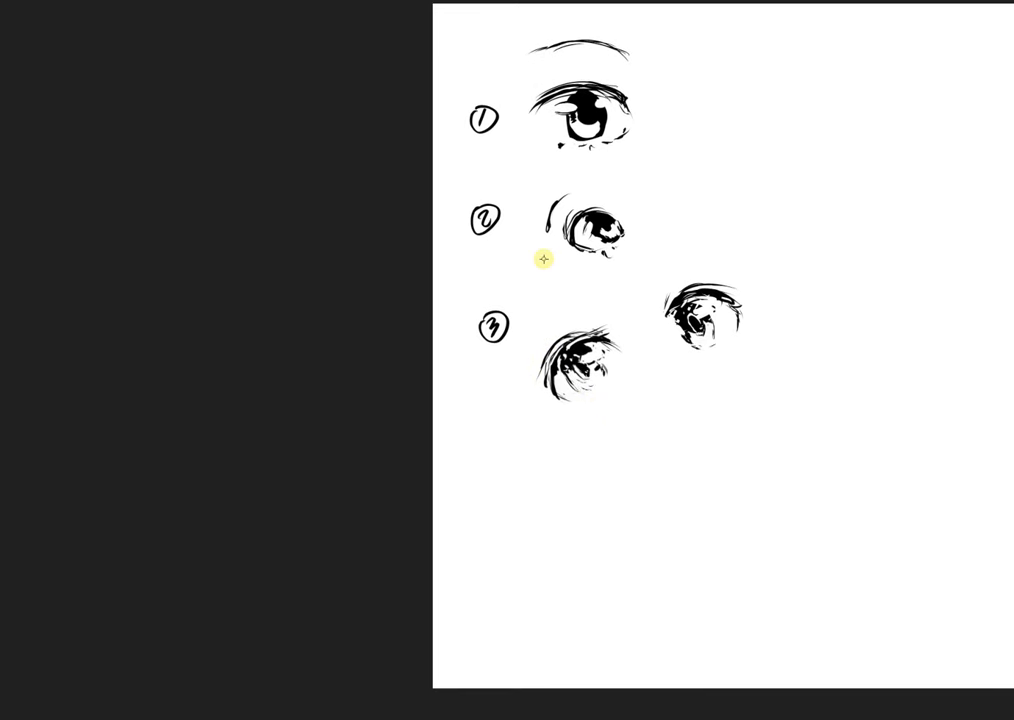
{"action": "mouse_move", "coordinate": [502, 456]}
{"action": "left_mouse_down"}
{"action": "mouse_move", "coordinate": [507, 464]}
{"action": "mouse_move", "coordinate": [491, 462]}
{"action": "mouse_move", "coordinate": [507, 454]}
{"action": "left_mouse_up"}
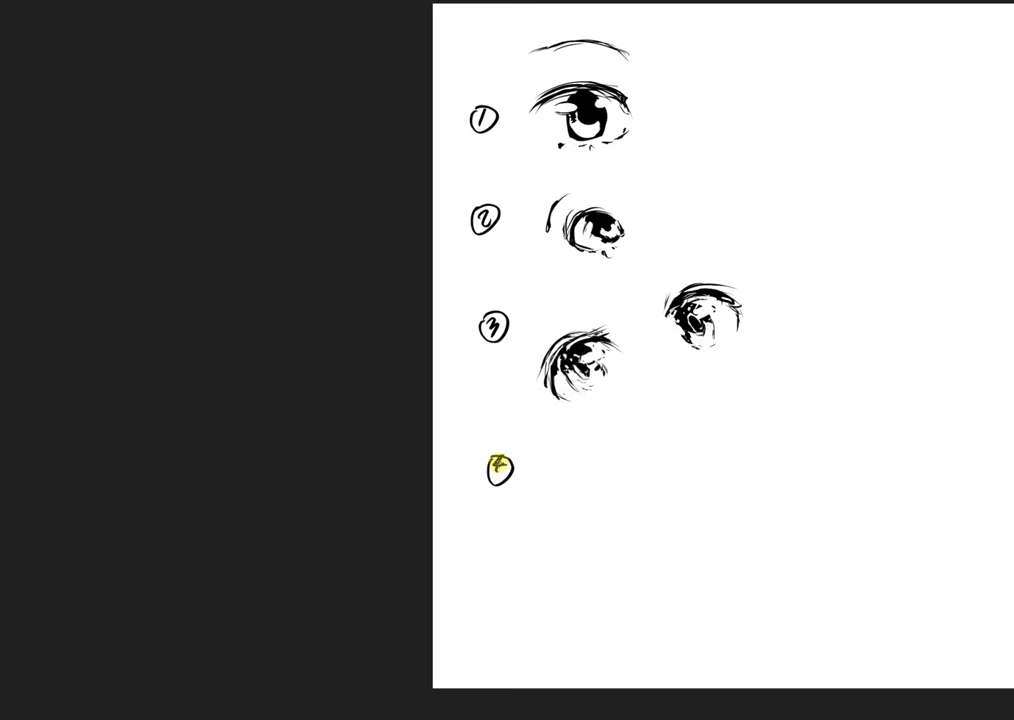
{"action": "key", "text": "ctrl+z"}
{"action": "left_click_drag", "start_coordinate": [502, 454], "coordinate": [500, 458]}
{"action": "key", "text": "ctrl+z"}
{"action": "key", "text": "ctrl+z"}
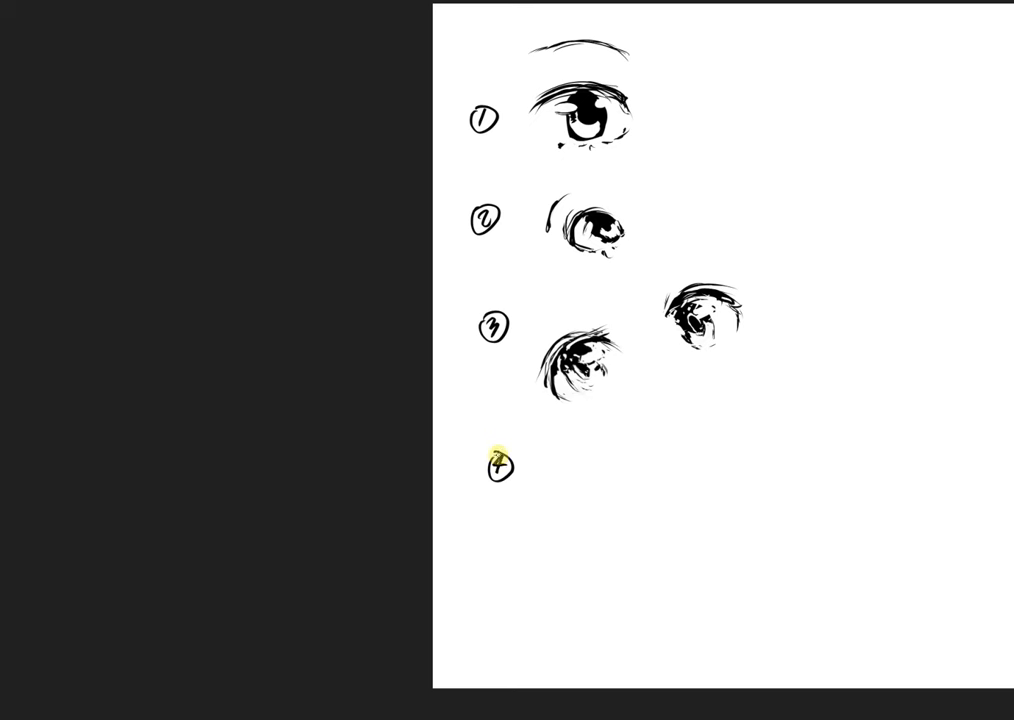
{"action": "key", "text": "ctrl+z"}
{"action": "mouse_move", "coordinate": [491, 459]}
{"action": "left_mouse_down"}
{"action": "mouse_move", "coordinate": [487, 474]}
{"action": "mouse_move", "coordinate": [499, 457]}
{"action": "mouse_move", "coordinate": [497, 480]}
{"action": "mouse_move", "coordinate": [508, 455]}
{"action": "left_mouse_up"}
{"action": "key", "text": "ctrl+z"}
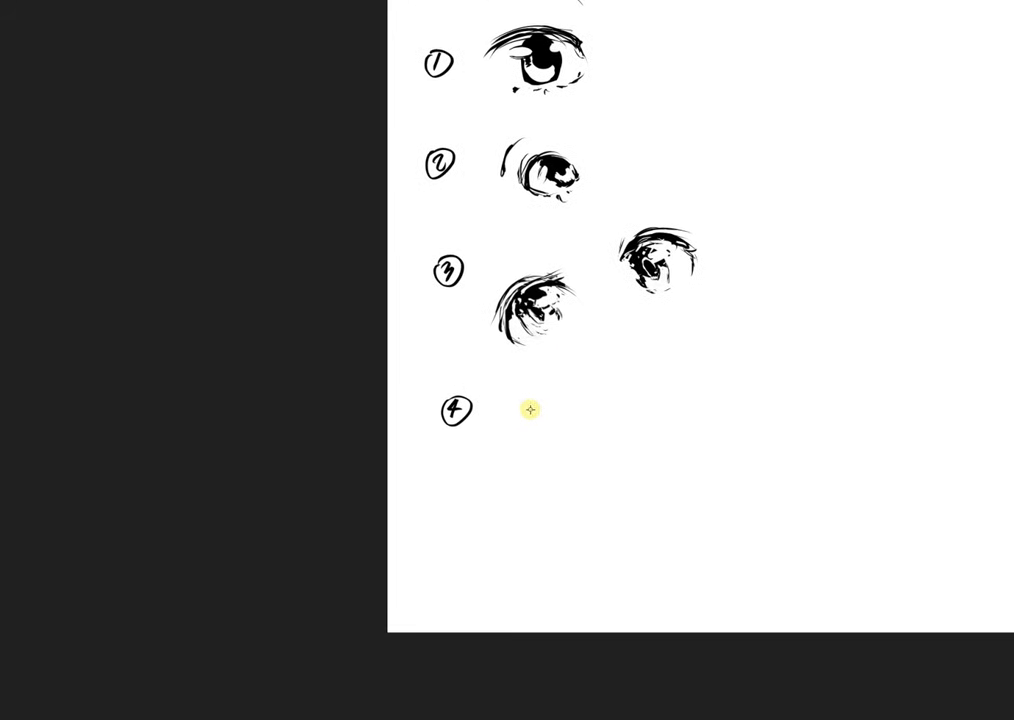
{"action": "left_click_drag", "start_coordinate": [545, 365], "coordinate": [524, 424]}
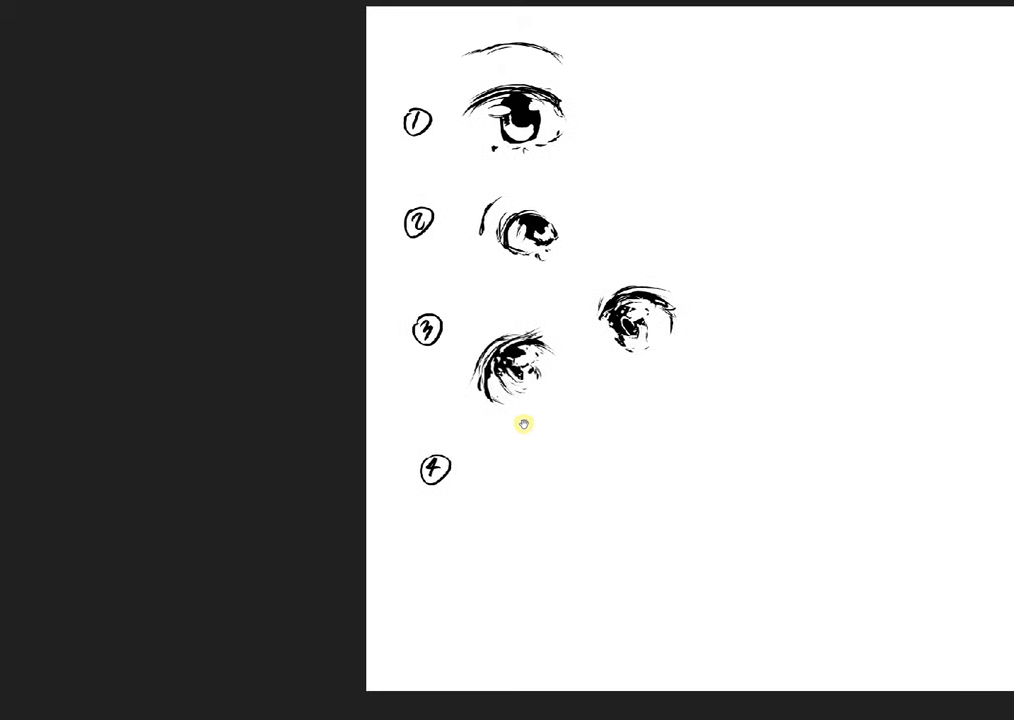
{"action": "mouse_move", "coordinate": [567, 352]}
{"action": "left_mouse_down"}
{"action": "mouse_move", "coordinate": [586, 339]}
{"action": "mouse_move", "coordinate": [575, 372]}
{"action": "mouse_move", "coordinate": [584, 351]}
{"action": "mouse_move", "coordinate": [597, 355]}
{"action": "mouse_move", "coordinate": [578, 360]}
{"action": "mouse_move", "coordinate": [612, 388]}
{"action": "mouse_move", "coordinate": [683, 350]}
{"action": "left_mouse_up"}
{"action": "key", "text": "ctrl+z"}
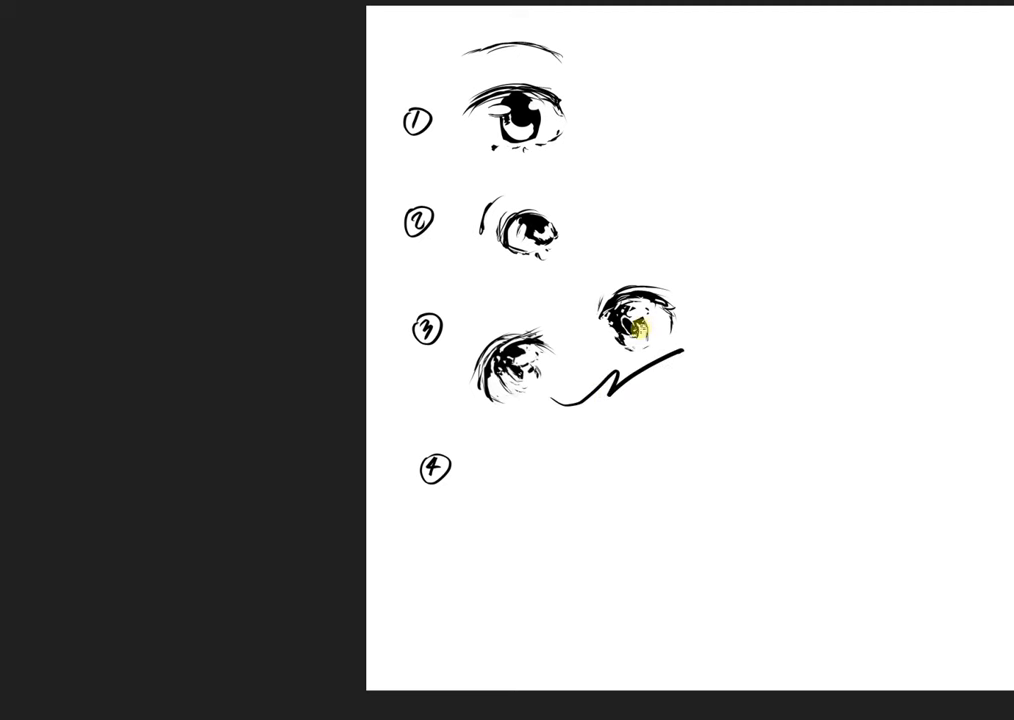
{"action": "key", "text": "ctrl+z"}
Undo and rewrite the circled 4 below the third example
{"action": "key", "text": "ctrl+z"}
{"action": "key", "text": "ctrl+z"}
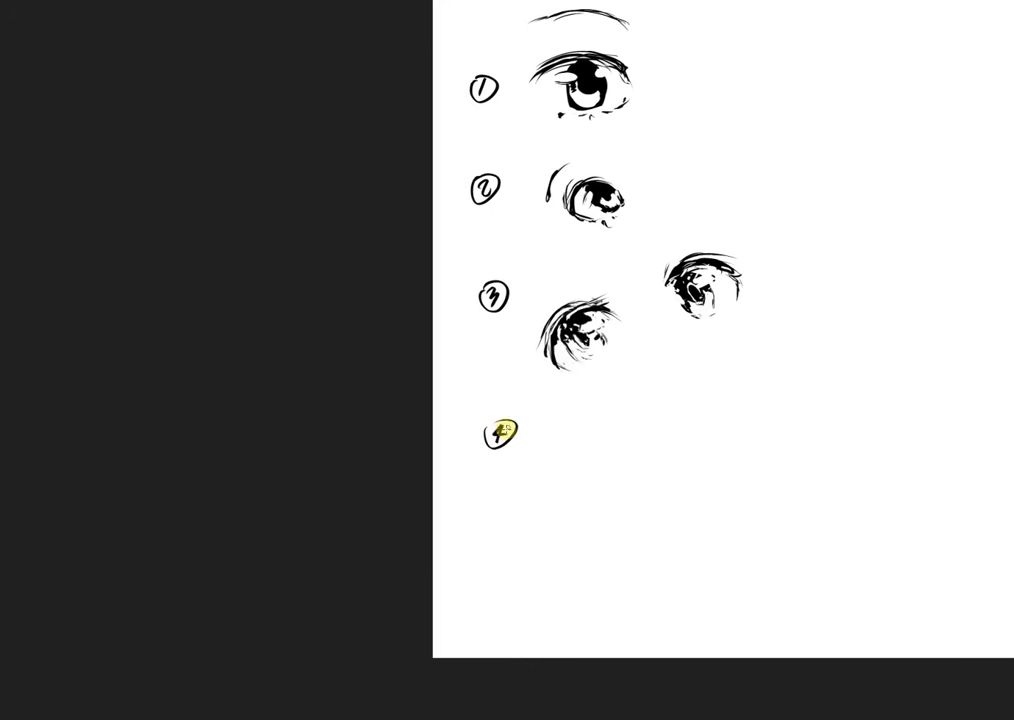
{"action": "left_click_drag", "start_coordinate": [497, 430], "coordinate": [501, 428]}
{"action": "key", "text": "ctrl+z"}
{"action": "left_click_drag", "start_coordinate": [594, 418], "coordinate": [573, 404]}
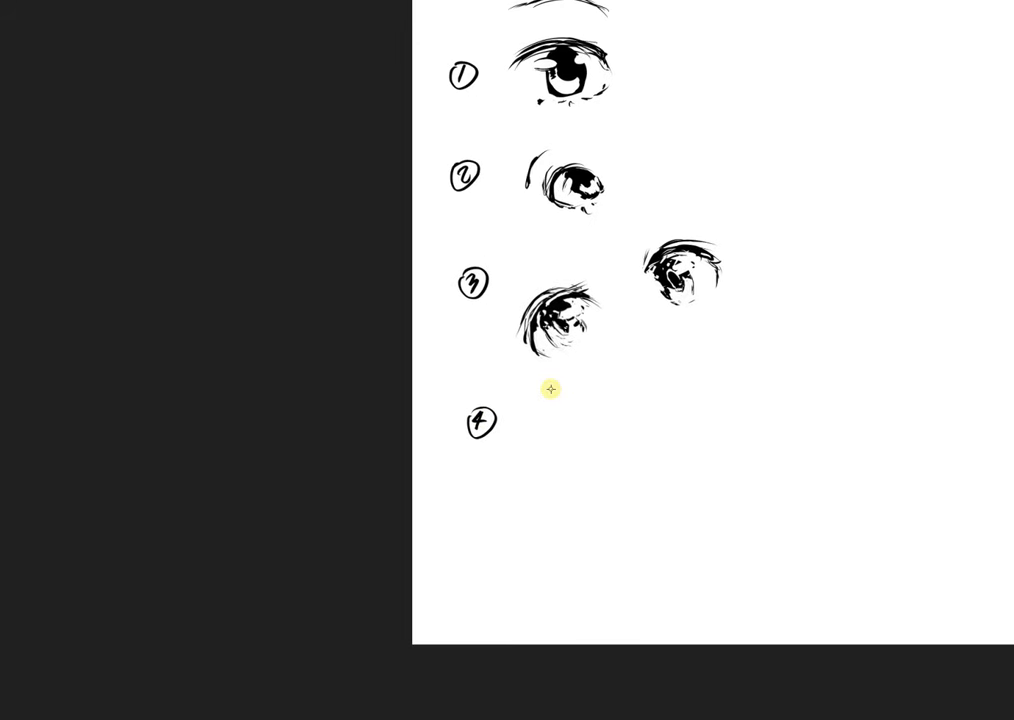
{"action": "left_click_drag", "start_coordinate": [627, 407], "coordinate": [582, 469]}
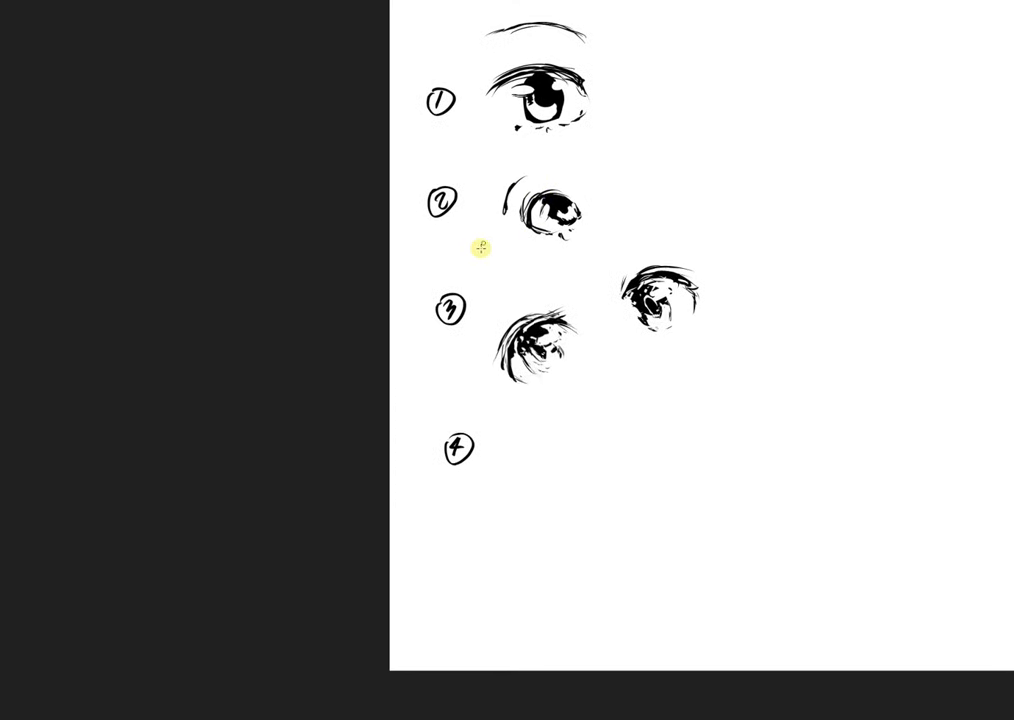
{"action": "left_click_drag", "start_coordinate": [607, 432], "coordinate": [572, 430]}
{"action": "mouse_move", "coordinate": [598, 301]}
{"action": "left_mouse_down"}
{"action": "mouse_move", "coordinate": [570, 315]}
{"action": "mouse_move", "coordinate": [603, 315]}
{"action": "left_mouse_up"}
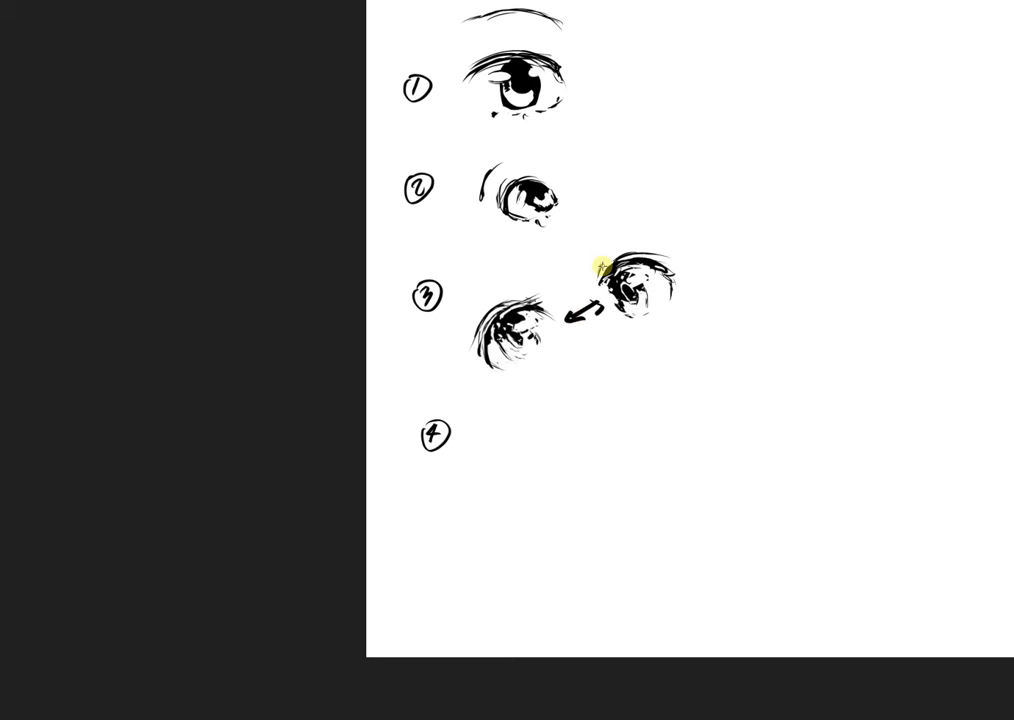
{"action": "key", "text": "ctrl+z"}
{"action": "key", "text": "ctrl+z"}
{"action": "key", "text": "ctrl+z"}
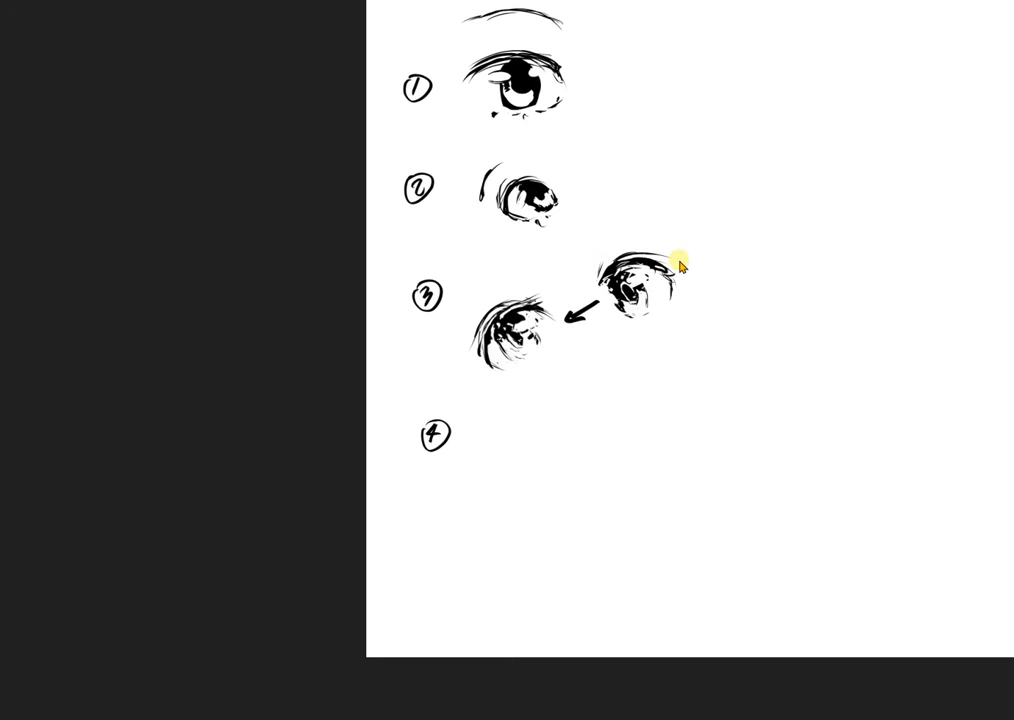
Draw the curved upper eyelid, the crease above it and a thin eyebrow beside the circled 4
{"action": "left_click_drag", "start_coordinate": [600, 404], "coordinate": [588, 389]}
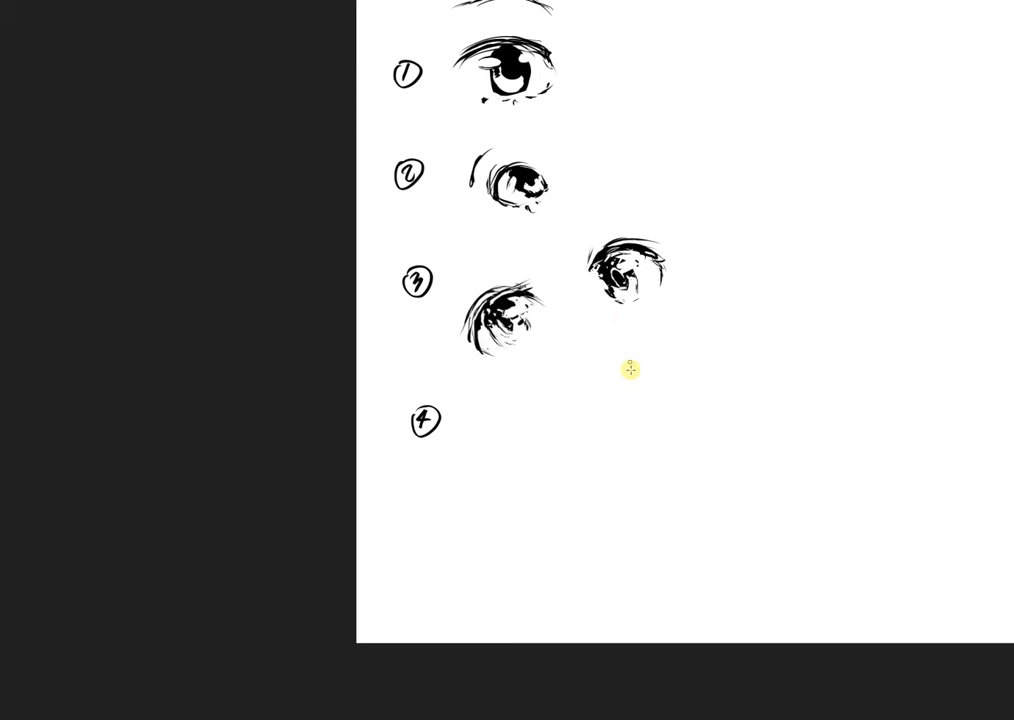
{"action": "left_click_drag", "start_coordinate": [498, 412], "coordinate": [514, 403]}
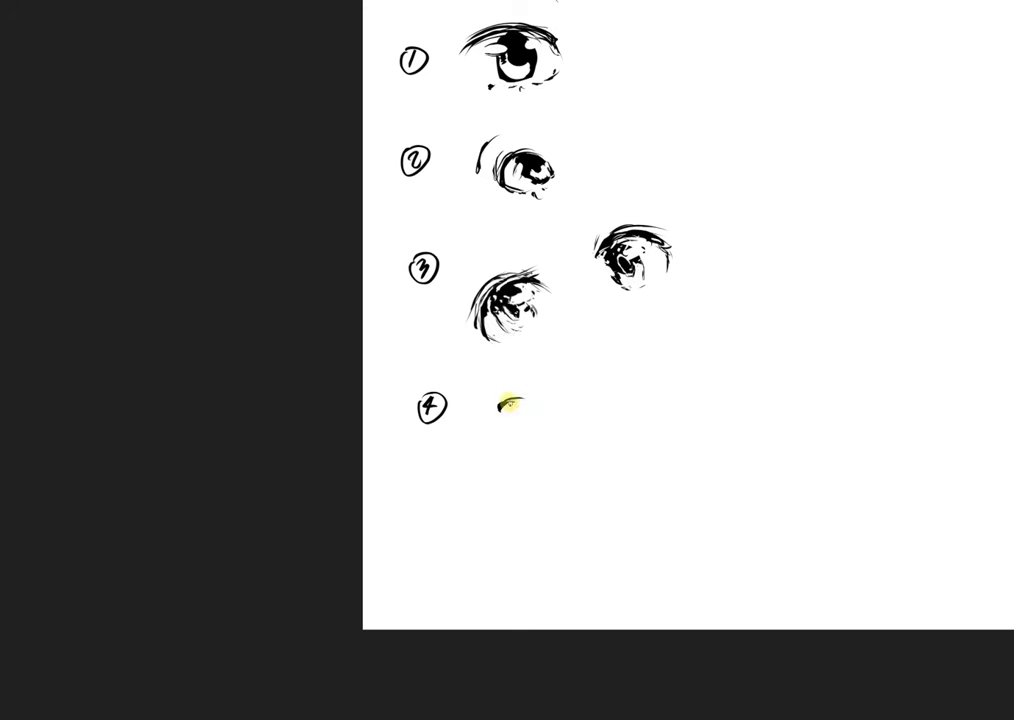
{"action": "mouse_move", "coordinate": [509, 403]}
{"action": "left_mouse_down"}
{"action": "mouse_move", "coordinate": [552, 410]}
{"action": "mouse_move", "coordinate": [496, 403]}
{"action": "mouse_move", "coordinate": [516, 393]}
{"action": "mouse_move", "coordinate": [495, 403]}
{"action": "mouse_move", "coordinate": [534, 388]}
{"action": "mouse_move", "coordinate": [493, 364]}
{"action": "mouse_move", "coordinate": [540, 360]}
{"action": "left_mouse_up"}
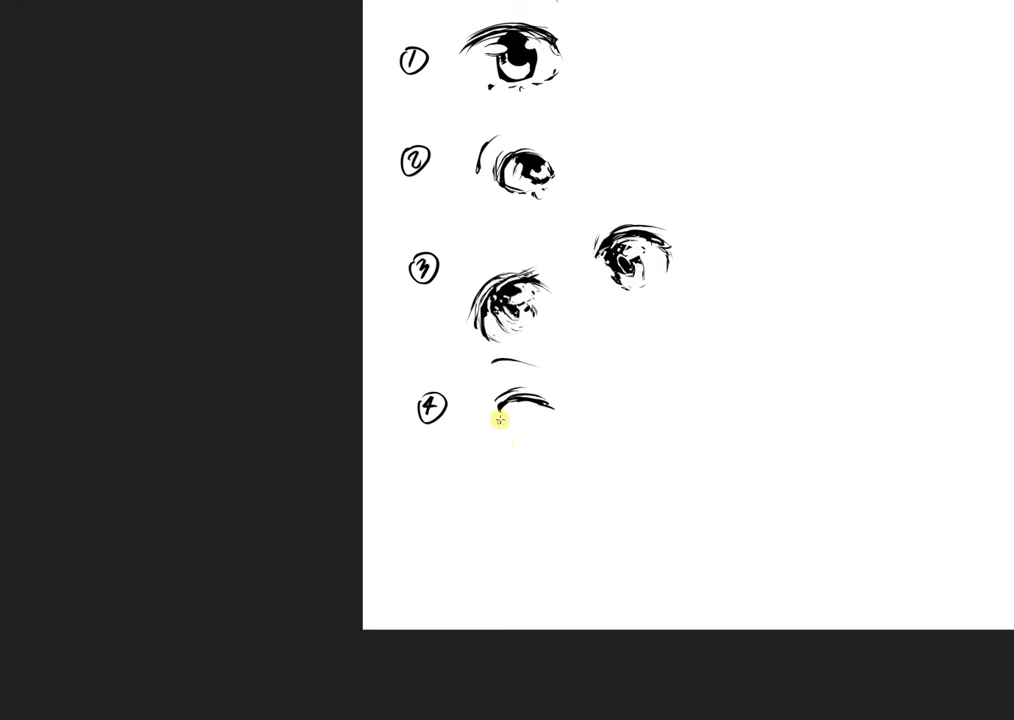
{"action": "left_click_drag", "start_coordinate": [527, 418], "coordinate": [538, 402]}
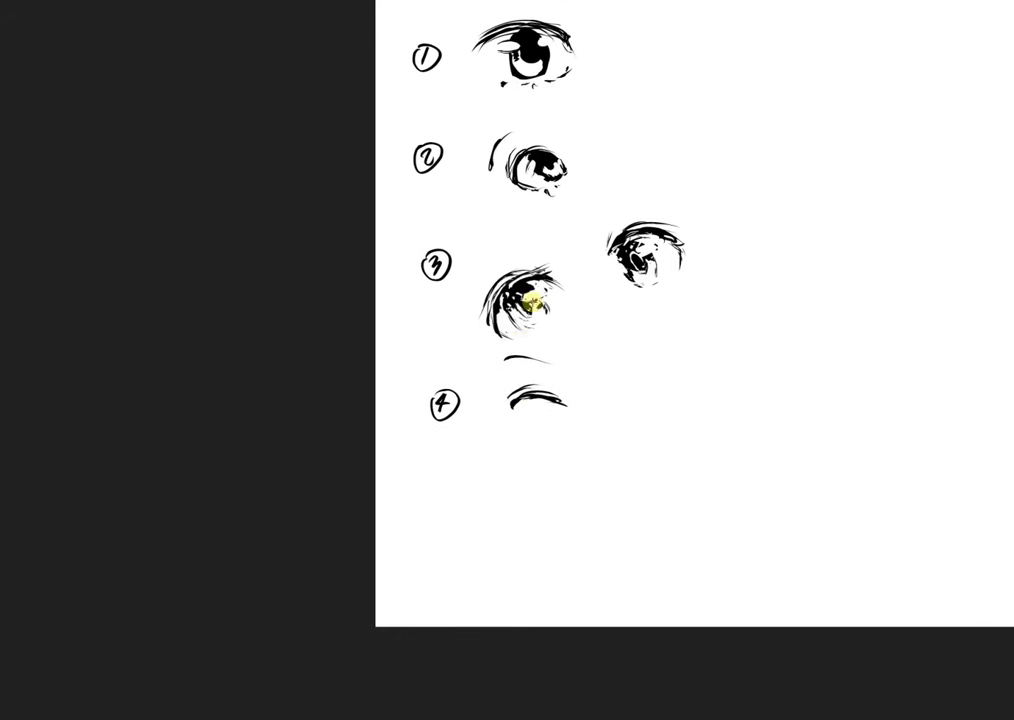
Lasso the eyelid and eyebrow of eye 4, move them slightly down and right with Free Transform, and deselect
{"action": "left_click_drag", "start_coordinate": [530, 338], "coordinate": [600, 320]}
{"action": "left_click_drag", "start_coordinate": [560, 386], "coordinate": [566, 402]}
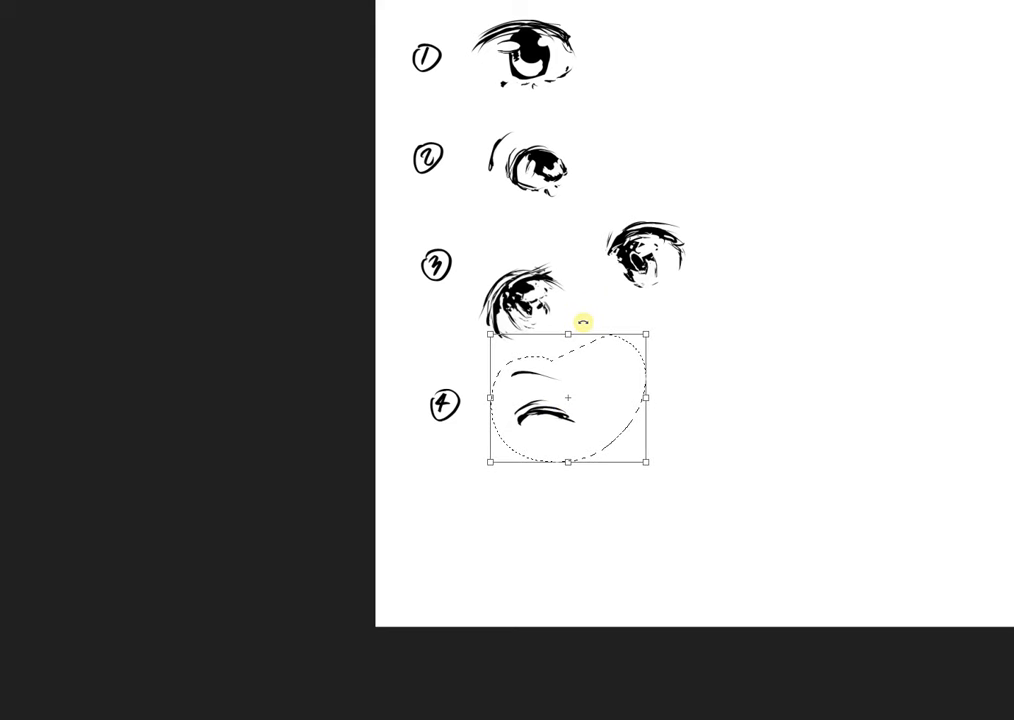
{"action": "key", "text": "ctrl+d"}
{"action": "left_click_drag", "start_coordinate": [555, 364], "coordinate": [574, 354]}
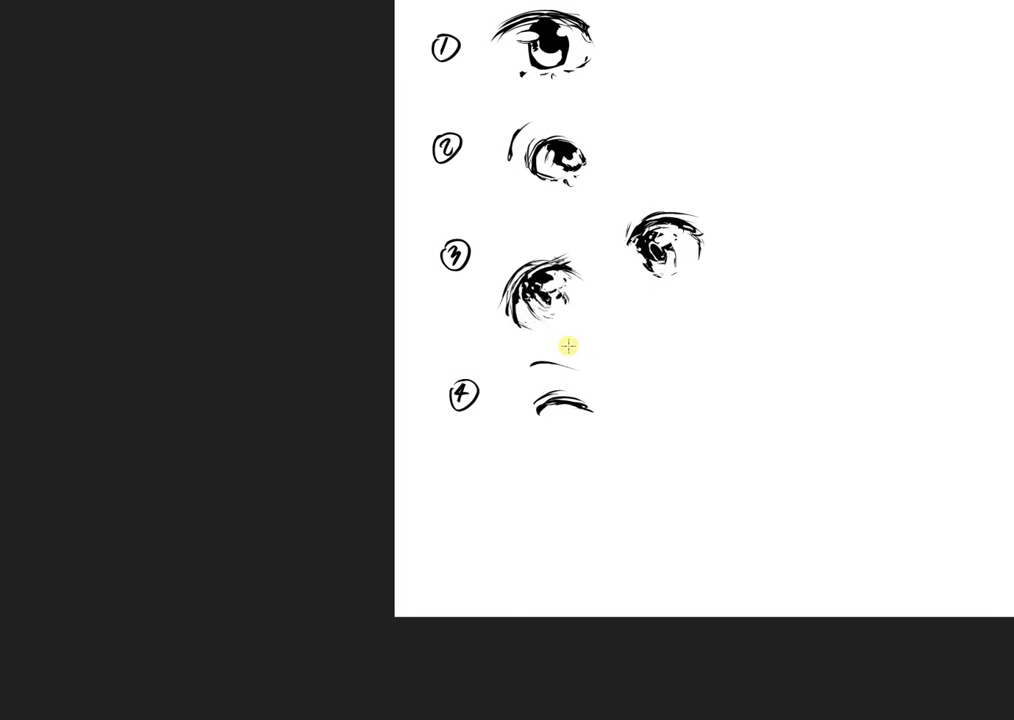
Draw the lower lid and iris outline of eye 4, thicken its upper lash line and start darkening the iris
{"action": "left_click_drag", "start_coordinate": [570, 410], "coordinate": [581, 398]}
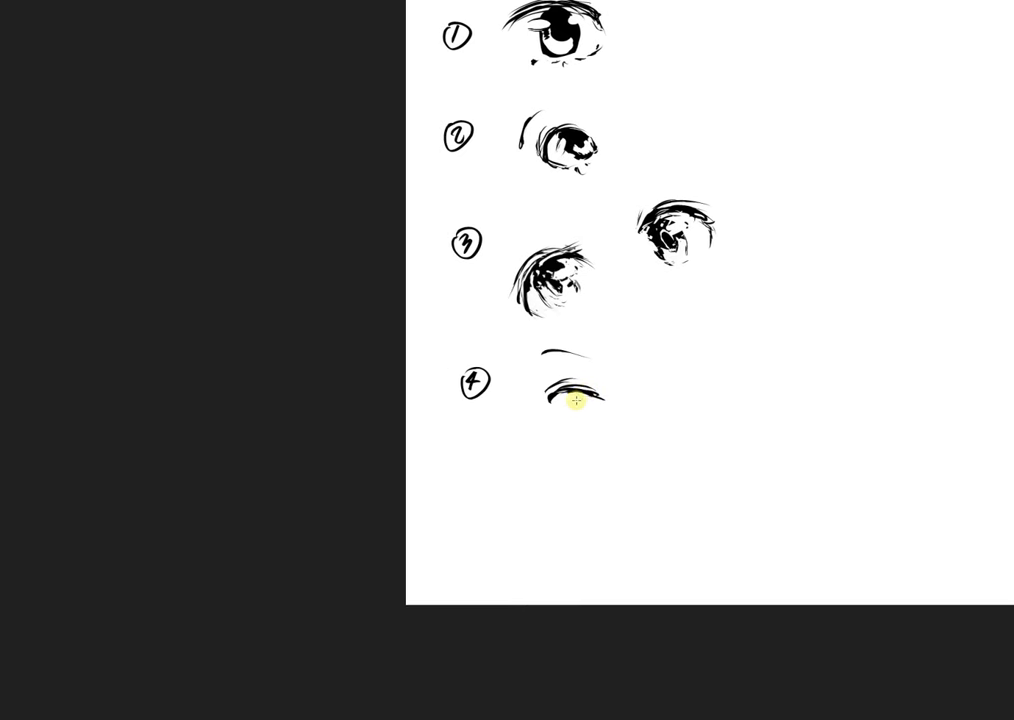
{"action": "mouse_move", "coordinate": [578, 428]}
{"action": "left_mouse_down"}
{"action": "mouse_move", "coordinate": [603, 421]}
{"action": "mouse_move", "coordinate": [598, 414]}
{"action": "left_mouse_up"}
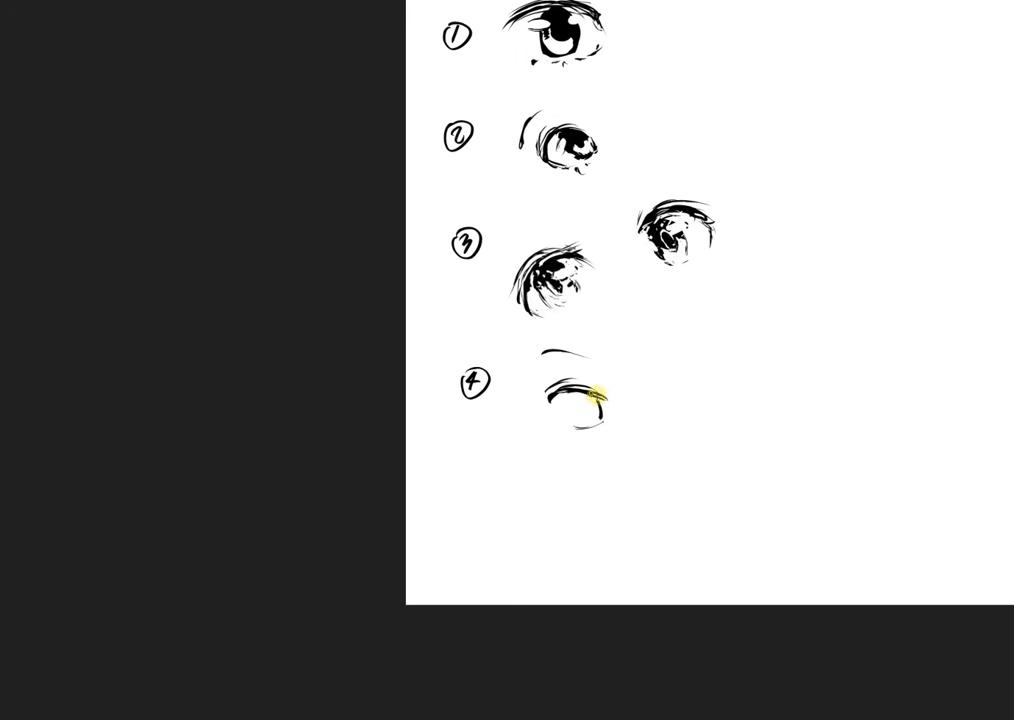
{"action": "mouse_move", "coordinate": [557, 385]}
{"action": "left_mouse_down"}
{"action": "mouse_move", "coordinate": [584, 398]}
{"action": "mouse_move", "coordinate": [584, 386]}
{"action": "mouse_move", "coordinate": [571, 388]}
{"action": "left_mouse_up"}
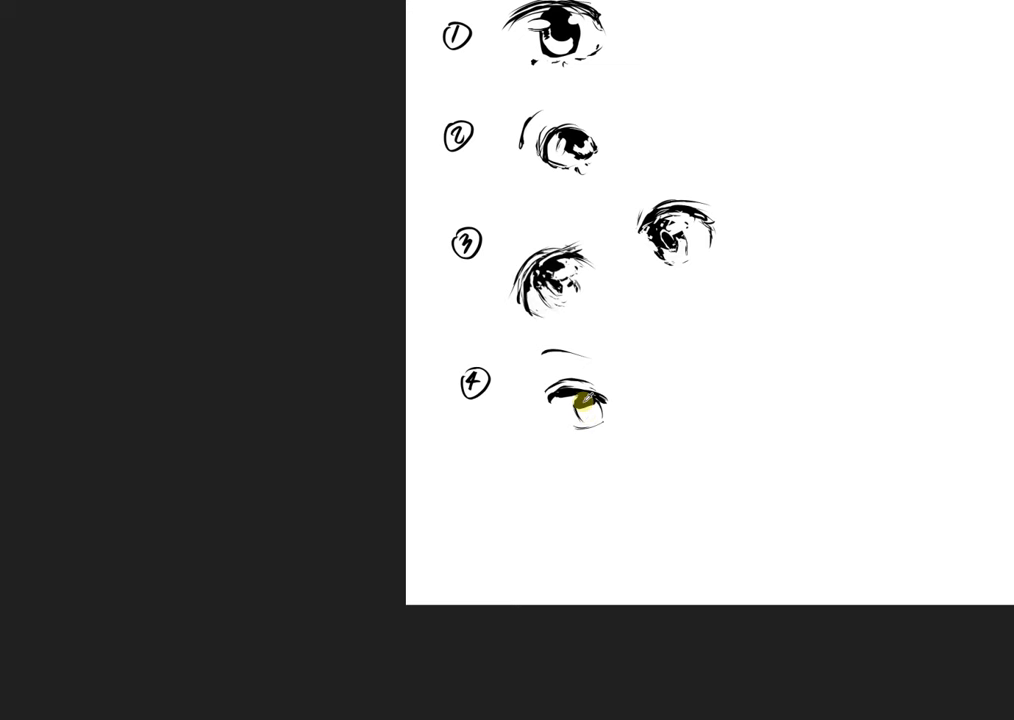
{"action": "left_click_drag", "start_coordinate": [590, 410], "coordinate": [589, 410]}
{"action": "left_click_drag", "start_coordinate": [593, 413], "coordinate": [599, 413]}
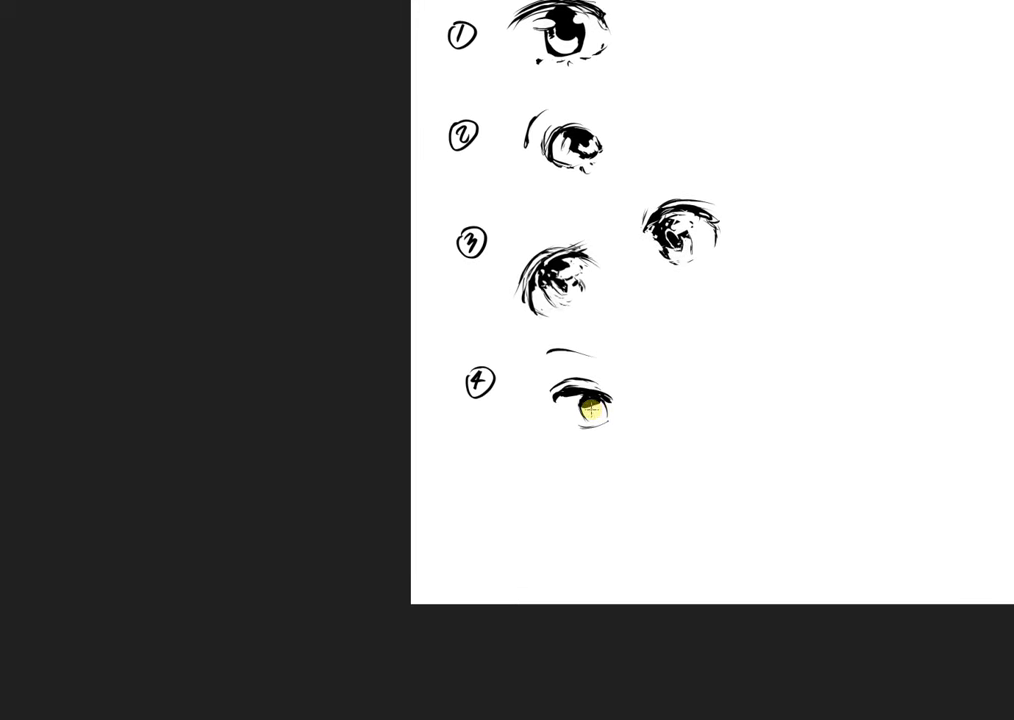
Add fine iris and pupil strokes to eye 4, extend its lower lid and rework the crease above the lash line
{"action": "mouse_move", "coordinate": [594, 411]}
{"action": "left_mouse_down"}
{"action": "mouse_move", "coordinate": [613, 397]}
{"action": "mouse_move", "coordinate": [600, 405]}
{"action": "left_mouse_up"}
{"action": "mouse_move", "coordinate": [607, 390]}
{"action": "left_mouse_down"}
{"action": "mouse_move", "coordinate": [583, 399]}
{"action": "mouse_move", "coordinate": [592, 397]}
{"action": "left_mouse_up"}
{"action": "mouse_move", "coordinate": [580, 427]}
{"action": "left_mouse_down"}
{"action": "mouse_move", "coordinate": [612, 422]}
{"action": "mouse_move", "coordinate": [584, 410]}
{"action": "mouse_move", "coordinate": [580, 382]}
{"action": "mouse_move", "coordinate": [619, 355]}
{"action": "mouse_move", "coordinate": [598, 410]}
{"action": "mouse_move", "coordinate": [621, 398]}
{"action": "mouse_move", "coordinate": [588, 401]}
{"action": "left_mouse_up"}
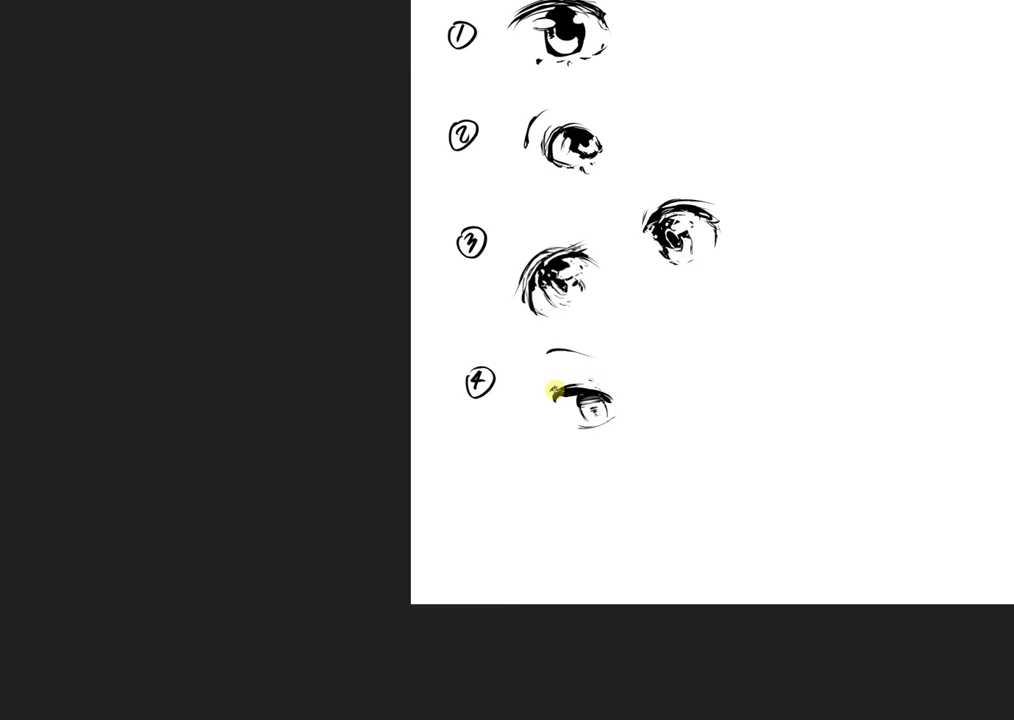
{"action": "mouse_move", "coordinate": [561, 387]}
{"action": "left_mouse_down"}
{"action": "mouse_move", "coordinate": [602, 378]}
{"action": "mouse_move", "coordinate": [596, 385]}
{"action": "left_mouse_up"}
{"action": "mouse_move", "coordinate": [574, 391]}
{"action": "left_mouse_down"}
{"action": "mouse_move", "coordinate": [604, 383]}
{"action": "mouse_move", "coordinate": [607, 396]}
{"action": "left_mouse_up"}
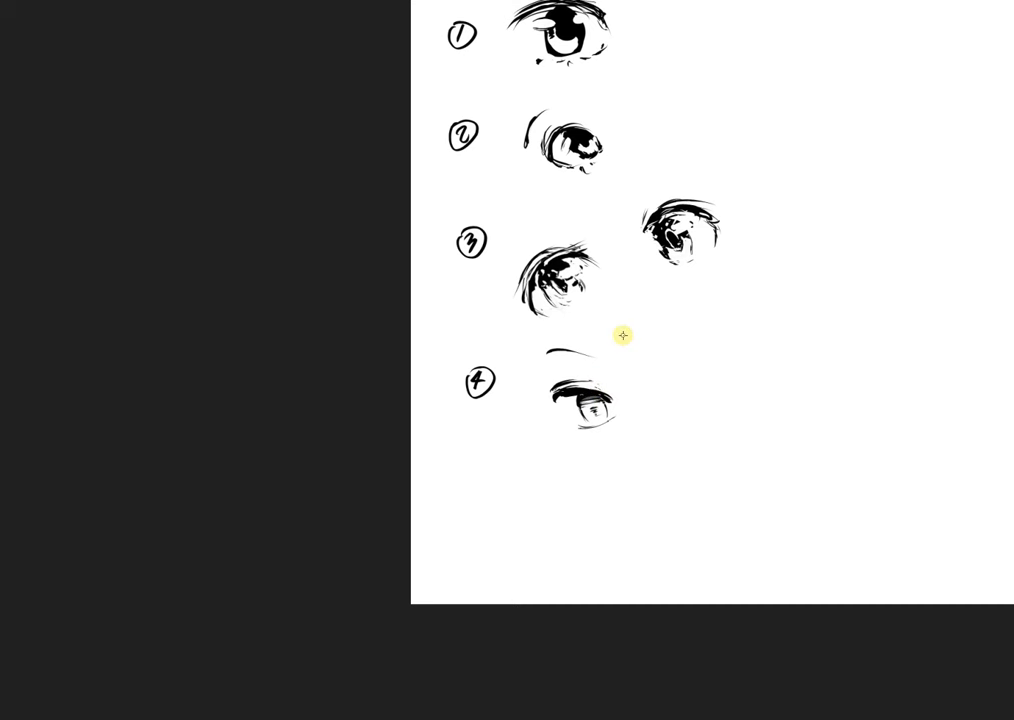
{"action": "left_click_drag", "start_coordinate": [593, 412], "coordinate": [588, 403]}
{"action": "left_click_drag", "start_coordinate": [520, 452], "coordinate": [590, 414]}
{"action": "left_click_drag", "start_coordinate": [528, 422], "coordinate": [596, 396]}
{"action": "key", "text": "ctrl+z"}
{"action": "key", "text": "ctrl+z"}
{"action": "key", "text": "ctrl+z"}
{"action": "key", "text": "ctrl+z"}
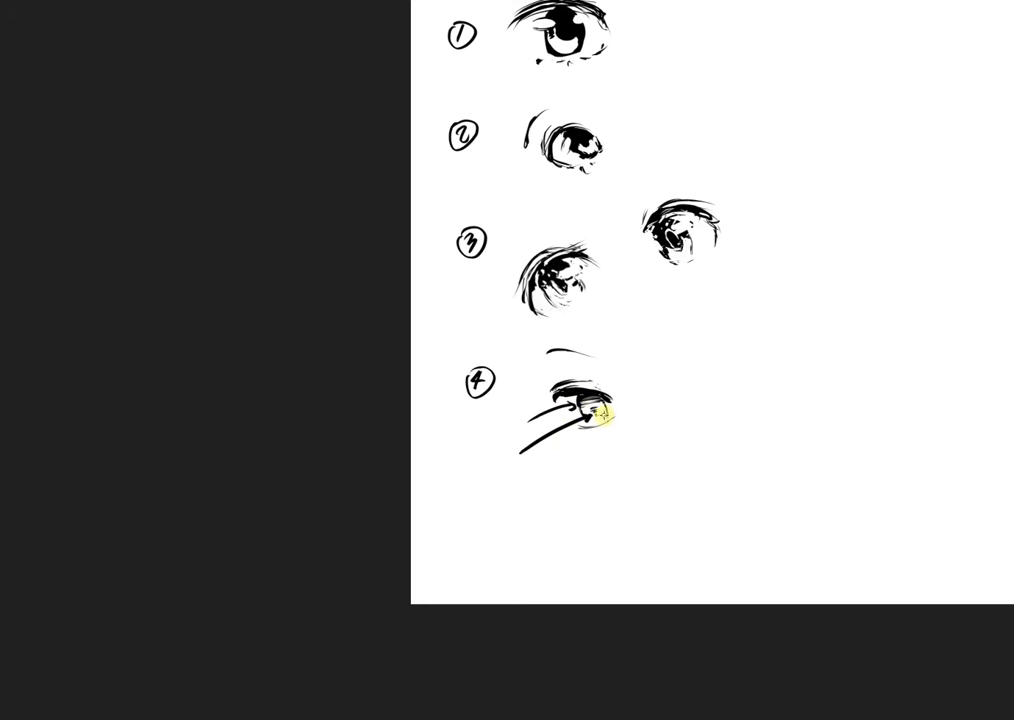
{"action": "key", "text": "ctrl+z"}
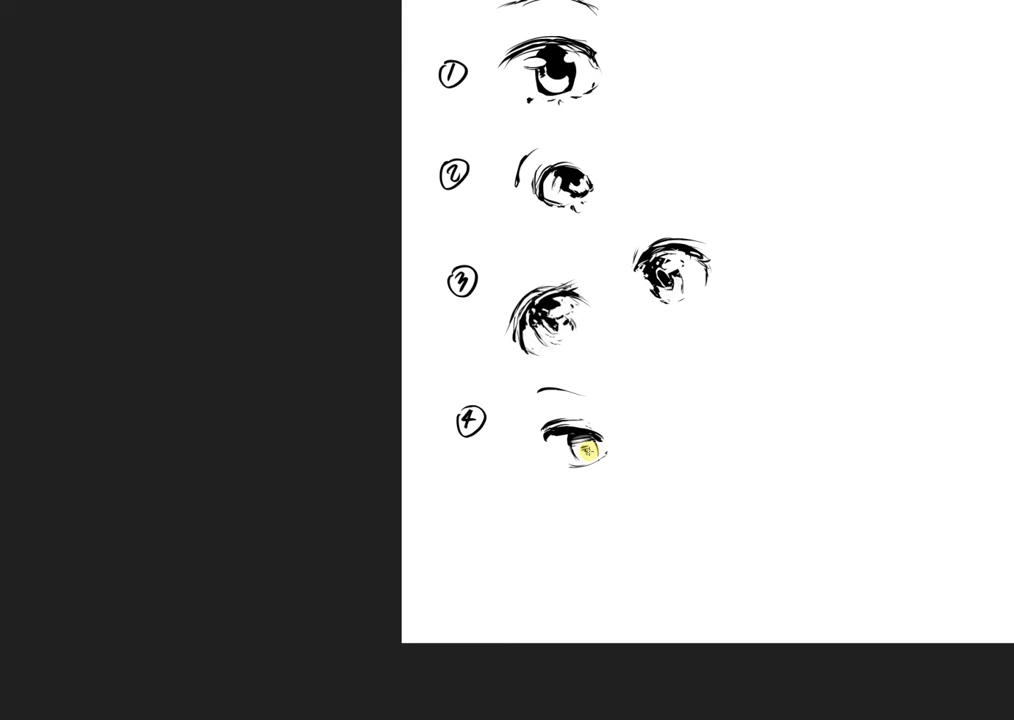
Write a circled 5 below the circled 4 to label the fifth eye study
{"action": "left_click_drag", "start_coordinate": [573, 434], "coordinate": [584, 452]}
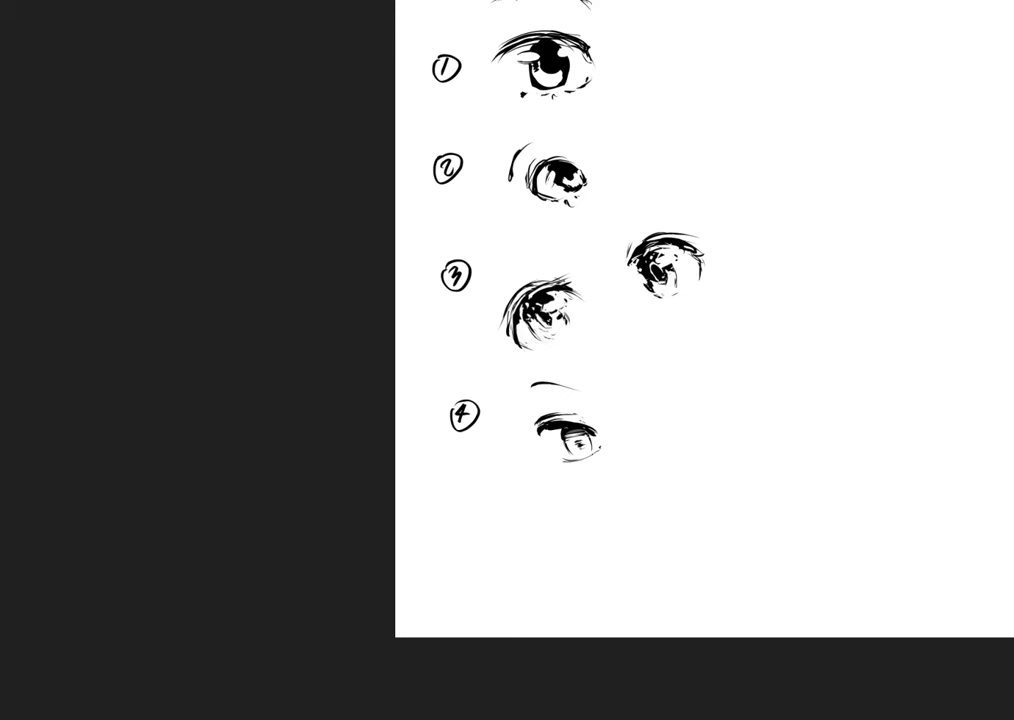
{"action": "mouse_move", "coordinate": [697, 510]}
{"action": "left_mouse_down"}
{"action": "mouse_move", "coordinate": [742, 349]}
{"action": "mouse_move", "coordinate": [730, 413]}
{"action": "left_mouse_up"}
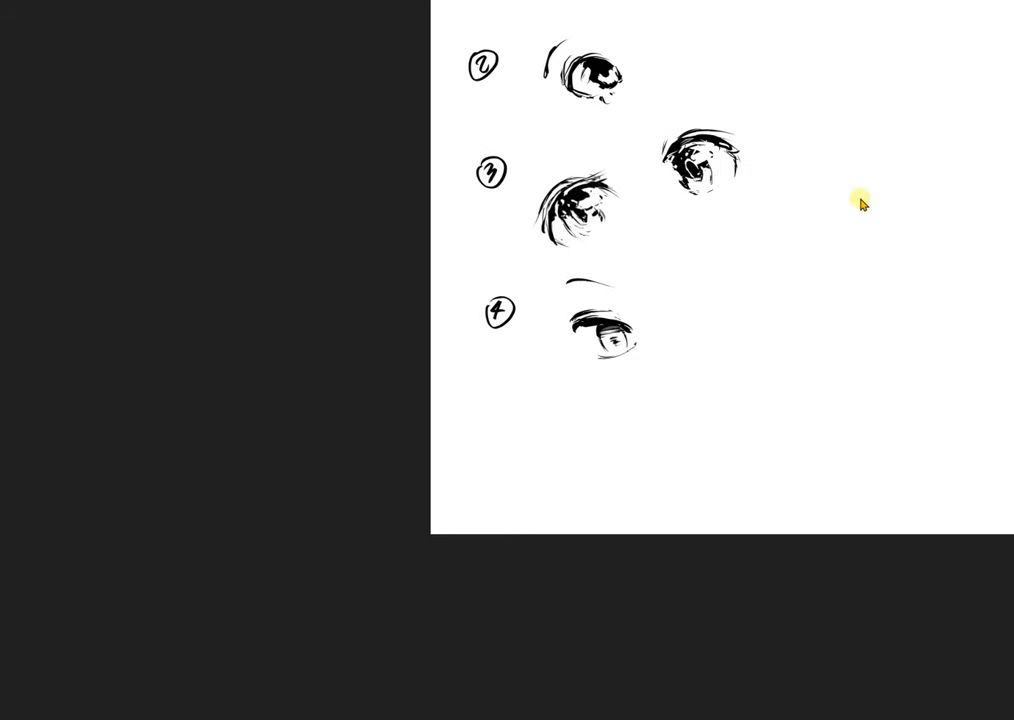
{"action": "mouse_move", "coordinate": [497, 437]}
{"action": "left_mouse_down"}
{"action": "mouse_move", "coordinate": [502, 456]}
{"action": "mouse_move", "coordinate": [506, 433]}
{"action": "mouse_move", "coordinate": [525, 434]}
{"action": "mouse_move", "coordinate": [500, 432]}
{"action": "left_mouse_up"}
{"action": "key", "text": "ctrl+z"}
{"action": "key", "text": "ctrl+z"}
{"action": "key", "text": "ctrl+z"}
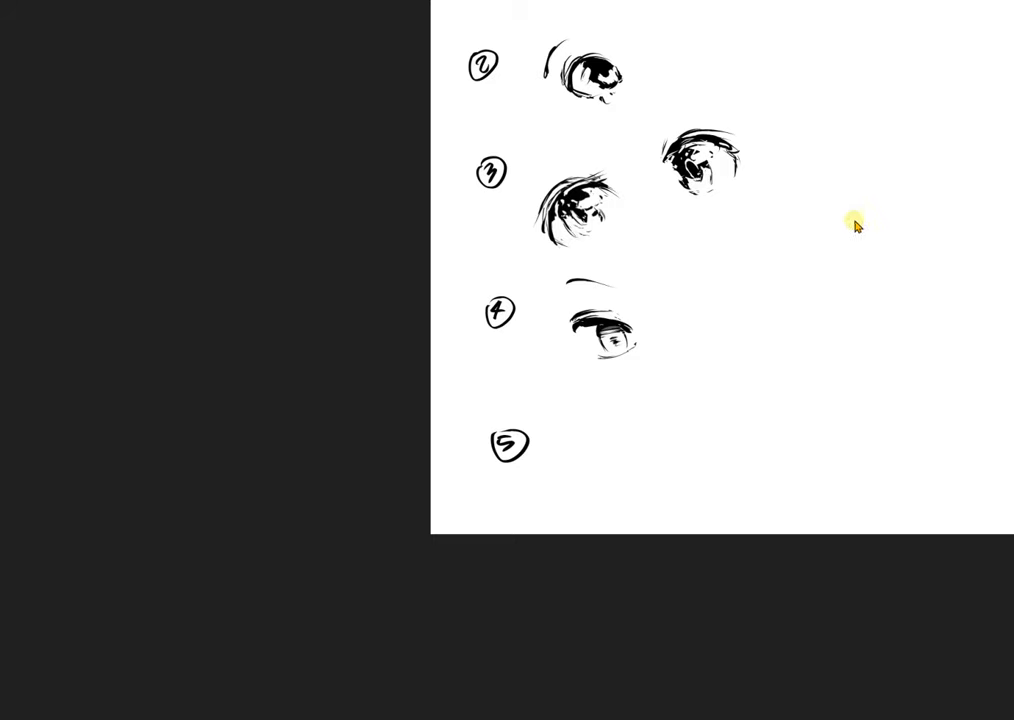
Undo the circle around the 5 and redraw it slightly smaller and tighter around the numeral
{"action": "left_click_drag", "start_coordinate": [671, 456], "coordinate": [650, 471]}
{"action": "mouse_move", "coordinate": [533, 506]}
{"action": "left_mouse_down"}
{"action": "mouse_move", "coordinate": [642, 510]}
{"action": "mouse_move", "coordinate": [568, 476]}
{"action": "mouse_move", "coordinate": [582, 465]}
{"action": "left_mouse_up"}
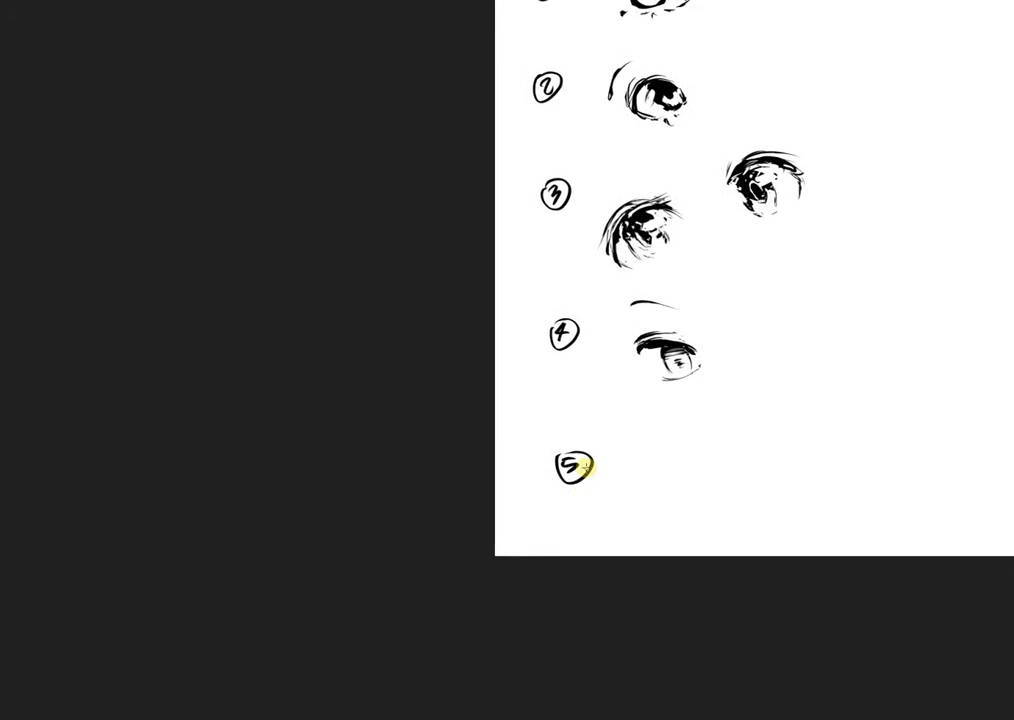
{"action": "key", "text": "ctrl+z"}
{"action": "key", "text": "ctrl+shift+z"}
{"action": "key", "text": "ctrl+z"}
{"action": "left_click_drag", "start_coordinate": [563, 481], "coordinate": [566, 465]}
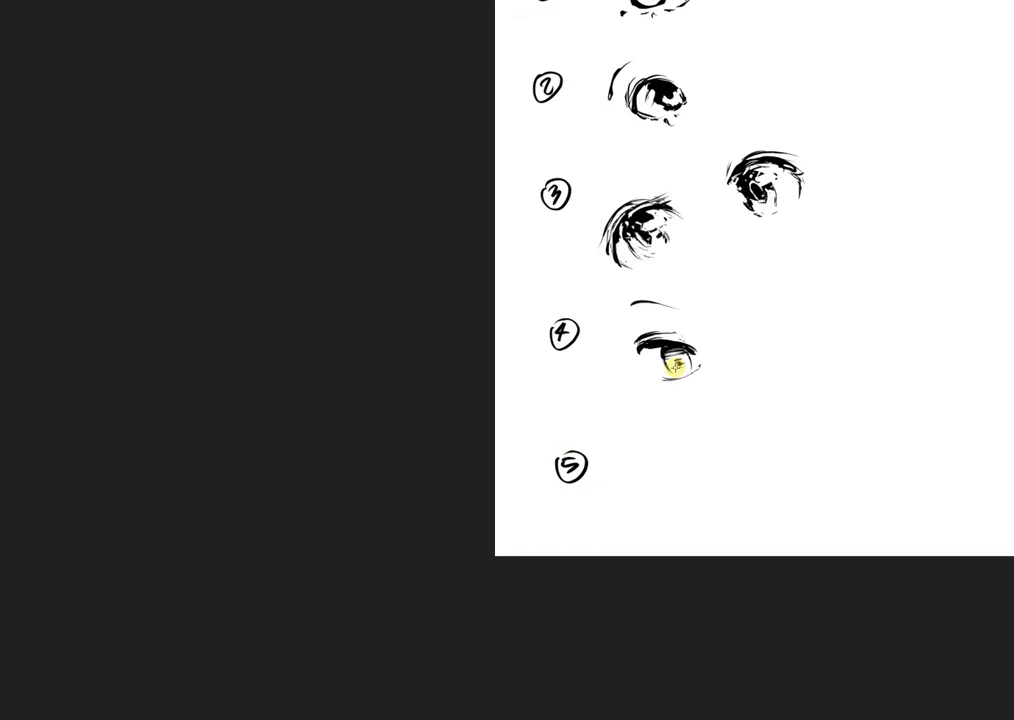
Select the circled 5 with a rectangular marquee, move it slightly down and left with Free Transform, and deselect
{"action": "mouse_move", "coordinate": [612, 505]}
{"action": "left_mouse_down"}
{"action": "mouse_move", "coordinate": [596, 526]}
{"action": "mouse_move", "coordinate": [599, 567]}
{"action": "mouse_move", "coordinate": [610, 560]}
{"action": "left_mouse_up"}
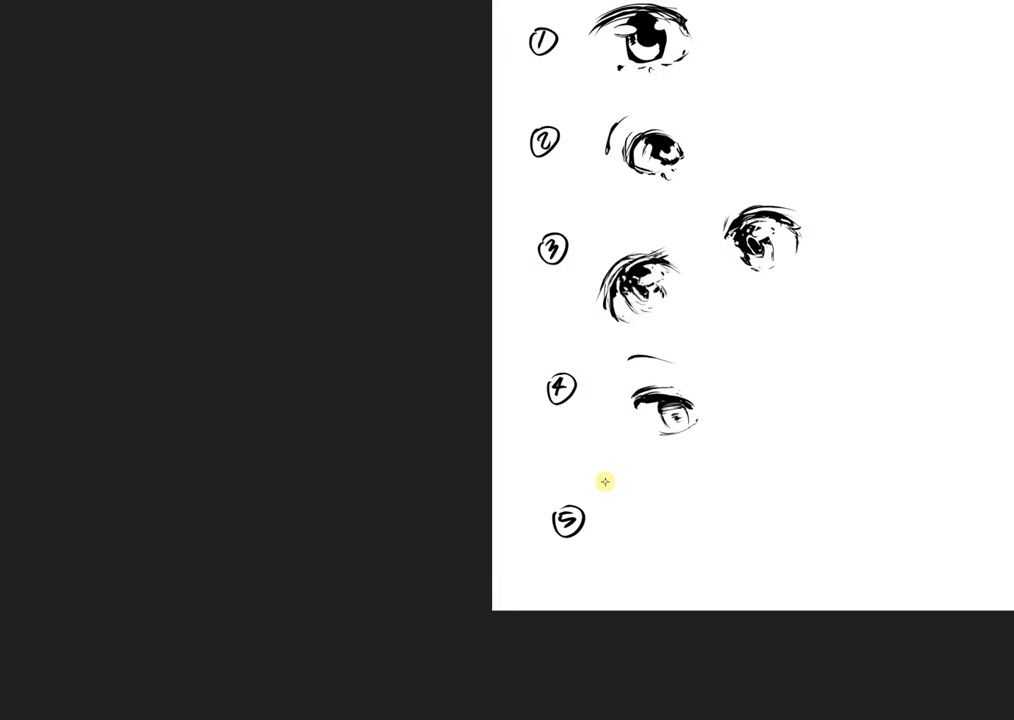
{"action": "left_click_drag", "start_coordinate": [536, 494], "coordinate": [595, 548]}
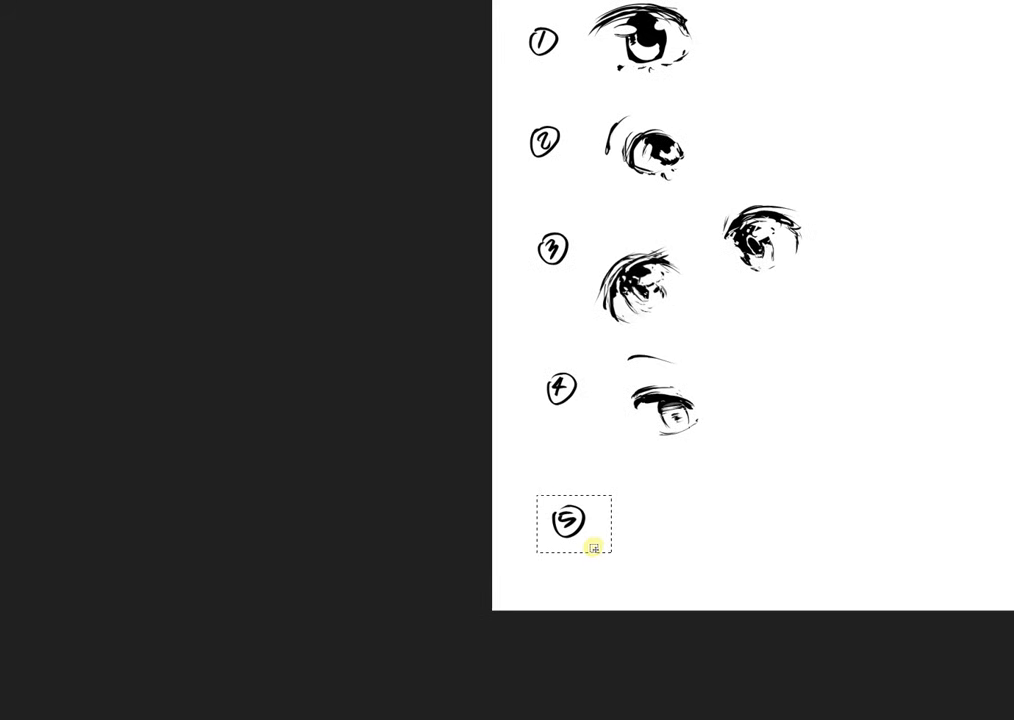
{"action": "key", "text": "ctrl+t"}
{"action": "left_click_drag", "start_coordinate": [579, 516], "coordinate": [579, 516]}
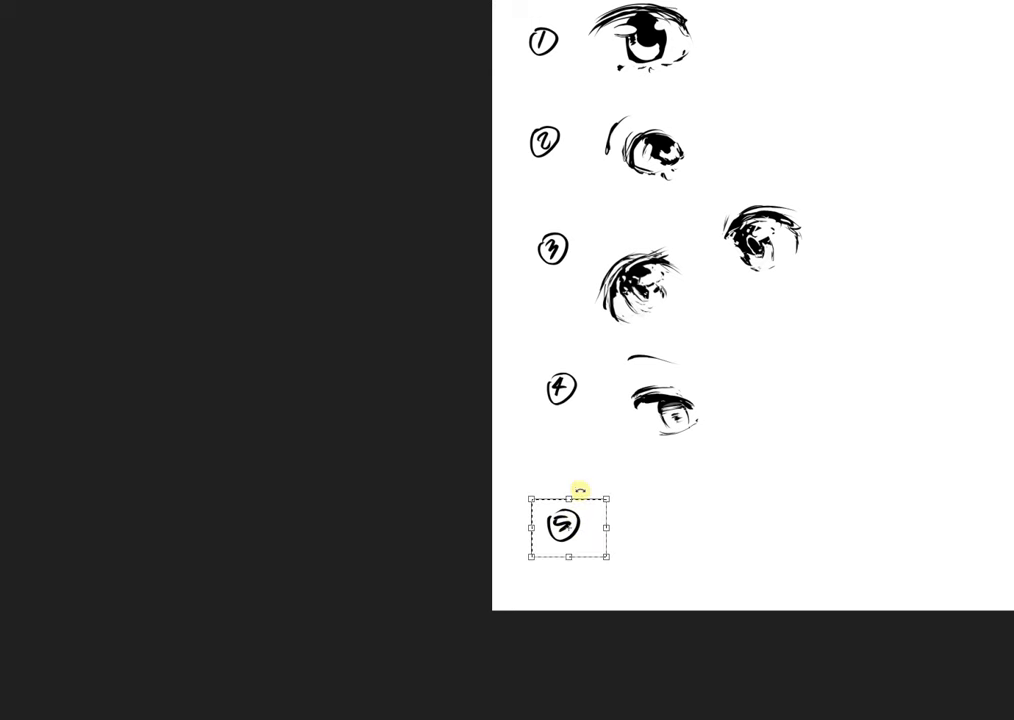
{"action": "key", "text": "Return"}
{"action": "key", "text": "ctrl+d"}
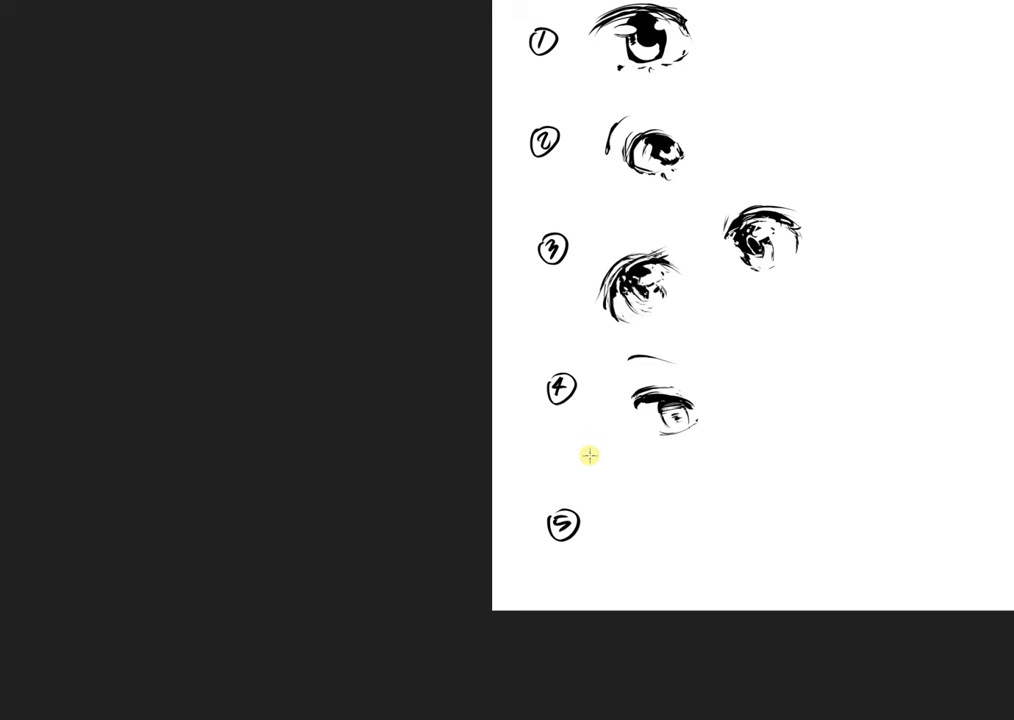
Select the circled 4 with a rectangular marquee and shift it slightly left with Free Transform
{"action": "left_click_drag", "start_coordinate": [536, 361], "coordinate": [599, 415]}
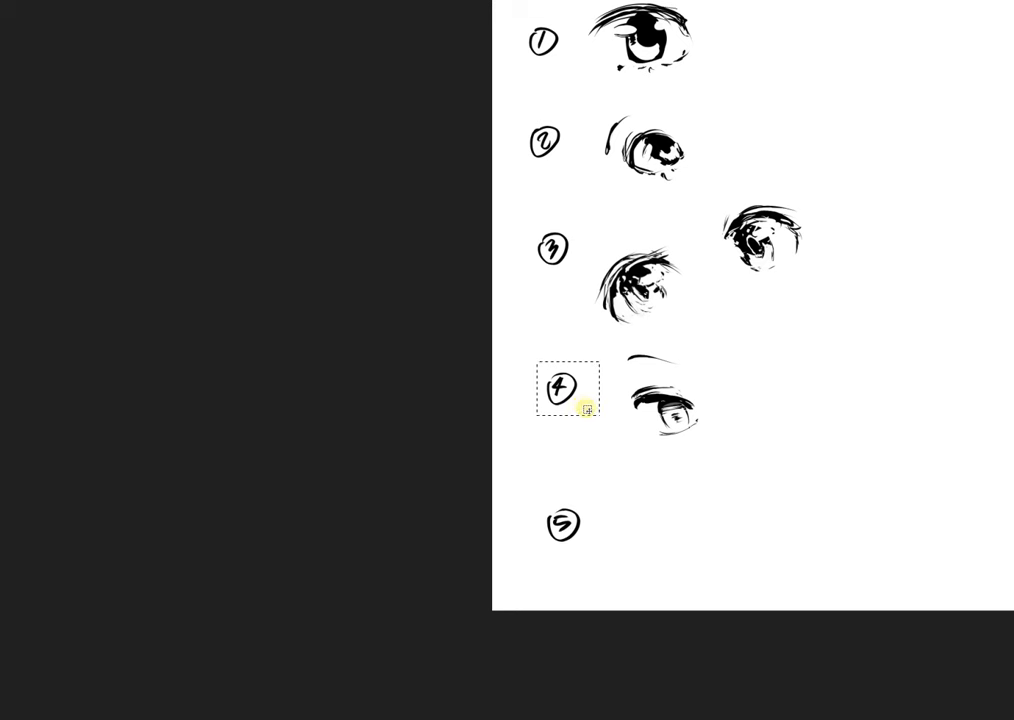
{"action": "key", "text": "ctrl+t"}
{"action": "left_click_drag", "start_coordinate": [570, 385], "coordinate": [569, 388]}
{"action": "key", "text": "Return"}
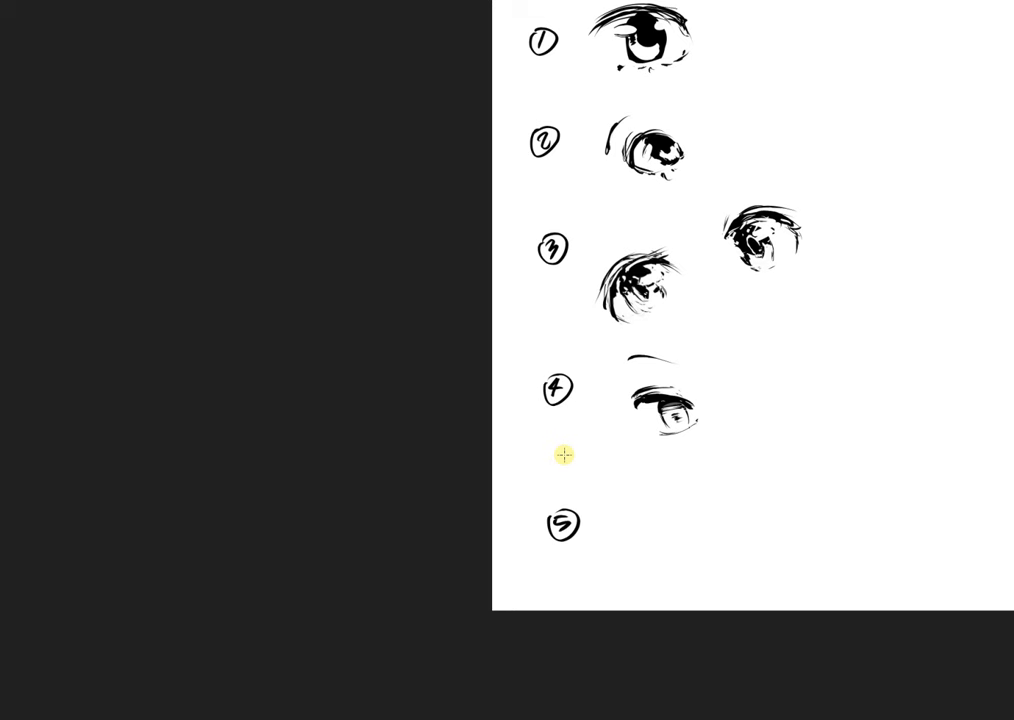
Select the circled 3, 4 and 5 together, move them slightly left and down to line up with the numbers above, and deselect
{"action": "mouse_move", "coordinate": [561, 502]}
{"action": "left_mouse_down"}
{"action": "mouse_move", "coordinate": [588, 437]}
{"action": "mouse_move", "coordinate": [588, 493]}
{"action": "mouse_move", "coordinate": [582, 446]}
{"action": "mouse_move", "coordinate": [570, 539]}
{"action": "mouse_move", "coordinate": [594, 586]}
{"action": "left_mouse_up"}
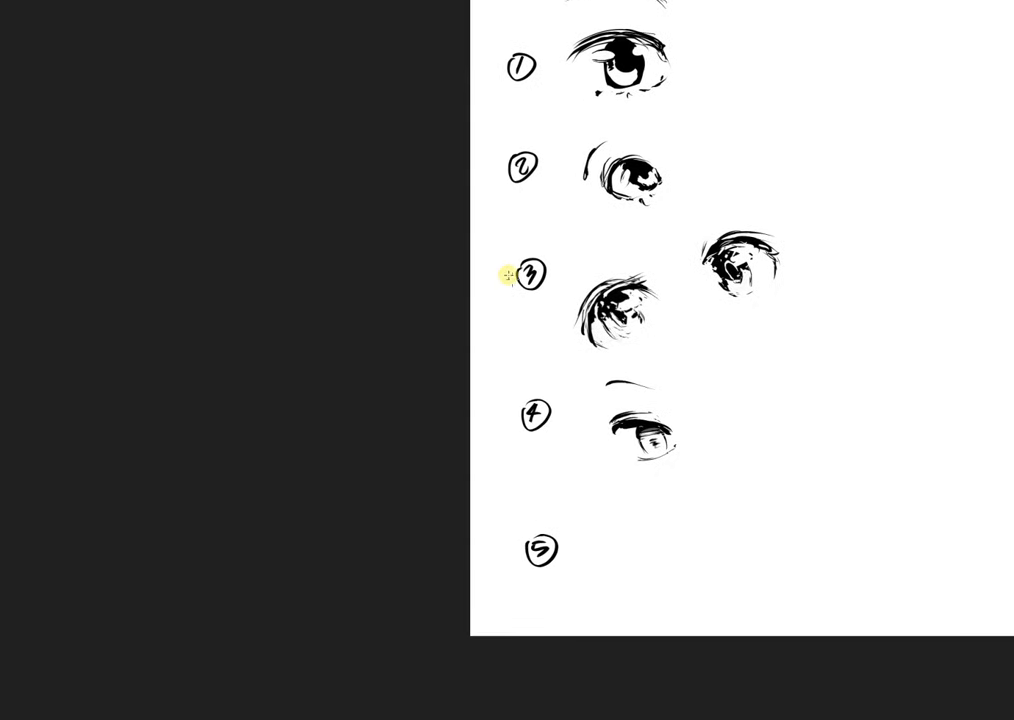
{"action": "left_click_drag", "start_coordinate": [508, 251], "coordinate": [566, 612]}
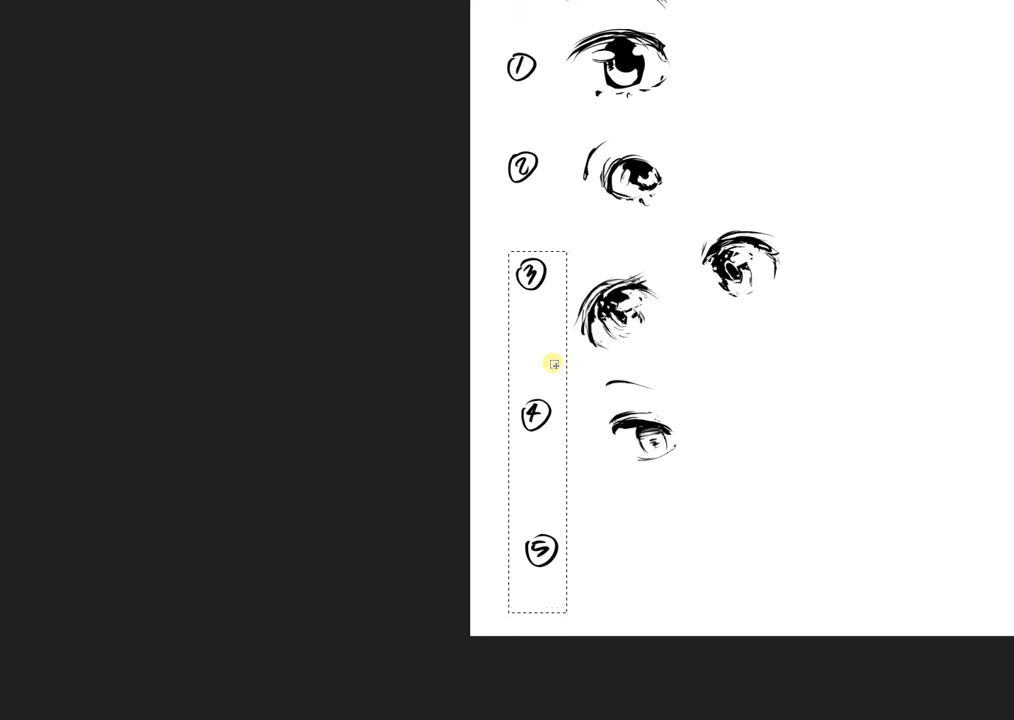
{"action": "key", "text": "Left"}
{"action": "key", "text": "Left"}
{"action": "key", "text": "Left"}
{"action": "key", "text": "Left"}
{"action": "key", "text": "Left"}
{"action": "key", "text": "Left"}
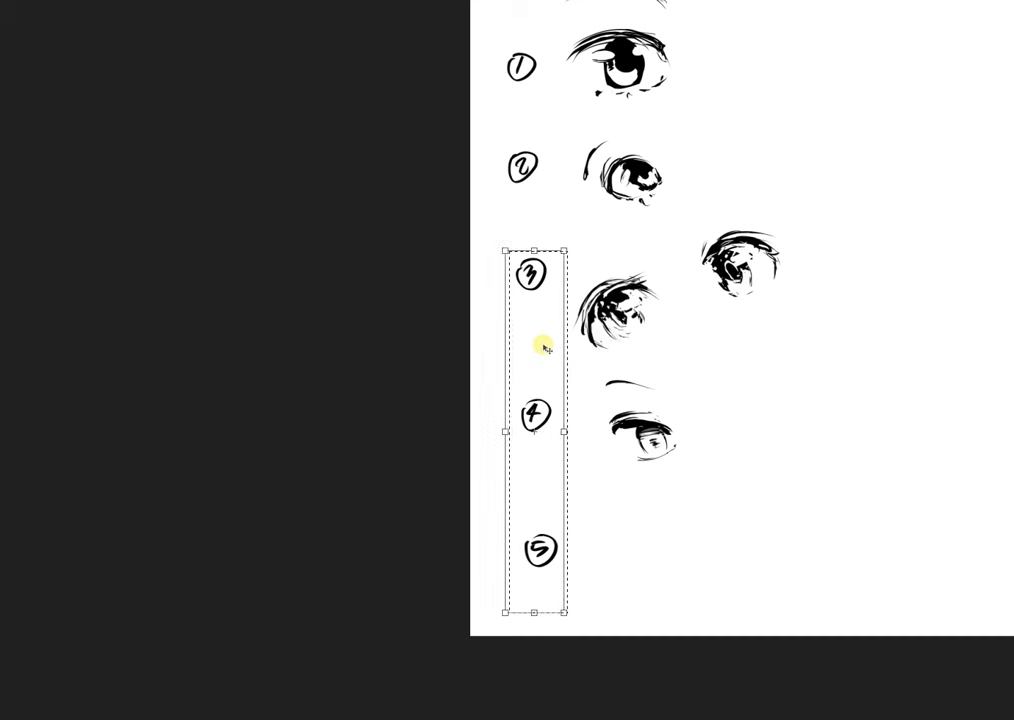
{"action": "left_click_drag", "start_coordinate": [538, 348], "coordinate": [534, 346]}
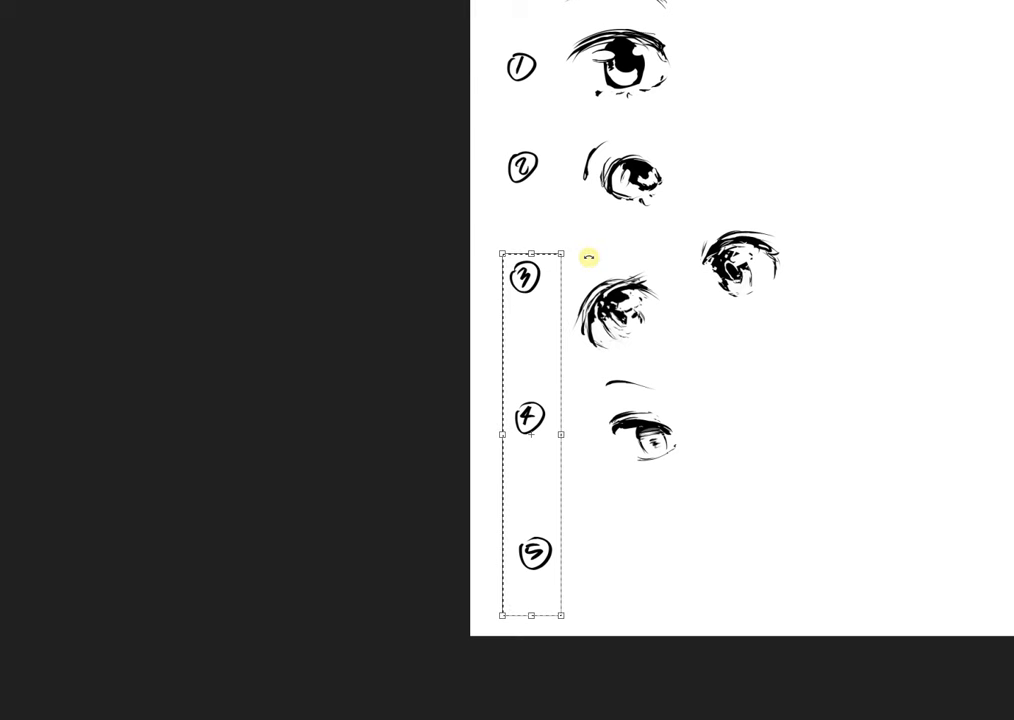
{"action": "key", "text": "Return"}
{"action": "key", "text": "ctrl+d"}
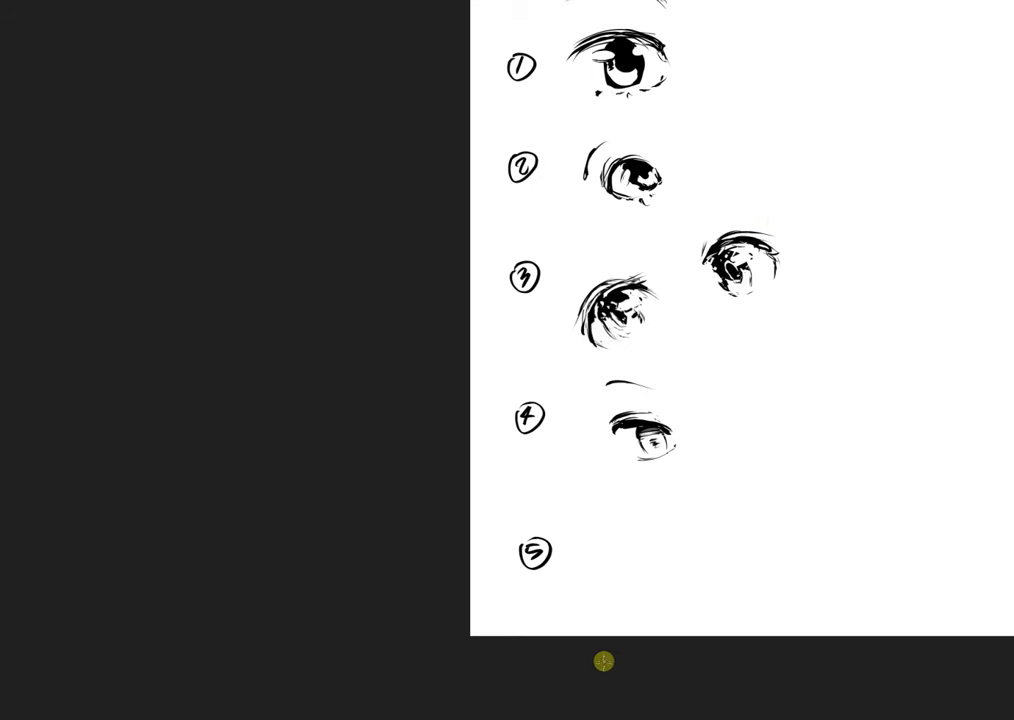
{"action": "left_click_drag", "start_coordinate": [634, 625], "coordinate": [597, 590]}
{"action": "left_click_drag", "start_coordinate": [572, 473], "coordinate": [605, 482]}
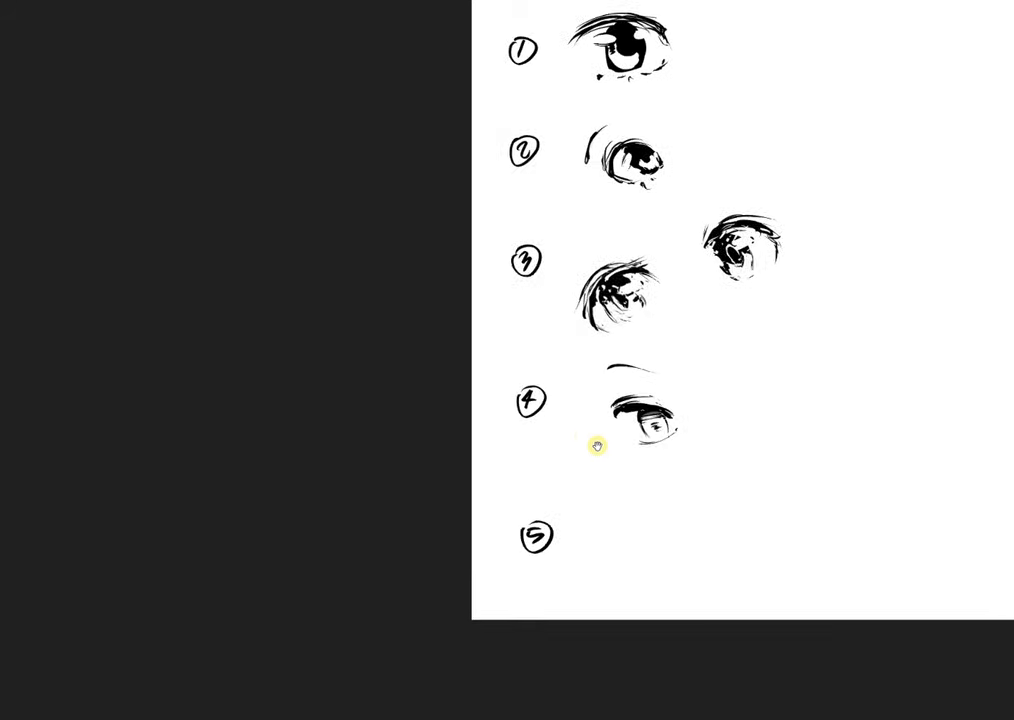
{"action": "left_click_drag", "start_coordinate": [585, 430], "coordinate": [605, 452]}
{"action": "left_click_drag", "start_coordinate": [672, 527], "coordinate": [661, 509]}
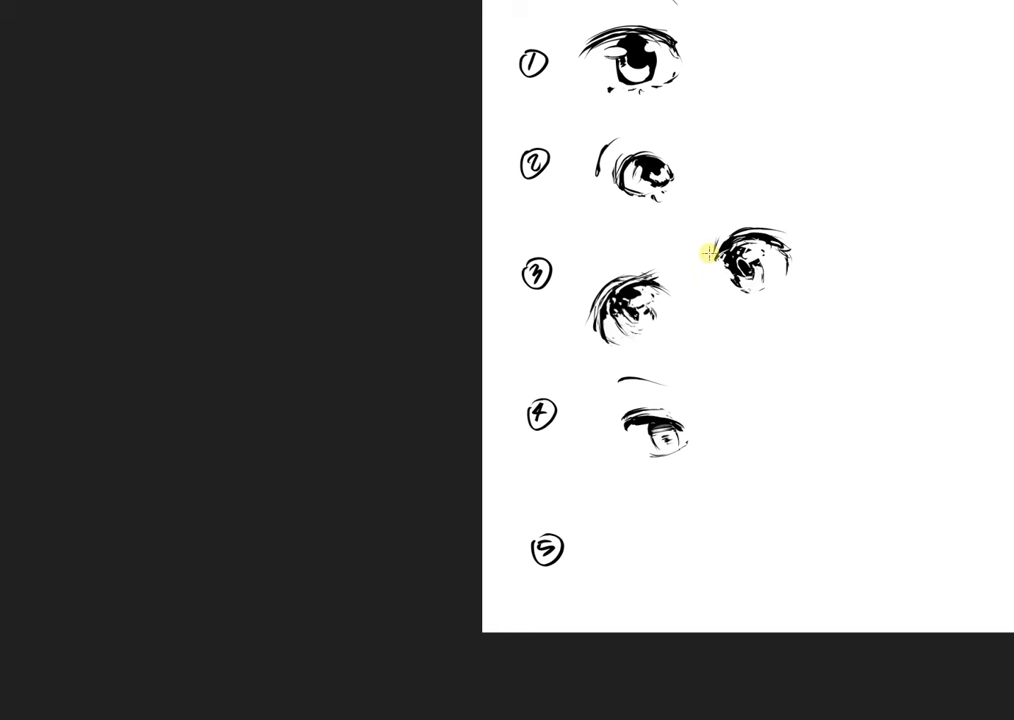
{"action": "left_click_drag", "start_coordinate": [642, 399], "coordinate": [613, 364]}
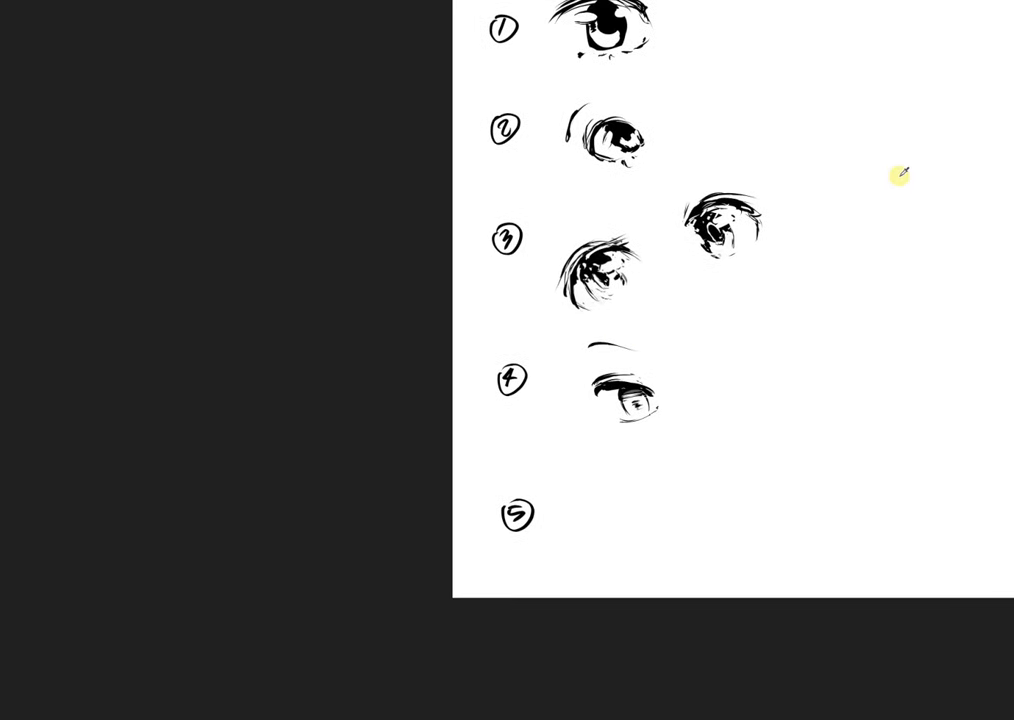
{"action": "left_click_drag", "start_coordinate": [713, 358], "coordinate": [690, 308]}
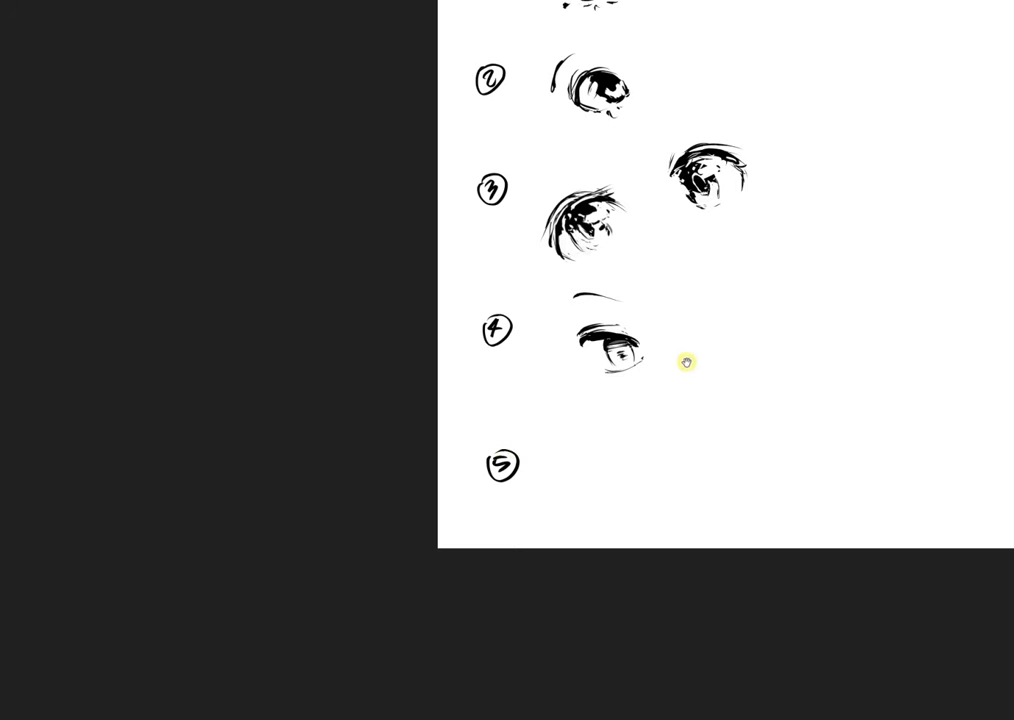
{"action": "left_click_drag", "start_coordinate": [686, 382], "coordinate": [682, 313]}
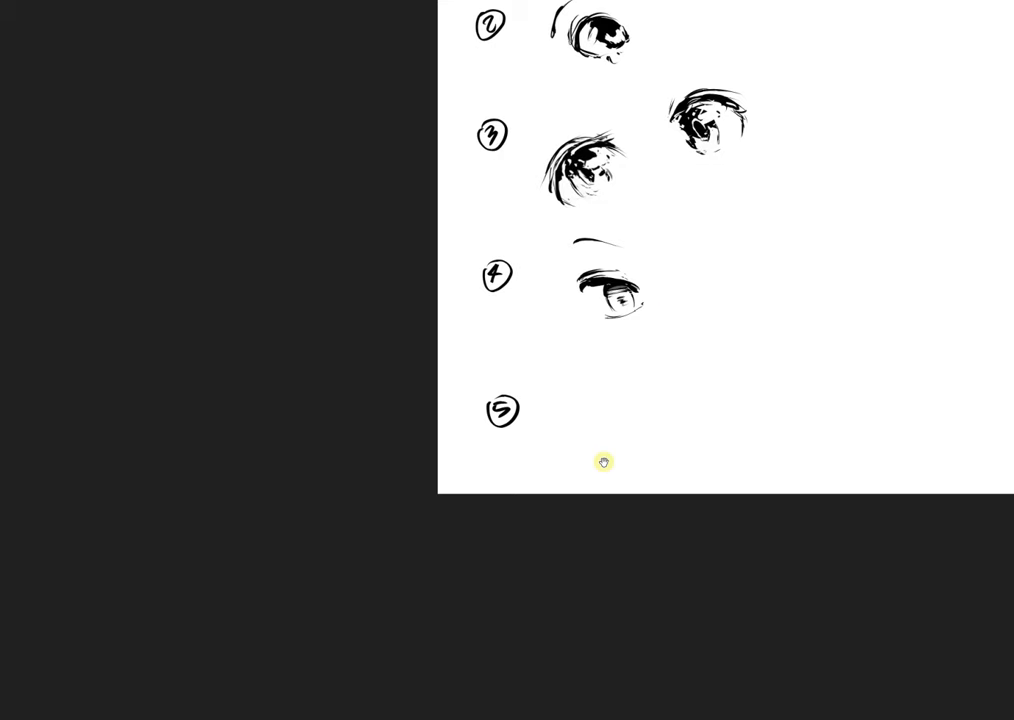
{"action": "left_click_drag", "start_coordinate": [604, 464], "coordinate": [595, 439]}
{"action": "left_click_drag", "start_coordinate": [613, 367], "coordinate": [624, 403]}
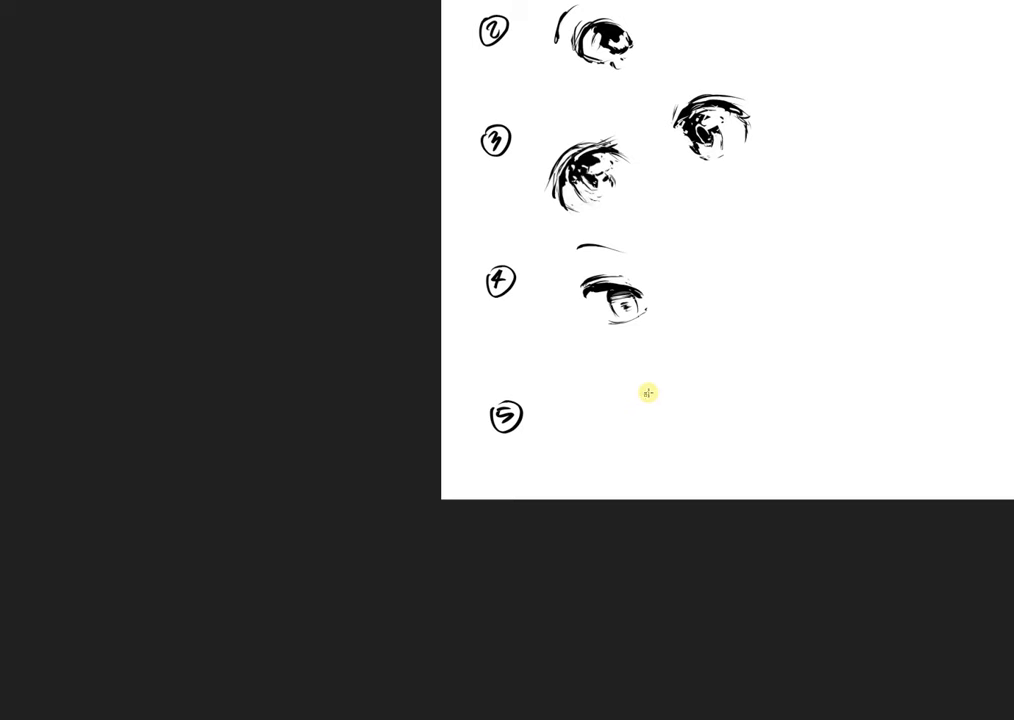
{"action": "mouse_move", "coordinate": [556, 453]}
{"action": "left_mouse_down"}
{"action": "mouse_move", "coordinate": [566, 455]}
{"action": "mouse_move", "coordinate": [561, 470]}
{"action": "left_mouse_up"}
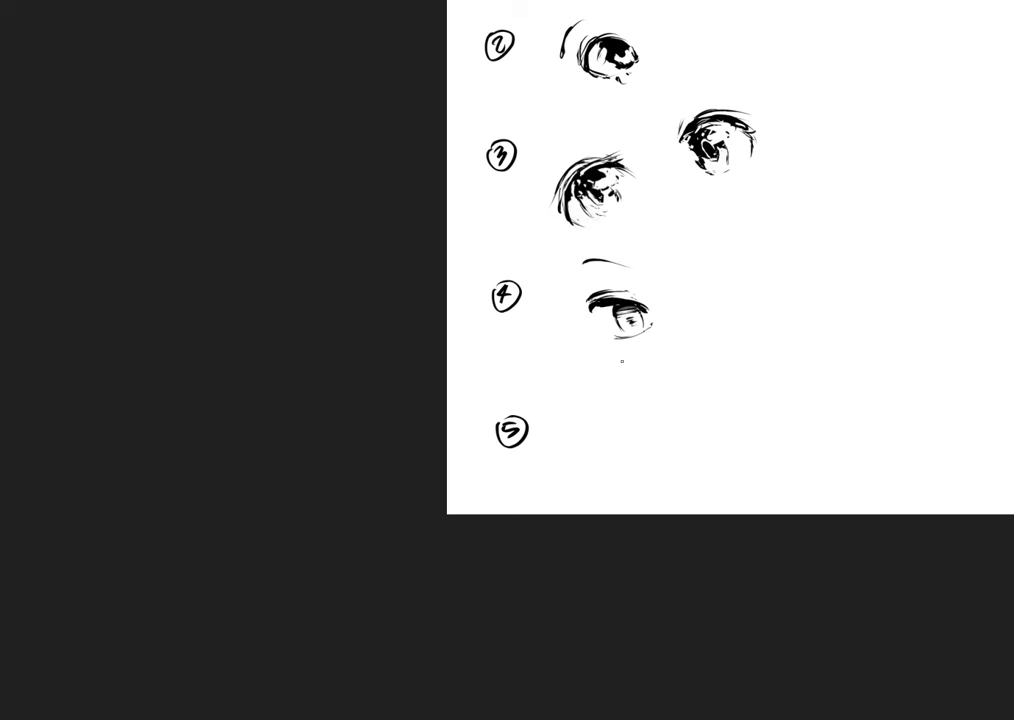
{"action": "left_click_drag", "start_coordinate": [616, 398], "coordinate": [614, 383]}
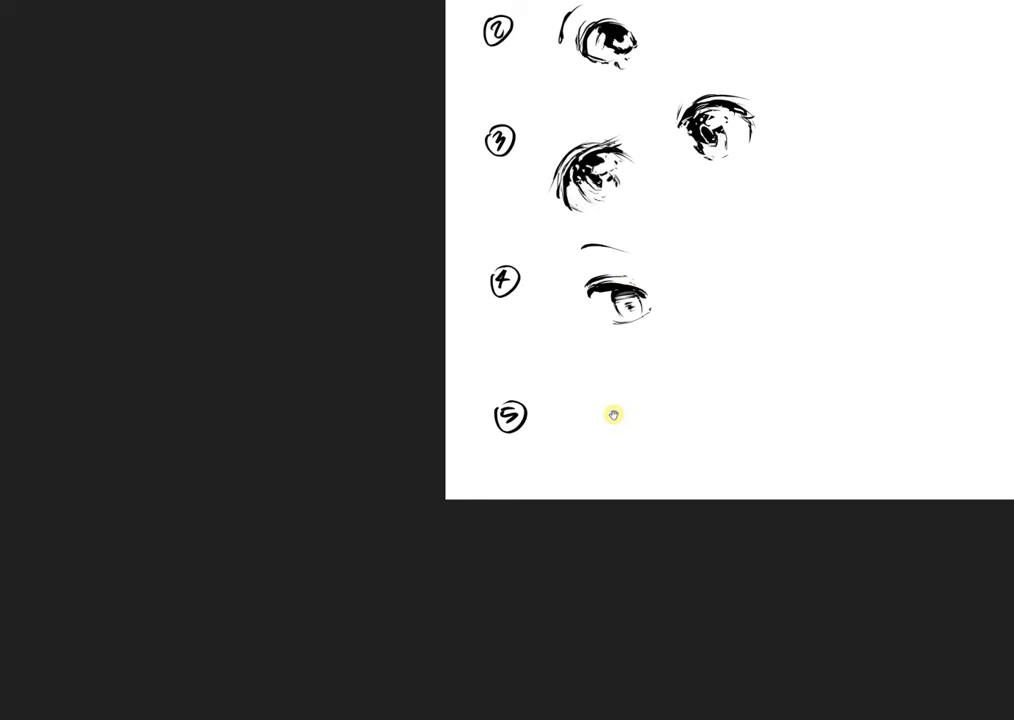
{"action": "left_click_drag", "start_coordinate": [616, 415], "coordinate": [617, 413]}
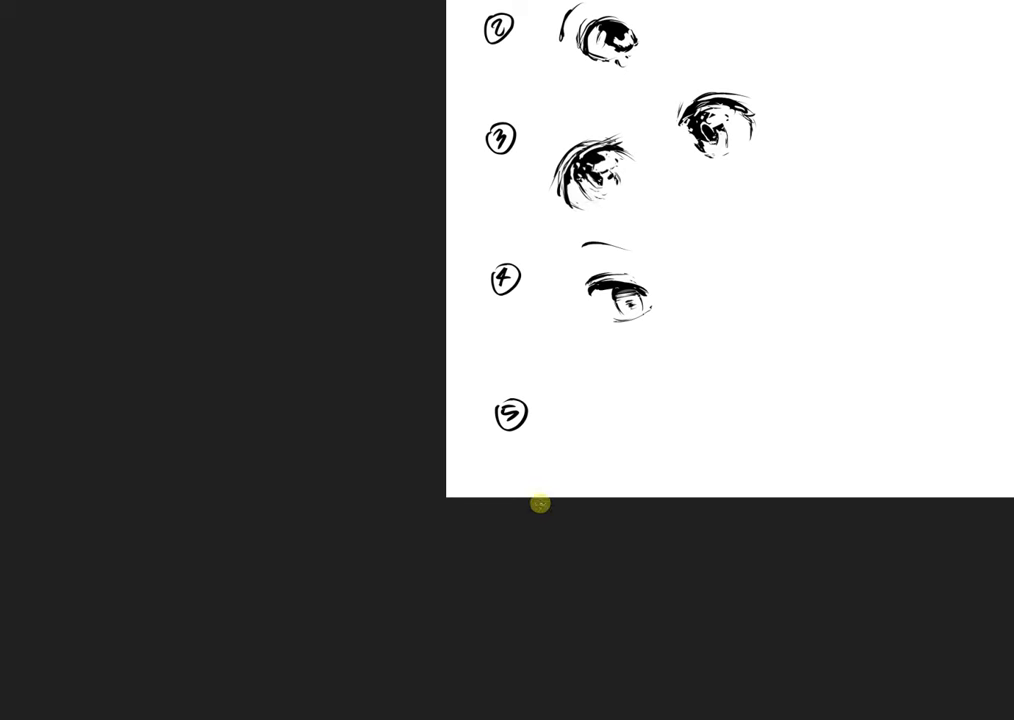
{"action": "left_click_drag", "start_coordinate": [560, 480], "coordinate": [561, 484]}
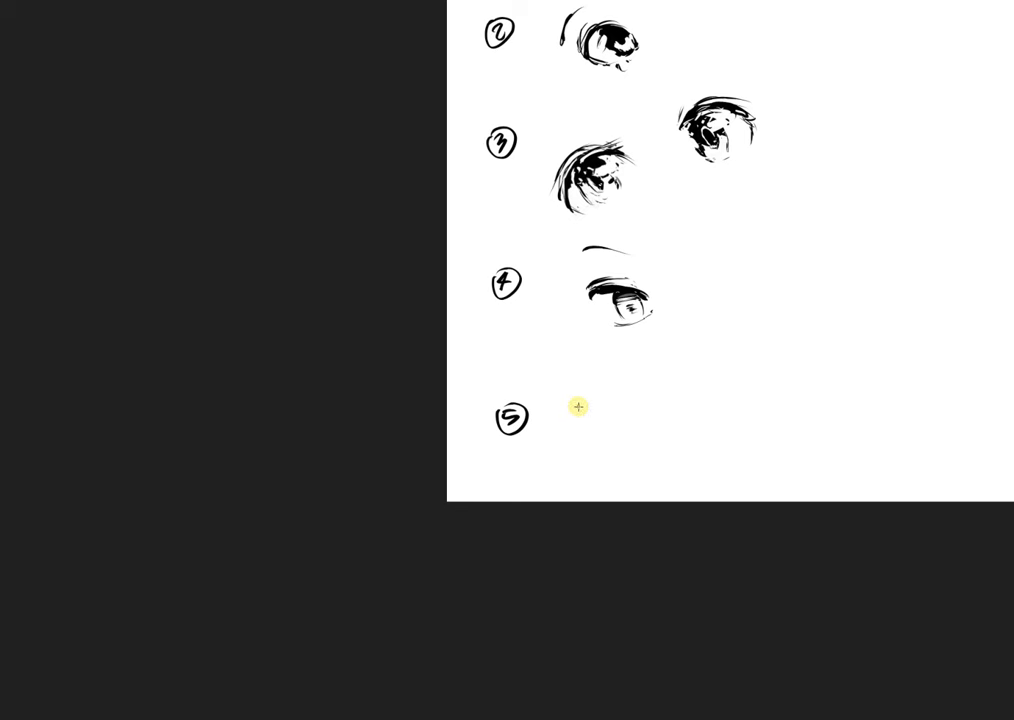
{"action": "mouse_move", "coordinate": [620, 397]}
{"action": "left_mouse_down"}
{"action": "mouse_move", "coordinate": [580, 399]}
{"action": "mouse_move", "coordinate": [633, 406]}
{"action": "left_mouse_up"}
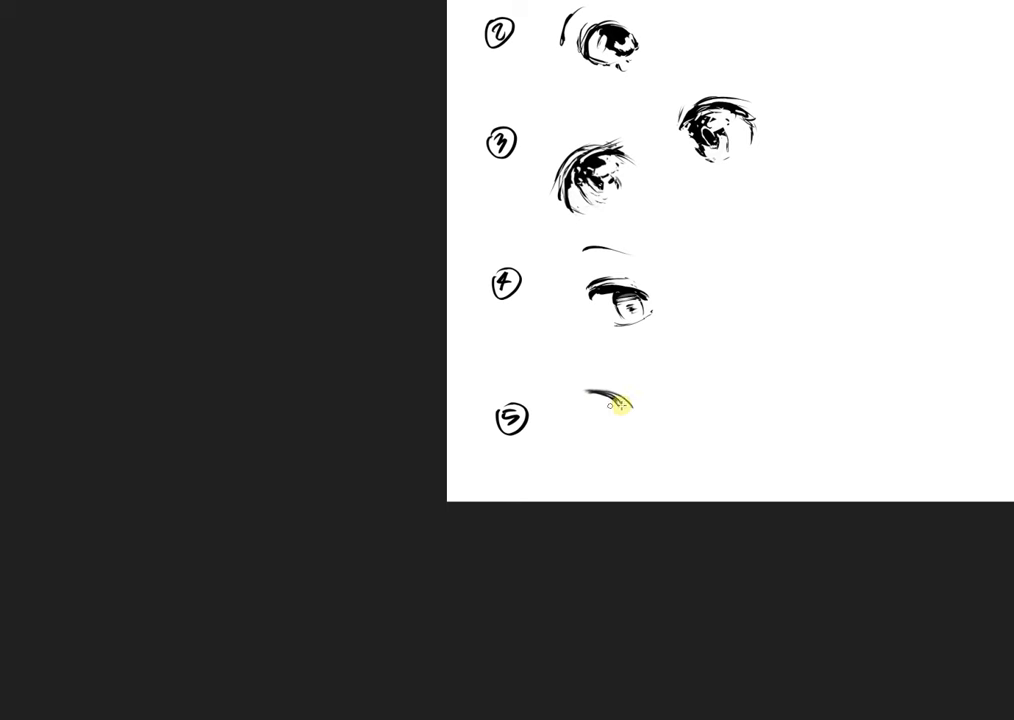
{"action": "left_click_drag", "start_coordinate": [588, 391], "coordinate": [661, 430]}
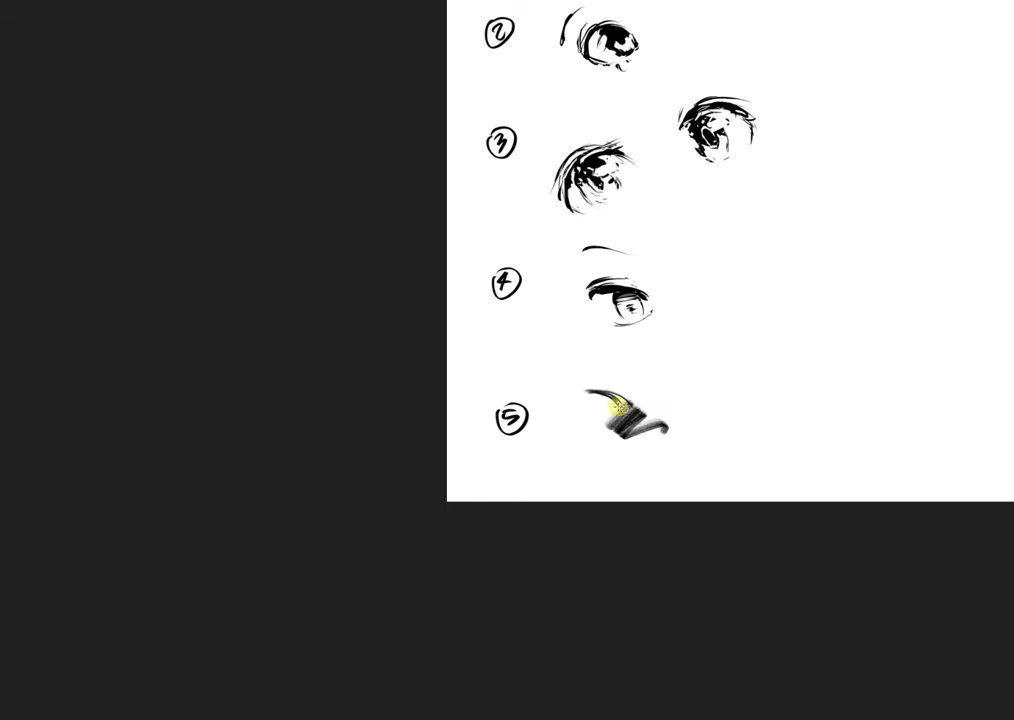
{"action": "left_click_drag", "start_coordinate": [575, 378], "coordinate": [733, 489]}
{"action": "key", "text": "Delete"}
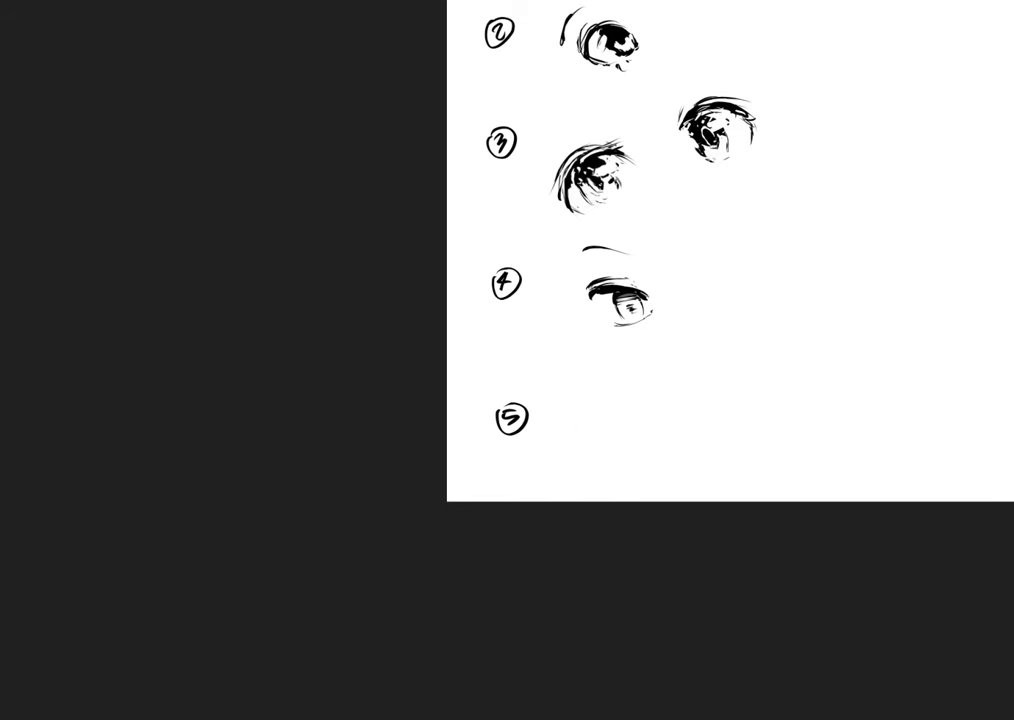
Draw the thick, downward-sloping upper lash line and solid black iris of eye 5, with a thin crease above the lid
{"action": "left_click_drag", "start_coordinate": [654, 362], "coordinate": [652, 354]}
{"action": "scroll", "coordinate": [602, 396], "scroll_direction": "down", "scroll_amount": 1}
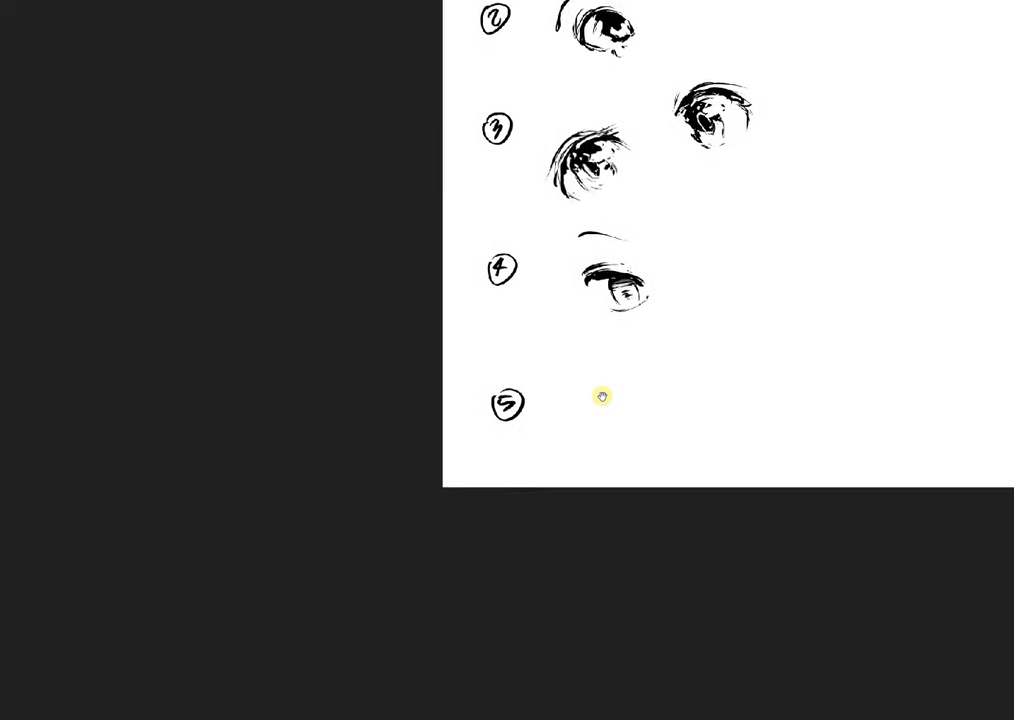
{"action": "left_click_drag", "start_coordinate": [577, 384], "coordinate": [626, 397]}
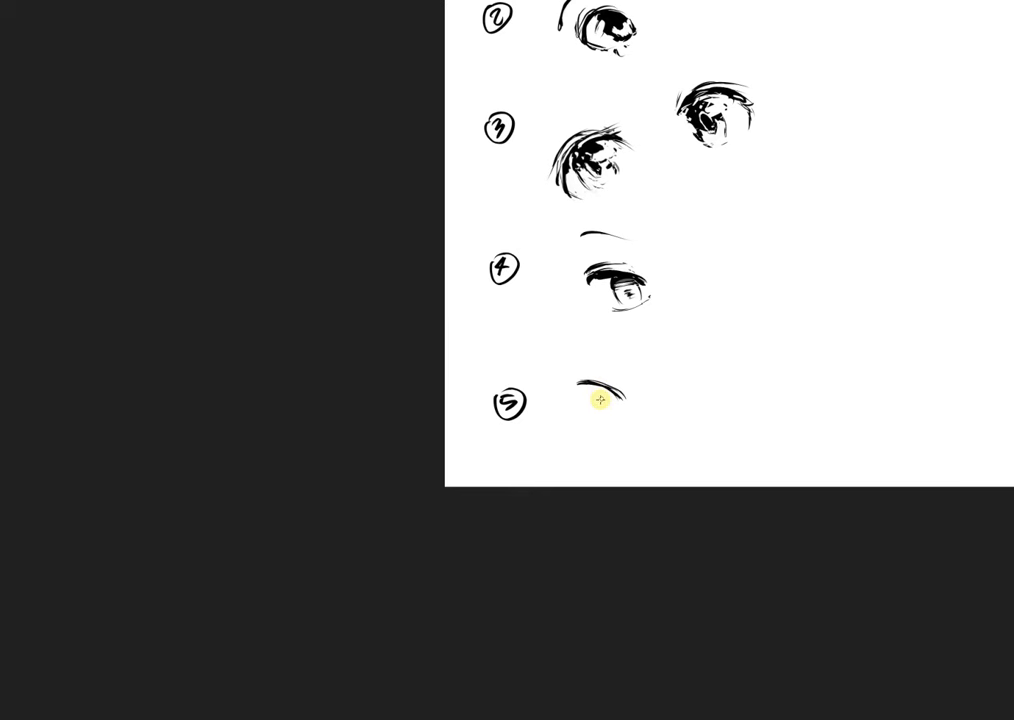
{"action": "mouse_move", "coordinate": [596, 401]}
{"action": "left_mouse_down"}
{"action": "mouse_move", "coordinate": [593, 415]}
{"action": "mouse_move", "coordinate": [597, 398]}
{"action": "left_mouse_up"}
{"action": "mouse_move", "coordinate": [597, 412]}
{"action": "left_mouse_down"}
{"action": "mouse_move", "coordinate": [573, 377]}
{"action": "mouse_move", "coordinate": [604, 393]}
{"action": "mouse_move", "coordinate": [609, 380]}
{"action": "mouse_move", "coordinate": [580, 384]}
{"action": "mouse_move", "coordinate": [594, 393]}
{"action": "mouse_move", "coordinate": [623, 391]}
{"action": "mouse_move", "coordinate": [592, 385]}
{"action": "mouse_move", "coordinate": [587, 394]}
{"action": "mouse_move", "coordinate": [609, 369]}
{"action": "mouse_move", "coordinate": [584, 374]}
{"action": "mouse_move", "coordinate": [608, 376]}
{"action": "mouse_move", "coordinate": [582, 377]}
{"action": "mouse_move", "coordinate": [613, 387]}
{"action": "left_mouse_up"}
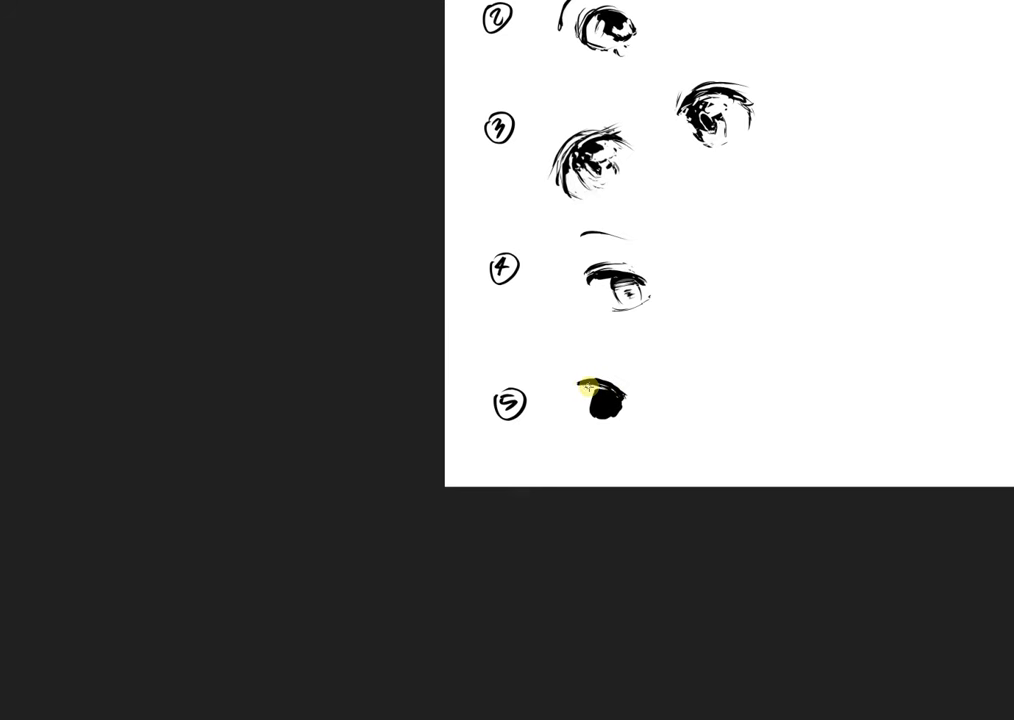
{"action": "left_click_drag", "start_coordinate": [574, 383], "coordinate": [619, 397]}
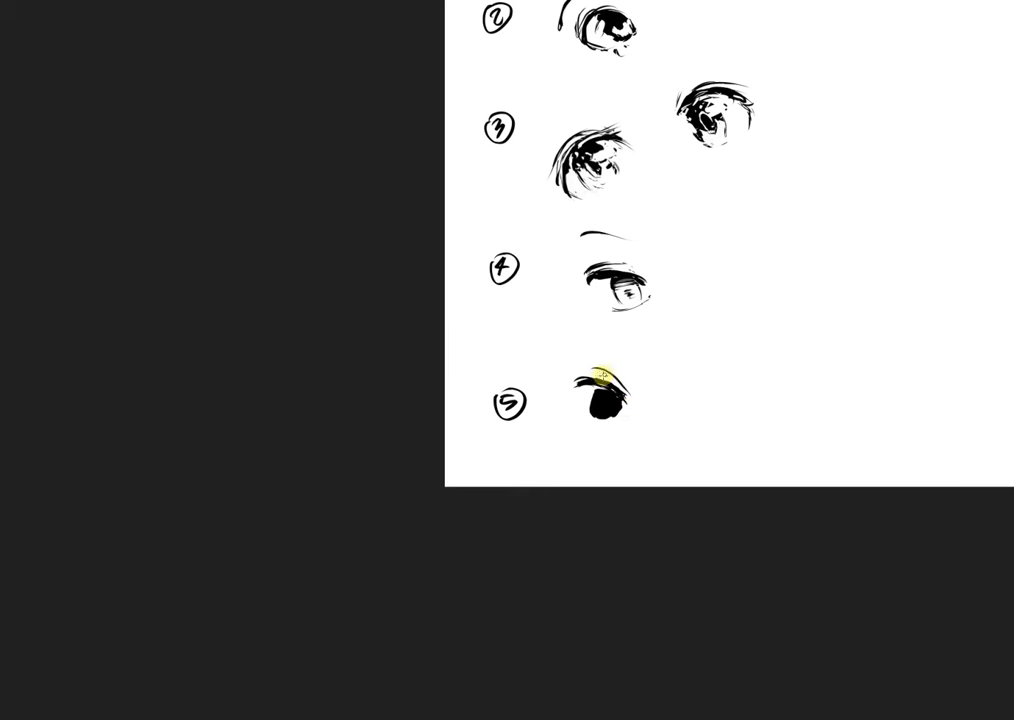
Thicken the upper lash line of eye 5 with extra downward-sloping strokes toward its inner corner
{"action": "left_click_drag", "start_coordinate": [604, 379], "coordinate": [632, 397]}
{"action": "left_click_drag", "start_coordinate": [607, 373], "coordinate": [637, 401]}
{"action": "key", "text": "ctrl+z"}
{"action": "left_click_drag", "start_coordinate": [622, 395], "coordinate": [617, 395]}
{"action": "left_click_drag", "start_coordinate": [607, 385], "coordinate": [631, 408]}
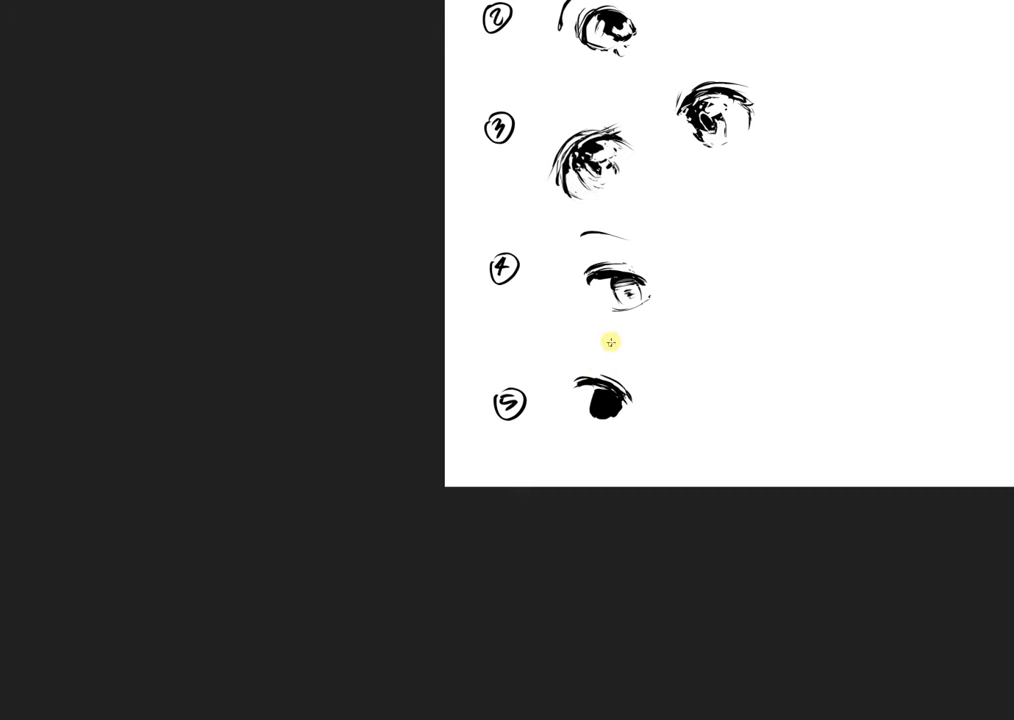
Draw a thin curved eyebrow sloping down toward the inner corner above eye 5, undoing and redrawing the stroke to refine its arc
{"action": "left_click_drag", "start_coordinate": [602, 344], "coordinate": [660, 384]}
{"action": "key", "text": "ctrl+z"}
{"action": "key", "text": "ctrl+z"}
{"action": "left_click_drag", "start_coordinate": [604, 340], "coordinate": [644, 368]}
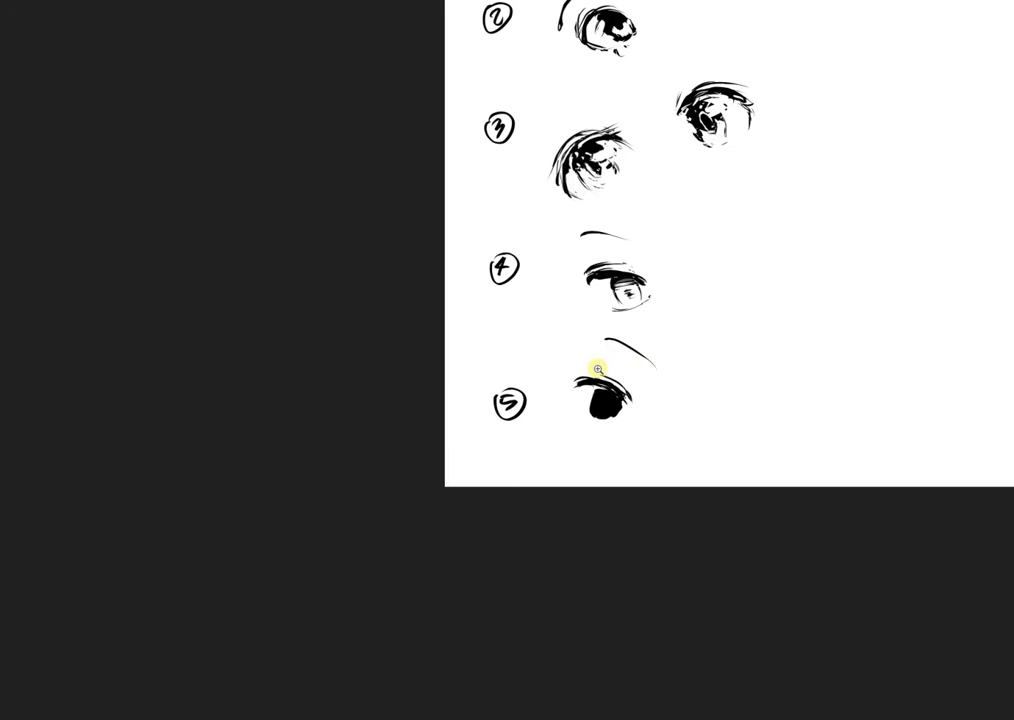
{"action": "key", "text": "ctrl+z"}
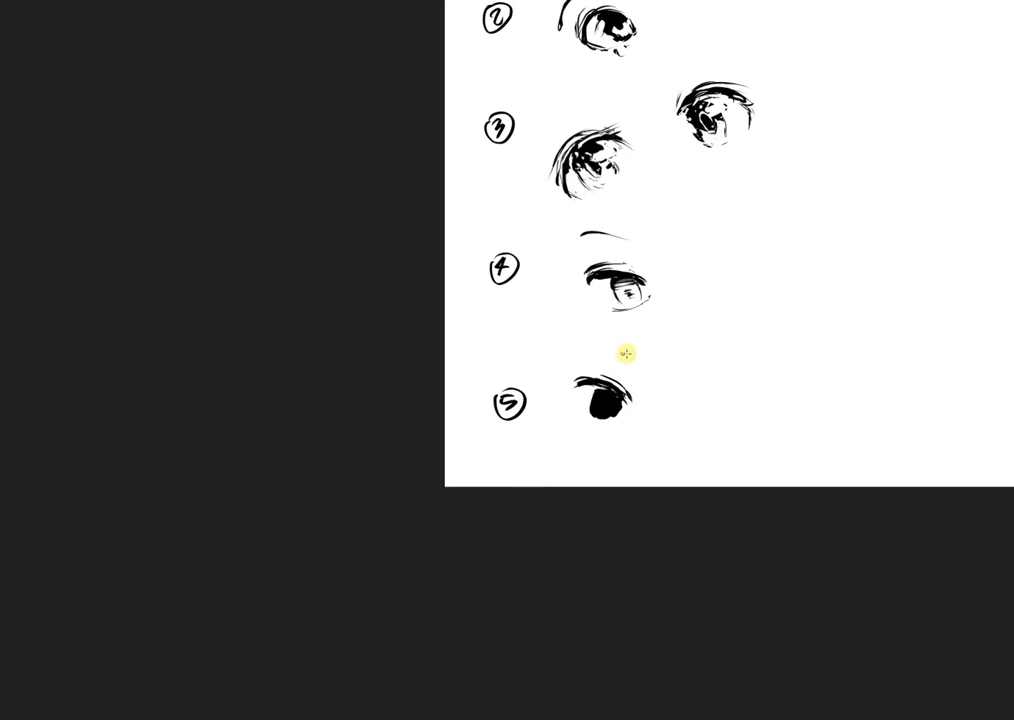
{"action": "left_click_drag", "start_coordinate": [612, 349], "coordinate": [656, 378]}
{"action": "key", "text": "ctrl+z"}
{"action": "left_click_drag", "start_coordinate": [614, 346], "coordinate": [657, 382]}
{"action": "key", "text": "ctrl+z"}
{"action": "left_click_drag", "start_coordinate": [613, 348], "coordinate": [656, 374]}
{"action": "key", "text": "ctrl+z"}
{"action": "mouse_move", "coordinate": [610, 348]}
{"action": "left_mouse_down"}
{"action": "mouse_move", "coordinate": [643, 362]}
{"action": "mouse_move", "coordinate": [650, 378]}
{"action": "left_mouse_up"}
{"action": "key", "text": "ctrl+z"}
{"action": "key", "text": "ctrl+z"}
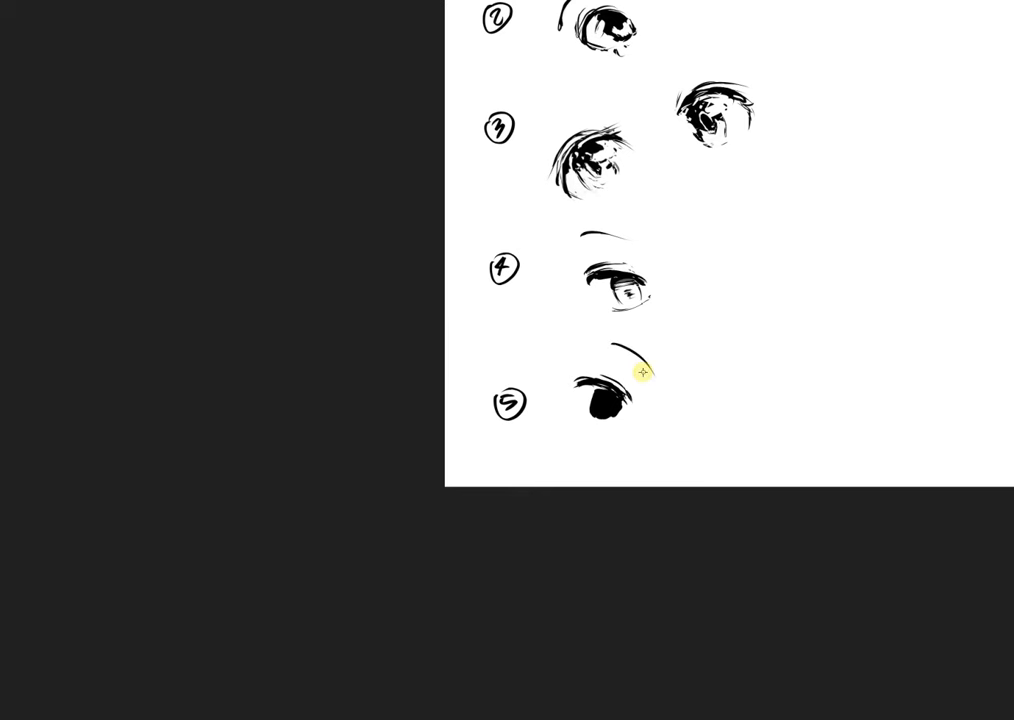
Add the broken lower lid, small white highlights in the black iris and short slanted hatch lines beneath eye 5
{"action": "mouse_move", "coordinate": [613, 459]}
{"action": "left_mouse_down"}
{"action": "mouse_move", "coordinate": [620, 344]}
{"action": "mouse_move", "coordinate": [608, 440]}
{"action": "left_mouse_up"}
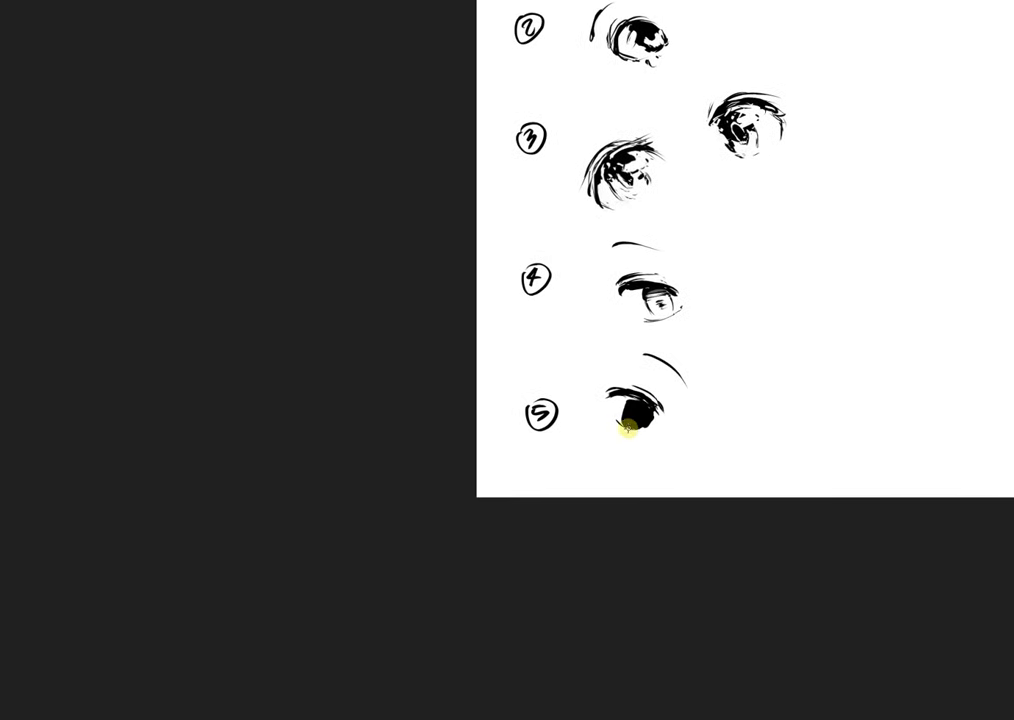
{"action": "mouse_move", "coordinate": [632, 432]}
{"action": "left_mouse_down"}
{"action": "mouse_move", "coordinate": [656, 412]}
{"action": "mouse_move", "coordinate": [649, 428]}
{"action": "mouse_move", "coordinate": [639, 425]}
{"action": "mouse_move", "coordinate": [651, 417]}
{"action": "mouse_move", "coordinate": [645, 407]}
{"action": "mouse_move", "coordinate": [613, 435]}
{"action": "mouse_move", "coordinate": [623, 451]}
{"action": "mouse_move", "coordinate": [638, 440]}
{"action": "mouse_move", "coordinate": [632, 463]}
{"action": "mouse_move", "coordinate": [653, 449]}
{"action": "mouse_move", "coordinate": [656, 406]}
{"action": "mouse_move", "coordinate": [661, 416]}
{"action": "mouse_move", "coordinate": [630, 407]}
{"action": "left_mouse_up"}
{"action": "left_click", "coordinate": [655, 425]}
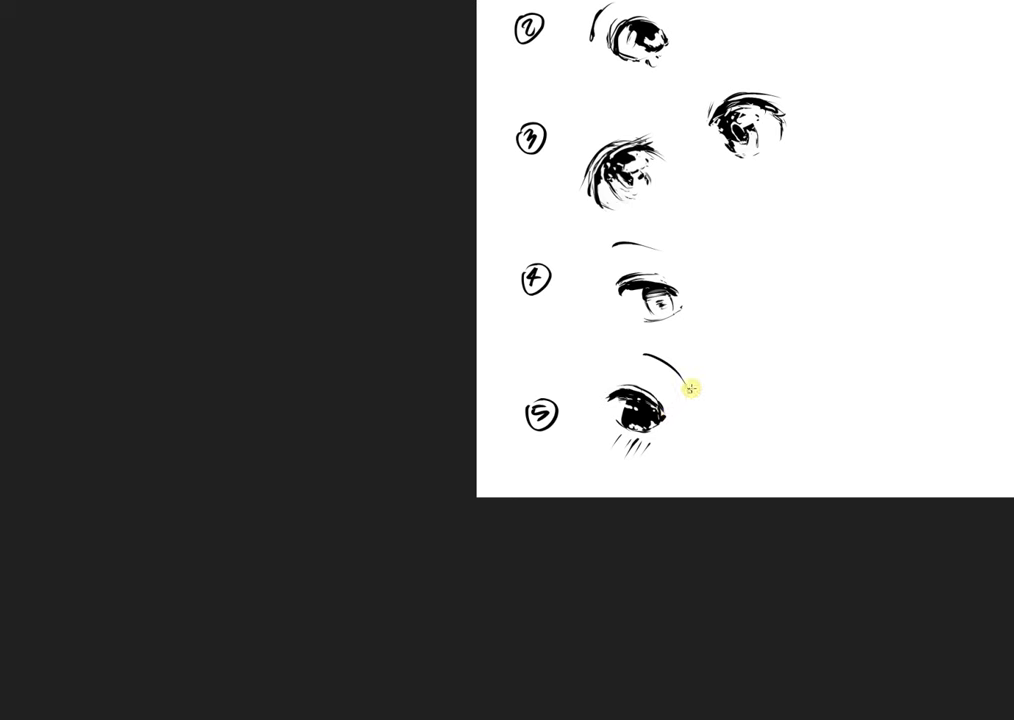
{"action": "left_click_drag", "start_coordinate": [737, 474], "coordinate": [735, 477]}
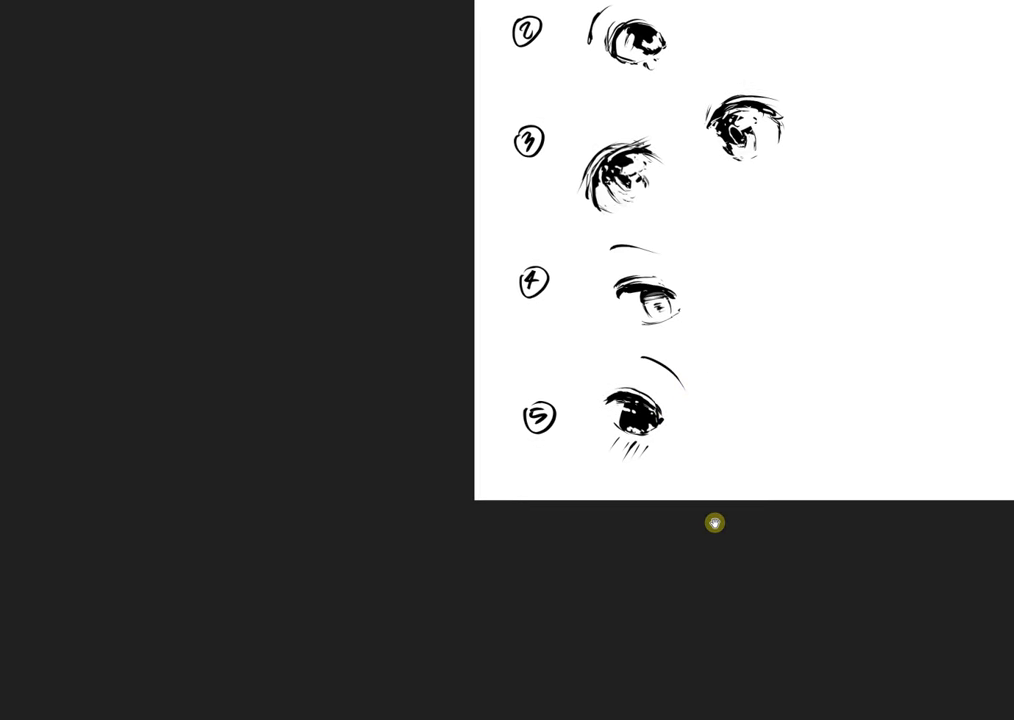
Refine the inner corner and lower lid line of eye 5 with small touch-up strokes
{"action": "left_click_drag", "start_coordinate": [650, 418], "coordinate": [660, 420]}
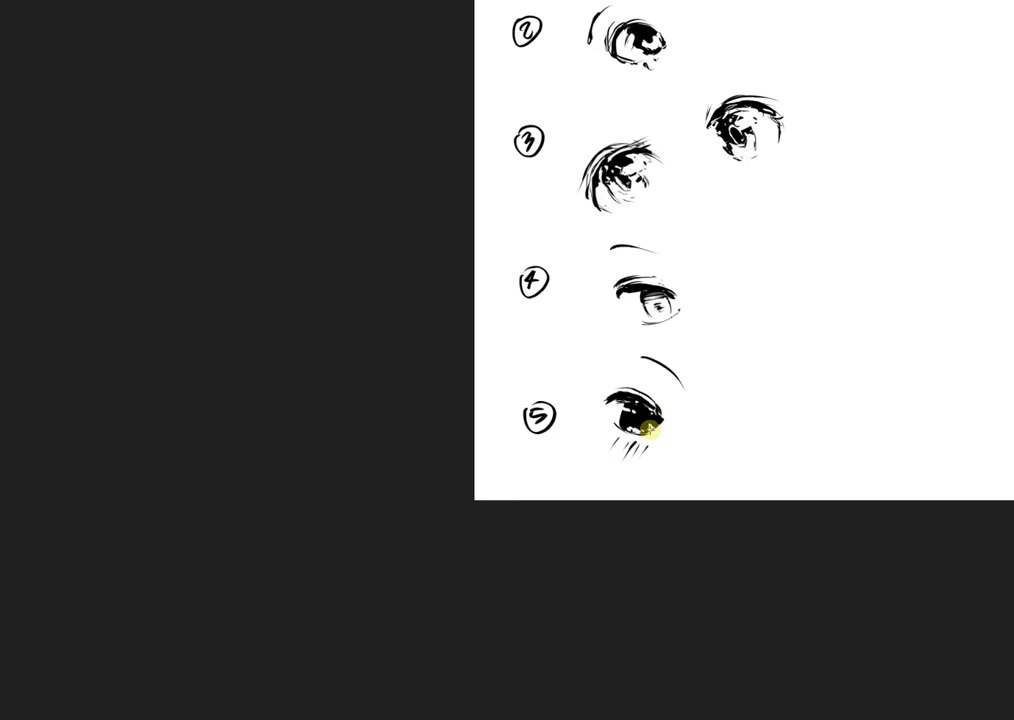
{"action": "left_click_drag", "start_coordinate": [617, 423], "coordinate": [628, 424]}
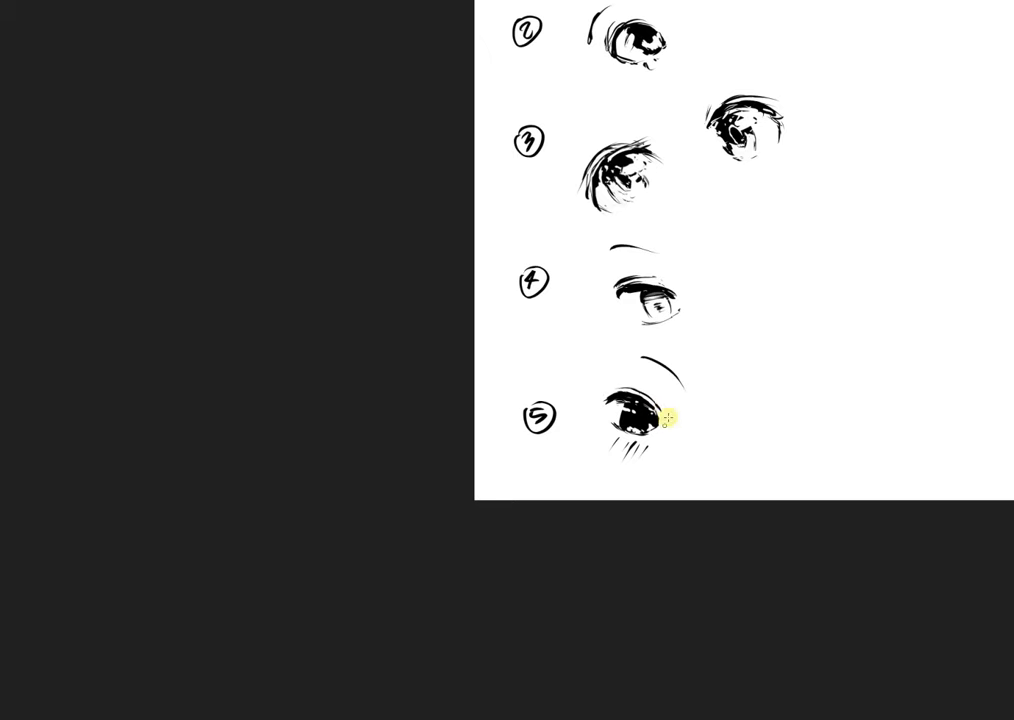
{"action": "left_click_drag", "start_coordinate": [767, 436], "coordinate": [821, 473]}
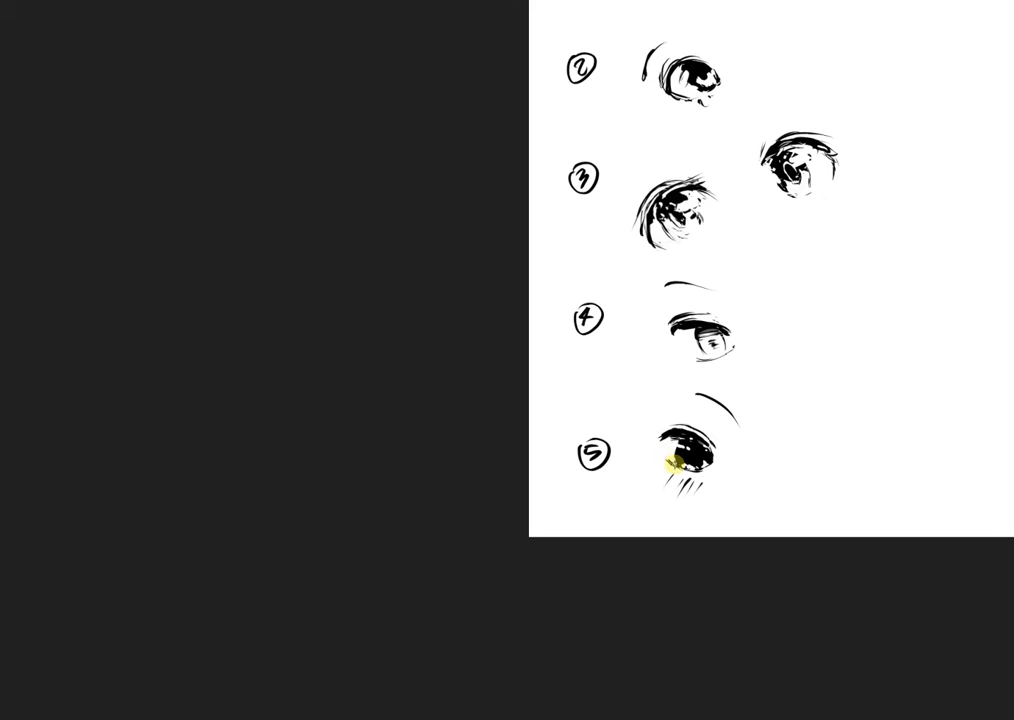
{"action": "mouse_move", "coordinate": [770, 441]}
{"action": "left_mouse_down"}
{"action": "mouse_move", "coordinate": [645, 437]}
{"action": "mouse_move", "coordinate": [638, 468]}
{"action": "mouse_move", "coordinate": [599, 464]}
{"action": "left_mouse_up"}
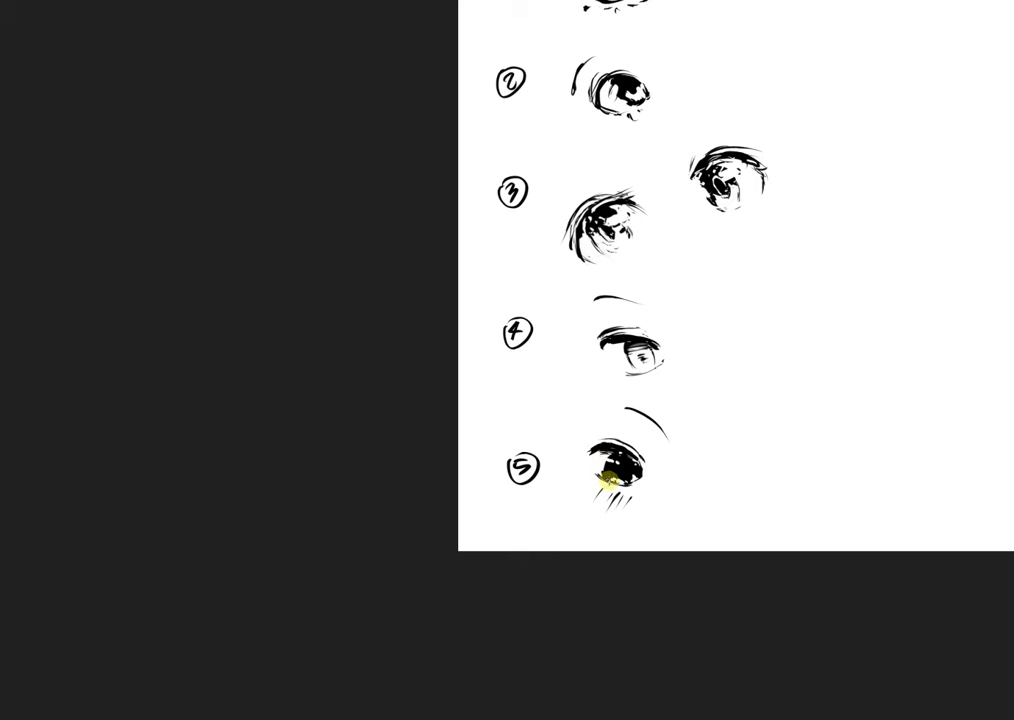
{"action": "left_click_drag", "start_coordinate": [690, 452], "coordinate": [676, 431]}
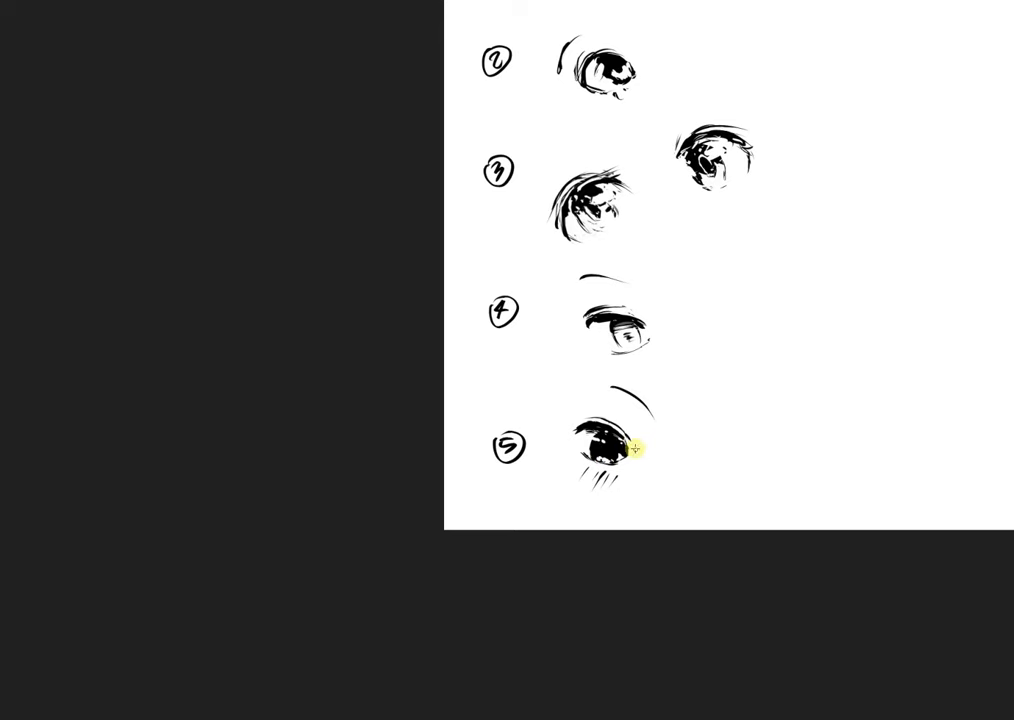
Draw a long downward-pointing arrow alongside the five eye studies and undo it
{"action": "mouse_move", "coordinate": [631, 434]}
{"action": "left_mouse_down"}
{"action": "mouse_move", "coordinate": [647, 514]}
{"action": "mouse_move", "coordinate": [543, 510]}
{"action": "left_mouse_up"}
{"action": "mouse_move", "coordinate": [632, 140]}
{"action": "left_mouse_down"}
{"action": "mouse_move", "coordinate": [620, 632]}
{"action": "mouse_move", "coordinate": [674, 548]}
{"action": "mouse_move", "coordinate": [649, 566]}
{"action": "mouse_move", "coordinate": [667, 541]}
{"action": "left_mouse_up"}
{"action": "left_click_drag", "start_coordinate": [679, 480], "coordinate": [732, 565]}
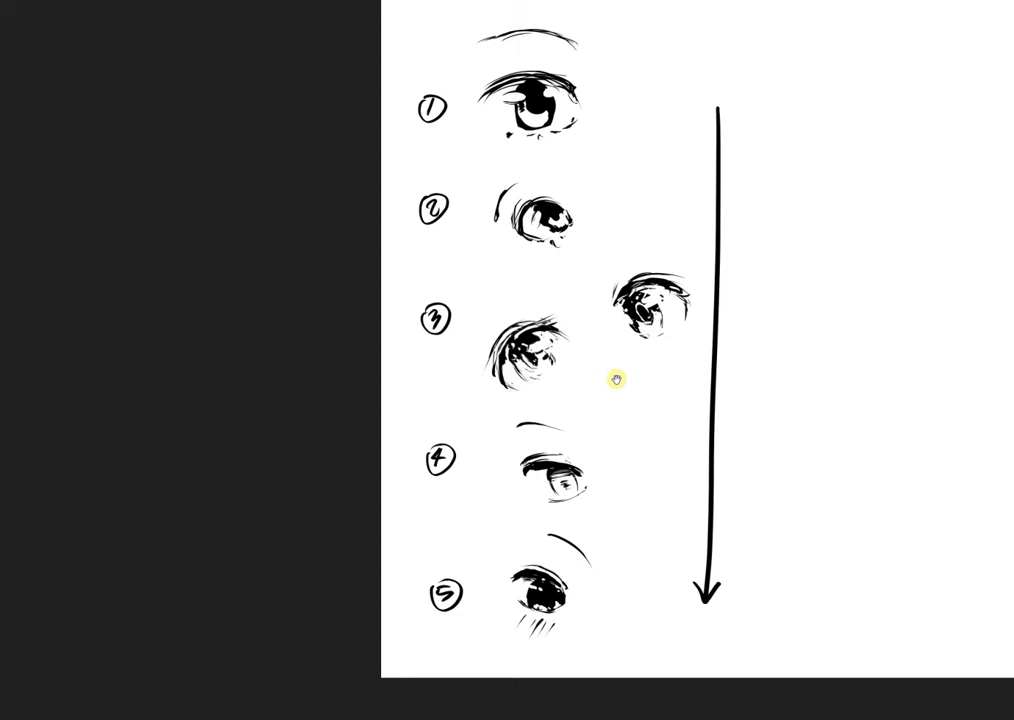
{"action": "left_click_drag", "start_coordinate": [715, 446], "coordinate": [763, 451]}
{"action": "left_click_drag", "start_coordinate": [792, 411], "coordinate": [658, 432]}
{"action": "mouse_move", "coordinate": [652, 475]}
{"action": "left_mouse_down"}
{"action": "mouse_move", "coordinate": [745, 493]}
{"action": "mouse_move", "coordinate": [668, 498]}
{"action": "left_mouse_up"}
{"action": "key", "text": "ctrl+z"}
{"action": "key", "text": "ctrl+z"}
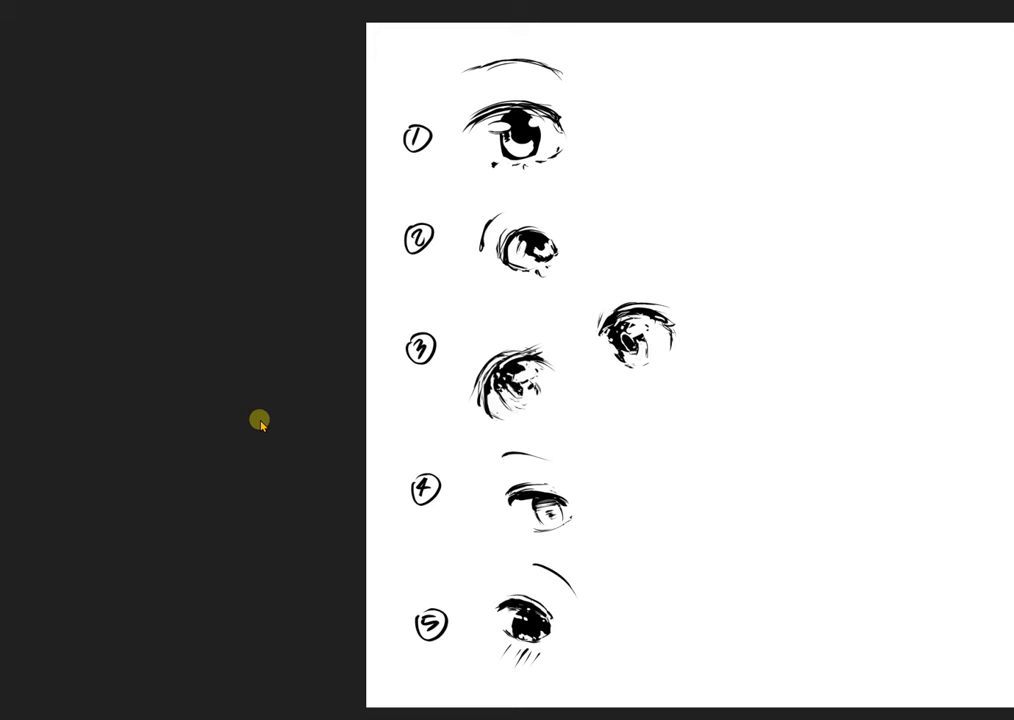
Draw a matching second eye for study 5 with a thick angled upper lash line, solid black iris and raised thin eyebrow
{"action": "left_click_drag", "start_coordinate": [536, 616], "coordinate": [530, 549]}
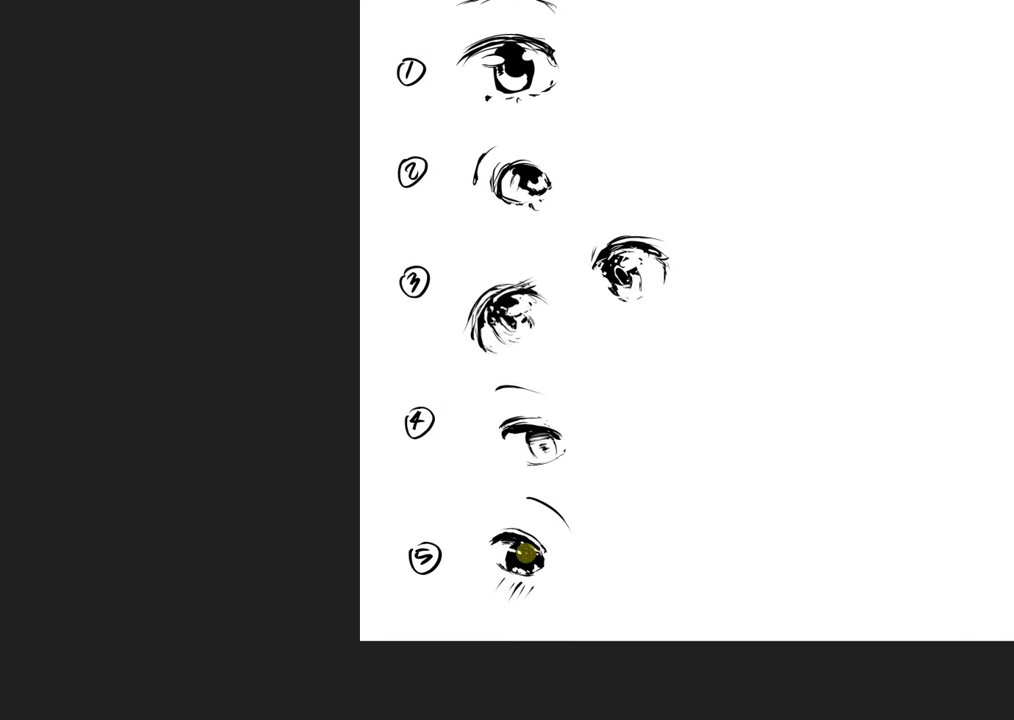
{"action": "scroll", "coordinate": [627, 511], "scroll_direction": "down", "scroll_amount": 2}
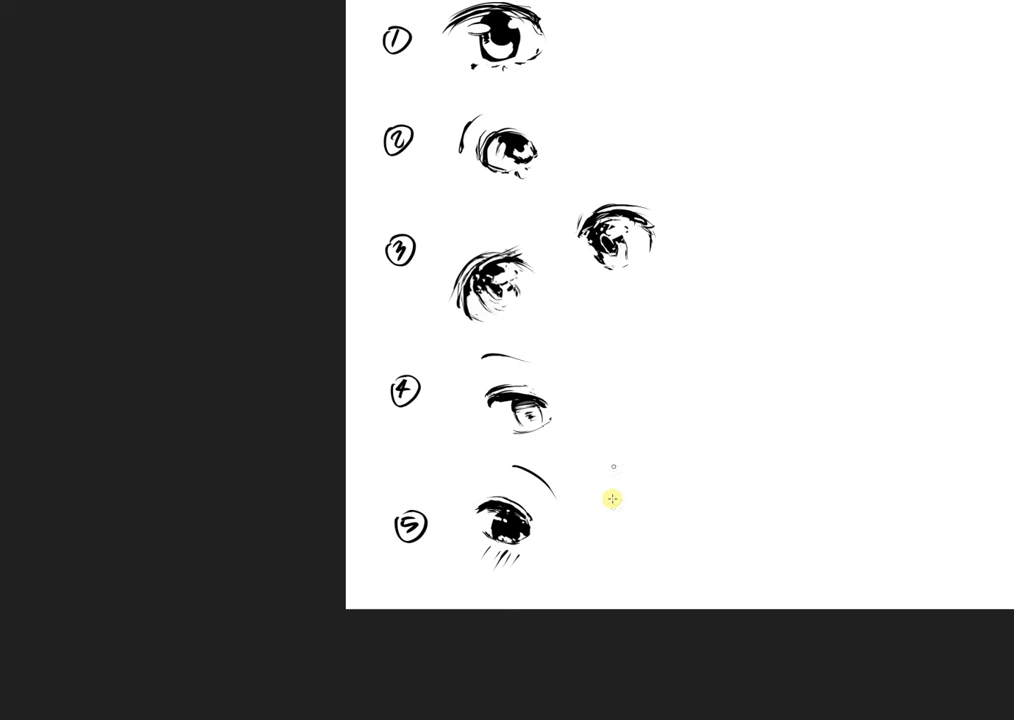
{"action": "mouse_move", "coordinate": [592, 524]}
{"action": "left_mouse_down"}
{"action": "mouse_move", "coordinate": [613, 491]}
{"action": "mouse_move", "coordinate": [645, 515]}
{"action": "mouse_move", "coordinate": [613, 499]}
{"action": "mouse_move", "coordinate": [634, 507]}
{"action": "mouse_move", "coordinate": [618, 534]}
{"action": "mouse_move", "coordinate": [631, 509]}
{"action": "mouse_move", "coordinate": [625, 518]}
{"action": "mouse_move", "coordinate": [643, 516]}
{"action": "mouse_move", "coordinate": [627, 516]}
{"action": "mouse_move", "coordinate": [627, 532]}
{"action": "mouse_move", "coordinate": [641, 534]}
{"action": "mouse_move", "coordinate": [603, 522]}
{"action": "mouse_move", "coordinate": [636, 547]}
{"action": "mouse_move", "coordinate": [623, 527]}
{"action": "left_mouse_up"}
{"action": "left_click_drag", "start_coordinate": [631, 510], "coordinate": [629, 500]}
{"action": "mouse_move", "coordinate": [634, 505]}
{"action": "left_mouse_down"}
{"action": "mouse_move", "coordinate": [640, 497]}
{"action": "mouse_move", "coordinate": [638, 534]}
{"action": "mouse_move", "coordinate": [640, 516]}
{"action": "mouse_move", "coordinate": [640, 530]}
{"action": "mouse_move", "coordinate": [627, 516]}
{"action": "mouse_move", "coordinate": [636, 507]}
{"action": "mouse_move", "coordinate": [608, 516]}
{"action": "left_mouse_up"}
{"action": "mouse_move", "coordinate": [608, 503]}
{"action": "left_mouse_down"}
{"action": "mouse_move", "coordinate": [587, 535]}
{"action": "mouse_move", "coordinate": [610, 508]}
{"action": "mouse_move", "coordinate": [591, 523]}
{"action": "mouse_move", "coordinate": [601, 507]}
{"action": "mouse_move", "coordinate": [625, 495]}
{"action": "mouse_move", "coordinate": [613, 496]}
{"action": "mouse_move", "coordinate": [615, 482]}
{"action": "mouse_move", "coordinate": [605, 495]}
{"action": "mouse_move", "coordinate": [619, 495]}
{"action": "mouse_move", "coordinate": [605, 471]}
{"action": "mouse_move", "coordinate": [642, 466]}
{"action": "mouse_move", "coordinate": [605, 469]}
{"action": "mouse_move", "coordinate": [652, 455]}
{"action": "left_mouse_up"}
{"action": "key", "text": "ctrl+z"}
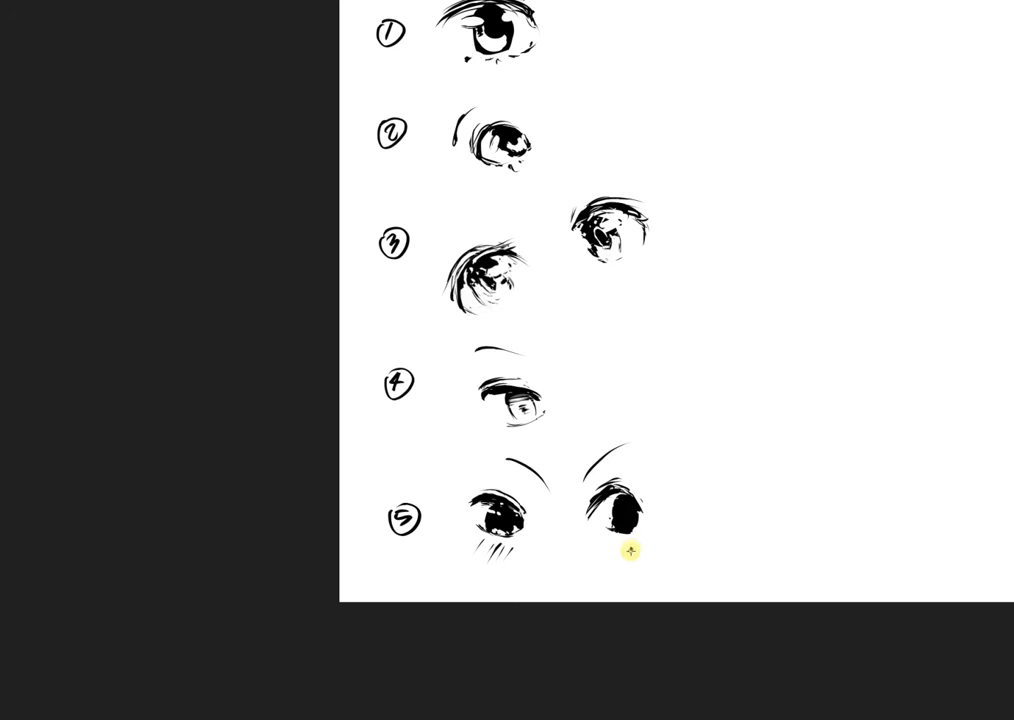
Add lower lid marks, fine vertical hatch lines under the outer part and white iris highlights to the second eye of study 5
{"action": "left_click_drag", "start_coordinate": [633, 547], "coordinate": [611, 546]}
{"action": "key", "text": "ctrl+z"}
{"action": "left_click_drag", "start_coordinate": [601, 534], "coordinate": [589, 552]}
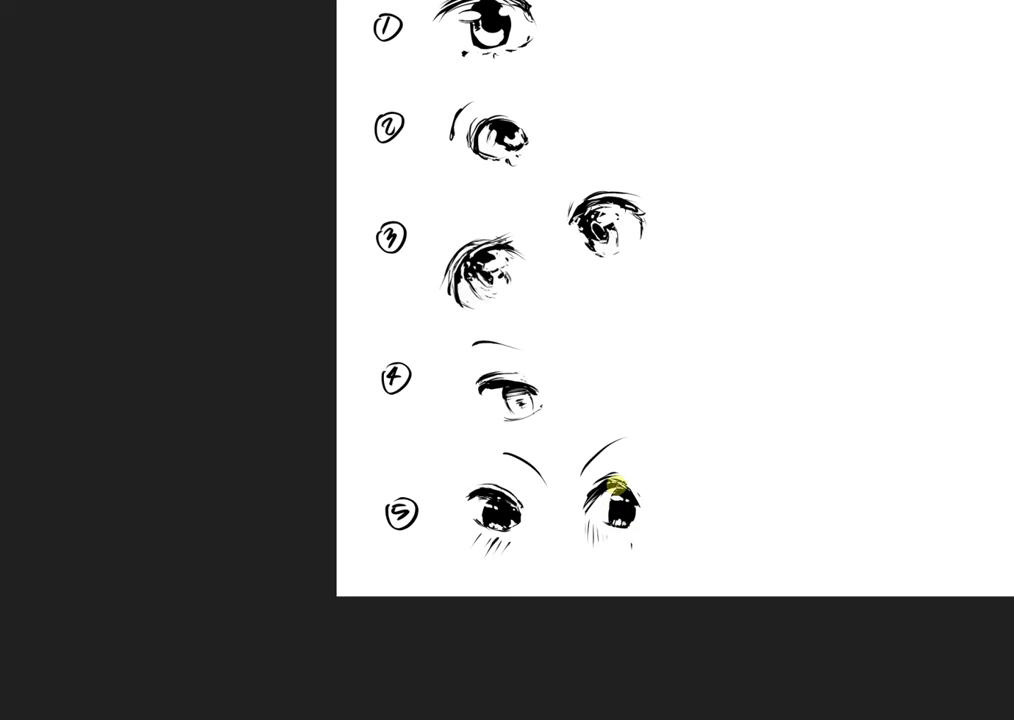
Draw demonstration strokes between and across the two eyes of study 5 and undo them
{"action": "left_click_drag", "start_coordinate": [566, 434], "coordinate": [559, 598]}
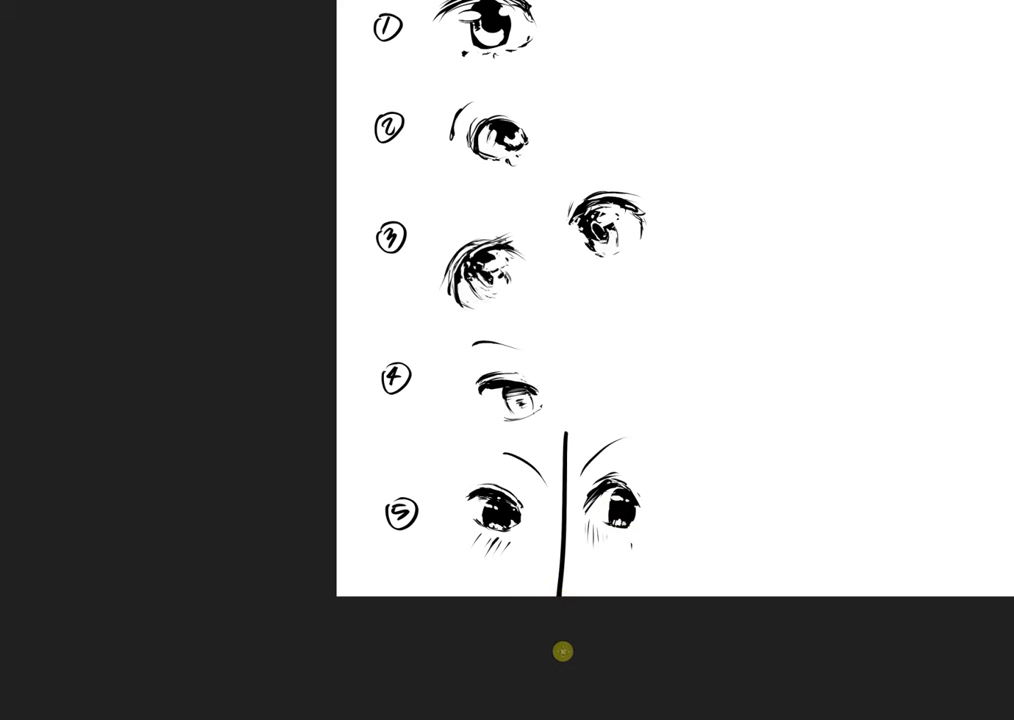
{"action": "key", "text": "ctrl+z"}
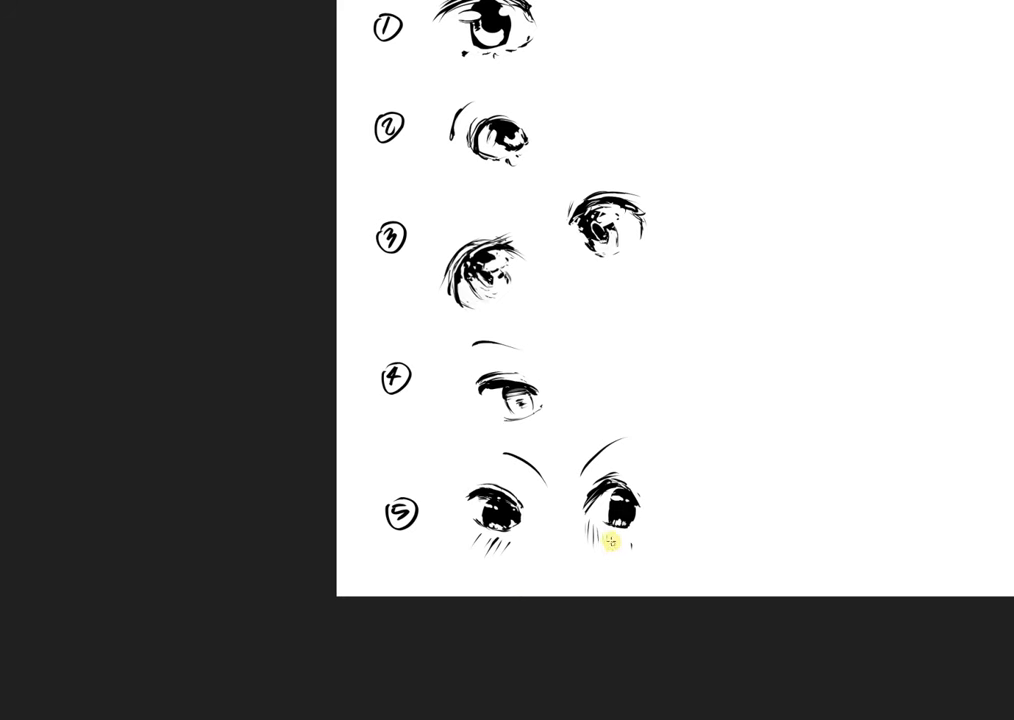
{"action": "mouse_move", "coordinate": [503, 502]}
{"action": "left_mouse_down"}
{"action": "mouse_move", "coordinate": [547, 447]}
{"action": "mouse_move", "coordinate": [690, 490]}
{"action": "mouse_move", "coordinate": [706, 480]}
{"action": "left_mouse_up"}
{"action": "key", "text": "ctrl+z"}
{"action": "key", "text": "ctrl+z"}
{"action": "key", "text": "ctrl+z"}
Draw a short black arrow pointing at the second eye of study 5, at eye 4 and at the second eye of study 3
{"action": "left_click_drag", "start_coordinate": [672, 518], "coordinate": [636, 525]}
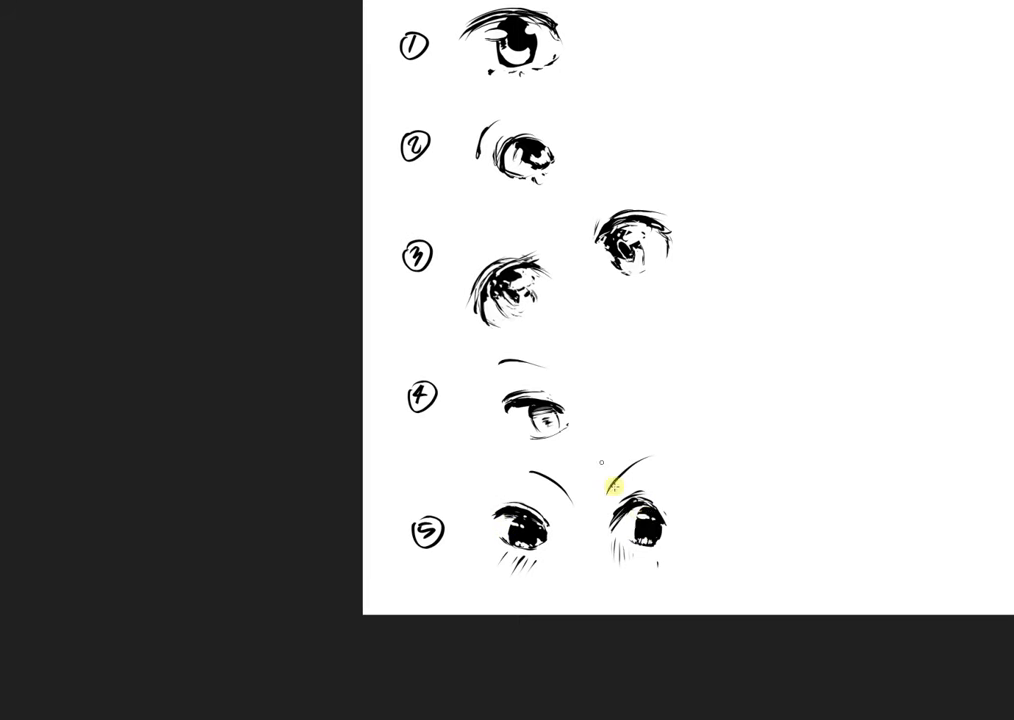
{"action": "mouse_move", "coordinate": [738, 484]}
{"action": "left_mouse_down"}
{"action": "mouse_move", "coordinate": [685, 515]}
{"action": "mouse_move", "coordinate": [708, 514]}
{"action": "mouse_move", "coordinate": [686, 514]}
{"action": "left_mouse_up"}
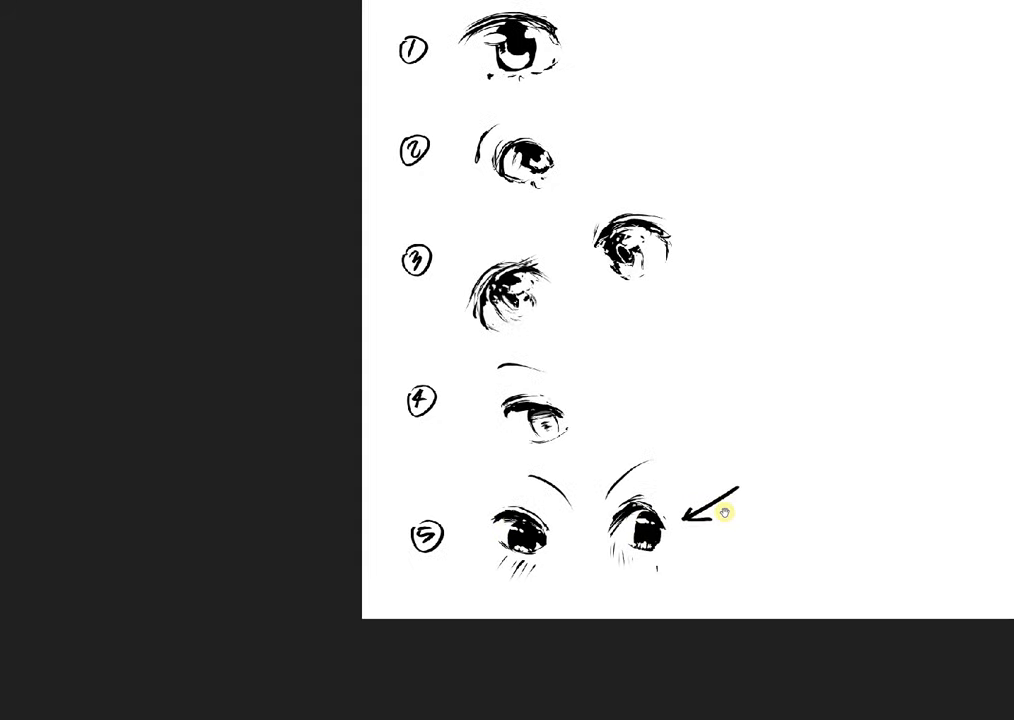
{"action": "left_click_drag", "start_coordinate": [653, 385], "coordinate": [601, 407]}
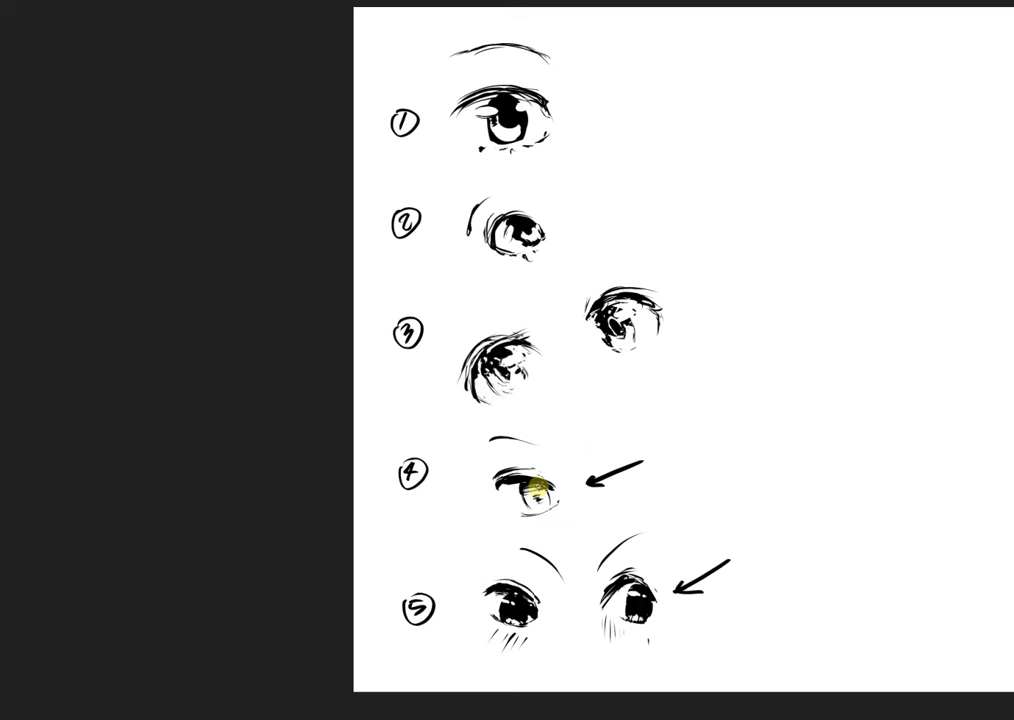
{"action": "left_click_drag", "start_coordinate": [742, 290], "coordinate": [694, 311]}
{"action": "left_click_drag", "start_coordinate": [684, 409], "coordinate": [684, 419]}
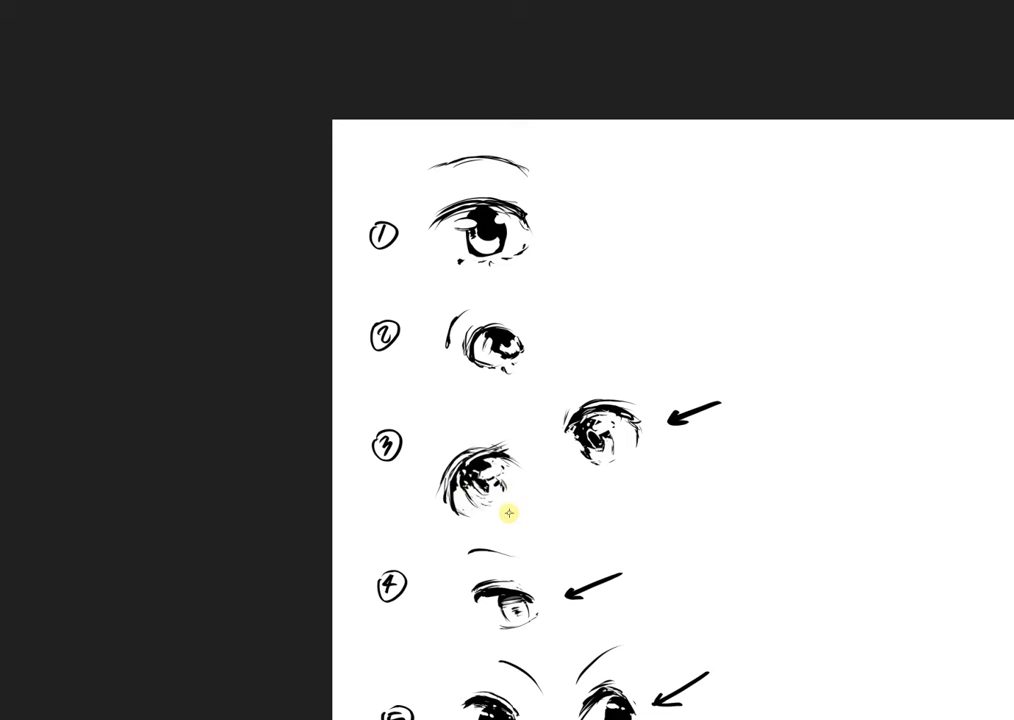
Point into the iris of study 3's second eye with a black stroke and a red arrow, undoing both marks
{"action": "left_click_drag", "start_coordinate": [591, 380], "coordinate": [590, 428]}
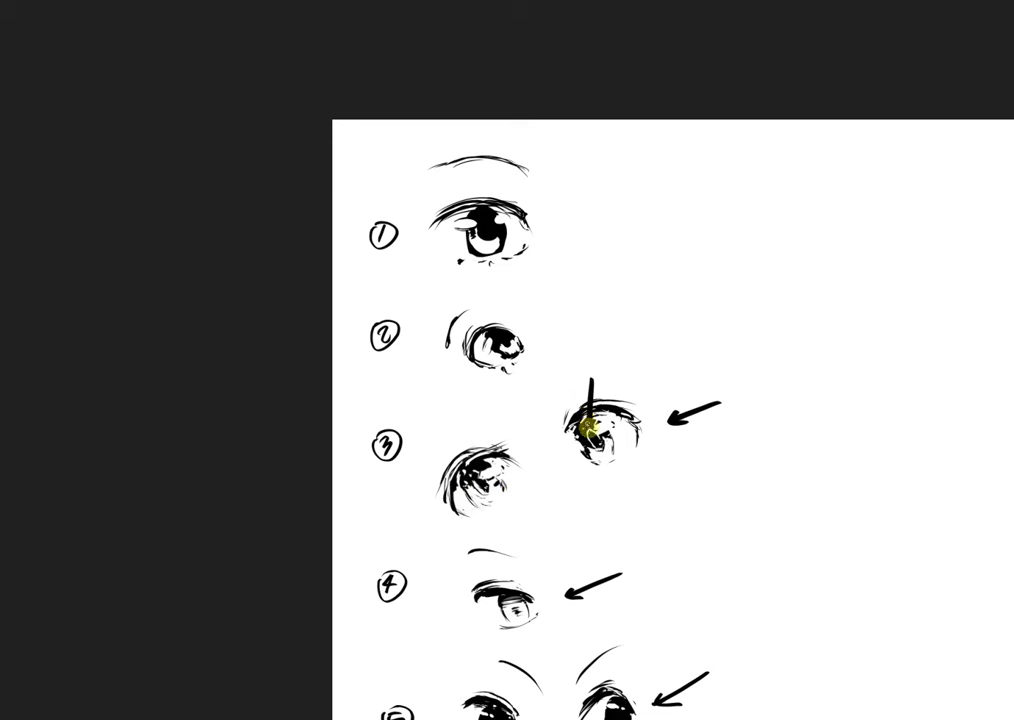
{"action": "key", "text": "ctrl+z"}
{"action": "mouse_move", "coordinate": [597, 370]}
{"action": "left_mouse_down"}
{"action": "mouse_move", "coordinate": [589, 430]}
{"action": "mouse_move", "coordinate": [600, 417]}
{"action": "left_mouse_up"}
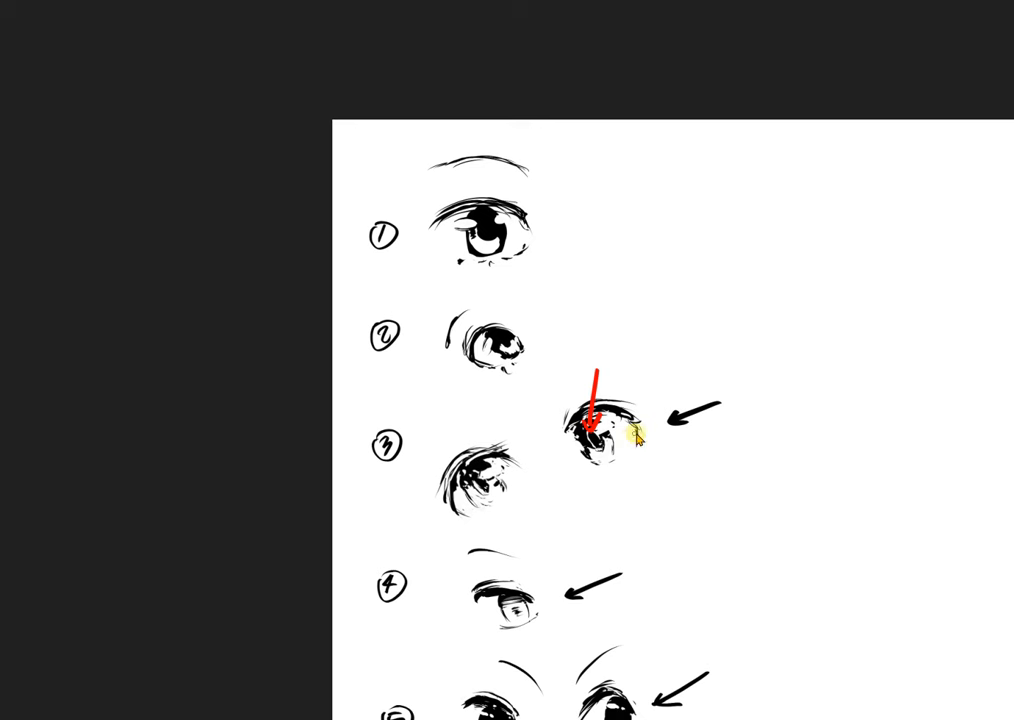
{"action": "key", "text": "ctrl+z"}
{"action": "key", "text": "ctrl+z"}
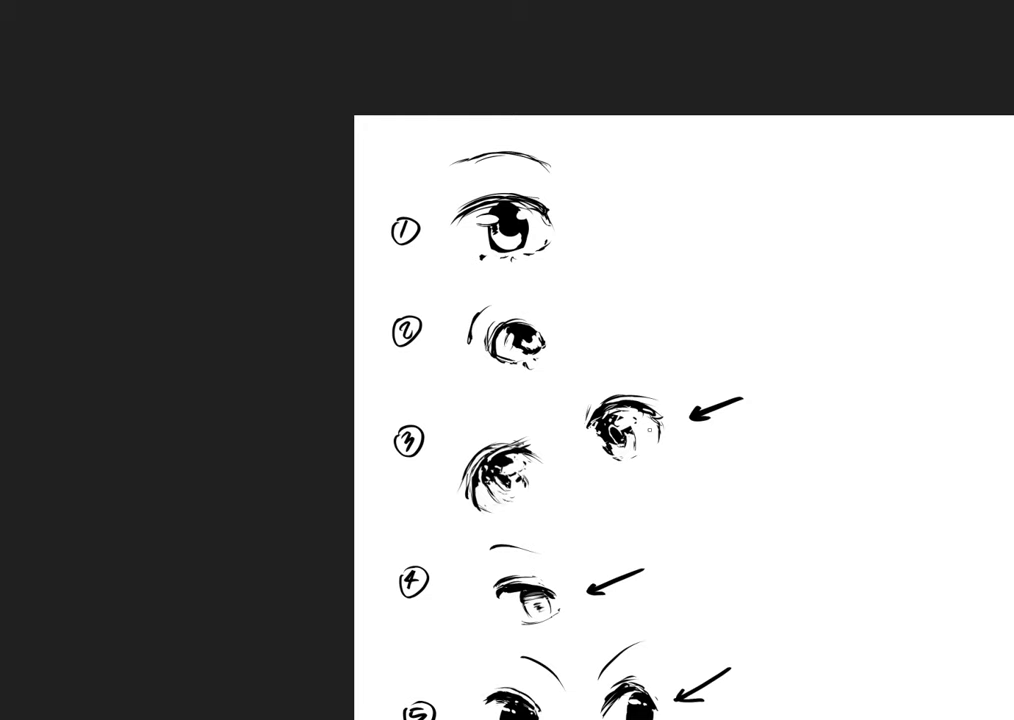
Draw a curly bracket grouping eyes 1 and 2, replacing the first attempt with a cleaner one
{"action": "mouse_move", "coordinate": [562, 471]}
{"action": "left_mouse_down"}
{"action": "mouse_move", "coordinate": [652, 421]}
{"action": "mouse_move", "coordinate": [669, 483]}
{"action": "left_mouse_up"}
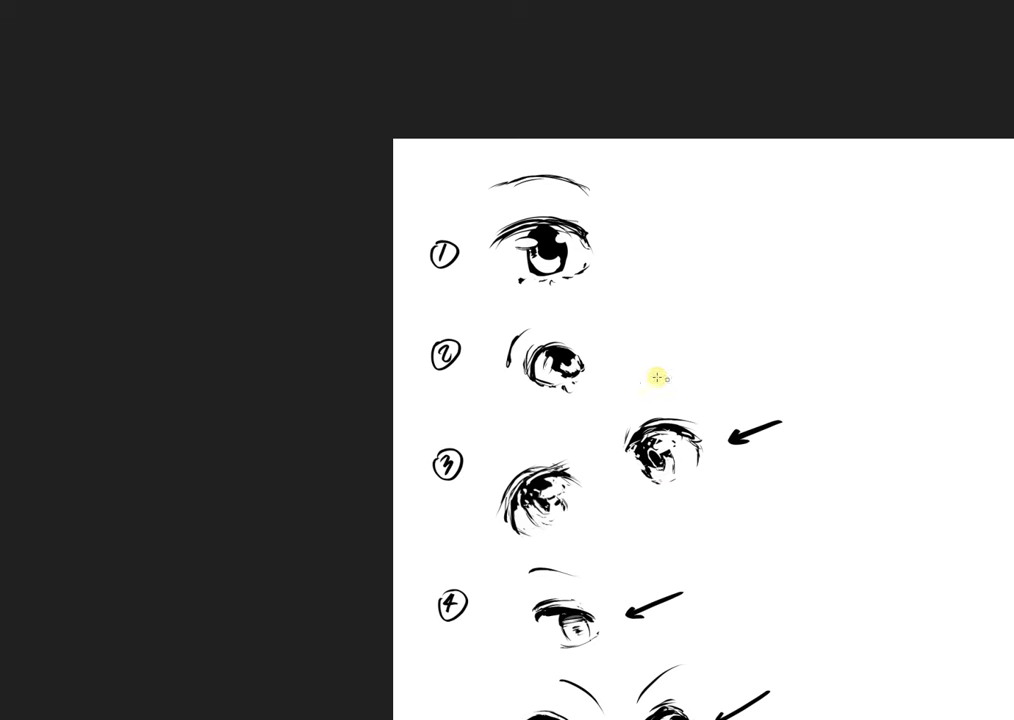
{"action": "mouse_move", "coordinate": [620, 237]}
{"action": "left_mouse_down"}
{"action": "mouse_move", "coordinate": [632, 313]}
{"action": "mouse_move", "coordinate": [600, 378]}
{"action": "left_mouse_up"}
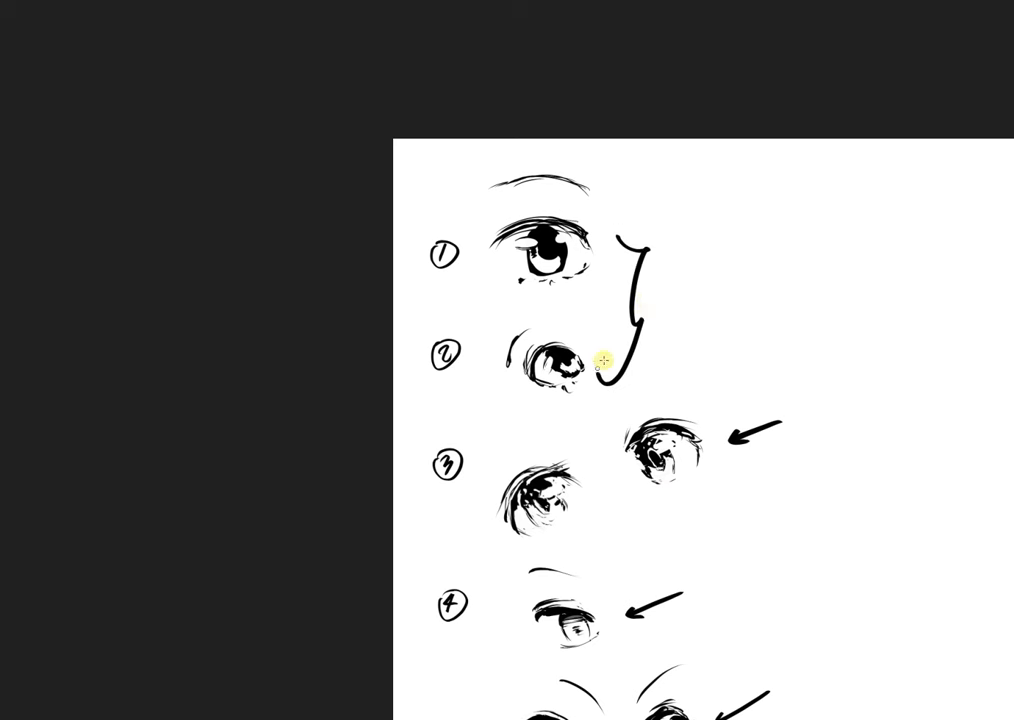
{"action": "key", "text": "ctrl+z"}
{"action": "mouse_move", "coordinate": [623, 234]}
{"action": "left_mouse_down"}
{"action": "mouse_move", "coordinate": [639, 266]}
{"action": "mouse_move", "coordinate": [645, 338]}
{"action": "mouse_move", "coordinate": [636, 373]}
{"action": "left_mouse_up"}
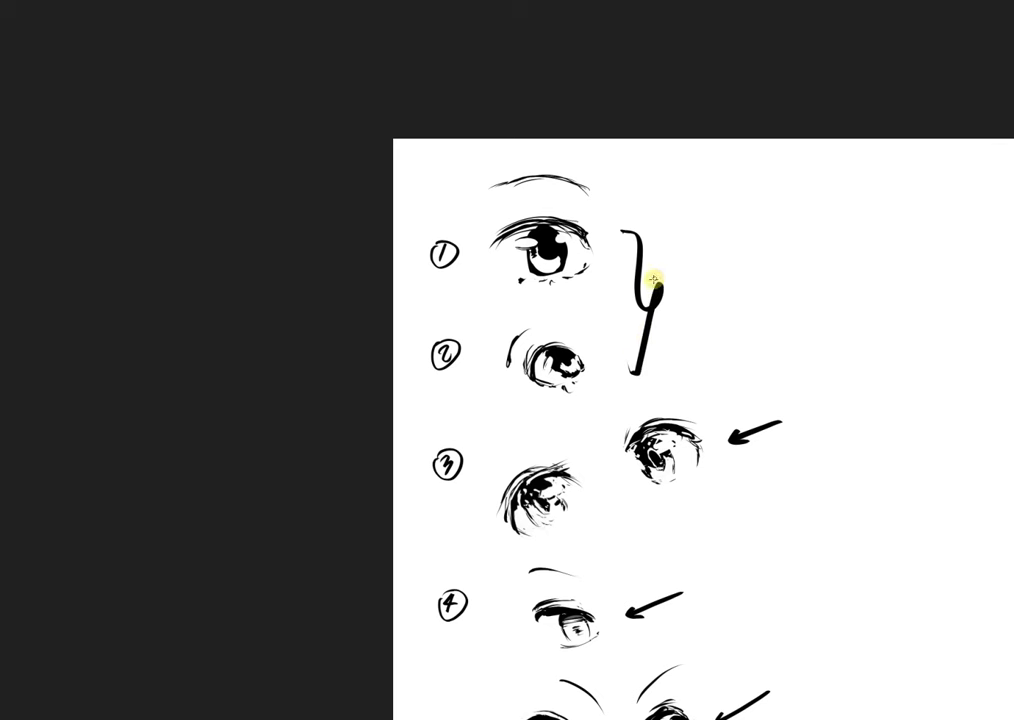
{"action": "left_click_drag", "start_coordinate": [668, 296], "coordinate": [630, 358]}
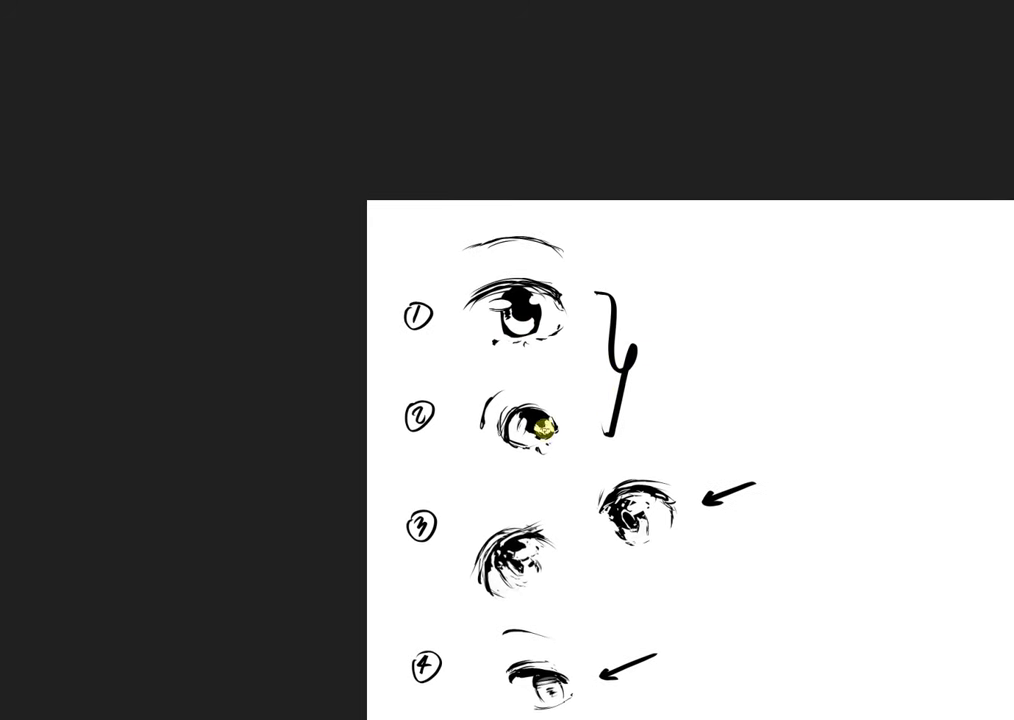
Point red arrows at the three white highlights in the iris of eye 1 and undo them
{"action": "left_click_drag", "start_coordinate": [501, 357], "coordinate": [517, 320]}
{"action": "key", "text": "ctrl+z"}
{"action": "left_click_drag", "start_coordinate": [468, 378], "coordinate": [524, 326]}
{"action": "left_click_drag", "start_coordinate": [476, 262], "coordinate": [502, 312]}
{"action": "mouse_move", "coordinate": [570, 268]}
{"action": "left_mouse_down"}
{"action": "mouse_move", "coordinate": [546, 303]}
{"action": "mouse_move", "coordinate": [567, 301]}
{"action": "left_mouse_up"}
{"action": "scroll", "coordinate": [590, 345], "scroll_direction": "down", "scroll_amount": 2}
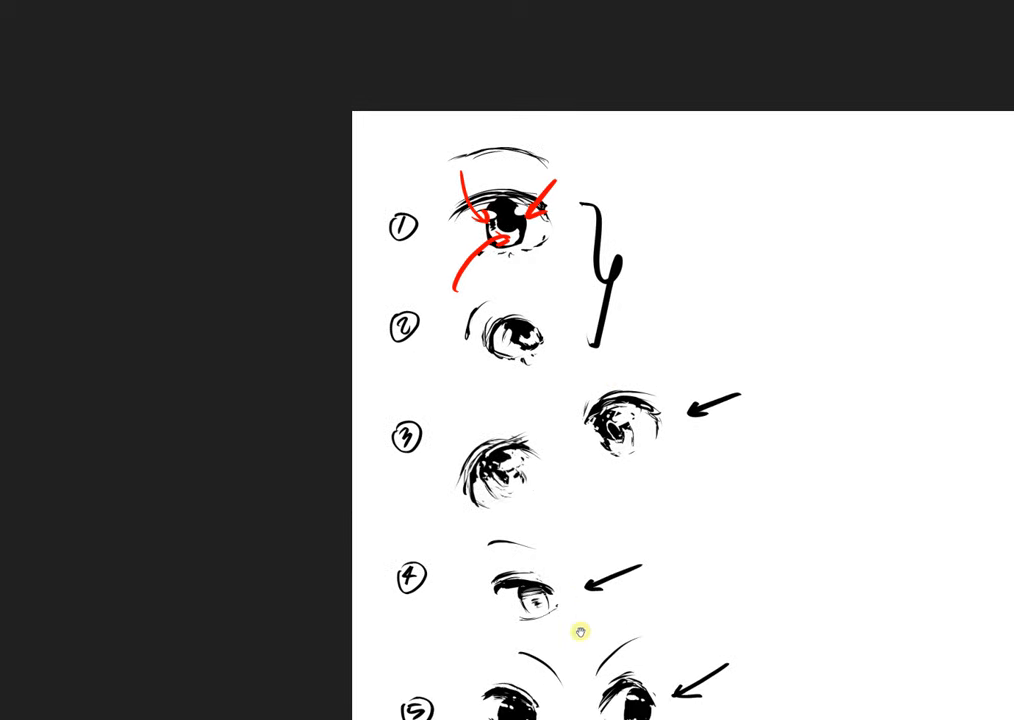
{"action": "key", "text": "ctrl+z"}
{"action": "key", "text": "ctrl+z"}
{"action": "key", "text": "ctrl+z"}
{"action": "mouse_move", "coordinate": [618, 611]}
{"action": "left_mouse_down"}
{"action": "mouse_move", "coordinate": [662, 578]}
{"action": "mouse_move", "coordinate": [656, 600]}
{"action": "left_mouse_up"}
{"action": "mouse_move", "coordinate": [787, 421]}
{"action": "left_mouse_down"}
{"action": "mouse_move", "coordinate": [742, 421]}
{"action": "mouse_move", "coordinate": [697, 376]}
{"action": "left_mouse_up"}
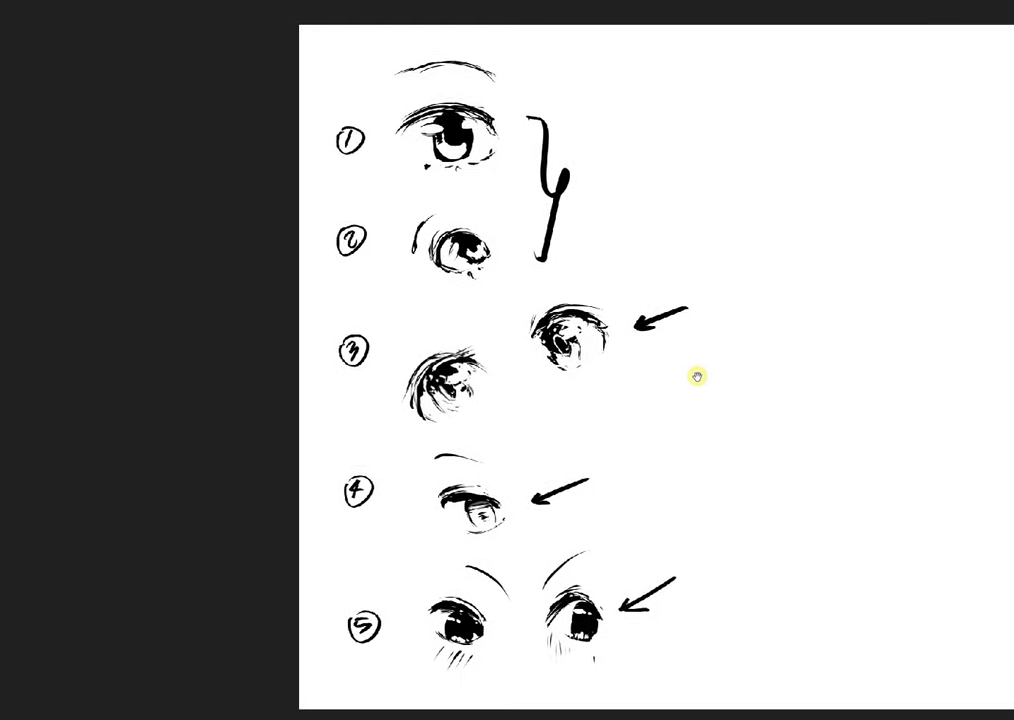
{"action": "left_click_drag", "start_coordinate": [653, 428], "coordinate": [720, 439]}
{"action": "left_click_drag", "start_coordinate": [668, 502], "coordinate": [698, 500]}
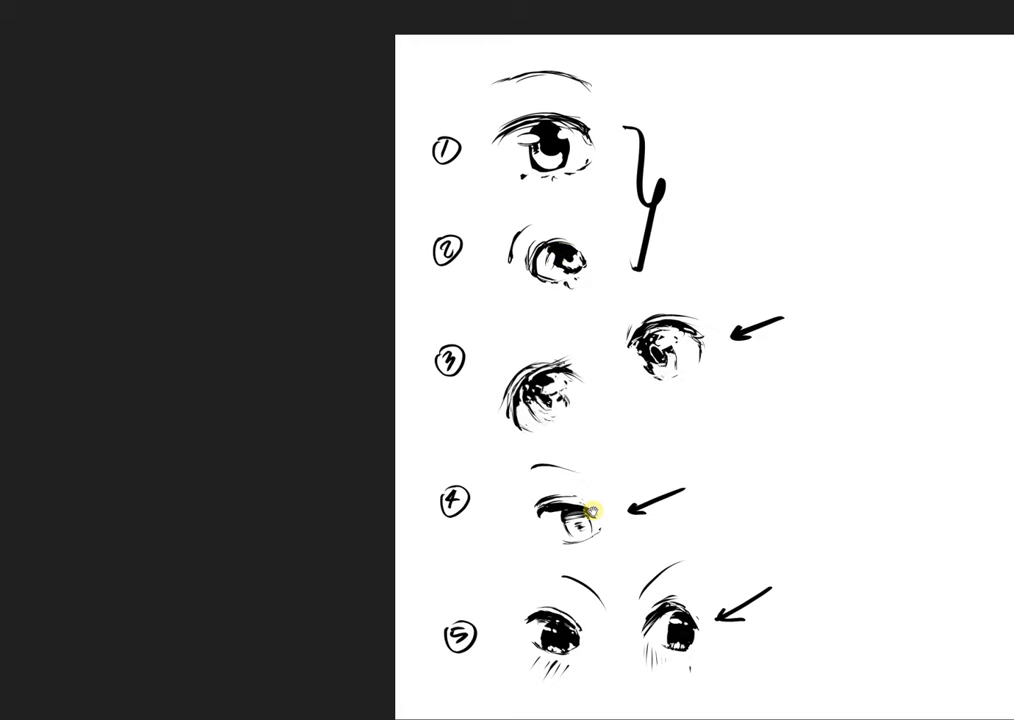
{"action": "left_click_drag", "start_coordinate": [619, 604], "coordinate": [613, 581]}
{"action": "left_click_drag", "start_coordinate": [690, 606], "coordinate": [661, 625]}
{"action": "mouse_move", "coordinate": [656, 553]}
{"action": "left_mouse_down"}
{"action": "mouse_move", "coordinate": [674, 591]}
{"action": "mouse_move", "coordinate": [661, 557]}
{"action": "left_mouse_up"}
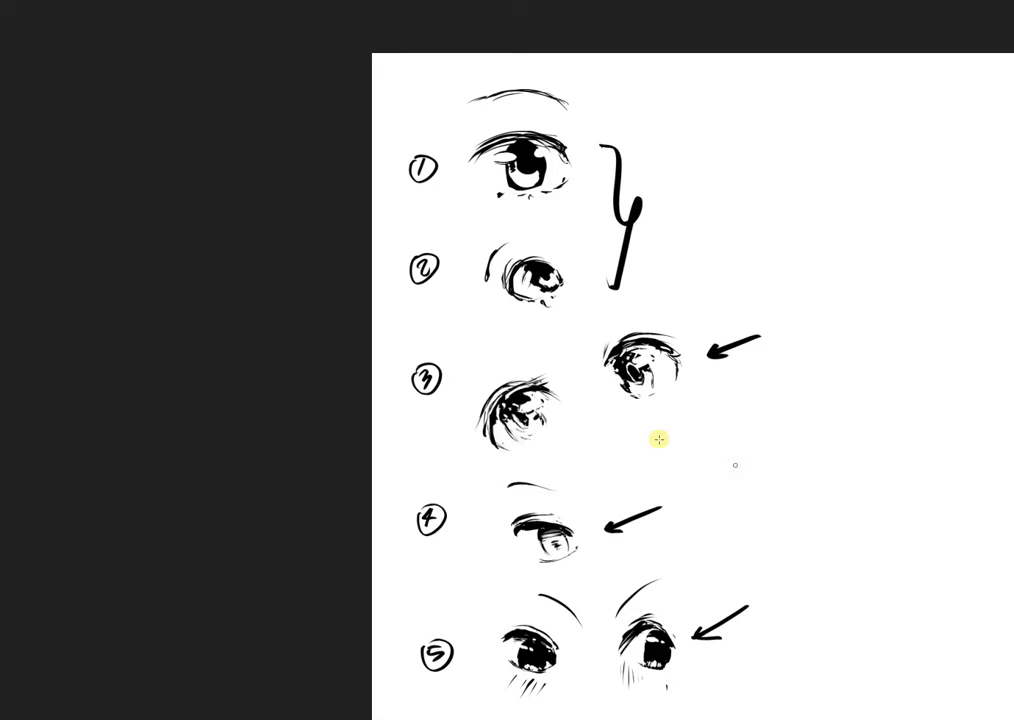
Draw a large curly bracket spanning all five eye studies and undo it
{"action": "mouse_move", "coordinate": [769, 349]}
{"action": "left_mouse_down"}
{"action": "mouse_move", "coordinate": [699, 327]}
{"action": "mouse_move", "coordinate": [706, 319]}
{"action": "left_mouse_up"}
{"action": "mouse_move", "coordinate": [645, 195]}
{"action": "left_mouse_down"}
{"action": "mouse_move", "coordinate": [720, 362]}
{"action": "mouse_move", "coordinate": [715, 540]}
{"action": "left_mouse_up"}
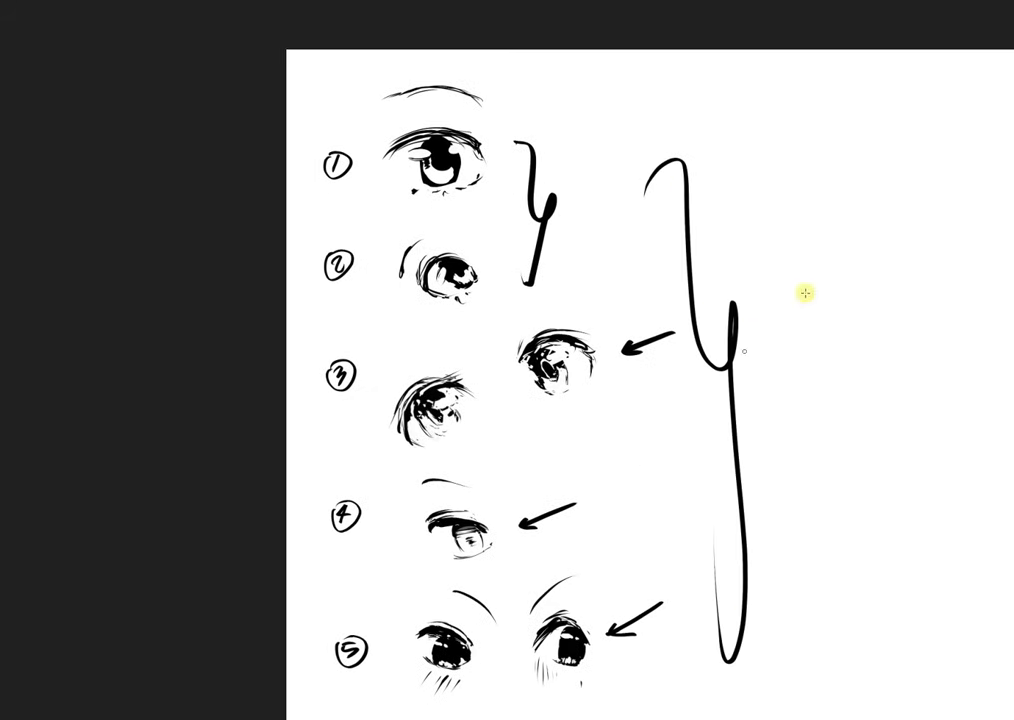
{"action": "key", "text": "ctrl+z"}
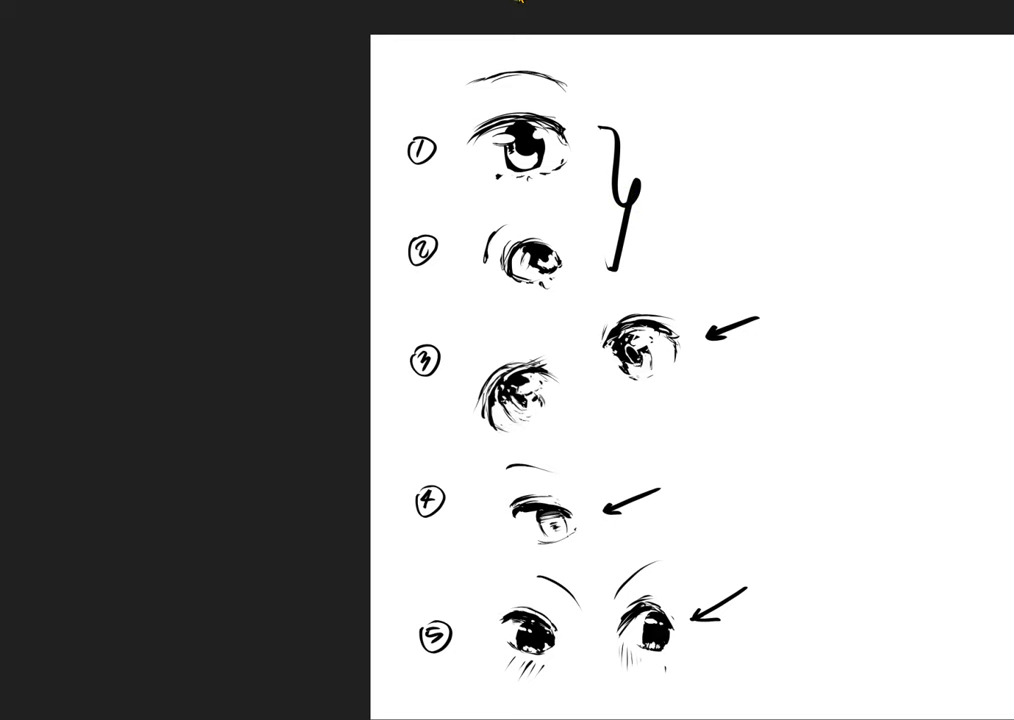
Lasso eyes 1 and 2 with their numbers and bracket and move the group slightly up and to the right
{"action": "mouse_move", "coordinate": [649, 426]}
{"action": "left_mouse_down"}
{"action": "mouse_move", "coordinate": [611, 437]}
{"action": "mouse_move", "coordinate": [686, 444]}
{"action": "left_mouse_up"}
{"action": "left_click_drag", "start_coordinate": [750, 456], "coordinate": [802, 453]}
{"action": "mouse_move", "coordinate": [680, 452]}
{"action": "left_mouse_down"}
{"action": "mouse_move", "coordinate": [684, 503]}
{"action": "mouse_move", "coordinate": [644, 422]}
{"action": "mouse_move", "coordinate": [664, 519]}
{"action": "mouse_move", "coordinate": [656, 561]}
{"action": "left_mouse_up"}
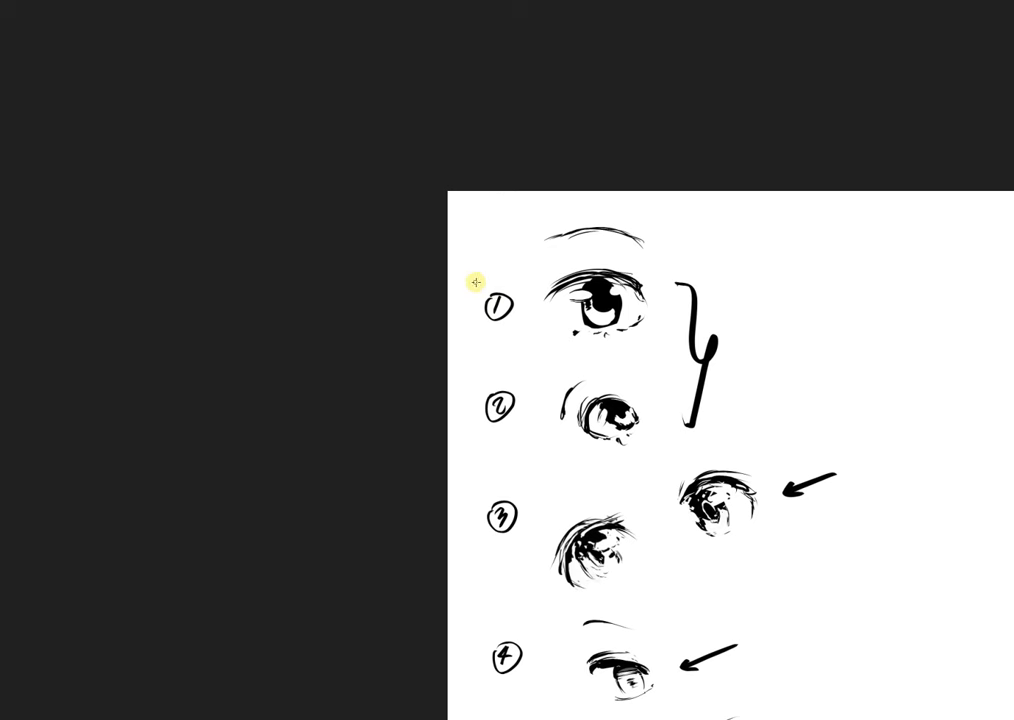
{"action": "mouse_move", "coordinate": [472, 277]}
{"action": "left_mouse_down"}
{"action": "mouse_move", "coordinate": [455, 342]}
{"action": "mouse_move", "coordinate": [644, 511]}
{"action": "mouse_move", "coordinate": [751, 436]}
{"action": "left_mouse_up"}
{"action": "mouse_move", "coordinate": [490, 239]}
{"action": "left_mouse_down"}
{"action": "mouse_move", "coordinate": [480, 252]}
{"action": "mouse_move", "coordinate": [491, 453]}
{"action": "mouse_move", "coordinate": [690, 455]}
{"action": "mouse_move", "coordinate": [688, 195]}
{"action": "mouse_move", "coordinate": [545, 197]}
{"action": "left_mouse_up"}
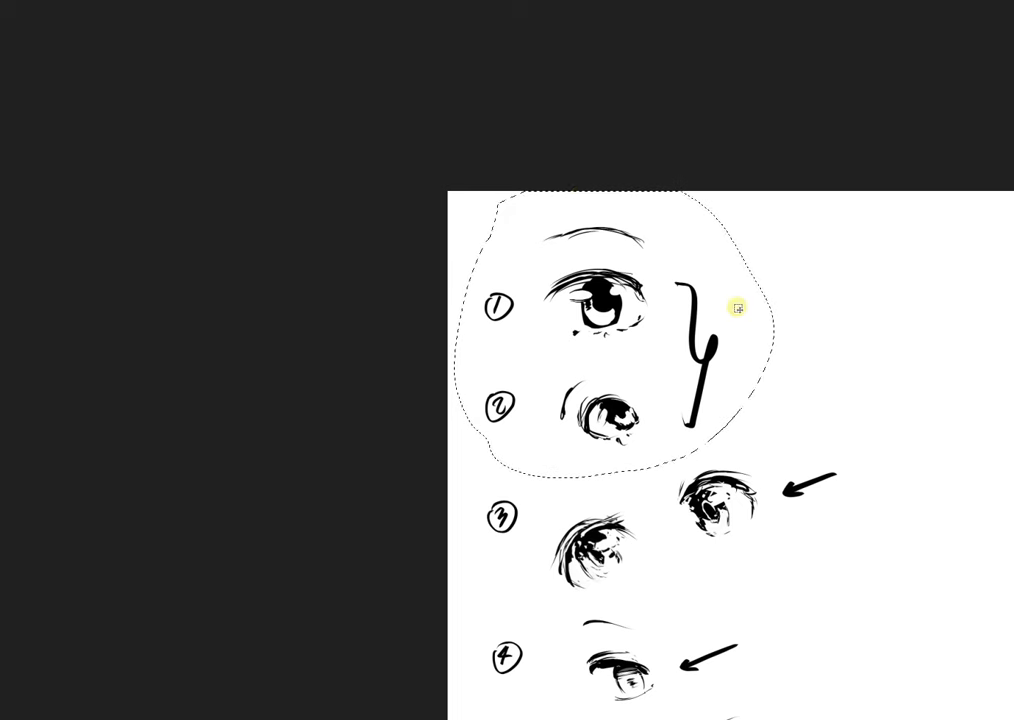
{"action": "key", "text": "ctrl+t"}
{"action": "left_click_drag", "start_coordinate": [644, 300], "coordinate": [654, 296]}
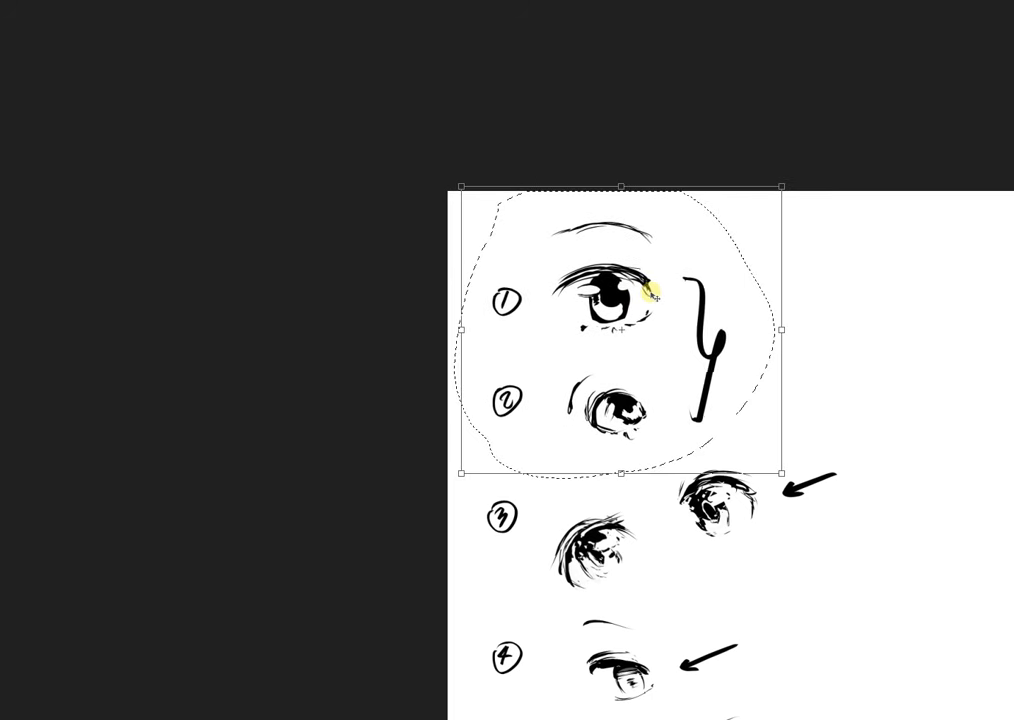
{"action": "left_click_drag", "start_coordinate": [819, 269], "coordinate": [821, 270]}
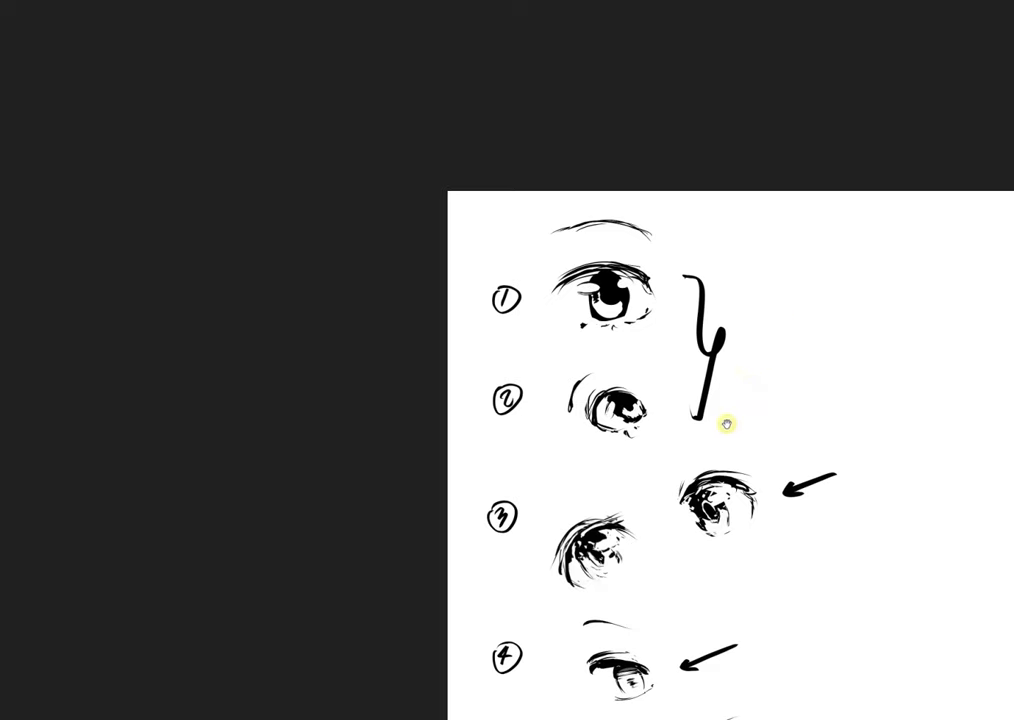
Lasso study 3 with its number and arrow, nudge it slightly right and up, and deselect it
{"action": "left_click_drag", "start_coordinate": [565, 487], "coordinate": [600, 403]}
{"action": "mouse_move", "coordinate": [467, 404]}
{"action": "left_mouse_down"}
{"action": "mouse_move", "coordinate": [493, 494]}
{"action": "mouse_move", "coordinate": [522, 525]}
{"action": "mouse_move", "coordinate": [667, 497]}
{"action": "mouse_move", "coordinate": [848, 409]}
{"action": "mouse_move", "coordinate": [790, 343]}
{"action": "mouse_move", "coordinate": [641, 387]}
{"action": "left_mouse_up"}
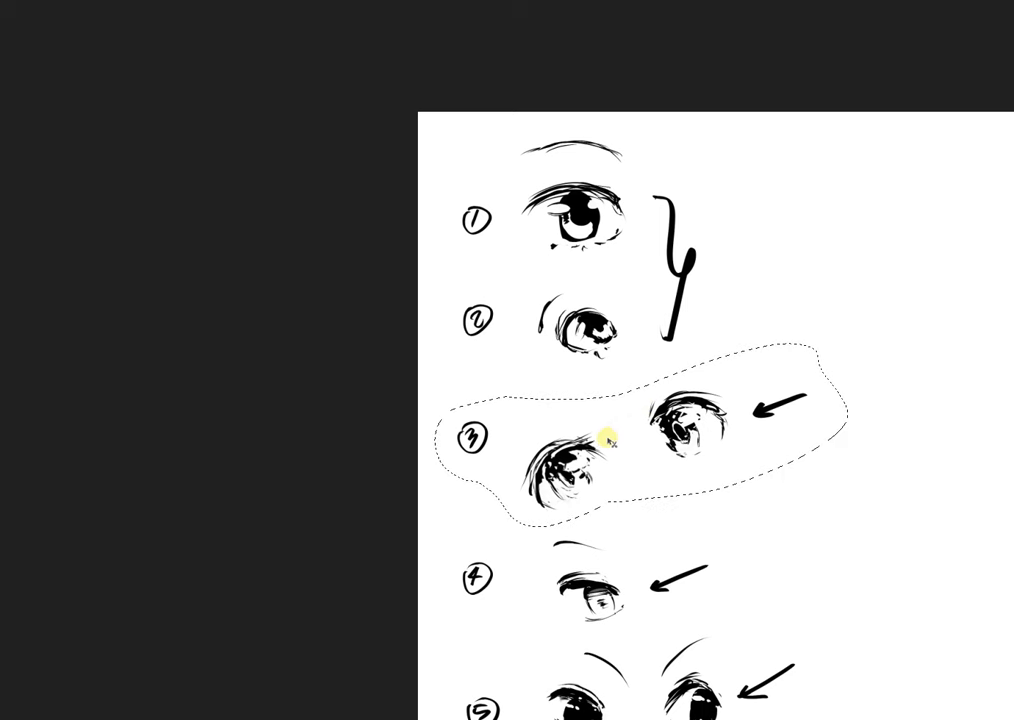
{"action": "key", "text": "ctrl+t"}
{"action": "key", "text": "Right"}
{"action": "key", "text": "Right"}
{"action": "key", "text": "Right"}
{"action": "key", "text": "Right"}
{"action": "key", "text": "Right"}
{"action": "key", "text": "Right"}
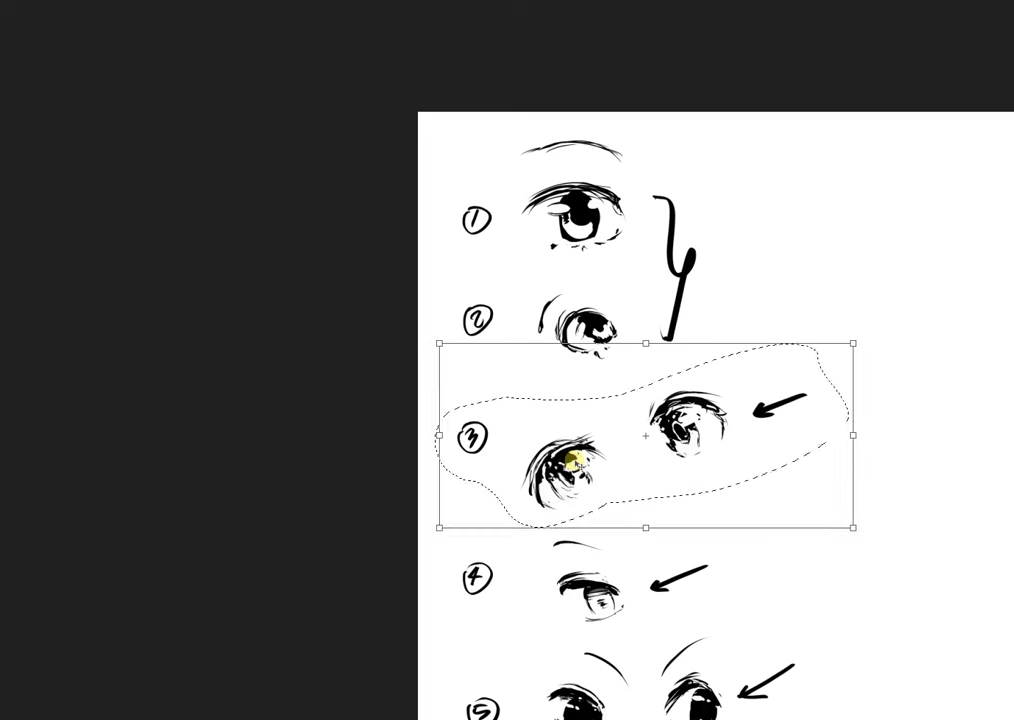
{"action": "key", "text": "Right"}
{"action": "key", "text": "Right"}
{"action": "key", "text": "Right"}
{"action": "key", "text": "Up"}
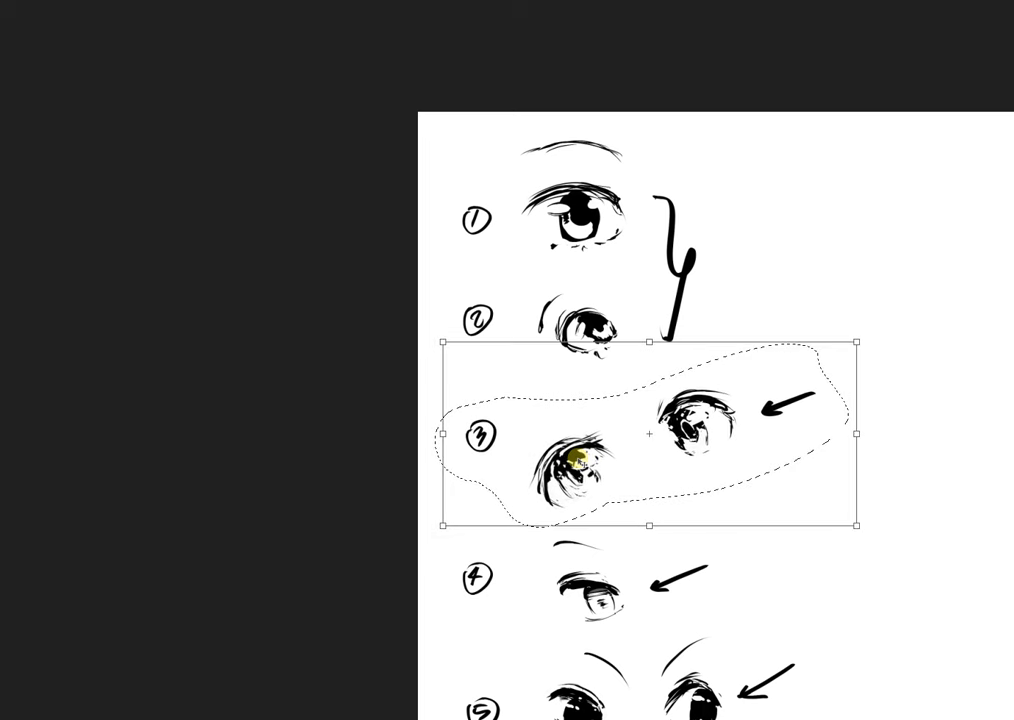
{"action": "key", "text": "Return"}
{"action": "key", "text": "ctrl+d"}
Lasso study 4 with its number and arrow and shift it slightly right and up
{"action": "mouse_move", "coordinate": [495, 440]}
{"action": "left_mouse_down"}
{"action": "mouse_move", "coordinate": [495, 510]}
{"action": "mouse_move", "coordinate": [555, 504]}
{"action": "mouse_move", "coordinate": [663, 528]}
{"action": "mouse_move", "coordinate": [789, 482]}
{"action": "mouse_move", "coordinate": [755, 415]}
{"action": "mouse_move", "coordinate": [640, 413]}
{"action": "mouse_move", "coordinate": [524, 428]}
{"action": "left_mouse_up"}
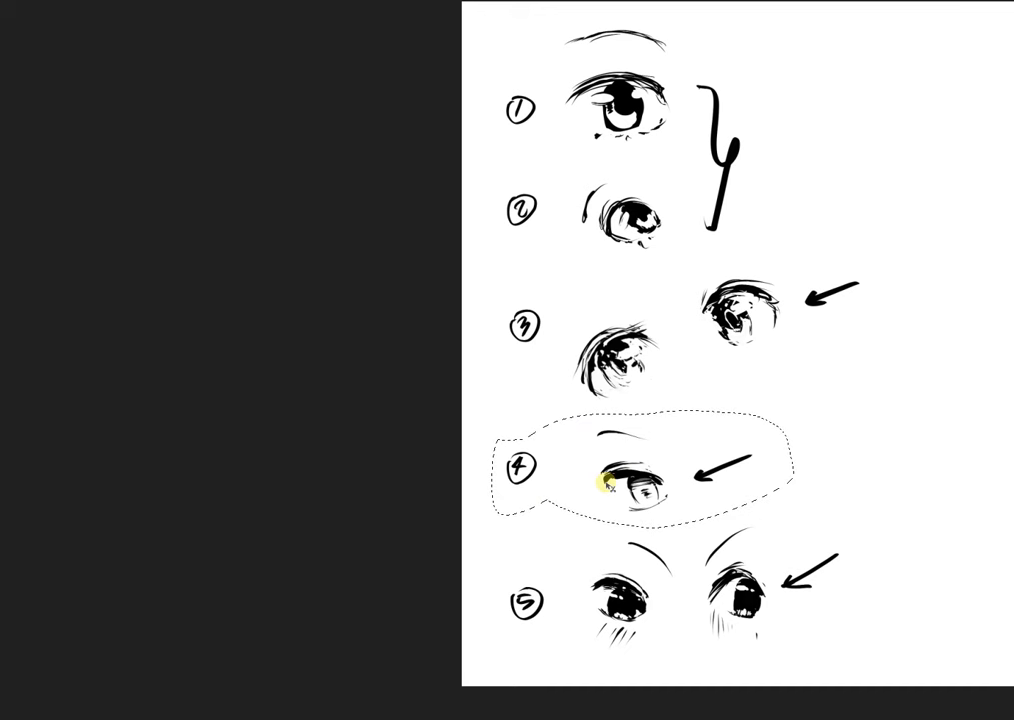
{"action": "left_click_drag", "start_coordinate": [607, 486], "coordinate": [614, 466]}
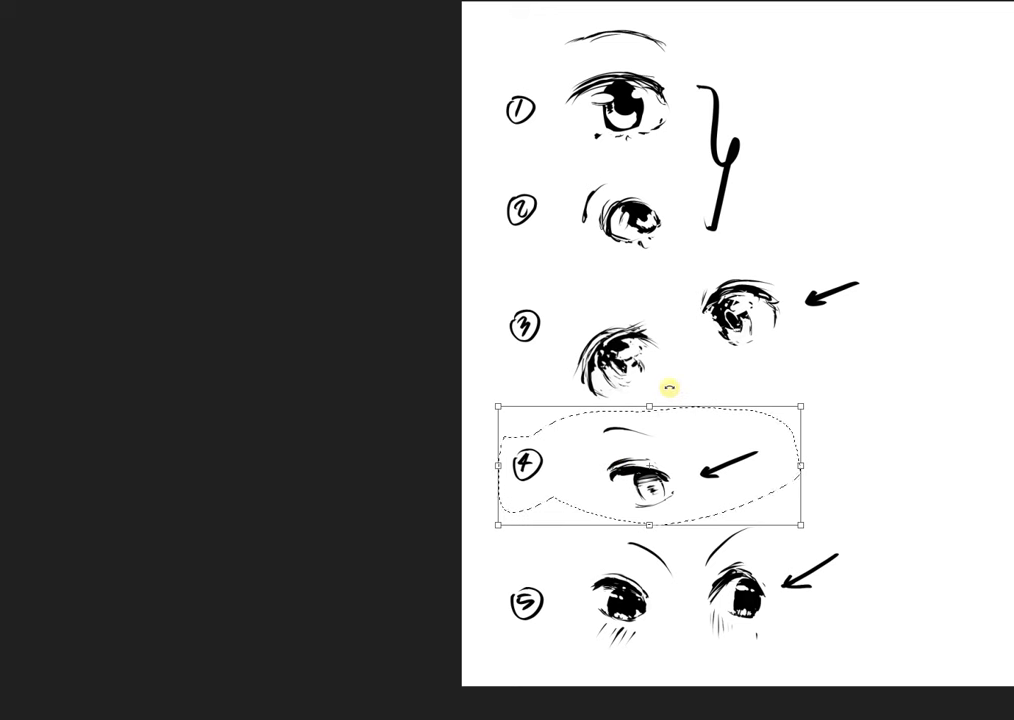
{"action": "key", "text": "Return"}
{"action": "key", "text": "ctrl+d"}
Lasso study 5 with its number, eyebrows and arrow and shift it slightly to the right
{"action": "mouse_move", "coordinate": [682, 487]}
{"action": "left_mouse_down"}
{"action": "mouse_move", "coordinate": [727, 437]}
{"action": "mouse_move", "coordinate": [745, 454]}
{"action": "mouse_move", "coordinate": [548, 522]}
{"action": "mouse_move", "coordinate": [517, 553]}
{"action": "mouse_move", "coordinate": [594, 623]}
{"action": "mouse_move", "coordinate": [832, 592]}
{"action": "mouse_move", "coordinate": [889, 516]}
{"action": "mouse_move", "coordinate": [826, 475]}
{"action": "mouse_move", "coordinate": [690, 483]}
{"action": "left_mouse_up"}
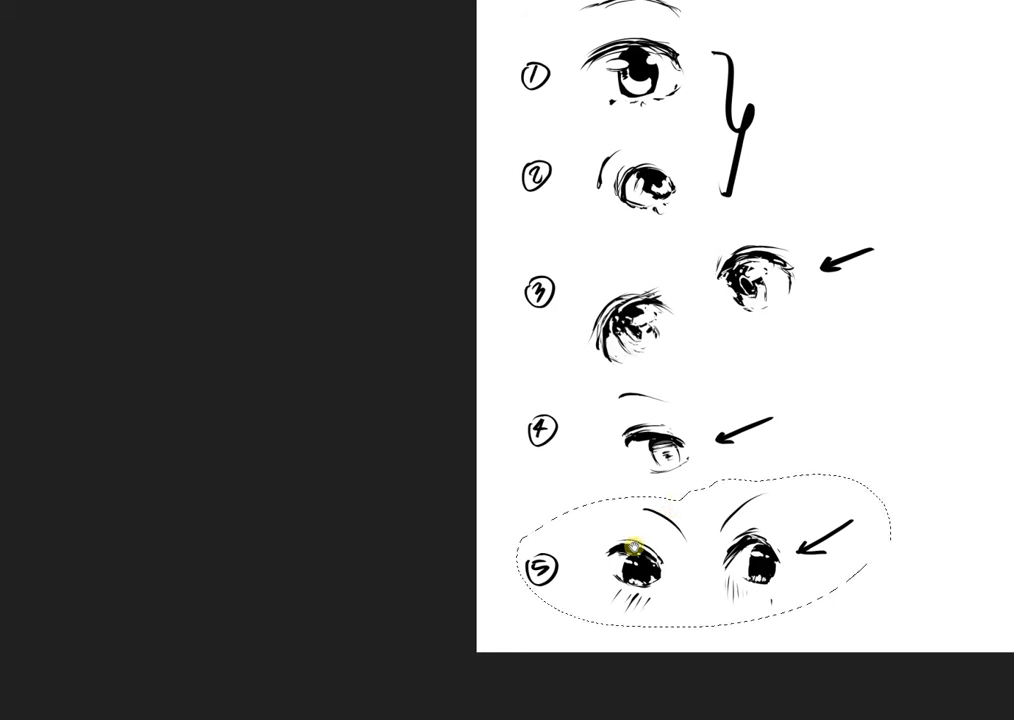
{"action": "left_click_drag", "start_coordinate": [645, 543], "coordinate": [686, 525]}
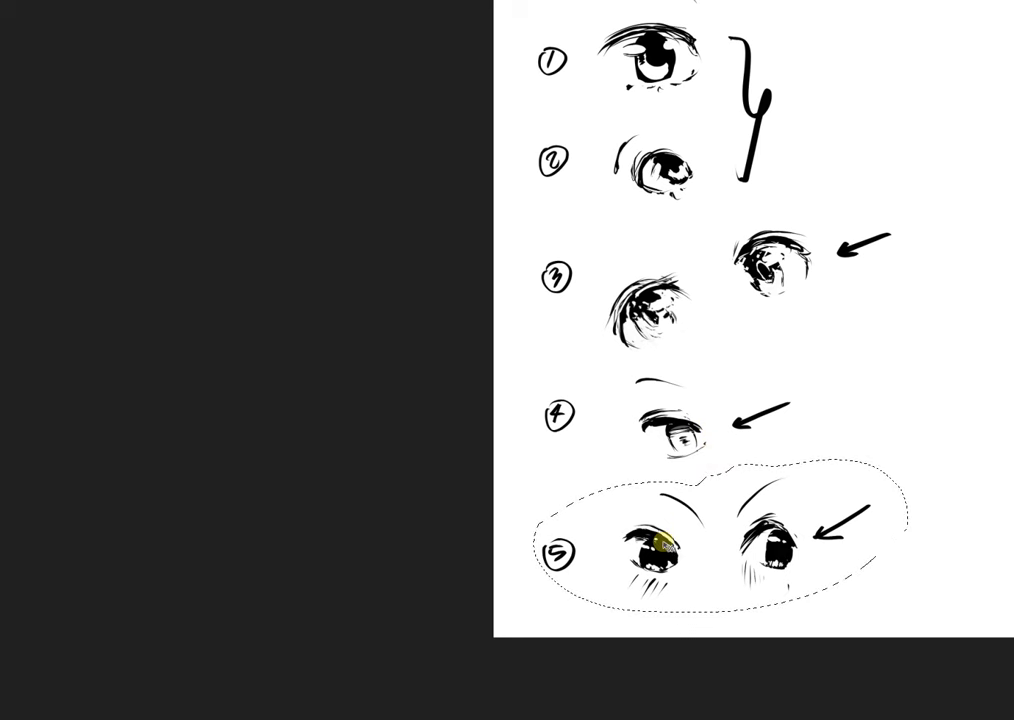
{"action": "key", "text": "ctrl+t"}
{"action": "mouse_move", "coordinate": [665, 545]}
{"action": "left_mouse_down"}
{"action": "mouse_move", "coordinate": [675, 558]}
{"action": "mouse_move", "coordinate": [675, 541]}
{"action": "left_mouse_up"}
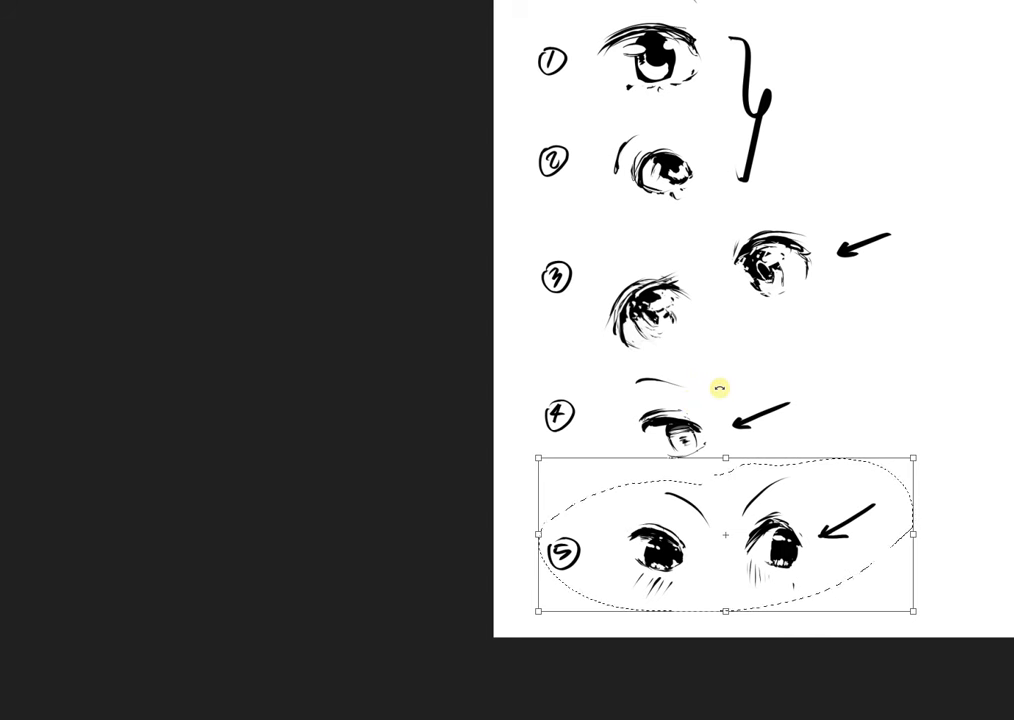
{"action": "key", "text": "Return"}
{"action": "key", "text": "ctrl+d"}
Reselect study 4 with its arrow and fine-tune its position between studies 3 and 5
{"action": "mouse_move", "coordinate": [819, 441]}
{"action": "left_mouse_down"}
{"action": "mouse_move", "coordinate": [733, 493]}
{"action": "mouse_move", "coordinate": [810, 386]}
{"action": "mouse_move", "coordinate": [629, 425]}
{"action": "left_mouse_up"}
{"action": "mouse_move", "coordinate": [690, 437]}
{"action": "left_mouse_down"}
{"action": "mouse_move", "coordinate": [690, 471]}
{"action": "mouse_move", "coordinate": [718, 462]}
{"action": "mouse_move", "coordinate": [679, 496]}
{"action": "mouse_move", "coordinate": [778, 430]}
{"action": "mouse_move", "coordinate": [645, 480]}
{"action": "mouse_move", "coordinate": [776, 370]}
{"action": "mouse_move", "coordinate": [713, 405]}
{"action": "mouse_move", "coordinate": [692, 432]}
{"action": "left_mouse_up"}
{"action": "key", "text": "ctrl+d"}
Write a circled number 6 in the empty area to the right of eye 1, redoing the first attempt
{"action": "left_click_drag", "start_coordinate": [726, 389], "coordinate": [798, 475]}
{"action": "left_click_drag", "start_coordinate": [726, 536], "coordinate": [781, 493]}
{"action": "left_click_drag", "start_coordinate": [704, 503], "coordinate": [790, 489]}
{"action": "left_click_drag", "start_coordinate": [867, 468], "coordinate": [899, 448]}
{"action": "left_click_drag", "start_coordinate": [808, 482], "coordinate": [708, 480]}
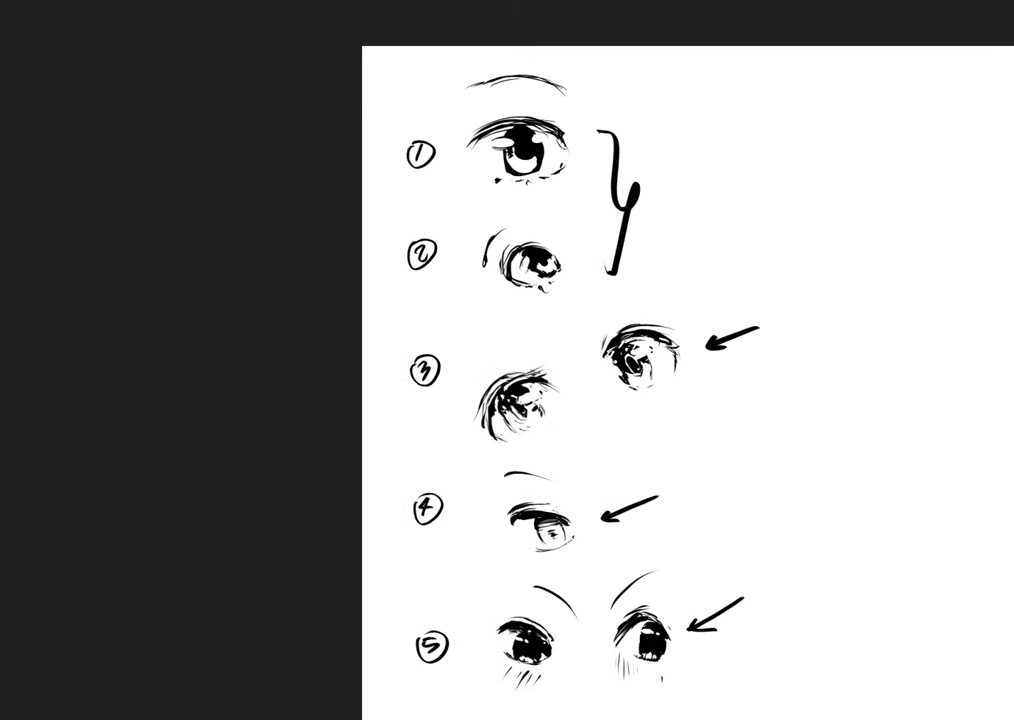
{"action": "left_click_drag", "start_coordinate": [783, 430], "coordinate": [772, 509]}
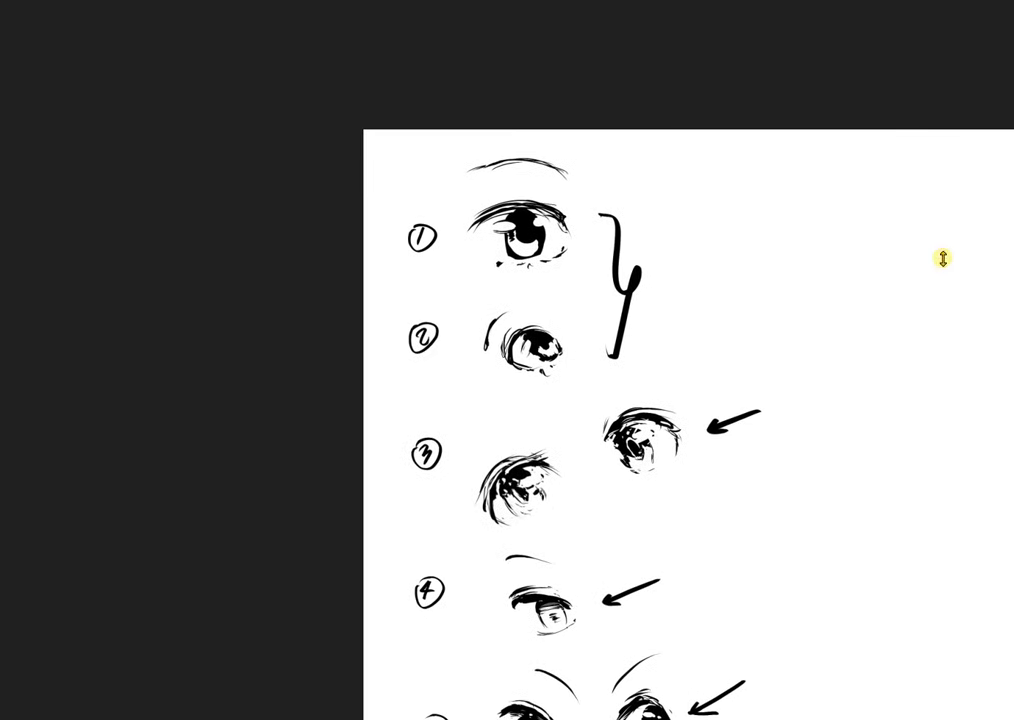
{"action": "left_click_drag", "start_coordinate": [738, 293], "coordinate": [632, 349]}
{"action": "mouse_move", "coordinate": [661, 277]}
{"action": "left_mouse_down"}
{"action": "mouse_move", "coordinate": [654, 299]}
{"action": "mouse_move", "coordinate": [656, 283]}
{"action": "mouse_move", "coordinate": [664, 286]}
{"action": "left_mouse_up"}
{"action": "key", "text": "ctrl+z"}
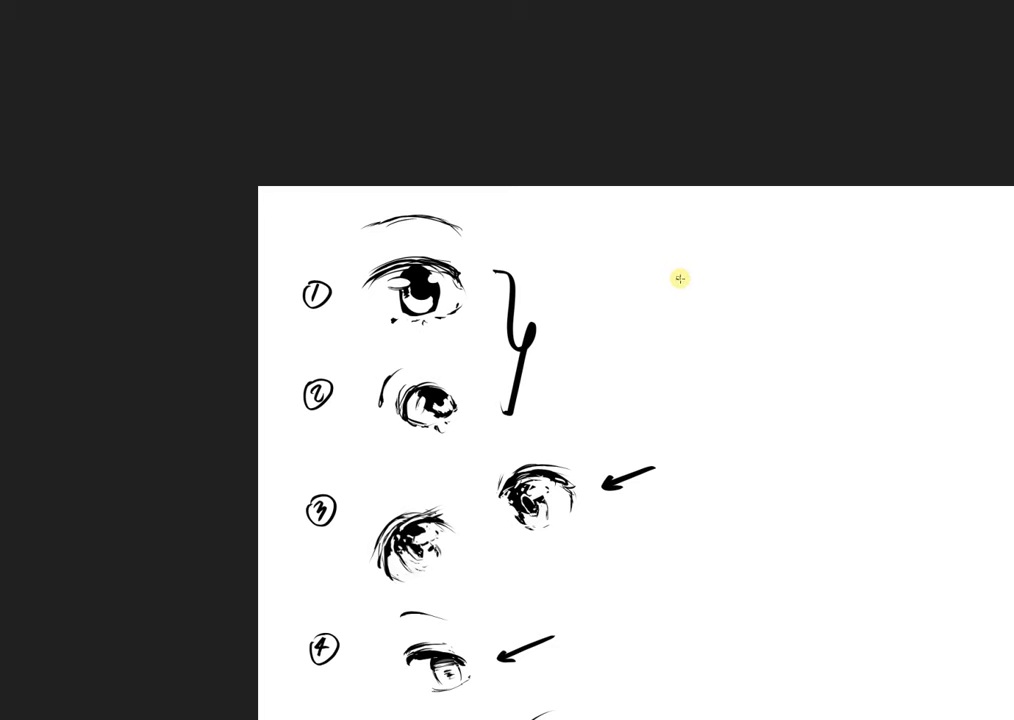
{"action": "mouse_move", "coordinate": [670, 276]}
{"action": "left_mouse_down"}
{"action": "mouse_move", "coordinate": [672, 289]}
{"action": "mouse_move", "coordinate": [670, 281]}
{"action": "left_mouse_up"}
{"action": "mouse_move", "coordinate": [692, 336]}
{"action": "left_mouse_down"}
{"action": "mouse_move", "coordinate": [743, 324]}
{"action": "mouse_move", "coordinate": [649, 346]}
{"action": "mouse_move", "coordinate": [627, 330]}
{"action": "left_mouse_up"}
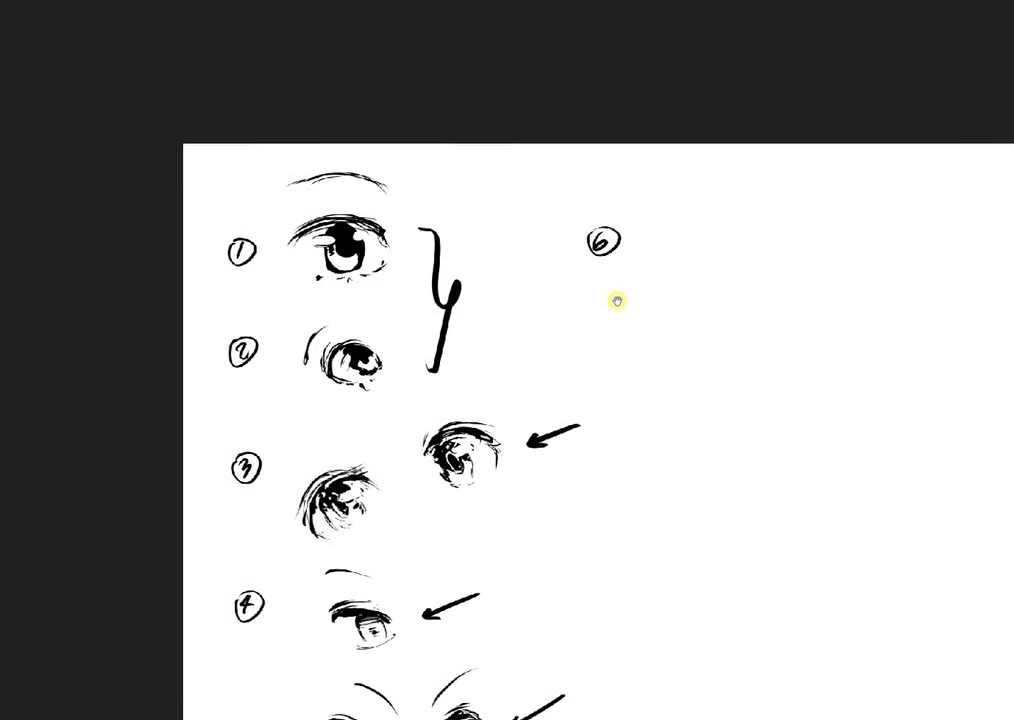
Draw a small eye to the right of number 6 with a thick upper lid and a narrow black iris
{"action": "left_click_drag", "start_coordinate": [658, 278], "coordinate": [616, 290]}
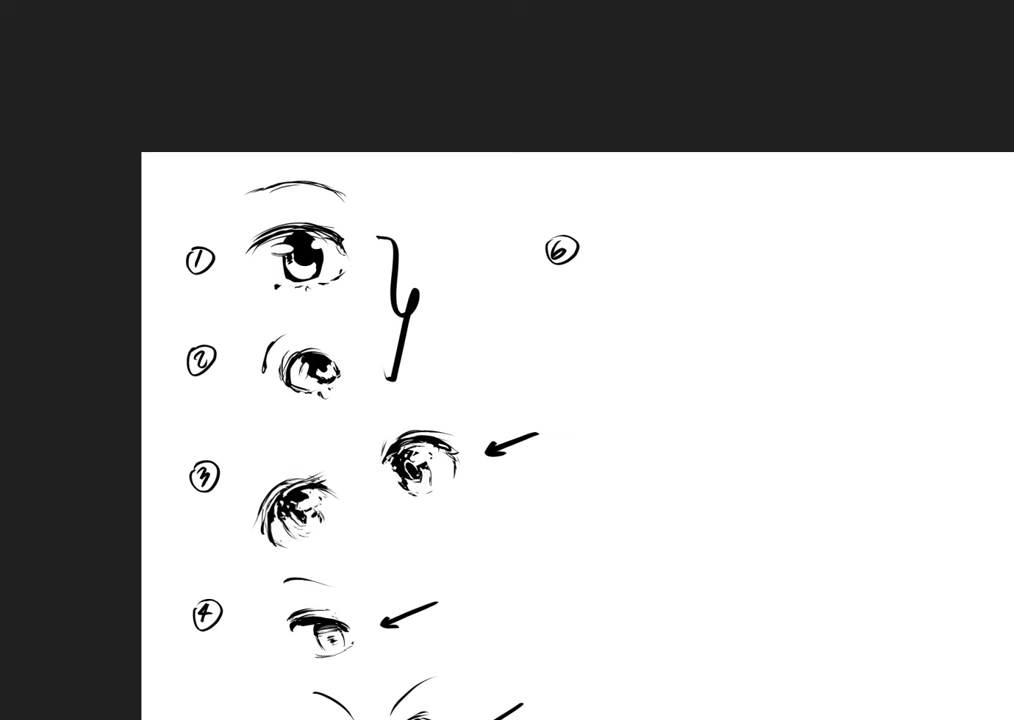
{"action": "scroll", "coordinate": [436, 152], "scroll_direction": "up", "scroll_amount": 1}
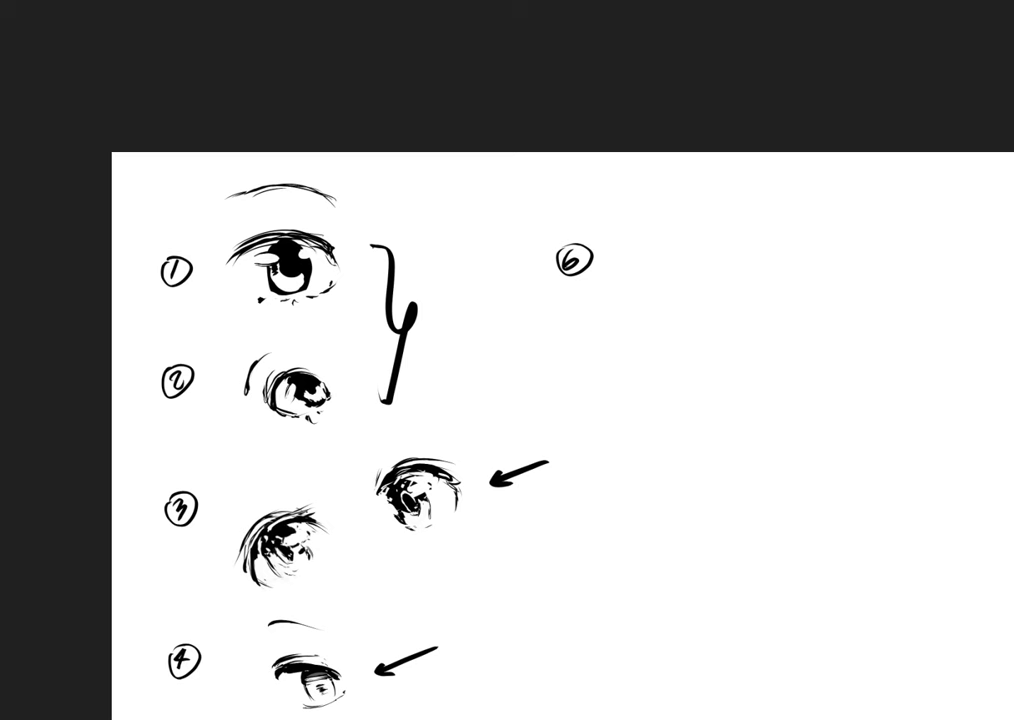
{"action": "mouse_move", "coordinate": [649, 291]}
{"action": "left_mouse_down"}
{"action": "mouse_move", "coordinate": [597, 306]}
{"action": "mouse_move", "coordinate": [703, 260]}
{"action": "mouse_move", "coordinate": [674, 276]}
{"action": "mouse_move", "coordinate": [687, 294]}
{"action": "mouse_move", "coordinate": [679, 278]}
{"action": "mouse_move", "coordinate": [711, 274]}
{"action": "mouse_move", "coordinate": [665, 259]}
{"action": "mouse_move", "coordinate": [699, 256]}
{"action": "left_mouse_up"}
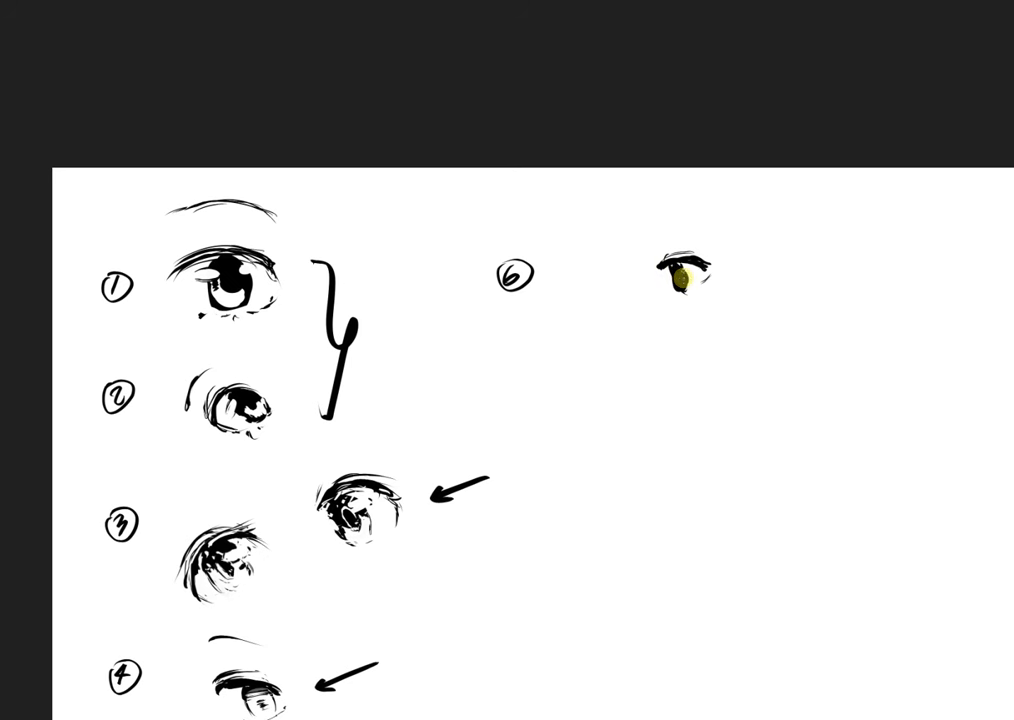
Rework the left corner of eye 6, undoing the first strokes and adding short lashes that extend outward from the lid
{"action": "mouse_move", "coordinate": [683, 266]}
{"action": "left_mouse_down"}
{"action": "mouse_move", "coordinate": [682, 280]}
{"action": "mouse_move", "coordinate": [646, 272]}
{"action": "left_mouse_up"}
{"action": "key", "text": "ctrl+z"}
{"action": "key", "text": "ctrl+z"}
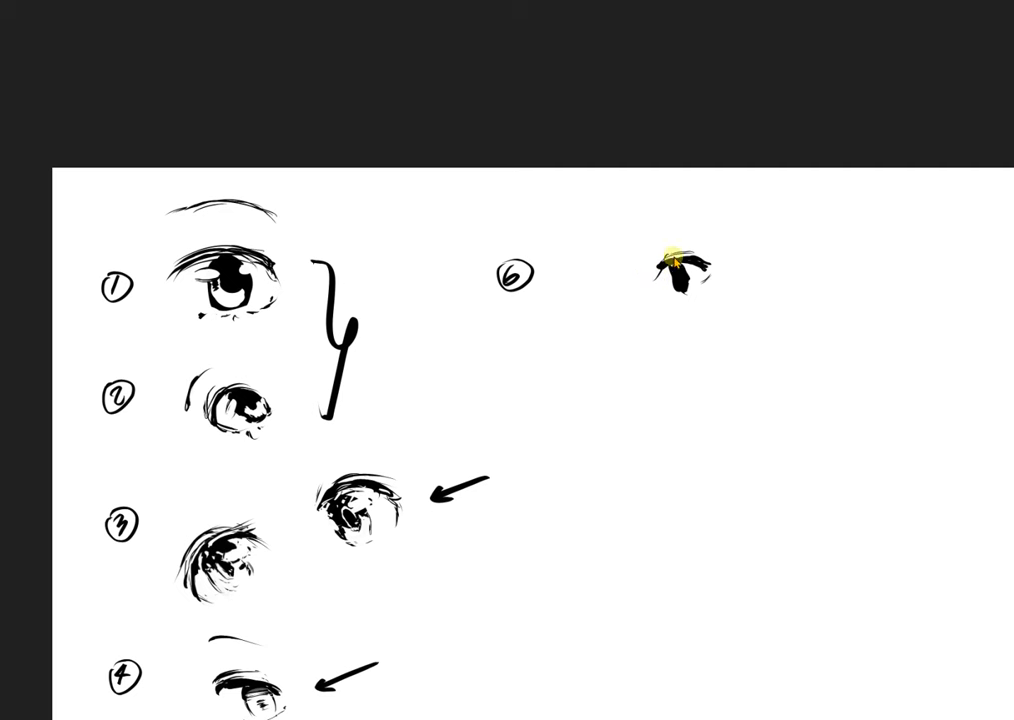
{"action": "left_click_drag", "start_coordinate": [668, 279], "coordinate": [660, 273]}
{"action": "mouse_move", "coordinate": [648, 270]}
{"action": "left_mouse_down"}
{"action": "mouse_move", "coordinate": [706, 284]}
{"action": "mouse_move", "coordinate": [666, 267]}
{"action": "left_mouse_up"}
{"action": "mouse_move", "coordinate": [661, 274]}
{"action": "left_mouse_down"}
{"action": "mouse_move", "coordinate": [664, 290]}
{"action": "mouse_move", "coordinate": [670, 276]}
{"action": "mouse_move", "coordinate": [675, 287]}
{"action": "mouse_move", "coordinate": [695, 276]}
{"action": "mouse_move", "coordinate": [684, 285]}
{"action": "mouse_move", "coordinate": [695, 272]}
{"action": "mouse_move", "coordinate": [677, 262]}
{"action": "left_mouse_up"}
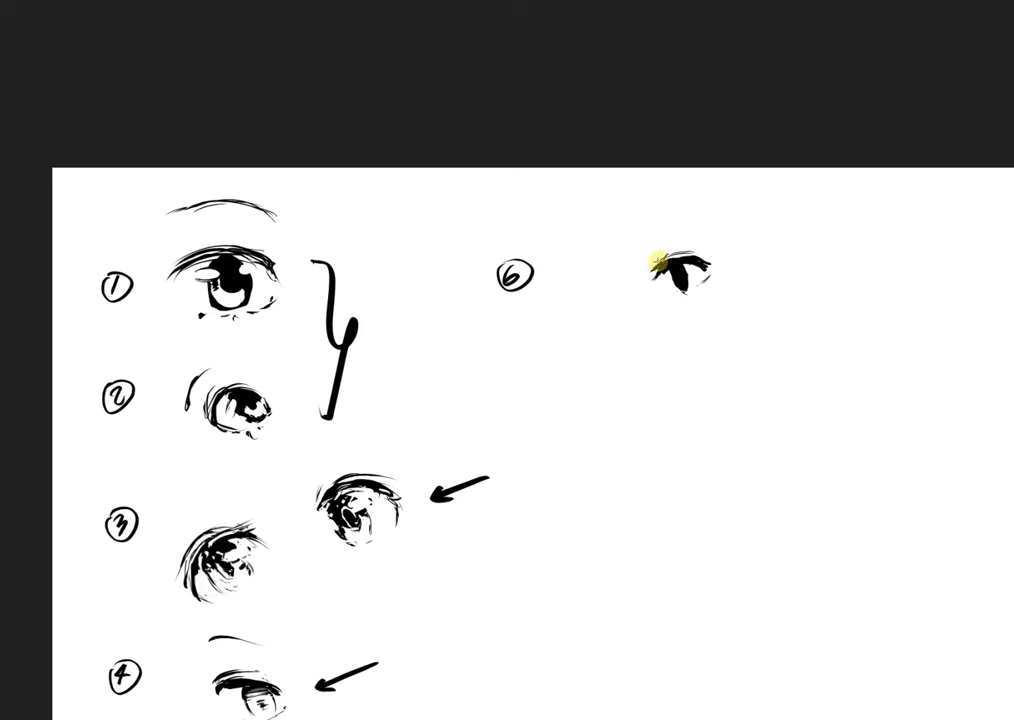
Draw pointer strokes toward the left lashes and the upper lid of eye 6 and undo both
{"action": "left_click_drag", "start_coordinate": [660, 270], "coordinate": [611, 320]}
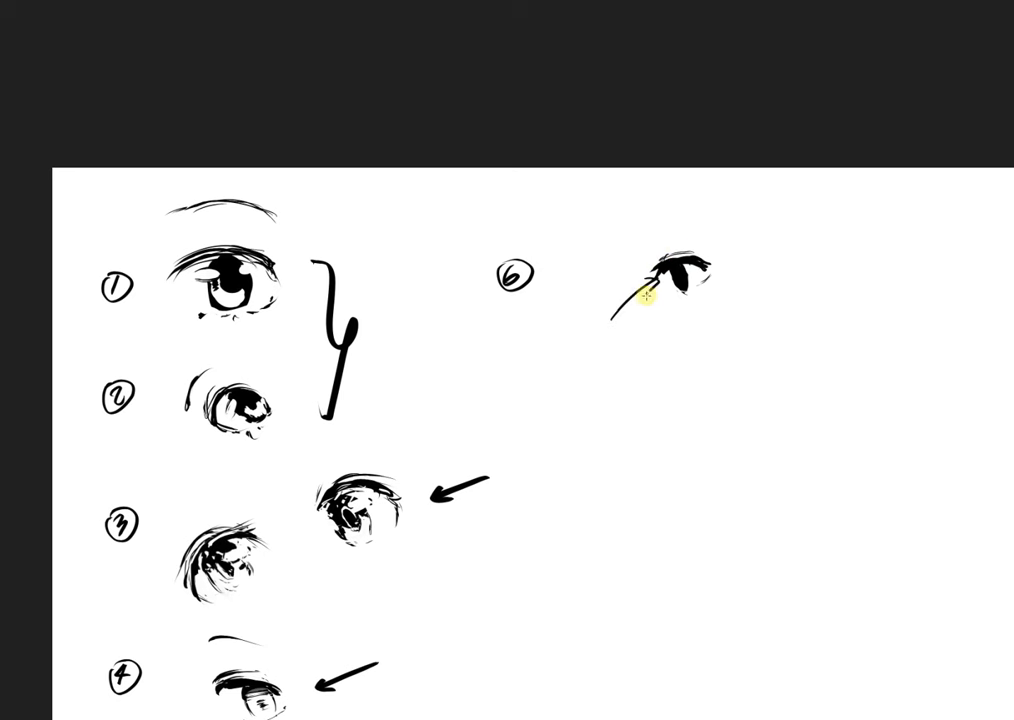
{"action": "key", "text": "ctrl+z"}
{"action": "left_click_drag", "start_coordinate": [726, 223], "coordinate": [695, 259]}
{"action": "key", "text": "ctrl+z"}
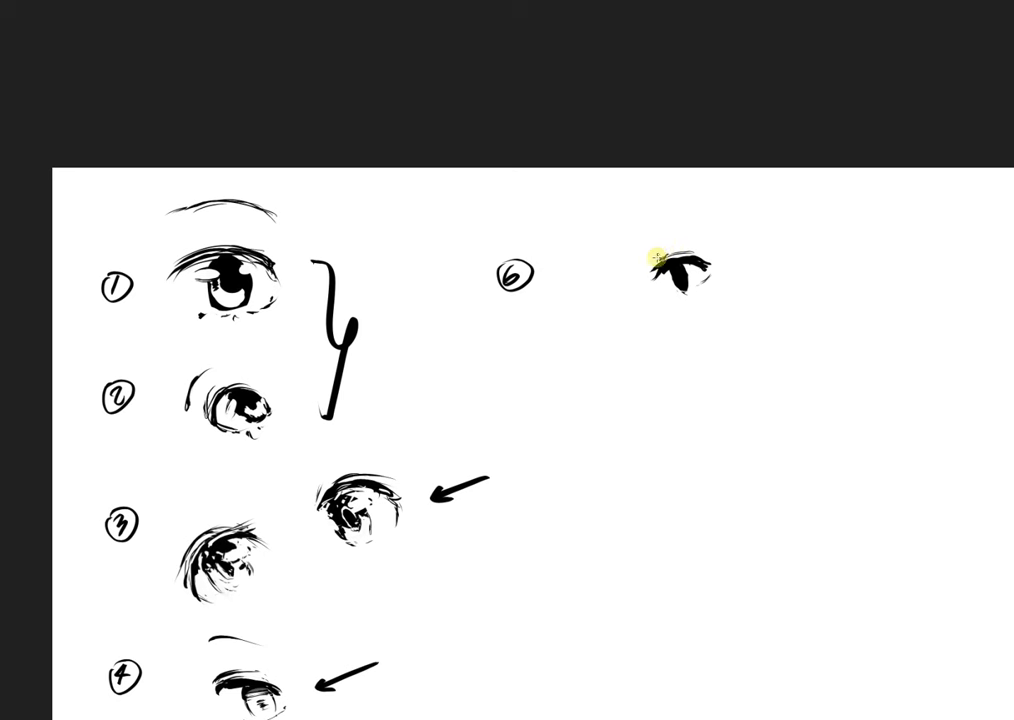
Strengthen the lashes and lid crease of eye 6 and draw a thin arched eyebrow above it, replacing the first attempt
{"action": "left_click_drag", "start_coordinate": [653, 261], "coordinate": [670, 258]}
{"action": "mouse_move", "coordinate": [665, 256]}
{"action": "left_mouse_down"}
{"action": "mouse_move", "coordinate": [705, 254]}
{"action": "mouse_move", "coordinate": [670, 259]}
{"action": "mouse_move", "coordinate": [685, 257]}
{"action": "mouse_move", "coordinate": [686, 267]}
{"action": "left_mouse_up"}
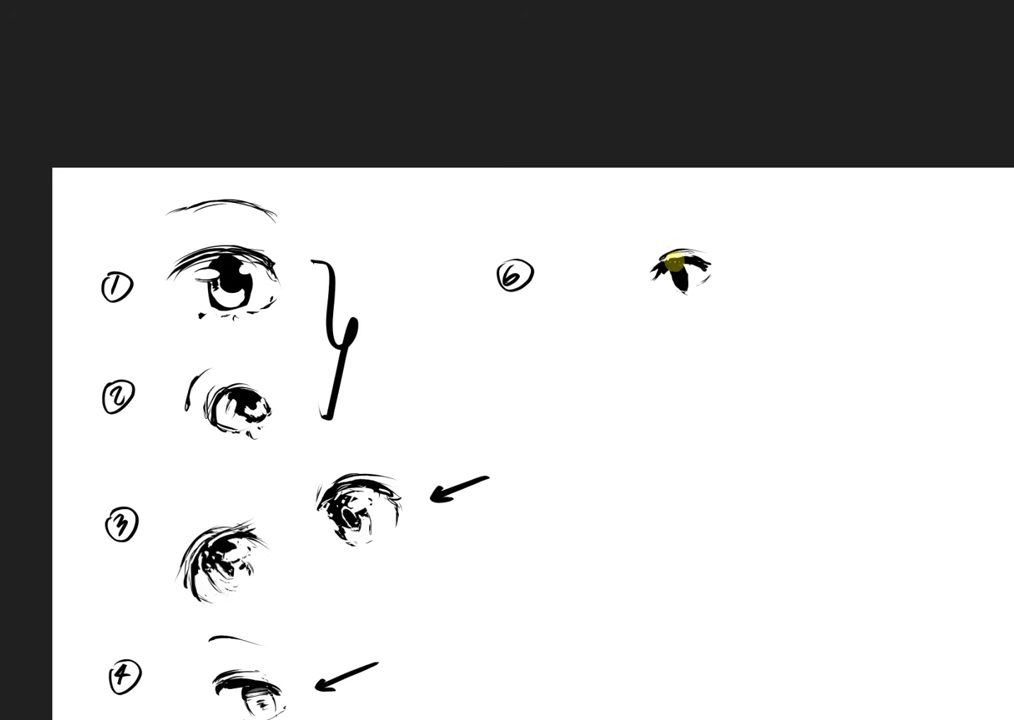
{"action": "left_click_drag", "start_coordinate": [650, 235], "coordinate": [735, 222]}
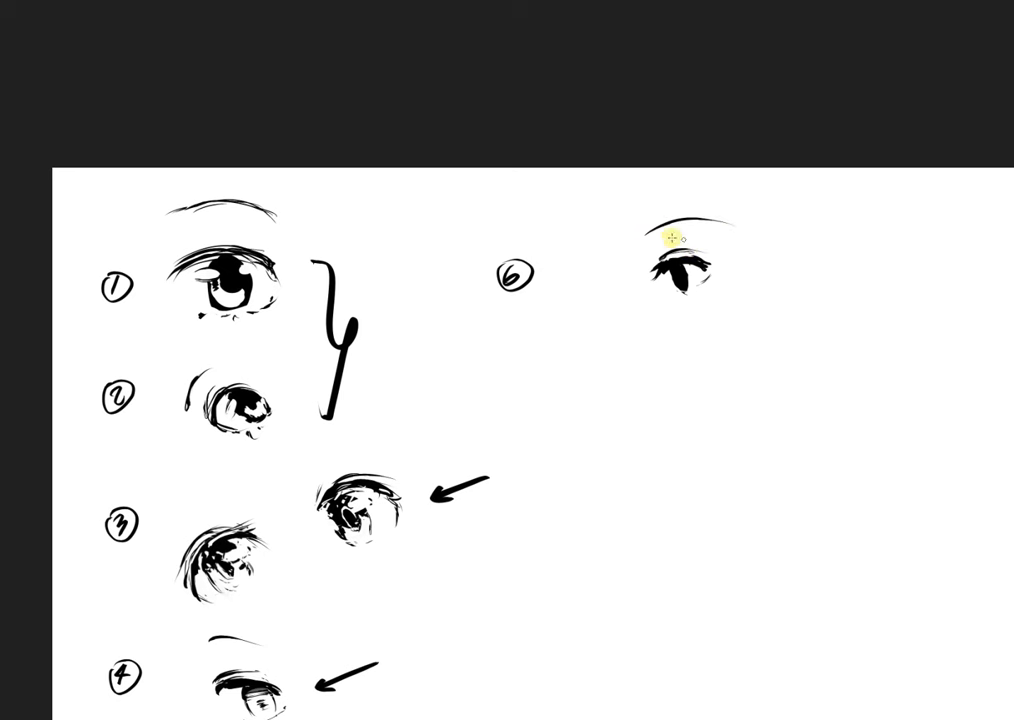
{"action": "key", "text": "ctrl+z"}
{"action": "mouse_move", "coordinate": [649, 237]}
{"action": "left_mouse_down"}
{"action": "mouse_move", "coordinate": [727, 238]}
{"action": "mouse_move", "coordinate": [653, 235]}
{"action": "mouse_move", "coordinate": [670, 231]}
{"action": "mouse_move", "coordinate": [669, 262]}
{"action": "mouse_move", "coordinate": [675, 235]}
{"action": "mouse_move", "coordinate": [650, 239]}
{"action": "mouse_move", "coordinate": [693, 234]}
{"action": "mouse_move", "coordinate": [652, 241]}
{"action": "mouse_move", "coordinate": [694, 230]}
{"action": "mouse_move", "coordinate": [658, 239]}
{"action": "mouse_move", "coordinate": [673, 217]}
{"action": "mouse_move", "coordinate": [653, 237]}
{"action": "mouse_move", "coordinate": [702, 225]}
{"action": "left_mouse_up"}
{"action": "key", "text": "e"}
{"action": "key", "text": "ctrl+z"}
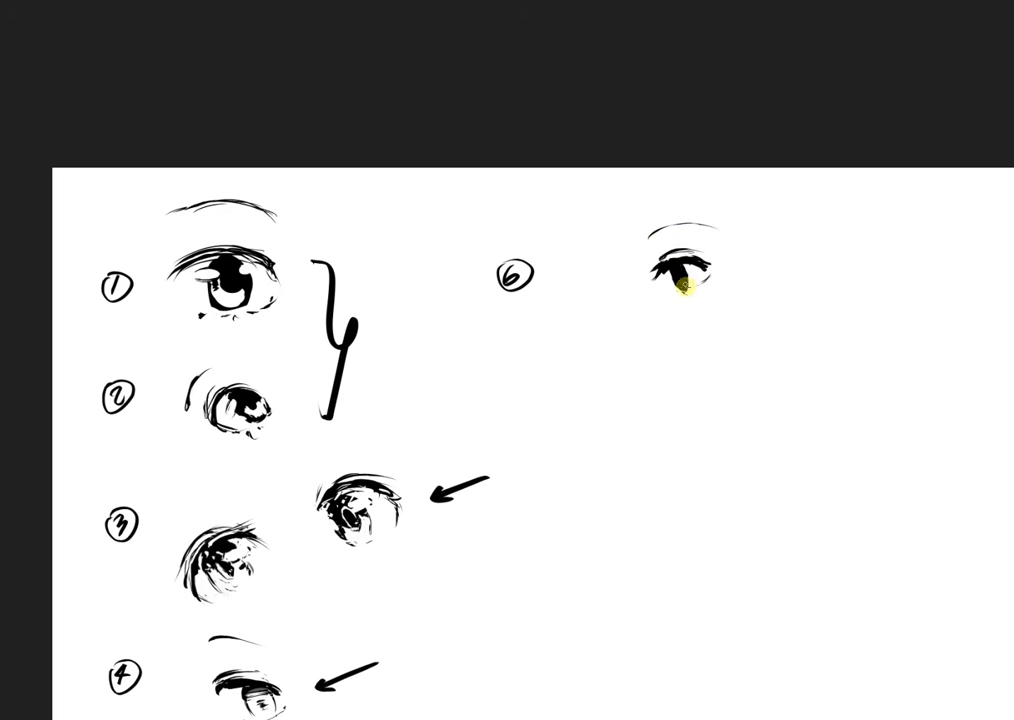
Cut white highlights into the iris of eye 6 and refine its lashes and upper lid line
{"action": "left_click_drag", "start_coordinate": [686, 283], "coordinate": [681, 280]}
{"action": "mouse_move", "coordinate": [682, 285]}
{"action": "left_mouse_down"}
{"action": "mouse_move", "coordinate": [690, 290]}
{"action": "mouse_move", "coordinate": [684, 277]}
{"action": "left_mouse_up"}
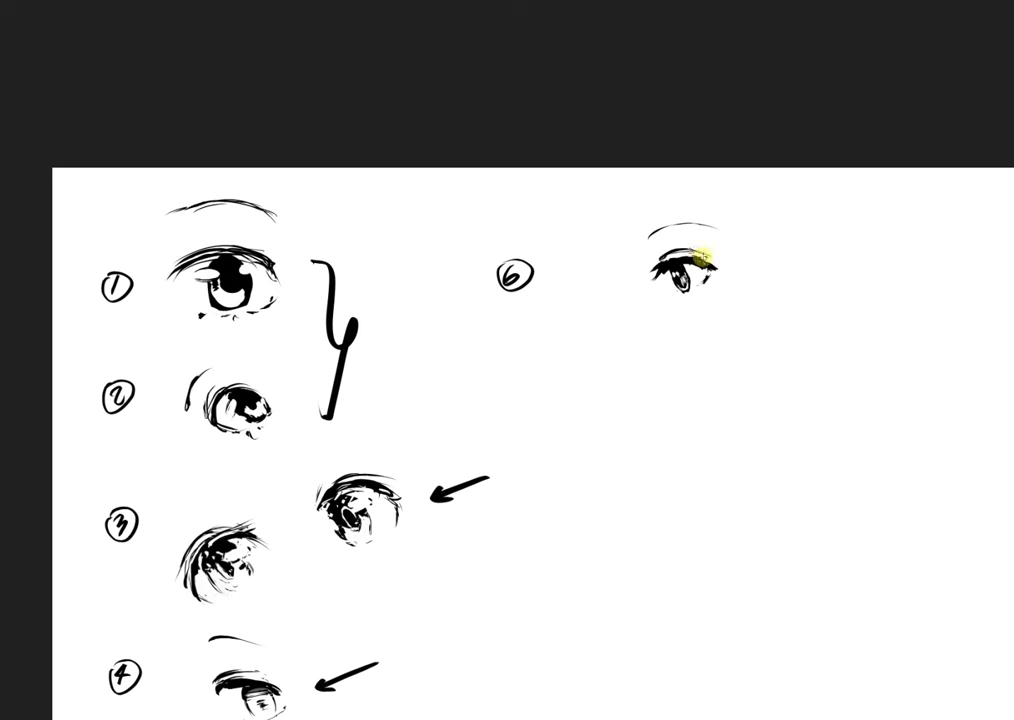
{"action": "left_click_drag", "start_coordinate": [616, 332], "coordinate": [649, 317]}
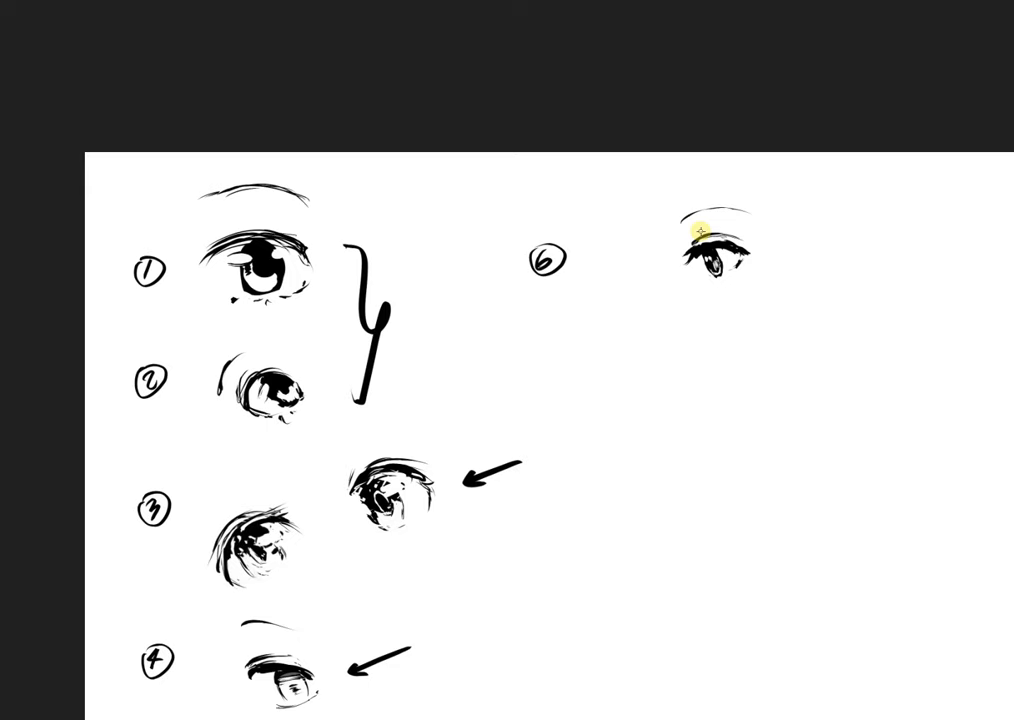
{"action": "mouse_move", "coordinate": [619, 369]}
{"action": "left_mouse_down"}
{"action": "mouse_move", "coordinate": [602, 391]}
{"action": "mouse_move", "coordinate": [623, 355]}
{"action": "left_mouse_up"}
{"action": "left_click_drag", "start_coordinate": [683, 343], "coordinate": [684, 375]}
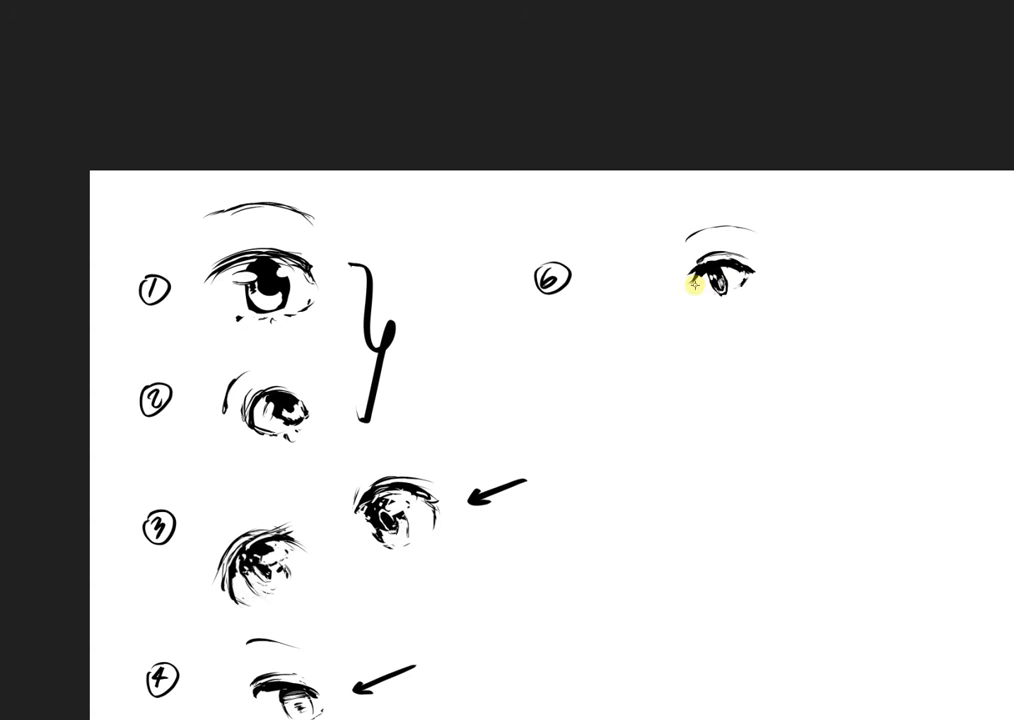
{"action": "left_click_drag", "start_coordinate": [705, 262], "coordinate": [713, 272]}
Draw a smaller, tilted second eye for study 6 beside number 6, with a short eyebrow and white iris highlights
{"action": "mouse_move", "coordinate": [646, 292]}
{"action": "left_mouse_down"}
{"action": "mouse_move", "coordinate": [633, 299]}
{"action": "mouse_move", "coordinate": [655, 312]}
{"action": "left_mouse_up"}
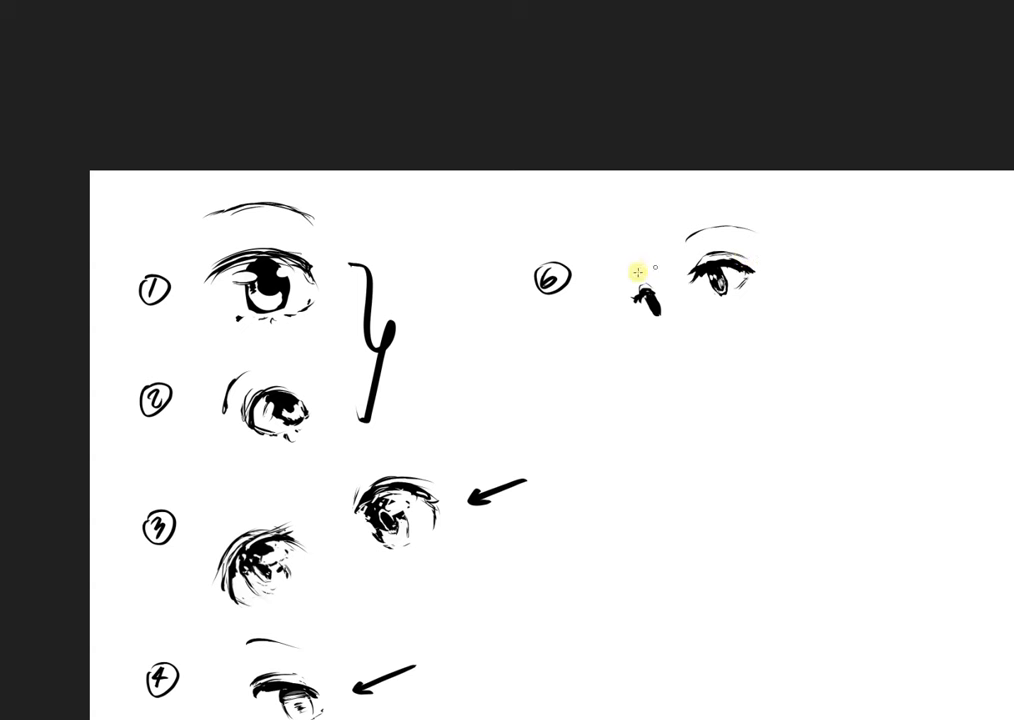
{"action": "left_click_drag", "start_coordinate": [630, 270], "coordinate": [645, 257]}
{"action": "left_click_drag", "start_coordinate": [654, 314], "coordinate": [658, 318]}
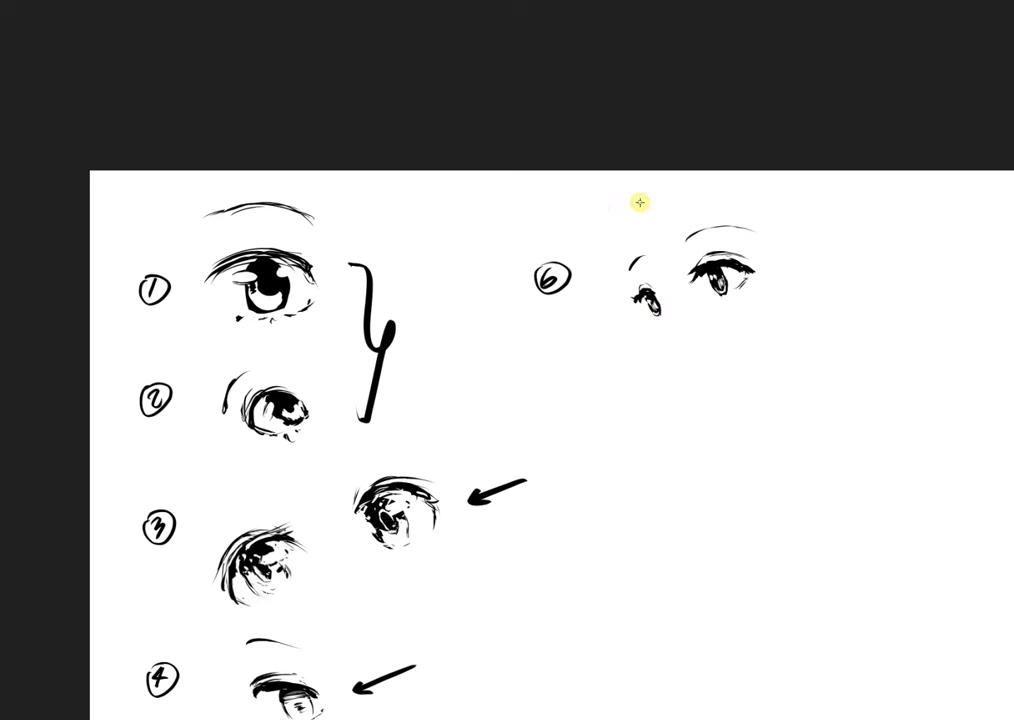
Draw a curved line beneath the two eyes of study 6 and undo it
{"action": "left_click_drag", "start_coordinate": [584, 342], "coordinate": [629, 346]}
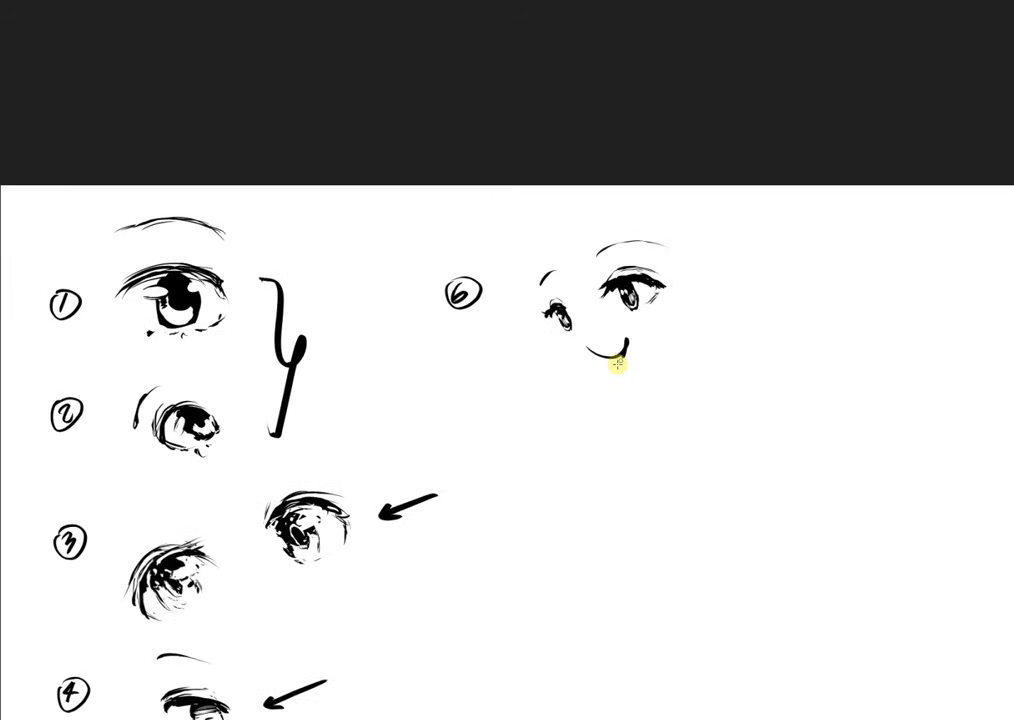
{"action": "key", "text": "ctrl+z"}
{"action": "left_click_drag", "start_coordinate": [599, 368], "coordinate": [631, 345]}
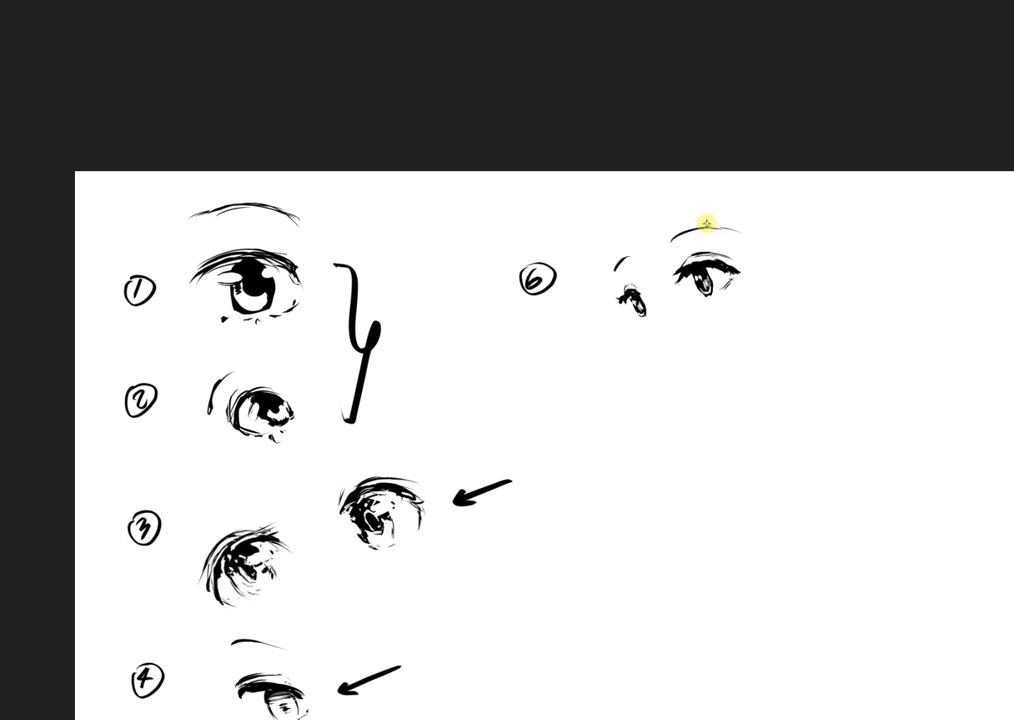
Write a circled number 7 beneath the circled 6, redrawing it until its shape and position fit
{"action": "left_click_drag", "start_coordinate": [571, 420], "coordinate": [654, 396]}
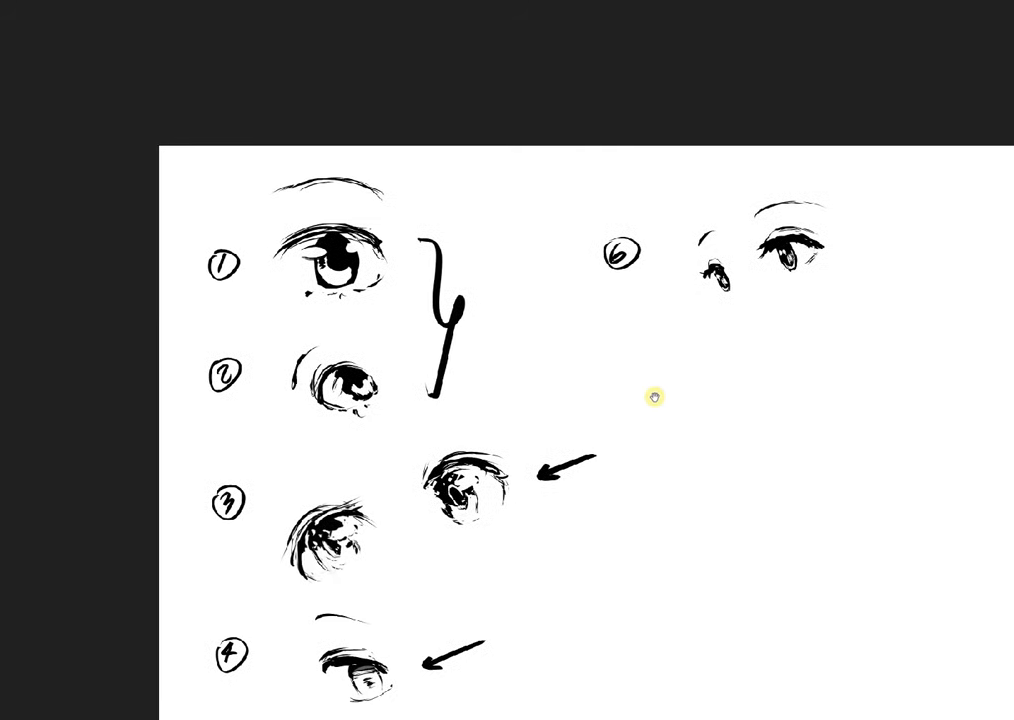
{"action": "left_click_drag", "start_coordinate": [749, 432], "coordinate": [711, 421]}
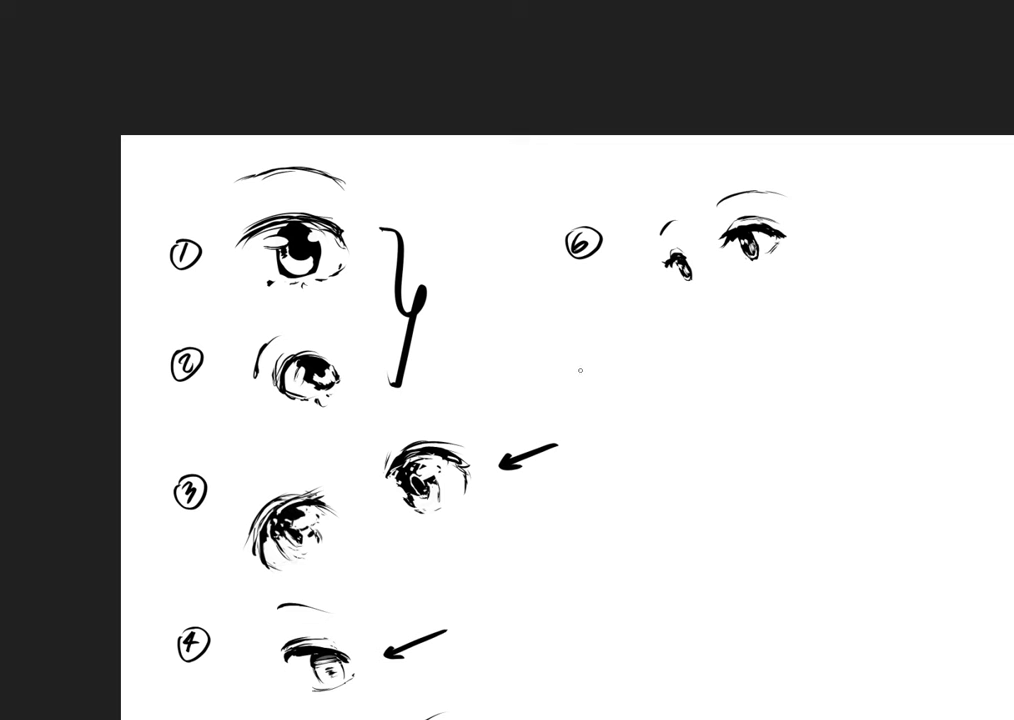
{"action": "mouse_move", "coordinate": [577, 364]}
{"action": "left_mouse_down"}
{"action": "mouse_move", "coordinate": [584, 382]}
{"action": "mouse_move", "coordinate": [592, 360]}
{"action": "mouse_move", "coordinate": [584, 362]}
{"action": "mouse_move", "coordinate": [607, 362]}
{"action": "mouse_move", "coordinate": [590, 358]}
{"action": "left_mouse_up"}
{"action": "key", "text": "ctrl+z"}
{"action": "key", "text": "ctrl+z"}
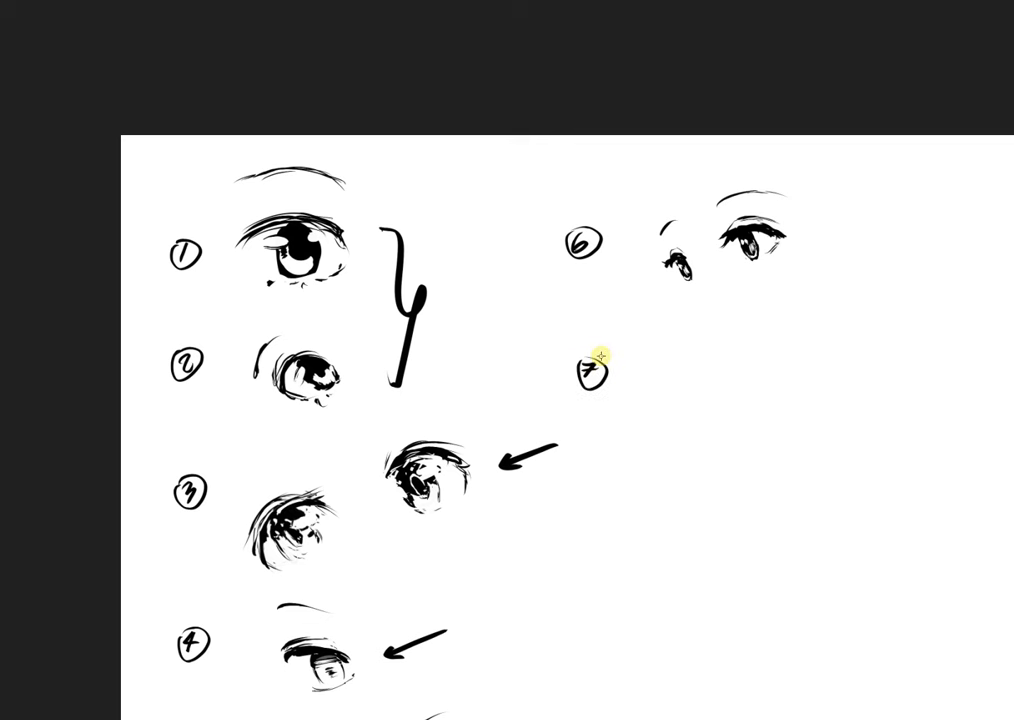
{"action": "key", "text": "ctrl+z"}
{"action": "left_click_drag", "start_coordinate": [583, 359], "coordinate": [593, 358]}
{"action": "key", "text": "ctrl+z"}
{"action": "mouse_move", "coordinate": [582, 362]}
{"action": "left_mouse_down"}
{"action": "mouse_move", "coordinate": [597, 357]}
{"action": "mouse_move", "coordinate": [582, 362]}
{"action": "mouse_move", "coordinate": [603, 370]}
{"action": "mouse_move", "coordinate": [585, 351]}
{"action": "left_mouse_up"}
{"action": "key", "text": "ctrl+z"}
{"action": "key", "text": "ctrl+z"}
{"action": "key", "text": "ctrl+z"}
{"action": "key", "text": "ctrl+z"}
{"action": "key", "text": "ctrl+z"}
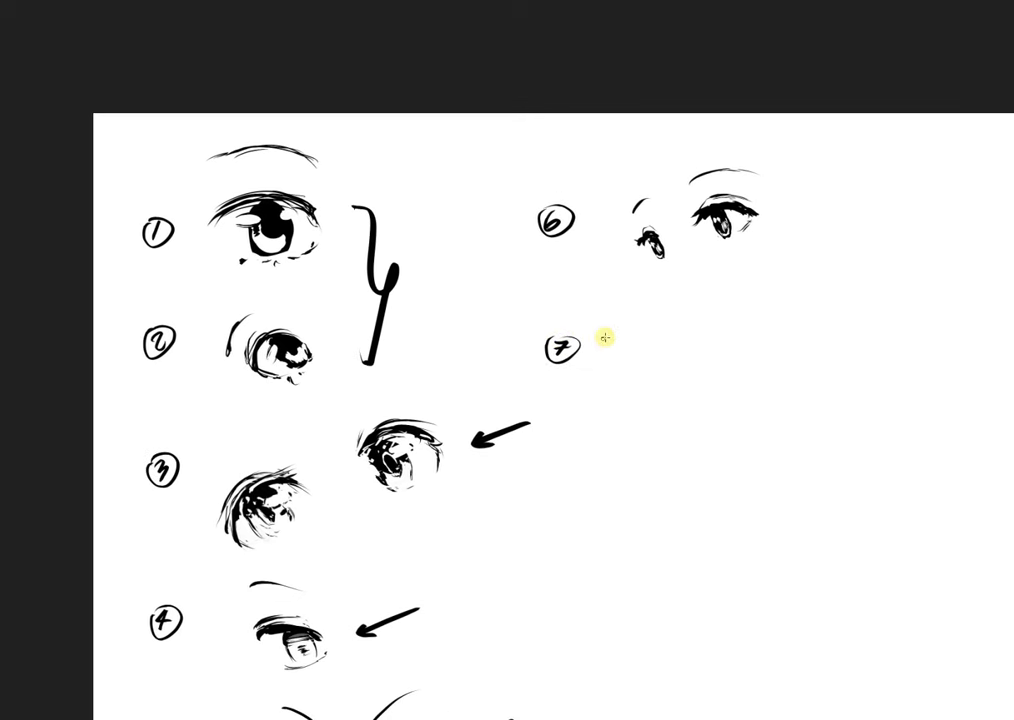
{"action": "left_click", "coordinate": [562, 348]}
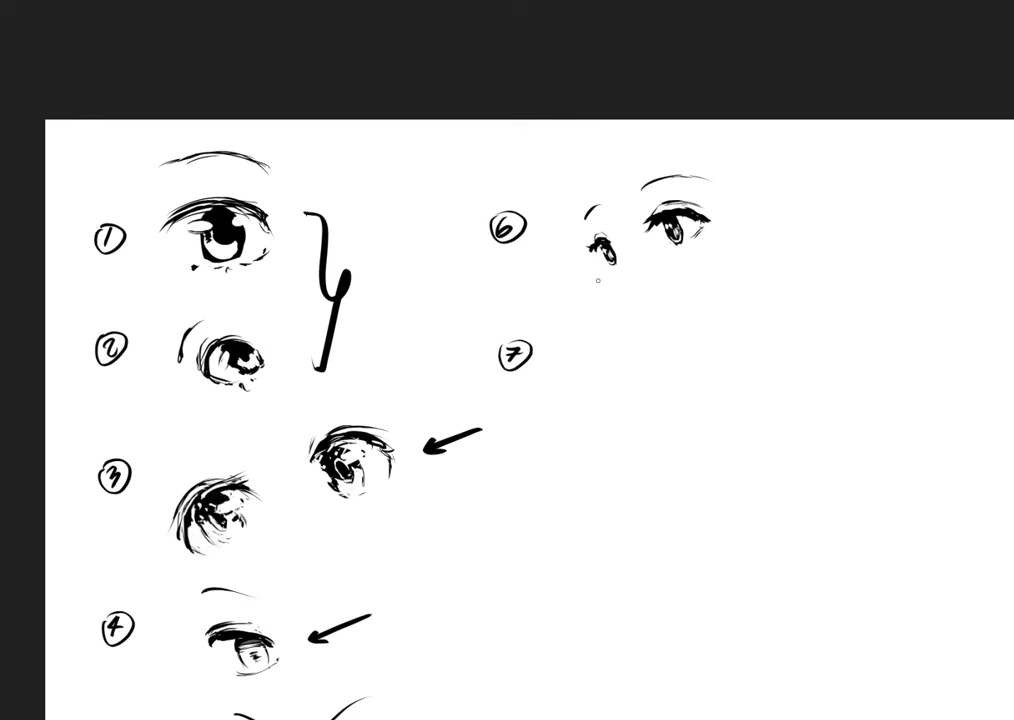
Draw the first eye of study 7 beside its number, with an arched upper lid, dark iris, white highlights and outer lashes
{"action": "left_click_drag", "start_coordinate": [627, 384], "coordinate": [613, 373]}
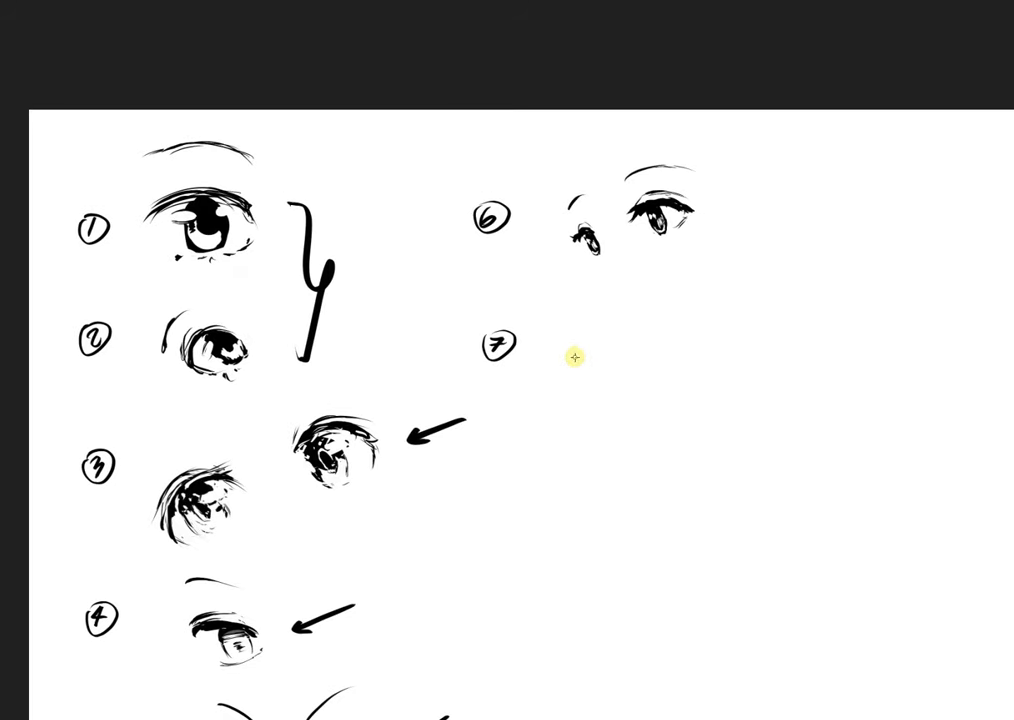
{"action": "mouse_move", "coordinate": [573, 347]}
{"action": "left_mouse_down"}
{"action": "mouse_move", "coordinate": [608, 337]}
{"action": "mouse_move", "coordinate": [570, 356]}
{"action": "mouse_move", "coordinate": [615, 340]}
{"action": "mouse_move", "coordinate": [605, 344]}
{"action": "mouse_move", "coordinate": [610, 356]}
{"action": "mouse_move", "coordinate": [602, 342]}
{"action": "mouse_move", "coordinate": [614, 358]}
{"action": "mouse_move", "coordinate": [571, 367]}
{"action": "mouse_move", "coordinate": [602, 371]}
{"action": "mouse_move", "coordinate": [620, 357]}
{"action": "mouse_move", "coordinate": [615, 365]}
{"action": "mouse_move", "coordinate": [619, 346]}
{"action": "mouse_move", "coordinate": [582, 330]}
{"action": "mouse_move", "coordinate": [575, 346]}
{"action": "mouse_move", "coordinate": [589, 335]}
{"action": "mouse_move", "coordinate": [572, 351]}
{"action": "mouse_move", "coordinate": [614, 333]}
{"action": "mouse_move", "coordinate": [576, 351]}
{"action": "left_mouse_up"}
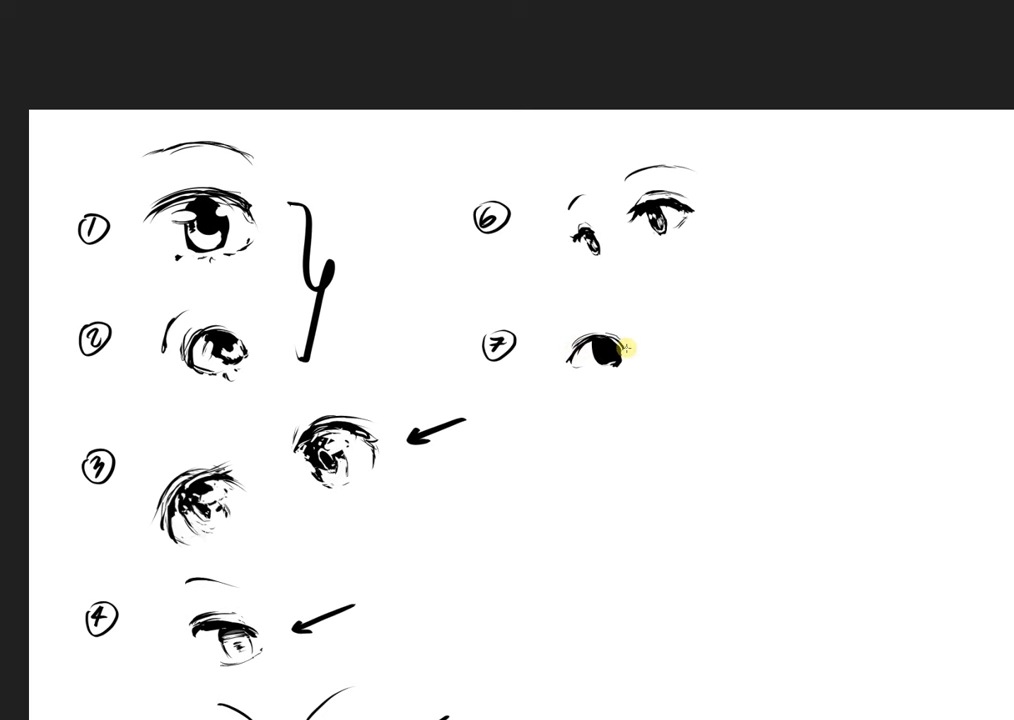
{"action": "left_click_drag", "start_coordinate": [622, 346], "coordinate": [632, 349]}
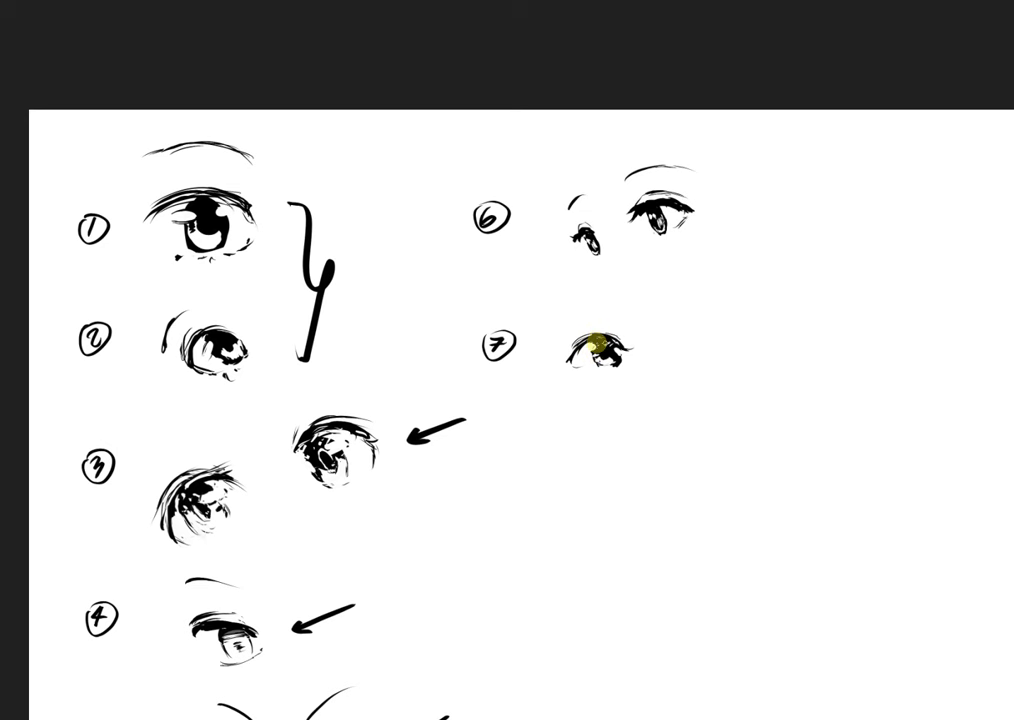
Draw a thin arched eyebrow above the eye of study 7, replacing the first attempts
{"action": "mouse_move", "coordinate": [578, 314]}
{"action": "left_mouse_down"}
{"action": "mouse_move", "coordinate": [620, 310]}
{"action": "mouse_move", "coordinate": [599, 318]}
{"action": "left_mouse_up"}
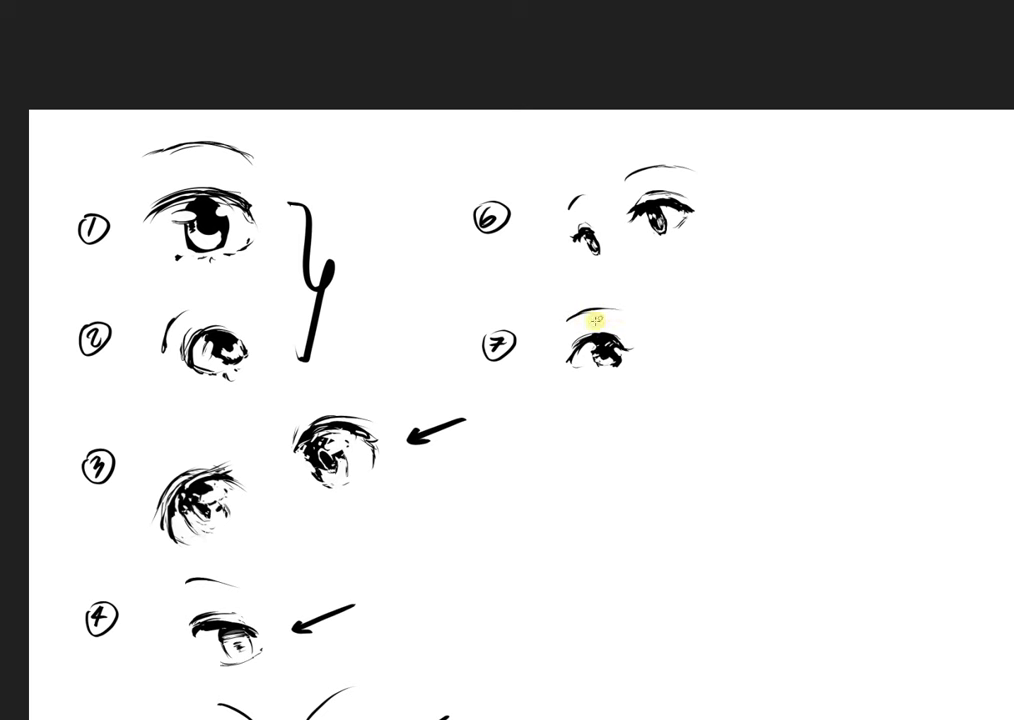
{"action": "key", "text": "ctrl+z"}
{"action": "key", "text": "ctrl+z"}
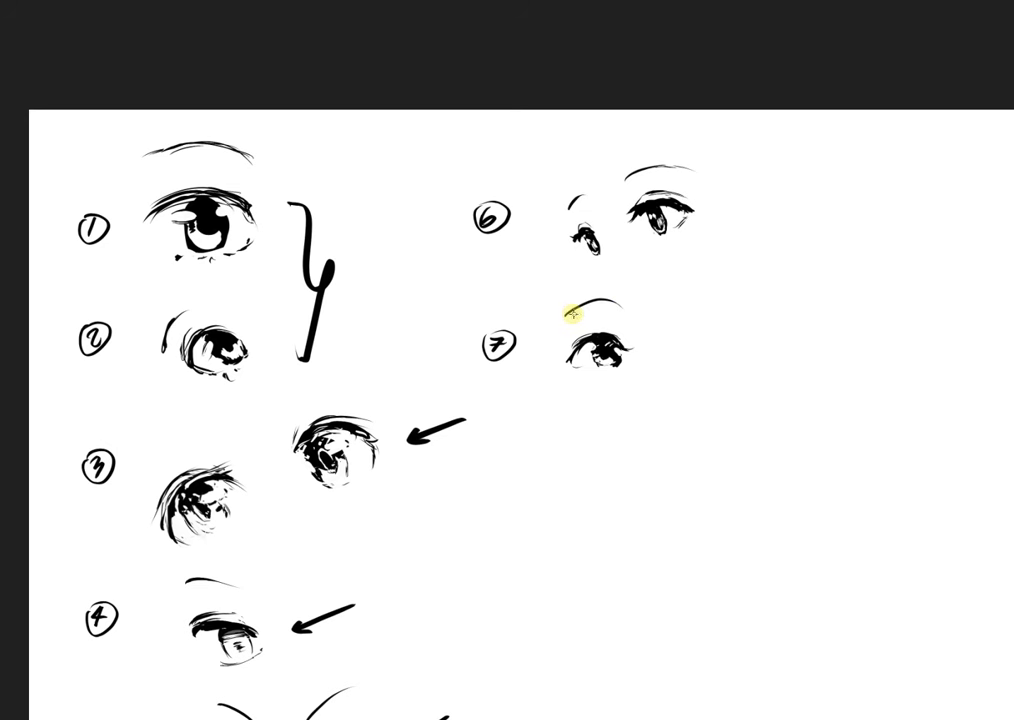
{"action": "left_click_drag", "start_coordinate": [564, 317], "coordinate": [621, 305]}
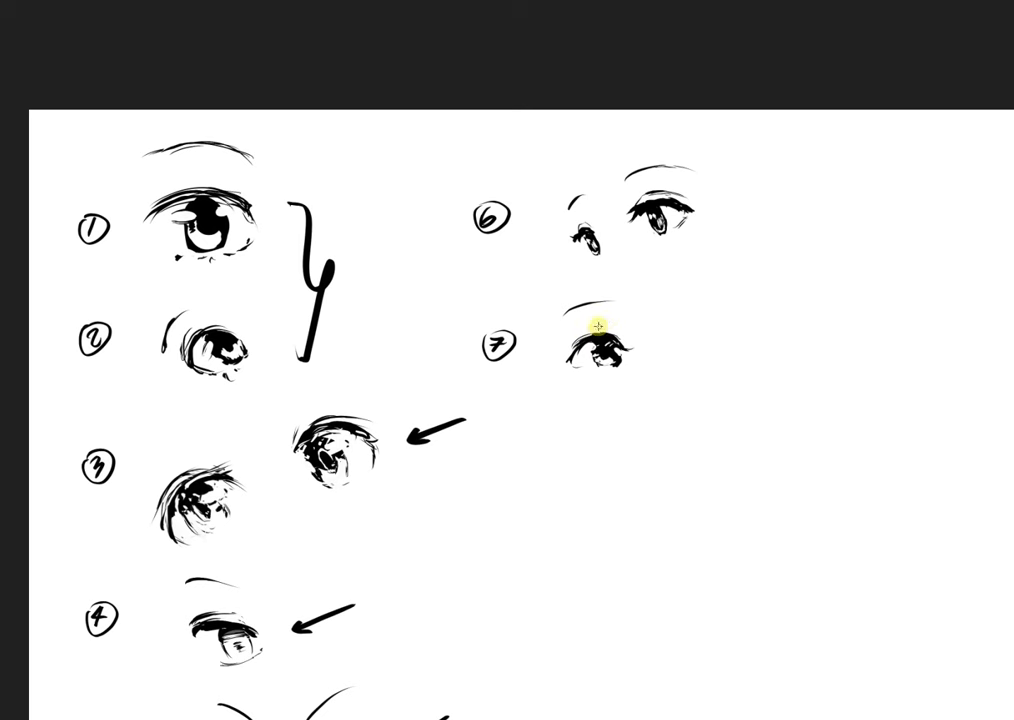
{"action": "key", "text": "ctrl+z"}
{"action": "left_click_drag", "start_coordinate": [572, 311], "coordinate": [620, 300]}
{"action": "key", "text": "ctrl+z"}
{"action": "key", "text": "ctrl+z"}
{"action": "key", "text": "ctrl+z"}
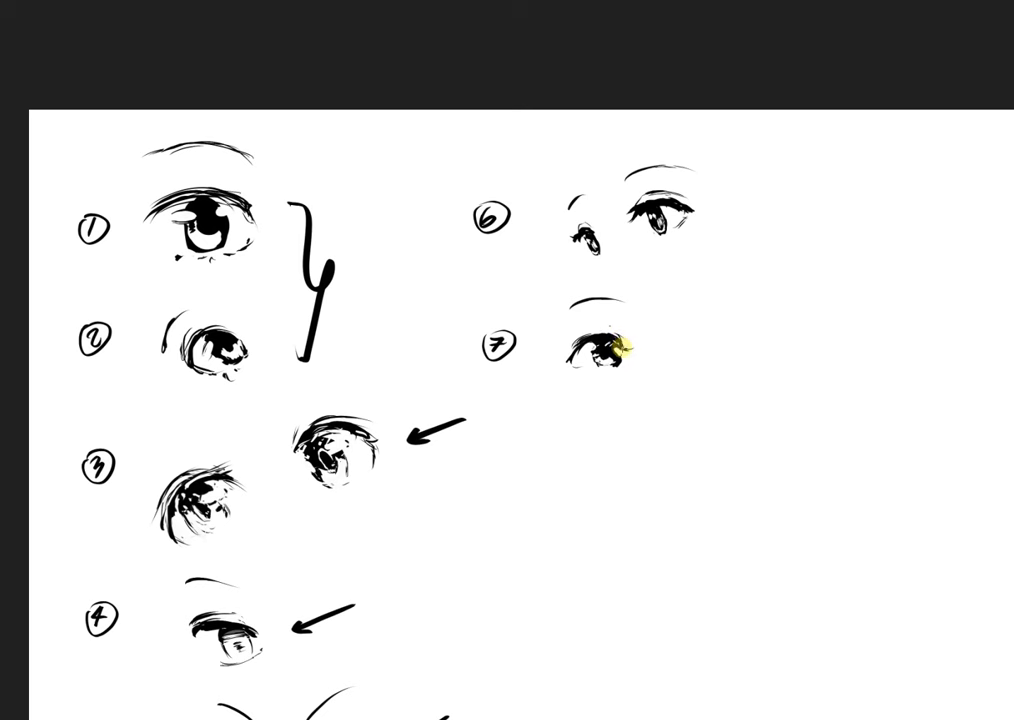
Refine the iris highlights, lashes and outer corner of the first eye in study 7
{"action": "left_click_drag", "start_coordinate": [620, 350], "coordinate": [606, 350]}
{"action": "key", "text": "ctrl+z"}
{"action": "mouse_move", "coordinate": [575, 355]}
{"action": "left_mouse_down"}
{"action": "mouse_move", "coordinate": [593, 346]}
{"action": "mouse_move", "coordinate": [581, 351]}
{"action": "left_mouse_up"}
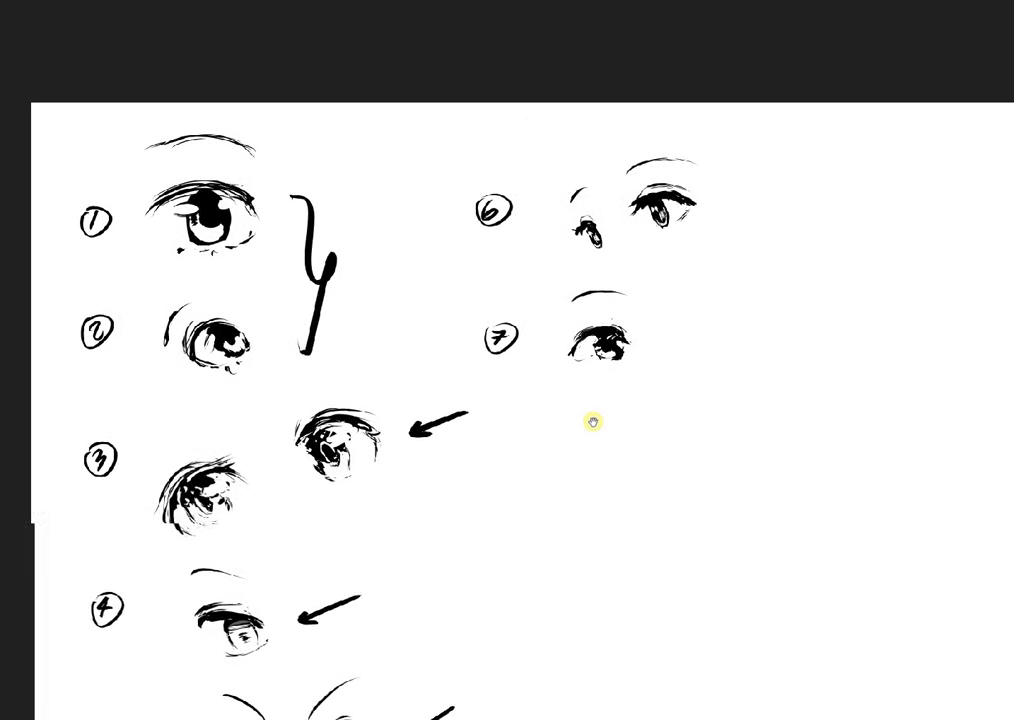
{"action": "mouse_move", "coordinate": [583, 414]}
{"action": "left_mouse_down"}
{"action": "mouse_move", "coordinate": [554, 418]}
{"action": "mouse_move", "coordinate": [583, 411]}
{"action": "left_mouse_up"}
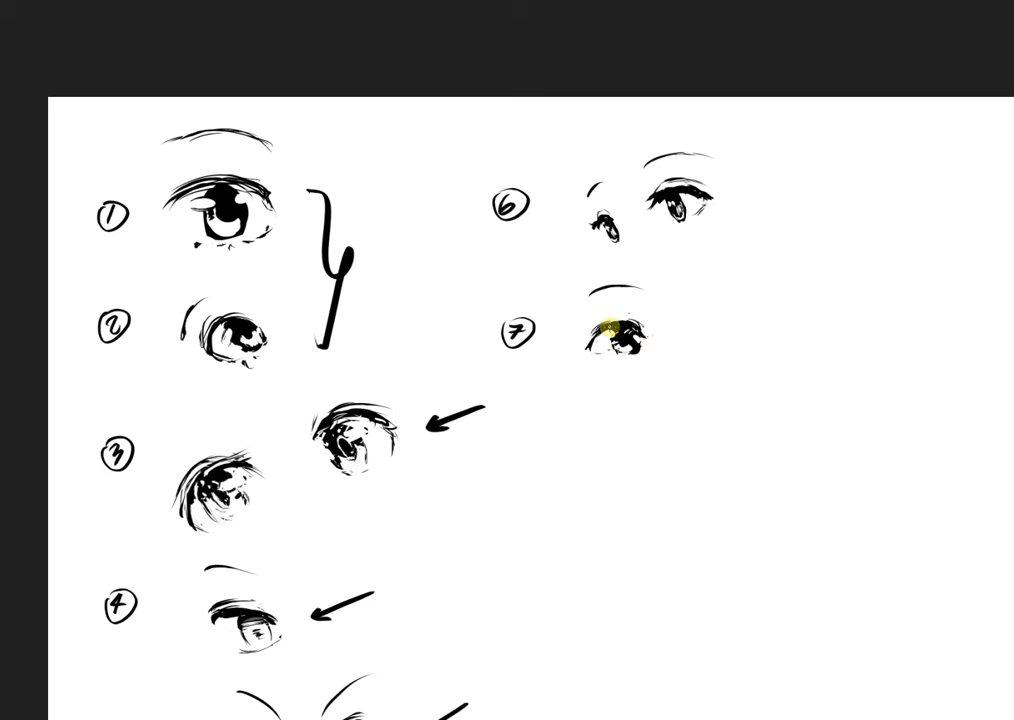
Mark the lower edge of the study 7 eye with a horizontal line, arrows and dashes, and undo the marks
{"action": "left_click_drag", "start_coordinate": [690, 351], "coordinate": [548, 351]}
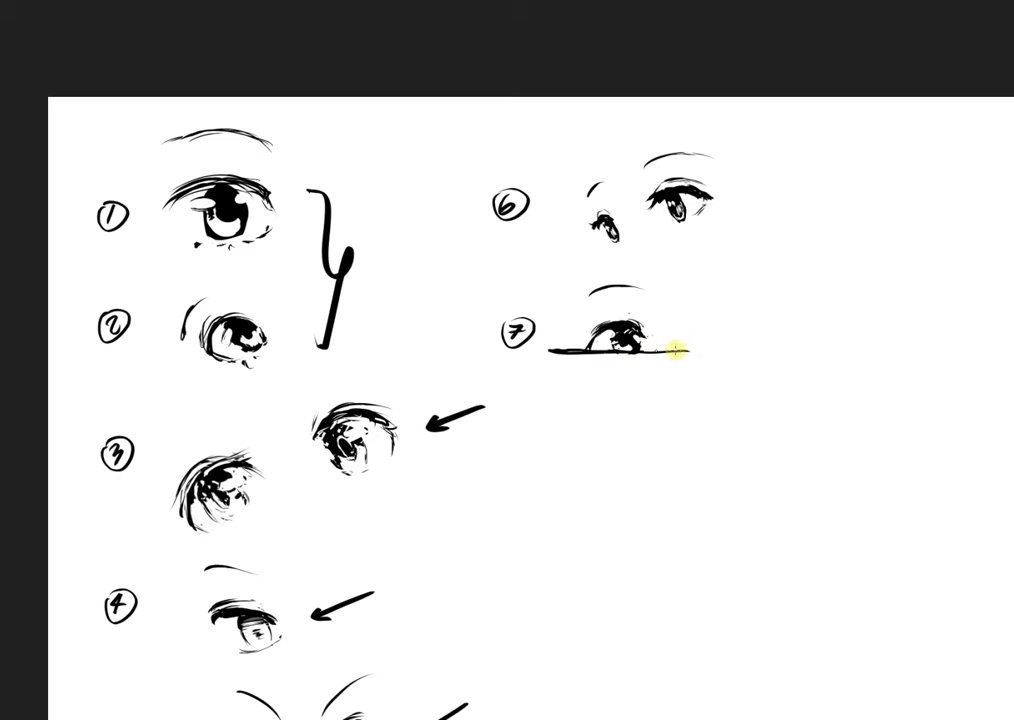
{"action": "key", "text": "ctrl+z"}
{"action": "mouse_move", "coordinate": [589, 399]}
{"action": "left_mouse_down"}
{"action": "mouse_move", "coordinate": [593, 381]}
{"action": "mouse_move", "coordinate": [582, 371]}
{"action": "mouse_move", "coordinate": [582, 380]}
{"action": "left_mouse_up"}
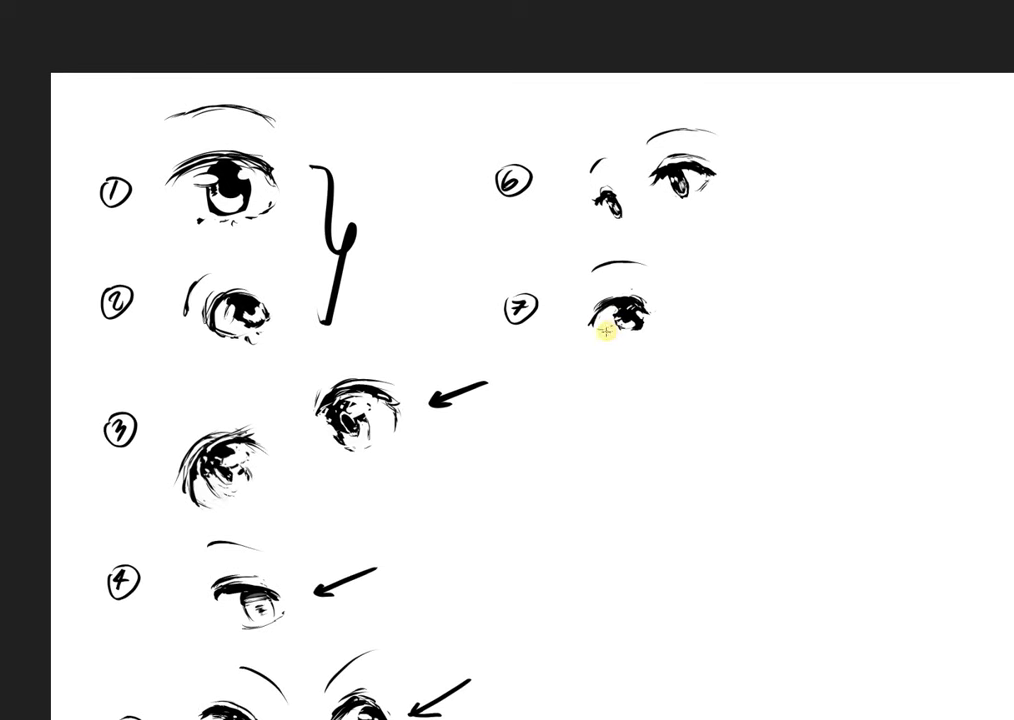
{"action": "left_click_drag", "start_coordinate": [589, 326], "coordinate": [572, 344]}
{"action": "mouse_move", "coordinate": [638, 356]}
{"action": "left_mouse_down"}
{"action": "mouse_move", "coordinate": [635, 338]}
{"action": "mouse_move", "coordinate": [601, 329]}
{"action": "left_mouse_up"}
{"action": "left_click_drag", "start_coordinate": [605, 330], "coordinate": [619, 330]}
{"action": "left_click_drag", "start_coordinate": [637, 329], "coordinate": [643, 329]}
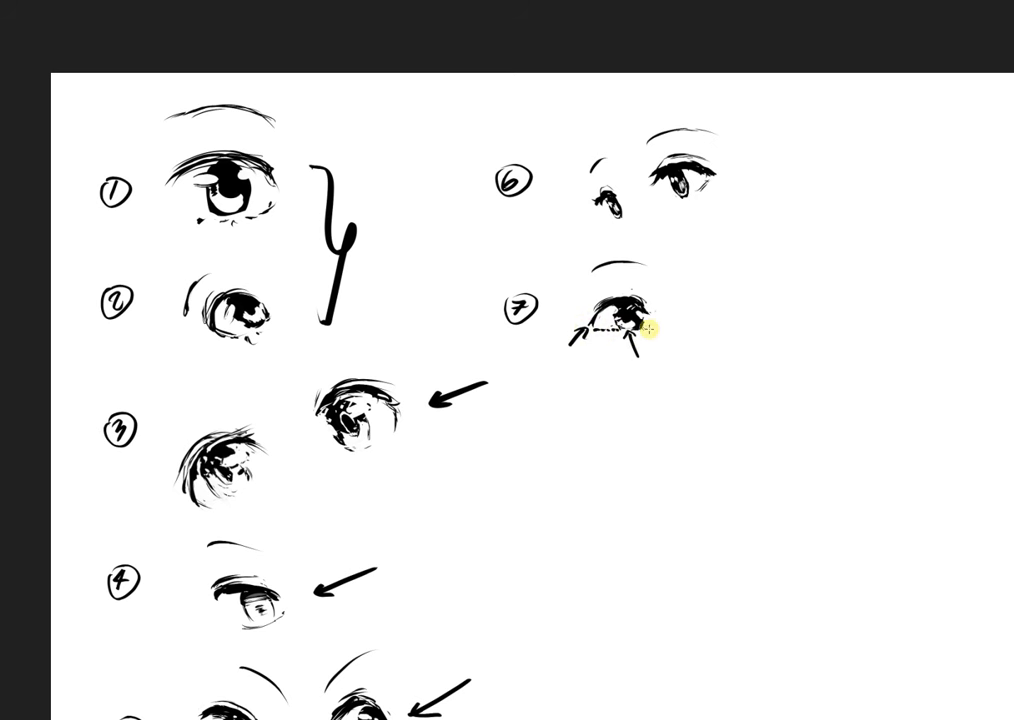
{"action": "key", "text": "ctrl+z"}
{"action": "key", "text": "ctrl+z"}
{"action": "key", "text": "ctrl+z"}
{"action": "key", "text": "ctrl+z"}
{"action": "key", "text": "ctrl+z"}
{"action": "key", "text": "ctrl+z"}
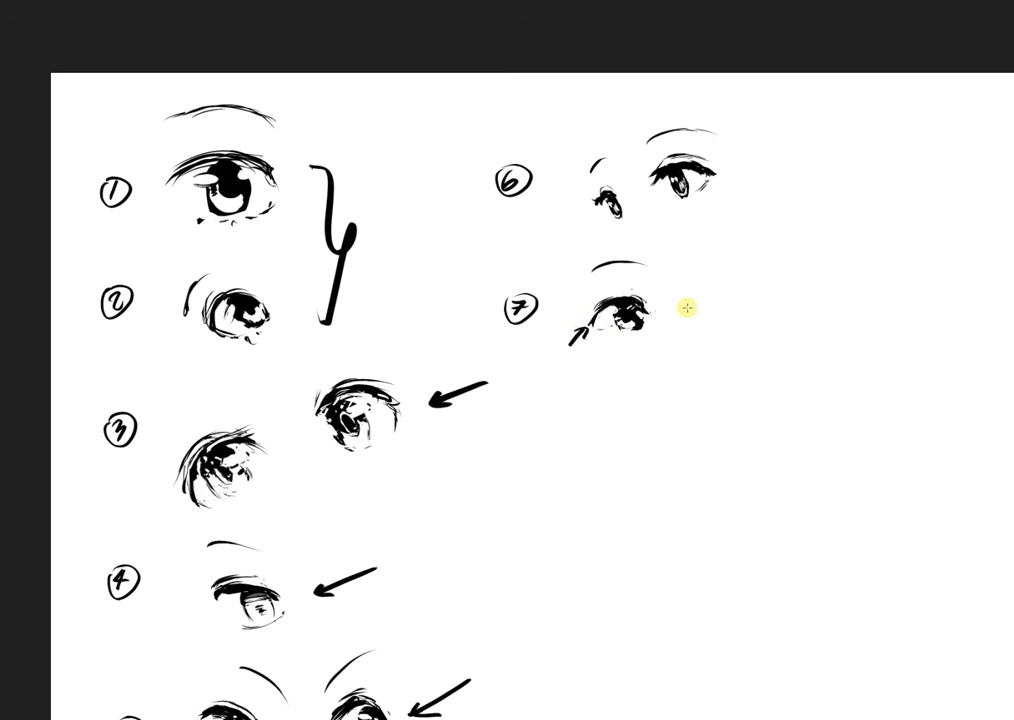
{"action": "key", "text": "ctrl+z"}
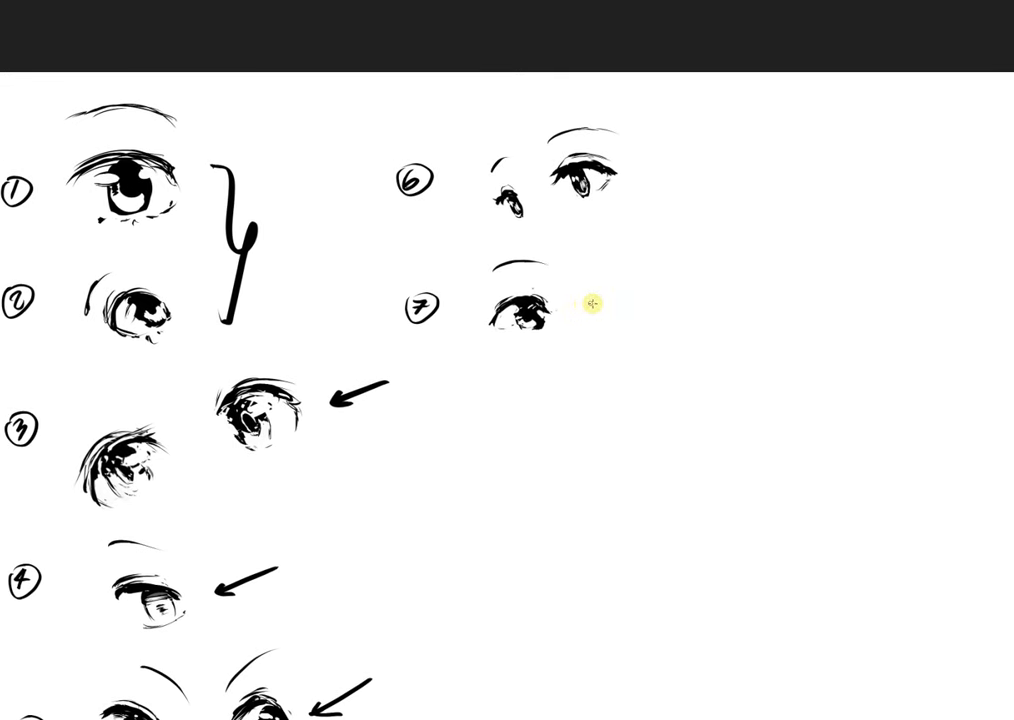
Draw the second eye of study 7 with dark lashes, a highlighted iris and a thin eyebrow, undoing a curved line tried beneath the pair
{"action": "mouse_move", "coordinate": [611, 293]}
{"action": "left_mouse_down"}
{"action": "mouse_move", "coordinate": [593, 301]}
{"action": "mouse_move", "coordinate": [625, 294]}
{"action": "mouse_move", "coordinate": [644, 306]}
{"action": "mouse_move", "coordinate": [611, 308]}
{"action": "left_mouse_up"}
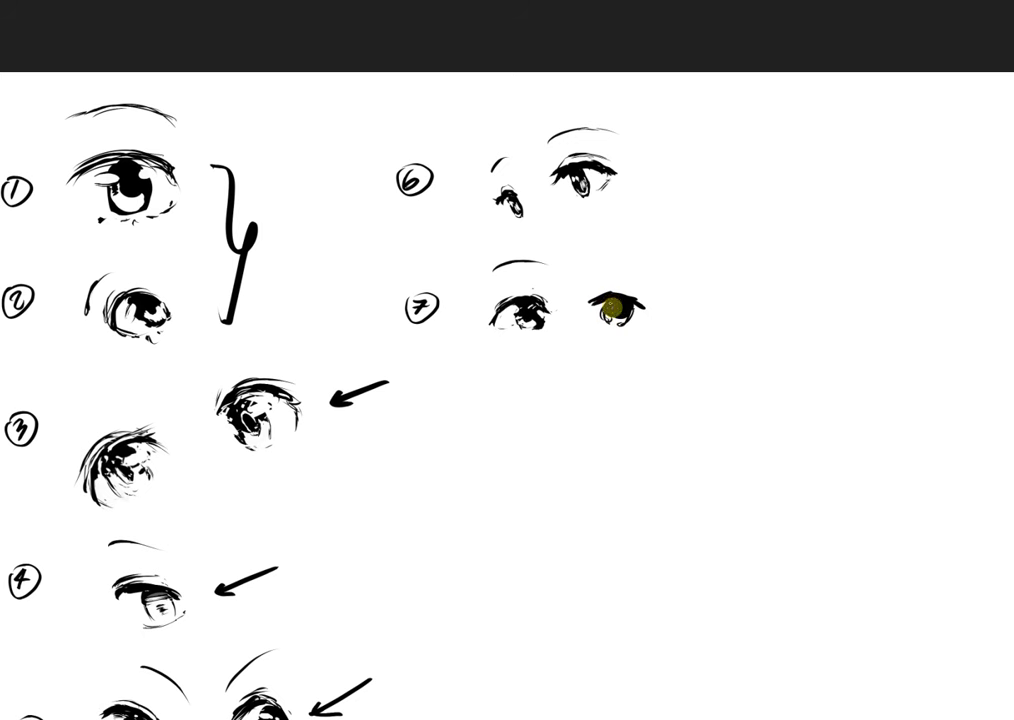
{"action": "left_click_drag", "start_coordinate": [629, 320], "coordinate": [619, 322]}
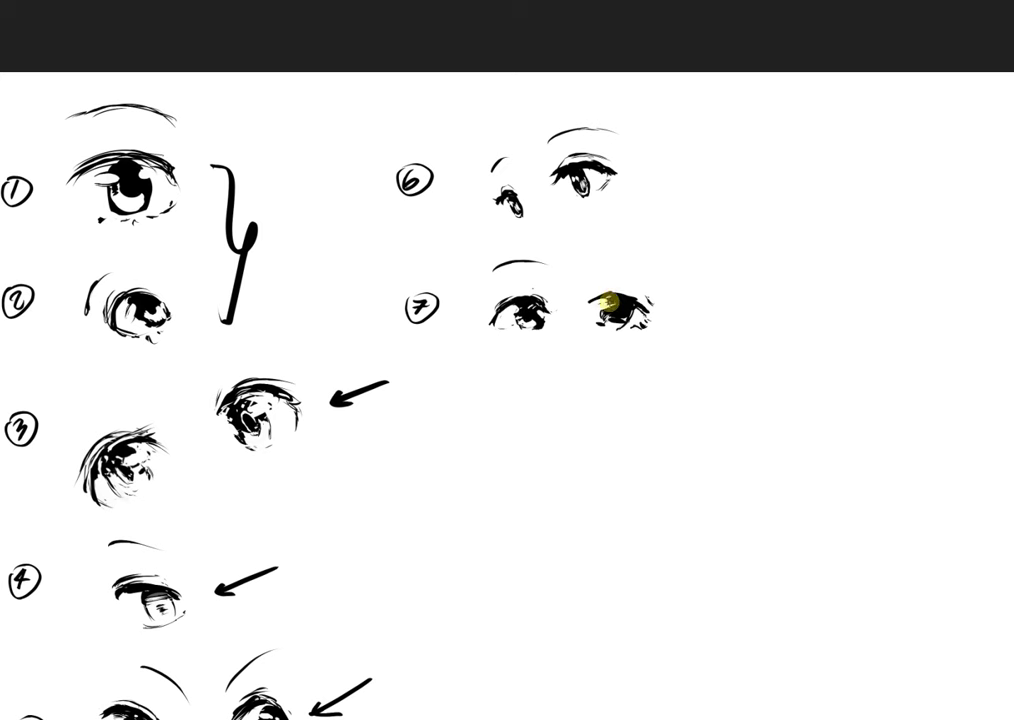
{"action": "left_click_drag", "start_coordinate": [593, 292], "coordinate": [663, 274]}
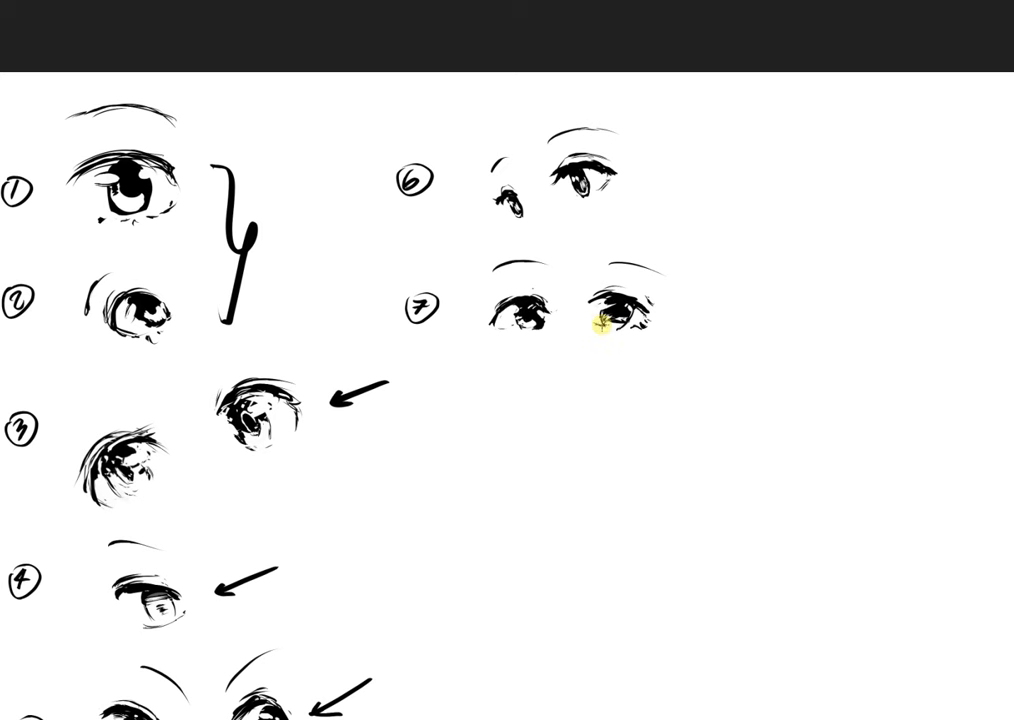
{"action": "left_click_drag", "start_coordinate": [612, 304], "coordinate": [620, 312]}
{"action": "key", "text": "ctrl+z"}
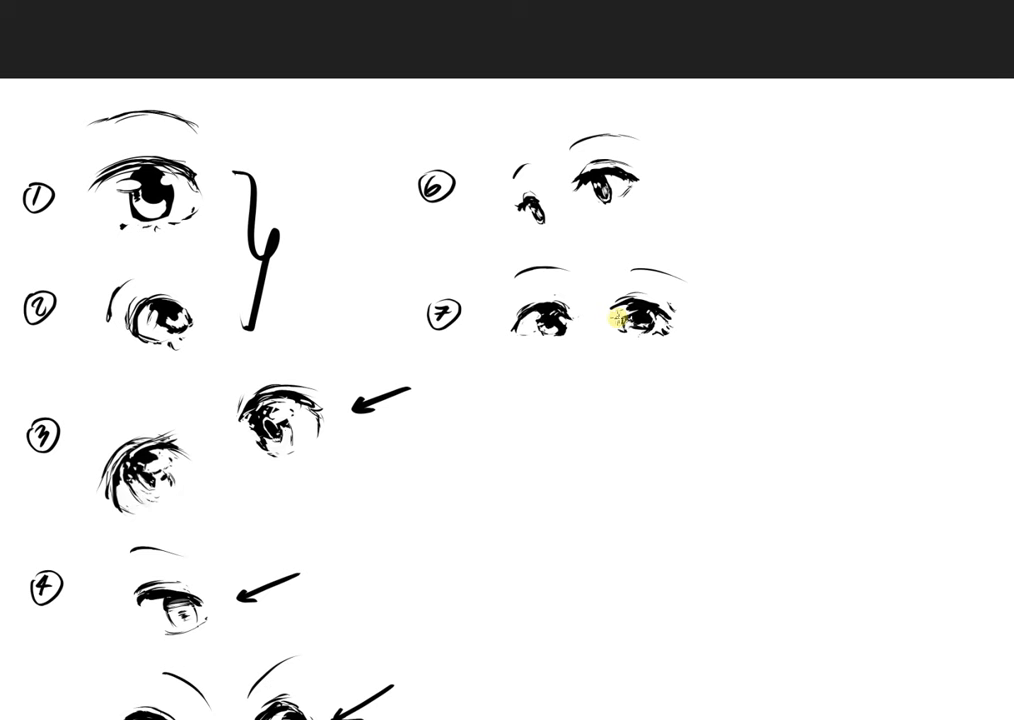
{"action": "left_click_drag", "start_coordinate": [527, 352], "coordinate": [692, 350]}
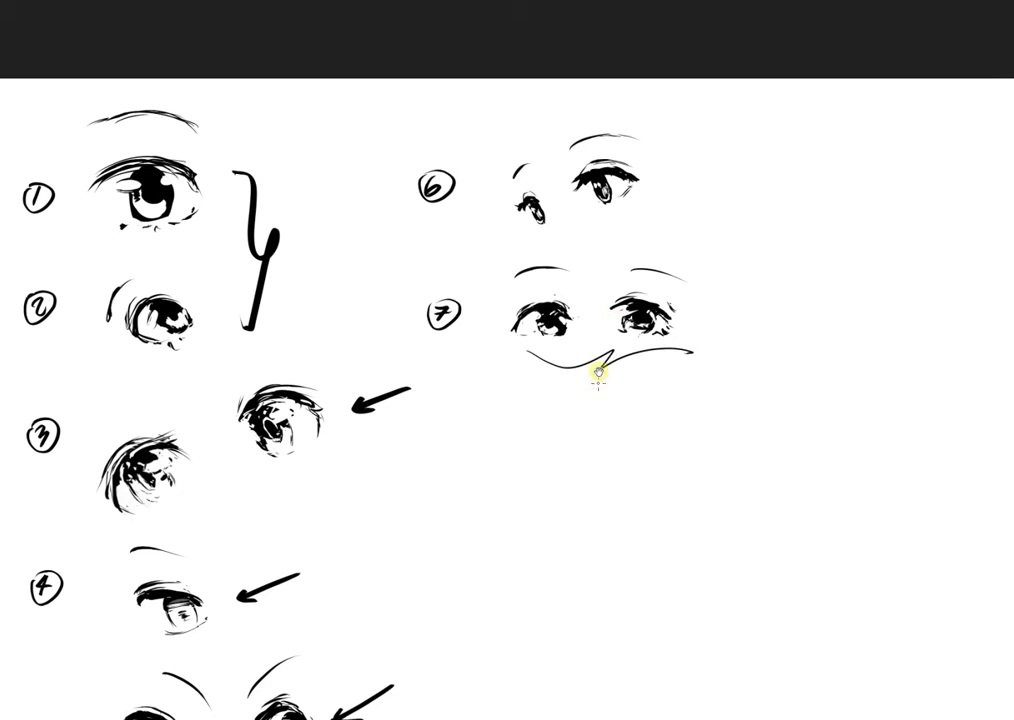
{"action": "key", "text": "ctrl+z"}
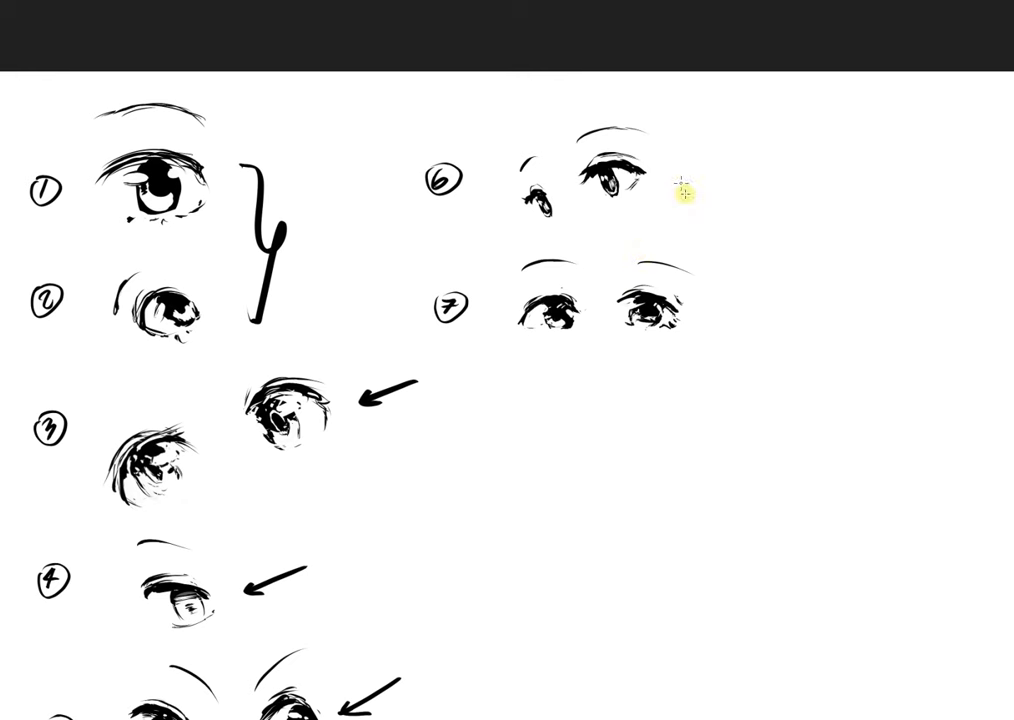
Lasso the second eye of study 7 with its eyebrow and move it slightly lower and farther from the first eye
{"action": "left_click_drag", "start_coordinate": [617, 268], "coordinate": [740, 334]}
{"action": "left_click_drag", "start_coordinate": [774, 263], "coordinate": [670, 233]}
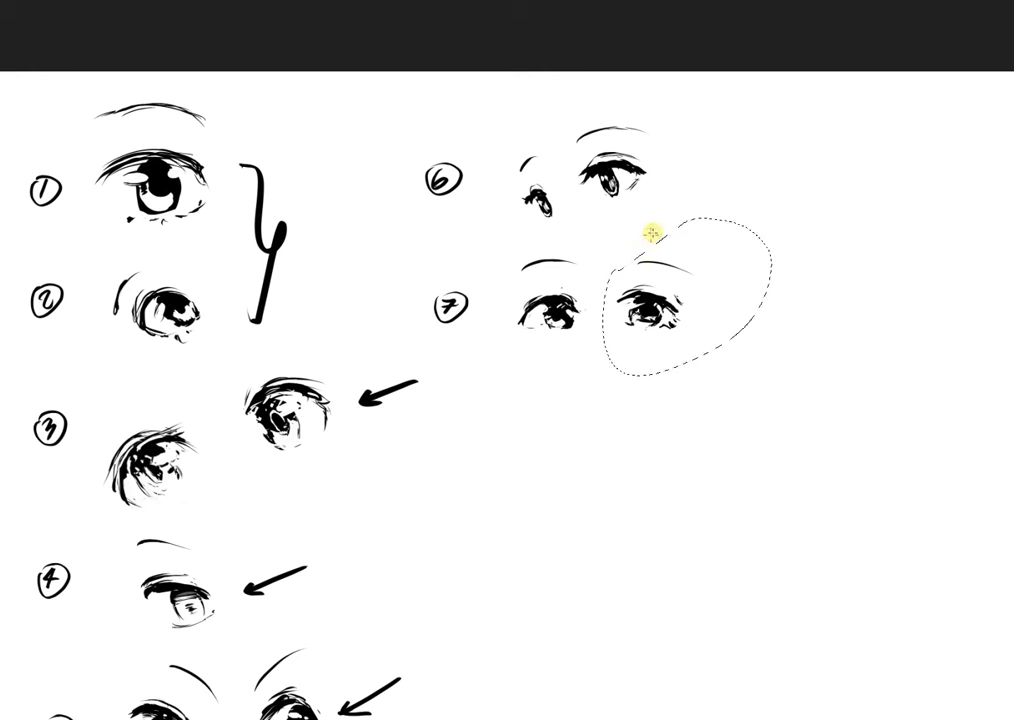
{"action": "key", "text": "ctrl+t"}
{"action": "mouse_move", "coordinate": [662, 280]}
{"action": "left_mouse_down"}
{"action": "mouse_move", "coordinate": [706, 294]}
{"action": "mouse_move", "coordinate": [686, 292]}
{"action": "left_mouse_up"}
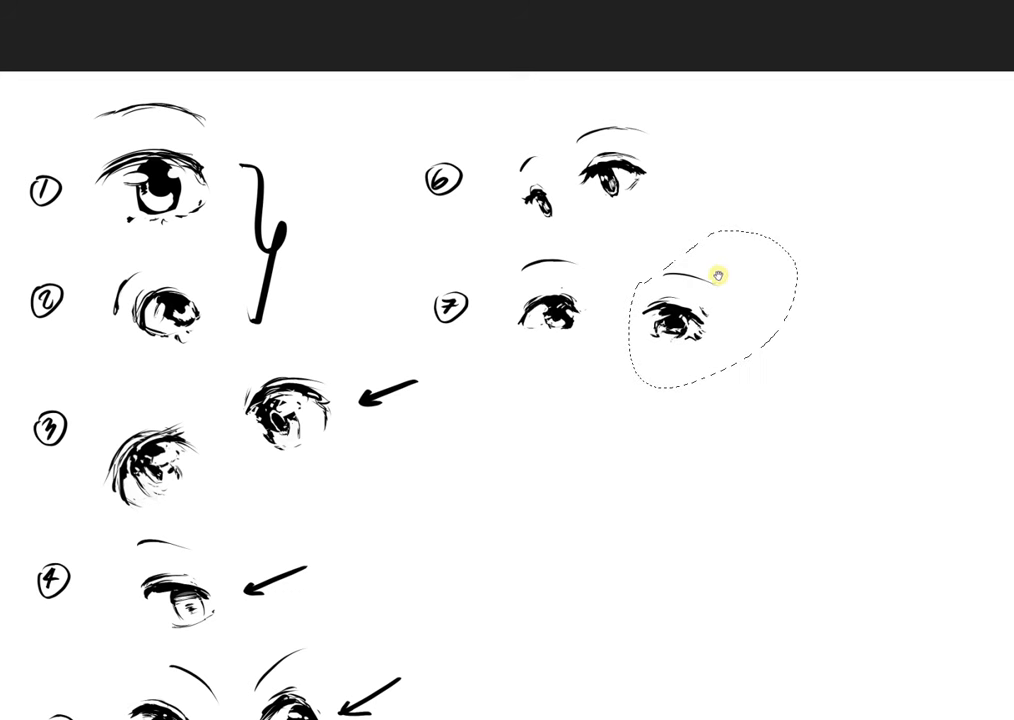
{"action": "key", "text": "Return"}
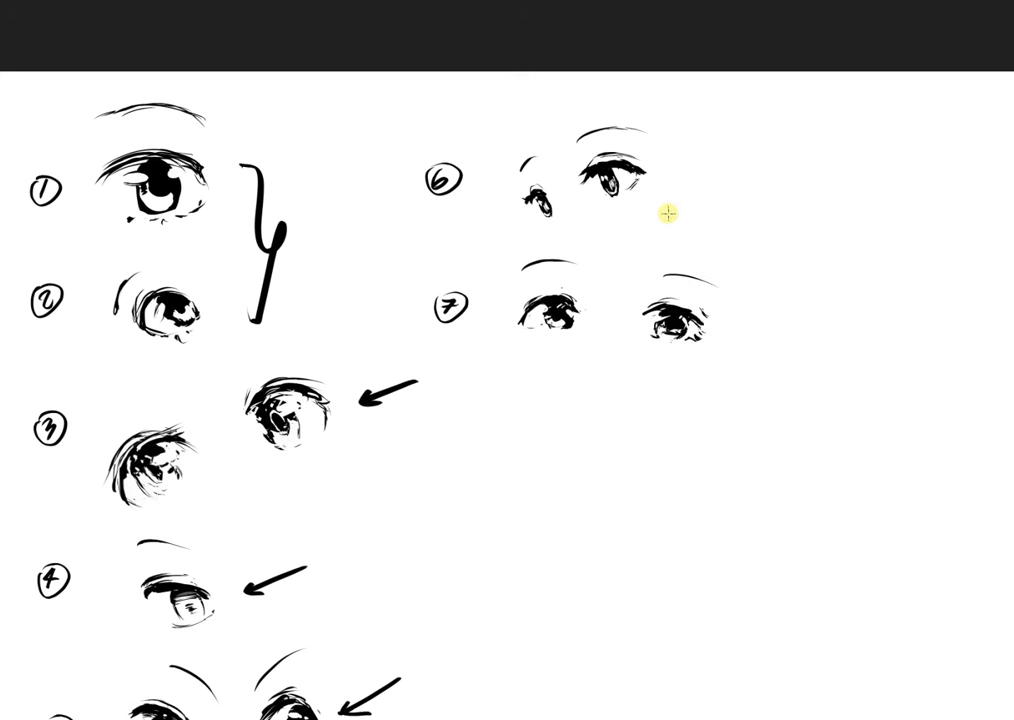
{"action": "key", "text": "m"}
{"action": "key", "text": "m"}
{"action": "left_click_drag", "start_coordinate": [687, 327], "coordinate": [708, 335]}
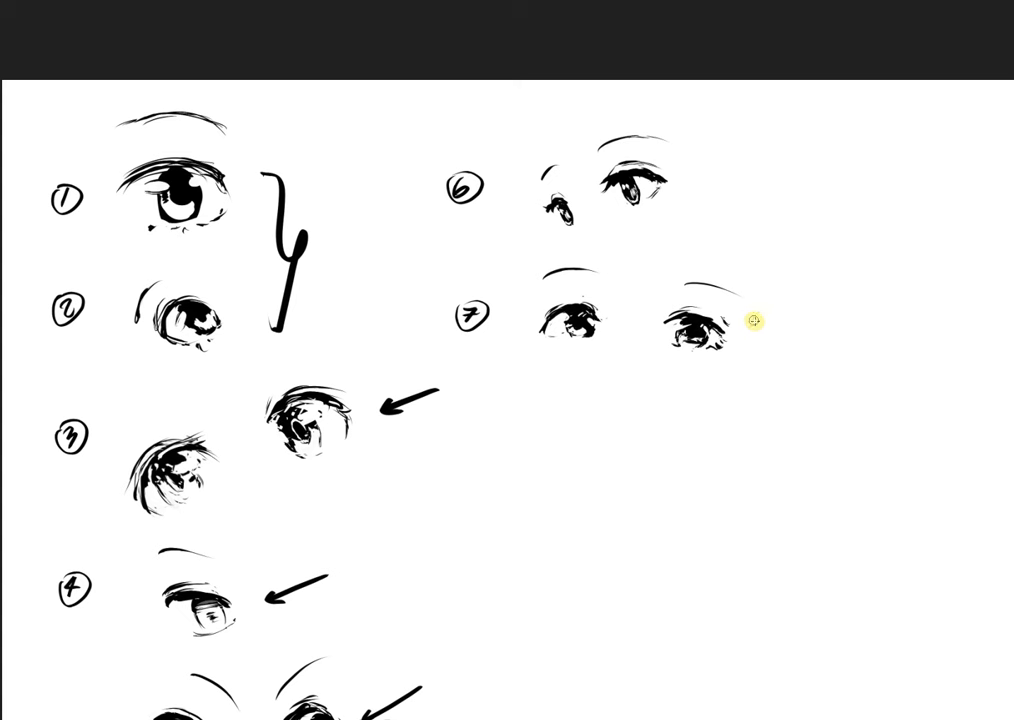
{"action": "mouse_move", "coordinate": [728, 332]}
{"action": "left_mouse_down"}
{"action": "mouse_move", "coordinate": [690, 331]}
{"action": "mouse_move", "coordinate": [690, 322]}
{"action": "left_mouse_up"}
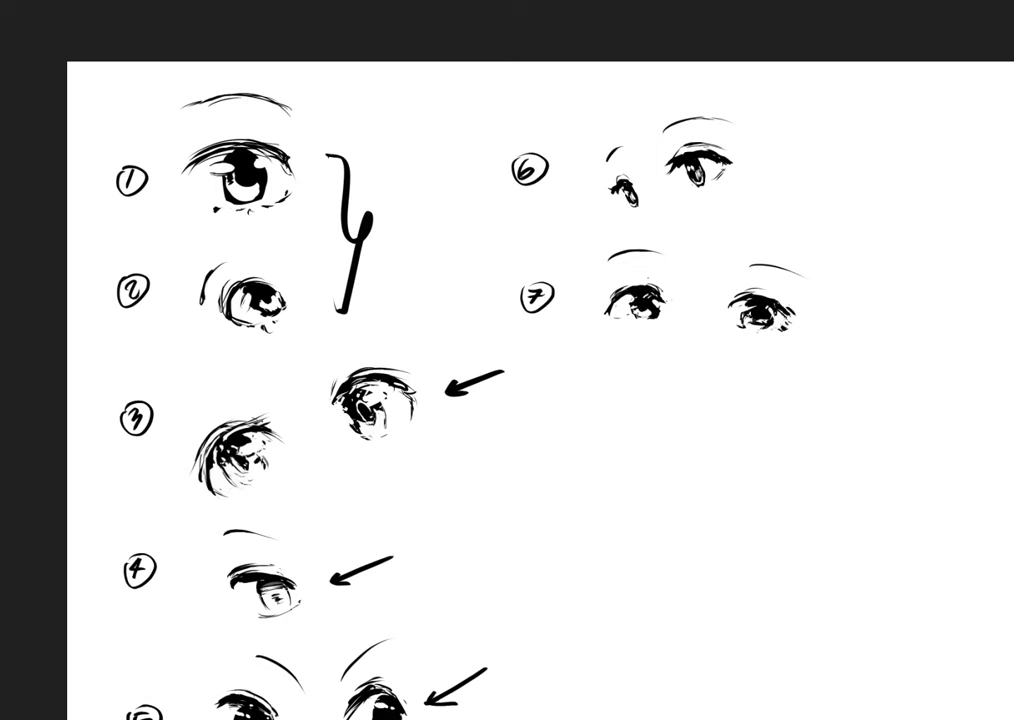
{"action": "mouse_move", "coordinate": [781, 369]}
{"action": "left_mouse_down"}
{"action": "mouse_move", "coordinate": [745, 364]}
{"action": "mouse_move", "coordinate": [682, 379]}
{"action": "mouse_move", "coordinate": [704, 369]}
{"action": "left_mouse_up"}
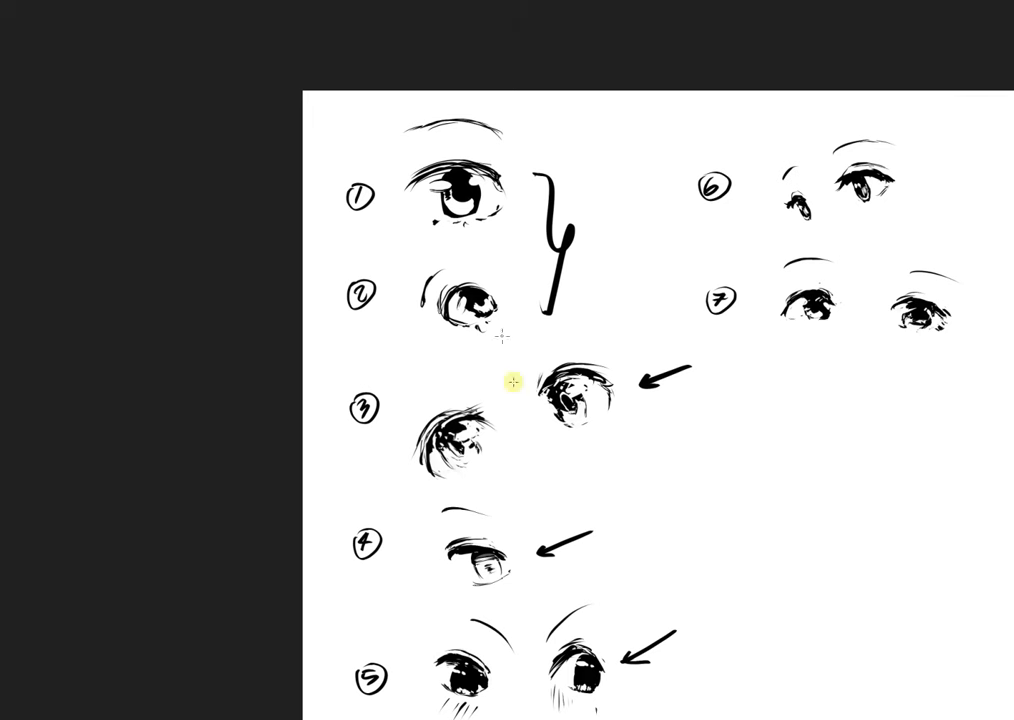
{"action": "scroll", "coordinate": [550, 398], "scroll_direction": "down", "scroll_amount": 1}
{"action": "left_click_drag", "start_coordinate": [584, 344], "coordinate": [713, 353]}
{"action": "left_click_drag", "start_coordinate": [584, 477], "coordinate": [557, 514]}
{"action": "key", "text": "ctrl+z"}
{"action": "mouse_move", "coordinate": [854, 446]}
{"action": "left_mouse_down"}
{"action": "mouse_move", "coordinate": [654, 410]}
{"action": "mouse_move", "coordinate": [636, 396]}
{"action": "mouse_move", "coordinate": [704, 328]}
{"action": "left_mouse_up"}
{"action": "left_click_drag", "start_coordinate": [493, 405], "coordinate": [804, 410]}
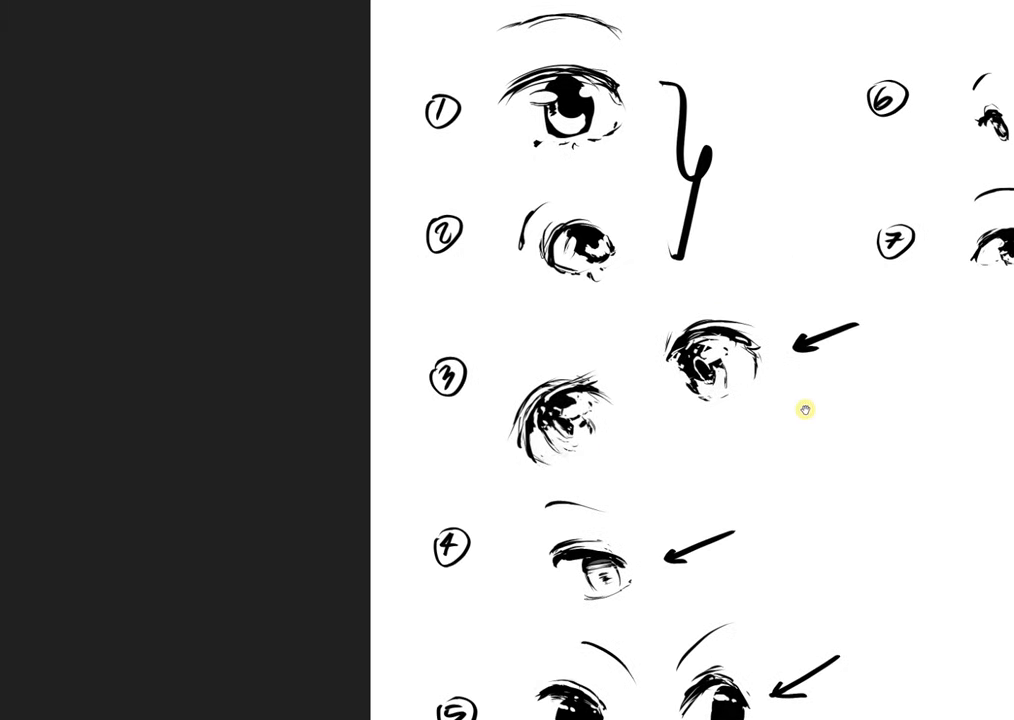
{"action": "mouse_move", "coordinate": [618, 430]}
{"action": "left_mouse_down"}
{"action": "mouse_move", "coordinate": [670, 425]}
{"action": "mouse_move", "coordinate": [487, 416]}
{"action": "mouse_move", "coordinate": [482, 453]}
{"action": "mouse_move", "coordinate": [503, 435]}
{"action": "left_mouse_up"}
{"action": "left_click_drag", "start_coordinate": [692, 407], "coordinate": [681, 407]}
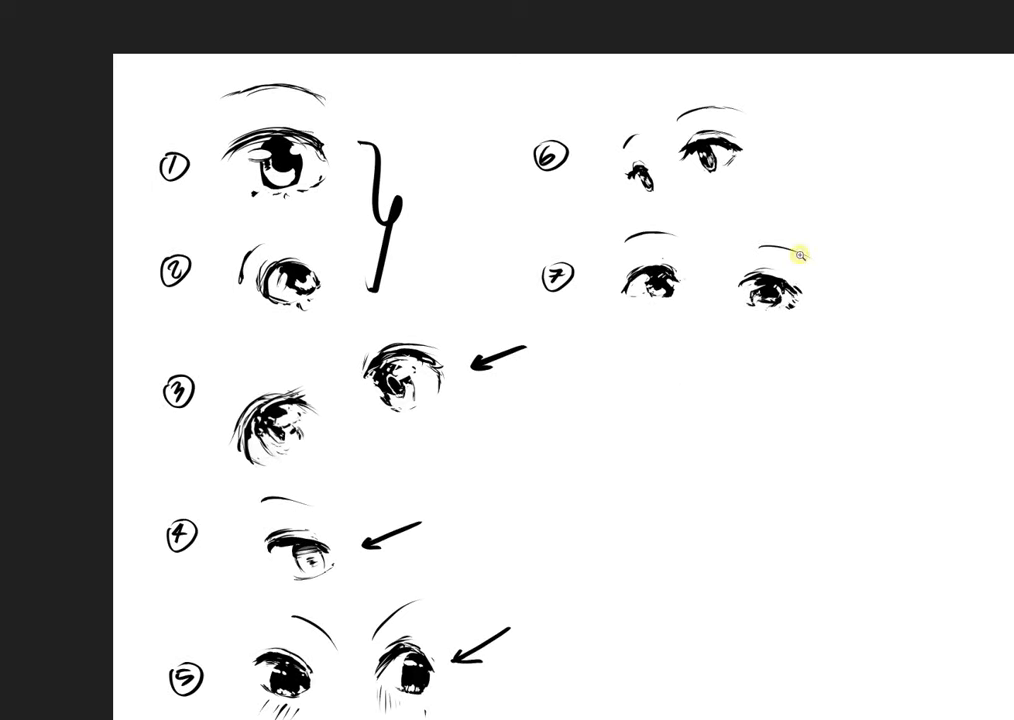
{"action": "left_click_drag", "start_coordinate": [745, 276], "coordinate": [760, 290]}
{"action": "left_click_drag", "start_coordinate": [475, 389], "coordinate": [733, 434]}
Draw loose lines in the blank area below the study 3 arrow and undo them
{"action": "mouse_move", "coordinate": [820, 468]}
{"action": "left_mouse_down"}
{"action": "mouse_move", "coordinate": [663, 475]}
{"action": "mouse_move", "coordinate": [665, 489]}
{"action": "mouse_move", "coordinate": [696, 504]}
{"action": "left_mouse_up"}
{"action": "key", "text": "ctrl+z"}
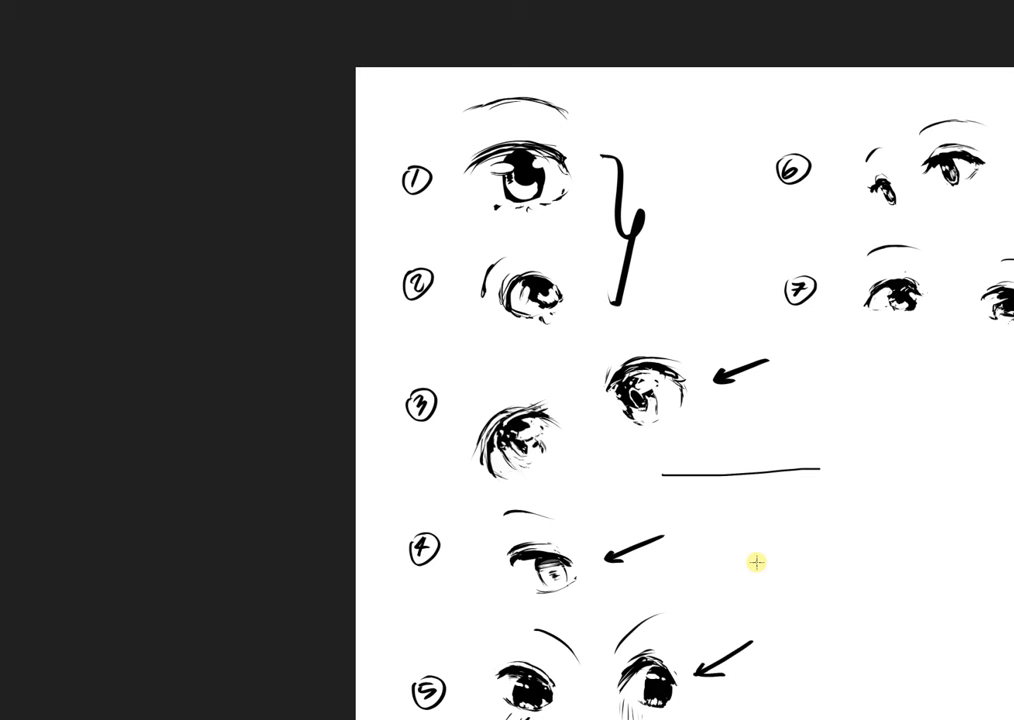
{"action": "key", "text": "ctrl+z"}
{"action": "left_click_drag", "start_coordinate": [860, 568], "coordinate": [651, 462]}
{"action": "left_click_drag", "start_coordinate": [651, 462], "coordinate": [688, 463]}
{"action": "mouse_move", "coordinate": [768, 540]}
{"action": "left_mouse_down"}
{"action": "mouse_move", "coordinate": [702, 514]}
{"action": "mouse_move", "coordinate": [729, 500]}
{"action": "left_mouse_up"}
{"action": "key", "text": "ctrl+z"}
{"action": "key", "text": "ctrl+z"}
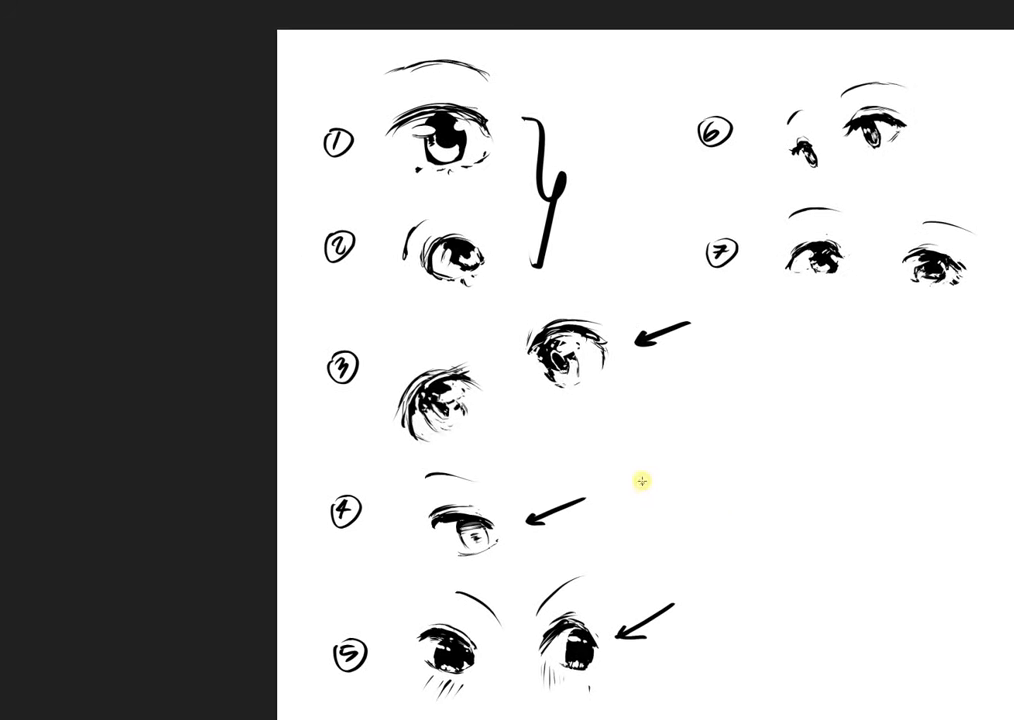
Draw long diagonal lines in the blank area between the study 3 and study 4 arrows, undoing each one
{"action": "left_click_drag", "start_coordinate": [724, 378], "coordinate": [578, 472]}
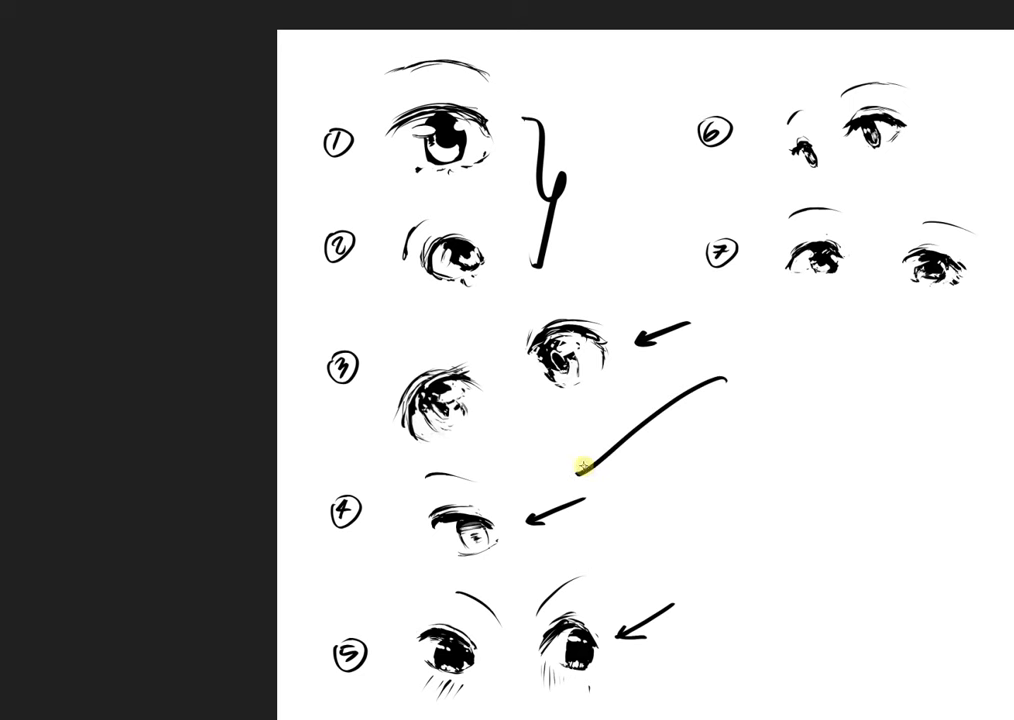
{"action": "key", "text": "ctrl+z"}
{"action": "left_click_drag", "start_coordinate": [690, 375], "coordinate": [510, 495]}
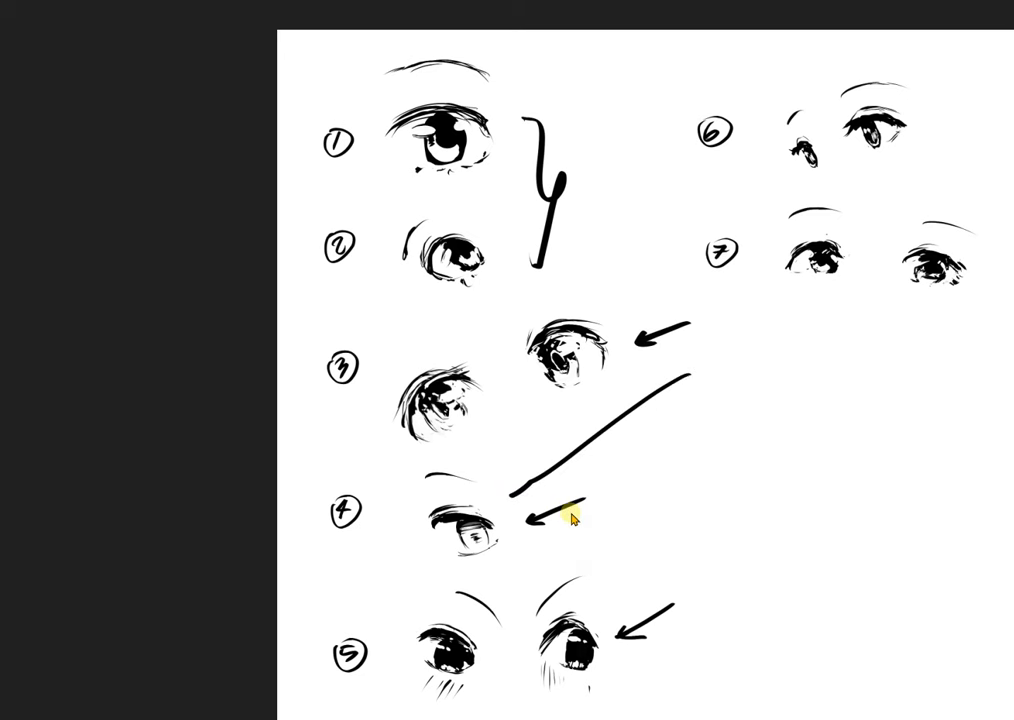
{"action": "key", "text": "ctrl+z"}
Draw a small arrow pointing down at the upper lashes of study 5's second eye and undo it
{"action": "left_click_drag", "start_coordinate": [543, 502], "coordinate": [643, 471]}
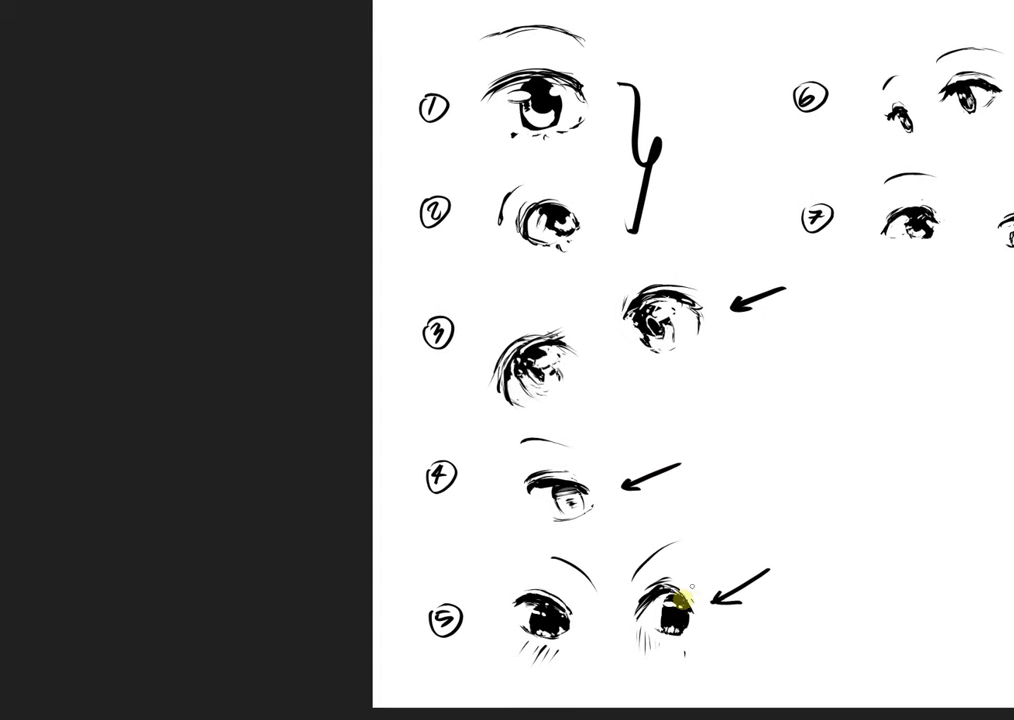
{"action": "mouse_move", "coordinate": [706, 545]}
{"action": "left_mouse_down"}
{"action": "mouse_move", "coordinate": [694, 576]}
{"action": "mouse_move", "coordinate": [703, 572]}
{"action": "left_mouse_up"}
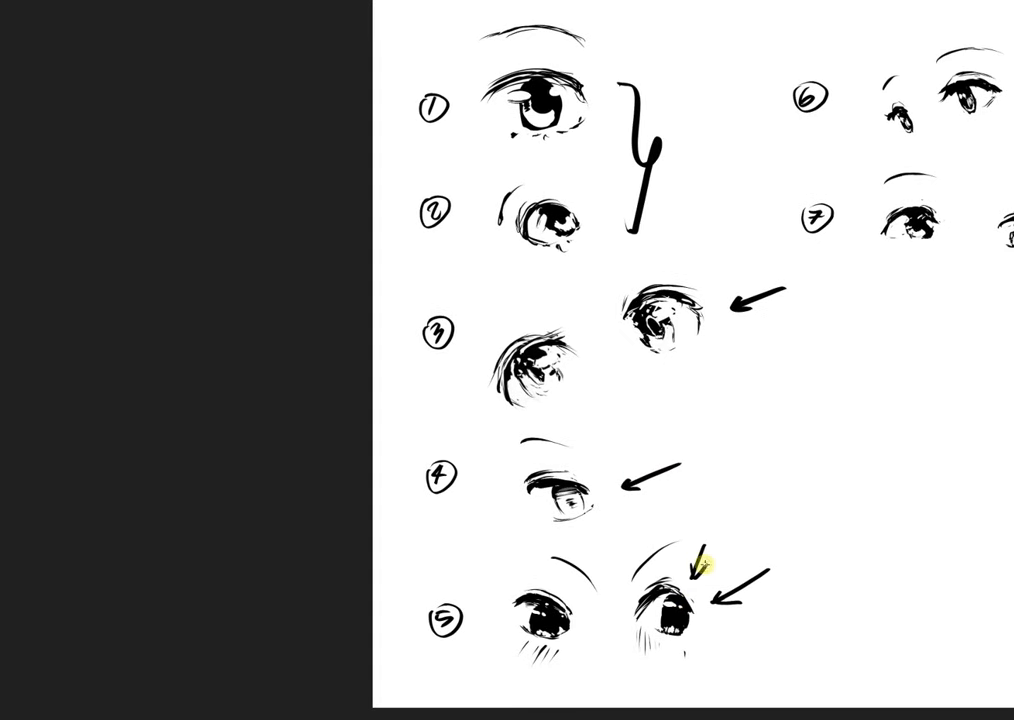
{"action": "key", "text": "ctrl+z"}
{"action": "key", "text": "ctrl+z"}
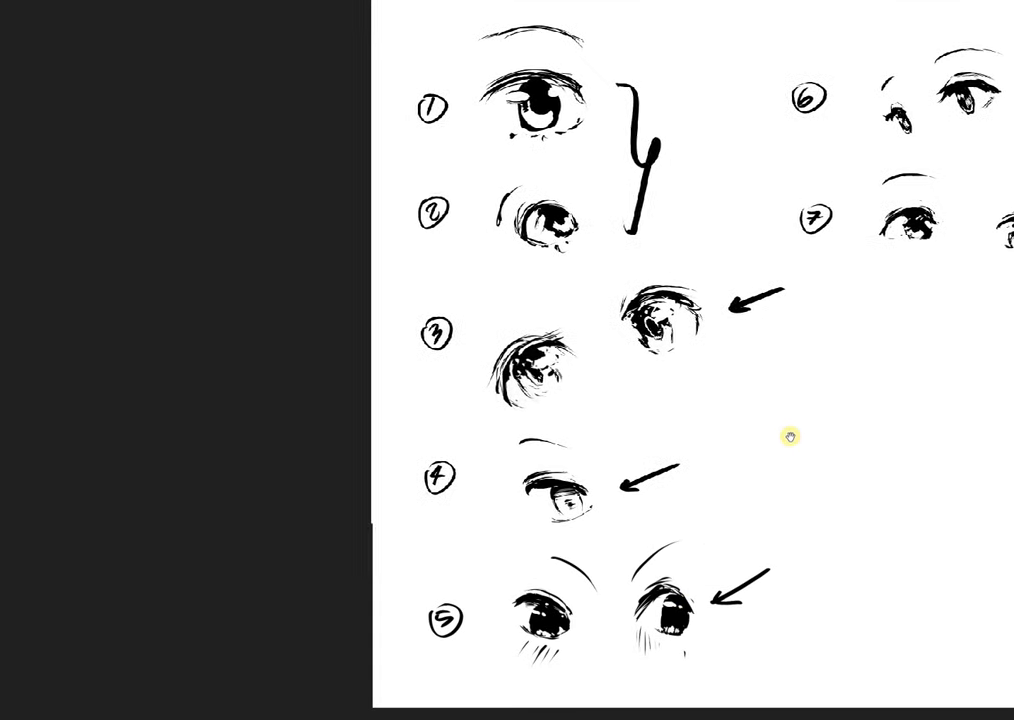
Write a circled number 8 below the circled 7, undoing the failed strokes along the way
{"action": "left_click_drag", "start_coordinate": [790, 437], "coordinate": [752, 487]}
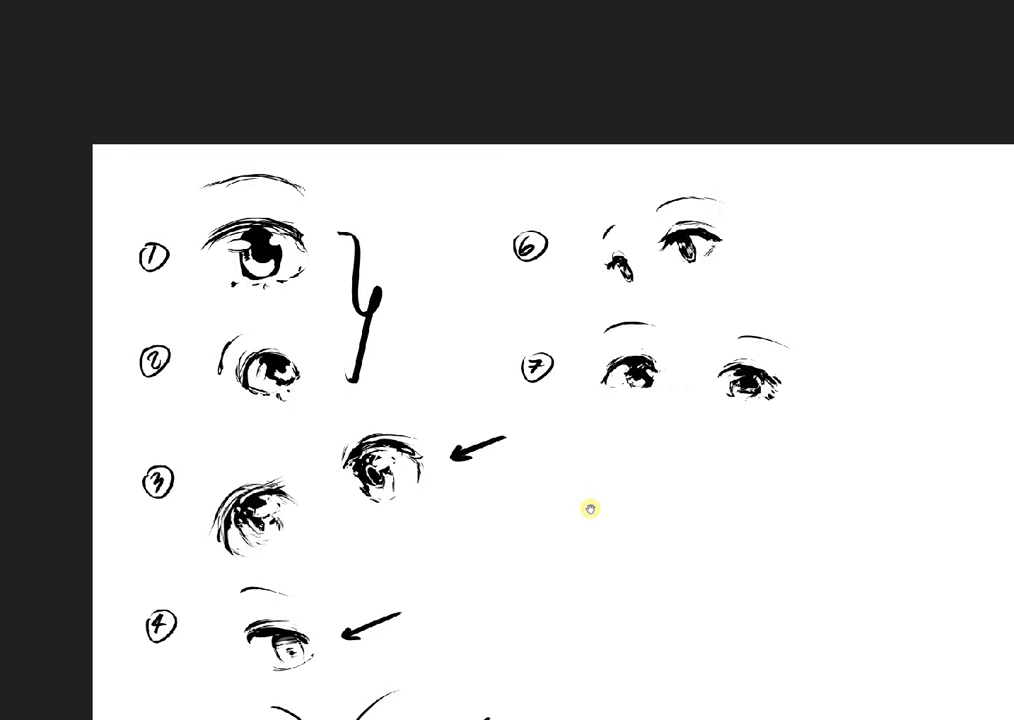
{"action": "mouse_move", "coordinate": [590, 509]}
{"action": "left_mouse_down"}
{"action": "mouse_move", "coordinate": [606, 454]}
{"action": "mouse_move", "coordinate": [674, 403]}
{"action": "mouse_move", "coordinate": [717, 410]}
{"action": "mouse_move", "coordinate": [776, 389]}
{"action": "mouse_move", "coordinate": [810, 403]}
{"action": "mouse_move", "coordinate": [772, 441]}
{"action": "mouse_move", "coordinate": [770, 422]}
{"action": "mouse_move", "coordinate": [724, 425]}
{"action": "left_mouse_up"}
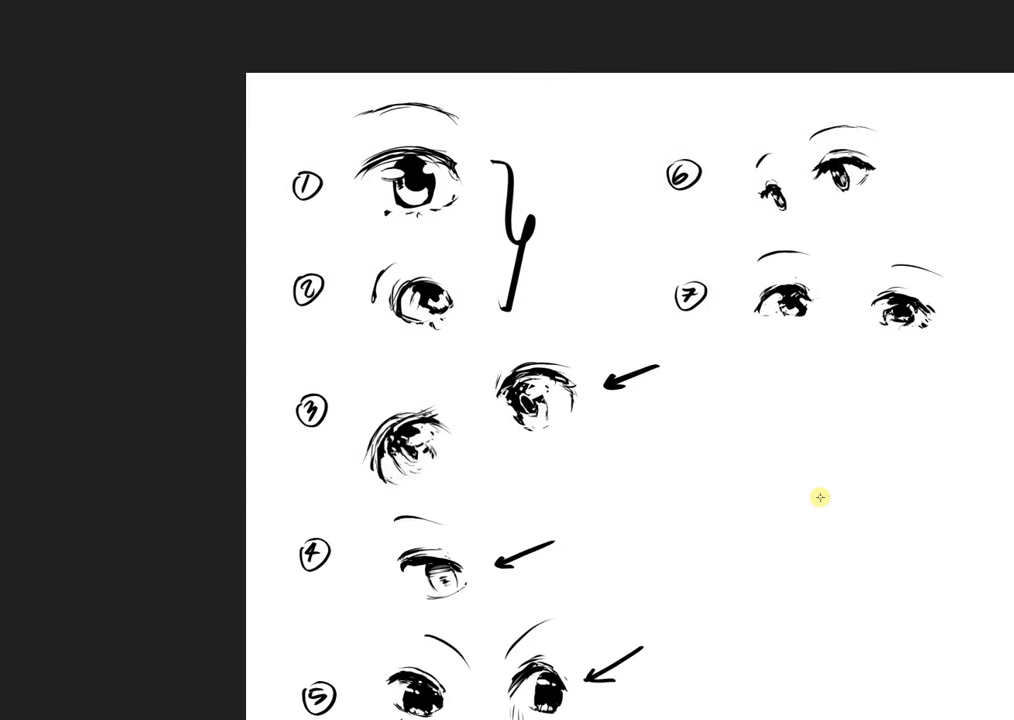
{"action": "left_click_drag", "start_coordinate": [745, 355], "coordinate": [716, 357]}
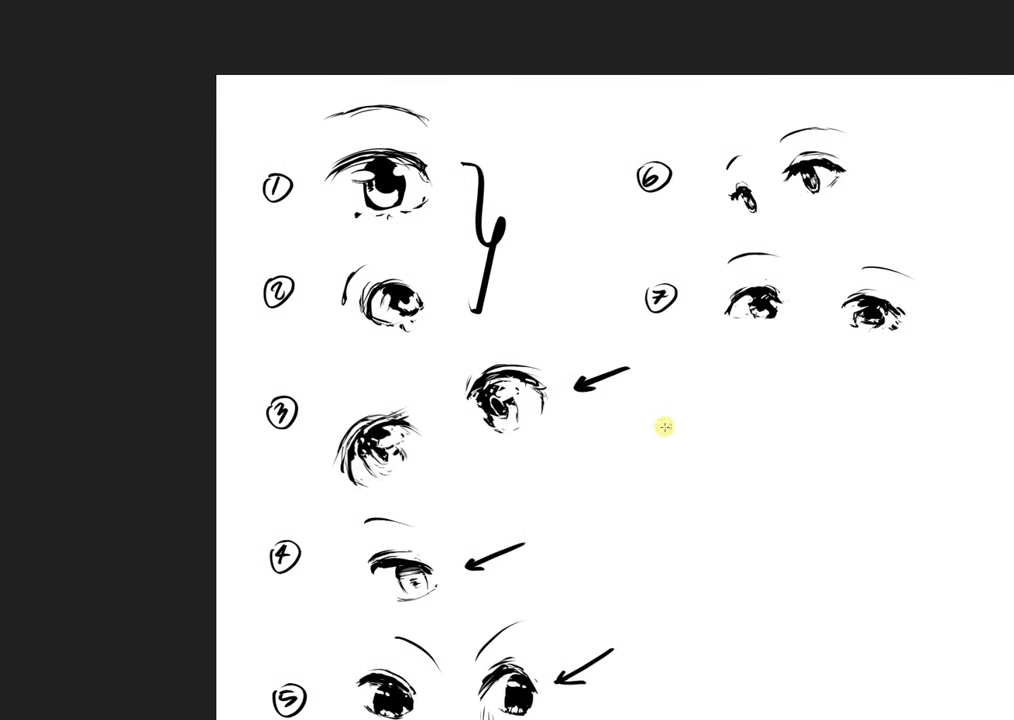
{"action": "mouse_move", "coordinate": [652, 425]}
{"action": "left_mouse_down"}
{"action": "mouse_move", "coordinate": [665, 428]}
{"action": "mouse_move", "coordinate": [661, 414]}
{"action": "mouse_move", "coordinate": [665, 423]}
{"action": "left_mouse_up"}
{"action": "key", "text": "ctrl+z"}
{"action": "mouse_move", "coordinate": [658, 411]}
{"action": "left_mouse_down"}
{"action": "mouse_move", "coordinate": [654, 403]}
{"action": "mouse_move", "coordinate": [670, 402]}
{"action": "mouse_move", "coordinate": [650, 484]}
{"action": "mouse_move", "coordinate": [640, 477]}
{"action": "mouse_move", "coordinate": [691, 451]}
{"action": "left_mouse_up"}
{"action": "key", "text": "ctrl+z"}
{"action": "key", "text": "ctrl+z"}
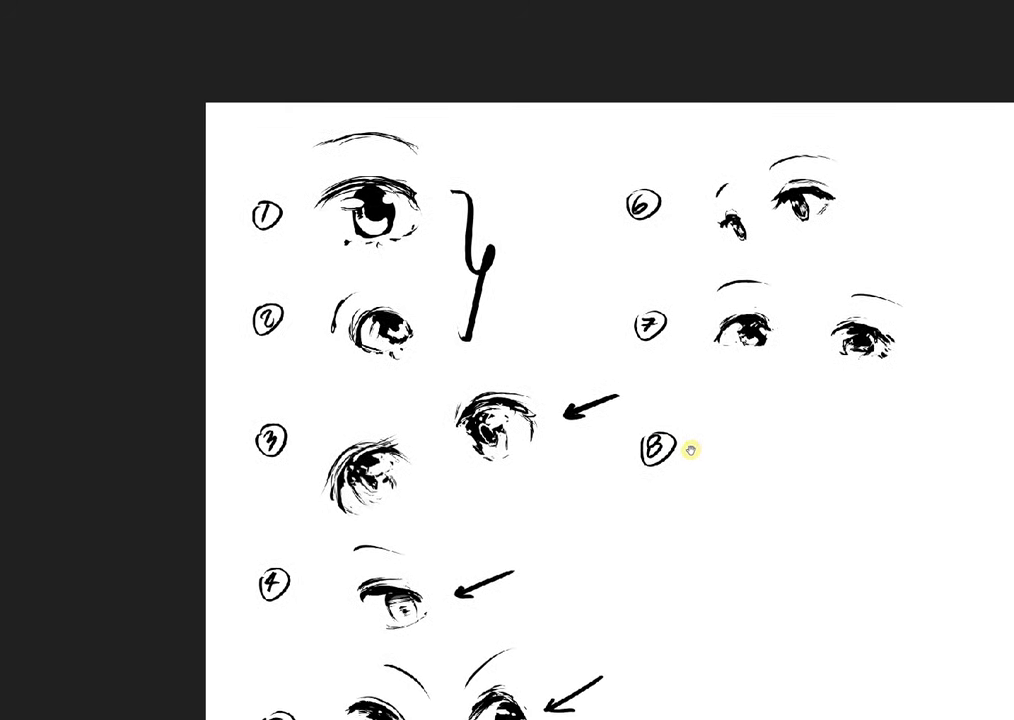
{"action": "left_click_drag", "start_coordinate": [658, 498], "coordinate": [617, 466]}
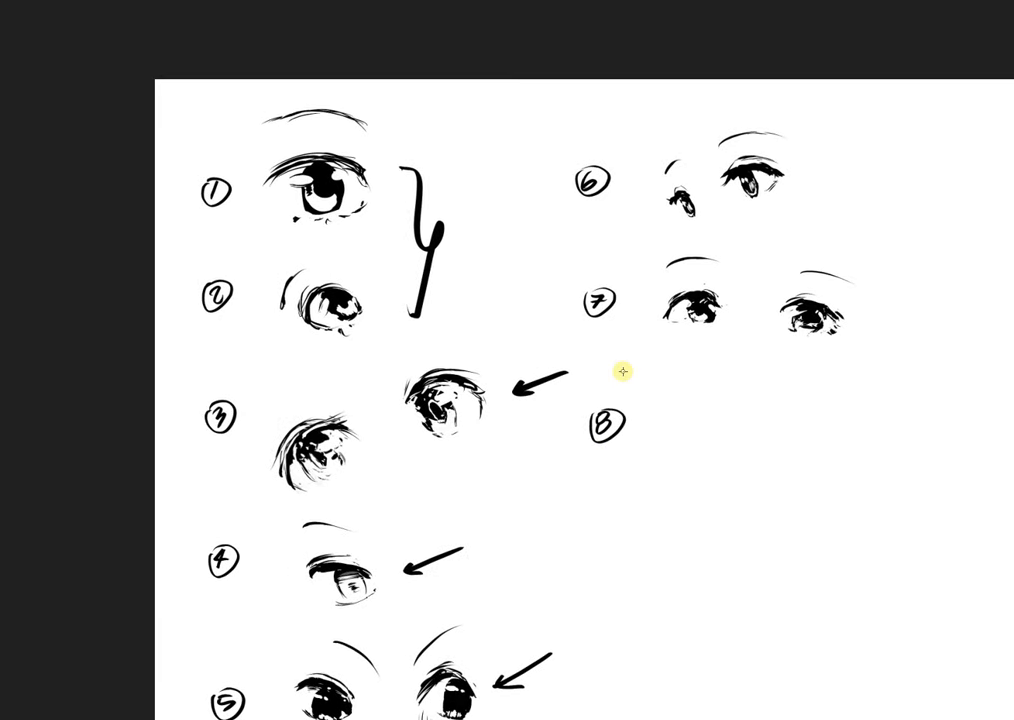
Lasso and delete the circled 8, and write a new one with a smaller, flatter circle below the 7
{"action": "left_click_drag", "start_coordinate": [654, 421], "coordinate": [652, 410]}
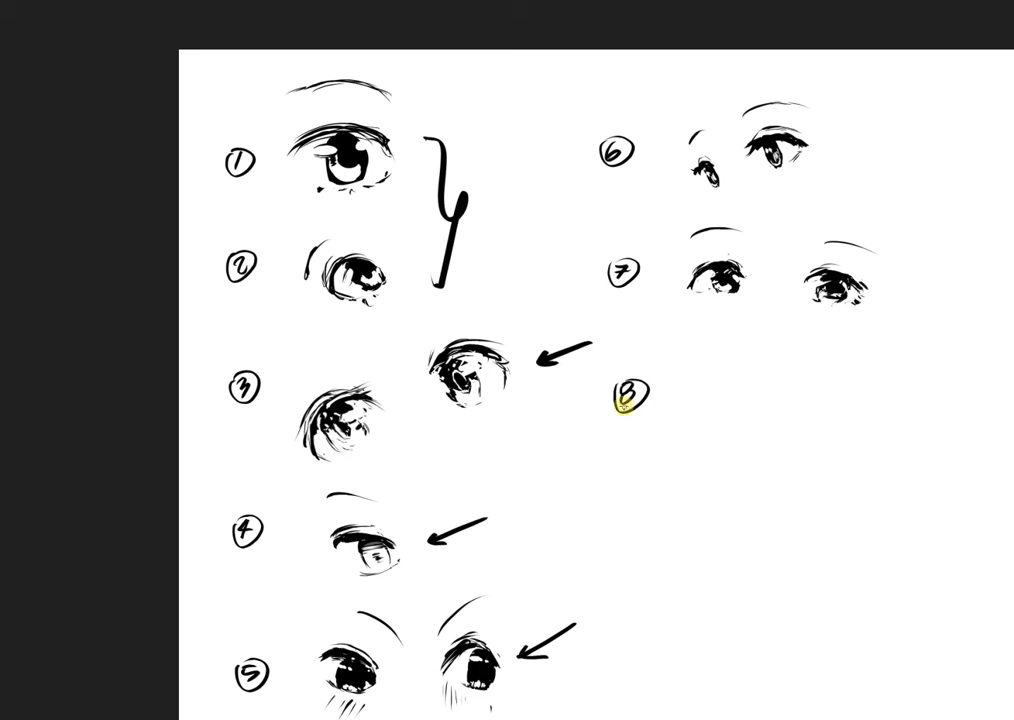
{"action": "mouse_move", "coordinate": [620, 369]}
{"action": "left_mouse_down"}
{"action": "mouse_move", "coordinate": [641, 426]}
{"action": "mouse_move", "coordinate": [668, 372]}
{"action": "left_mouse_up"}
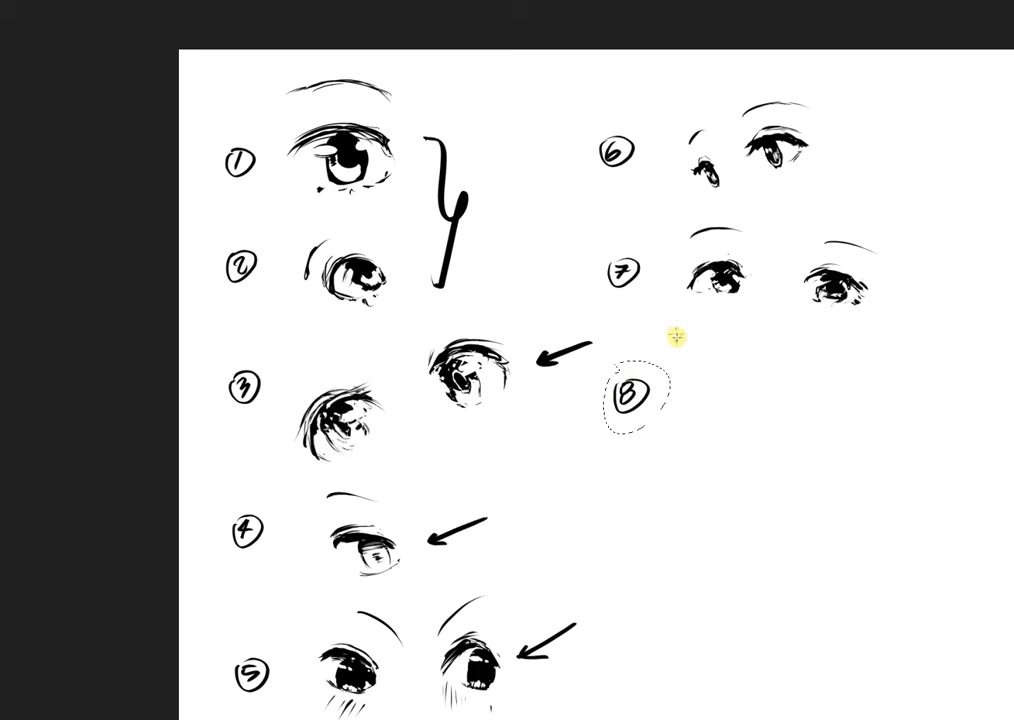
{"action": "key", "text": "Delete"}
{"action": "key", "text": "ctrl+d"}
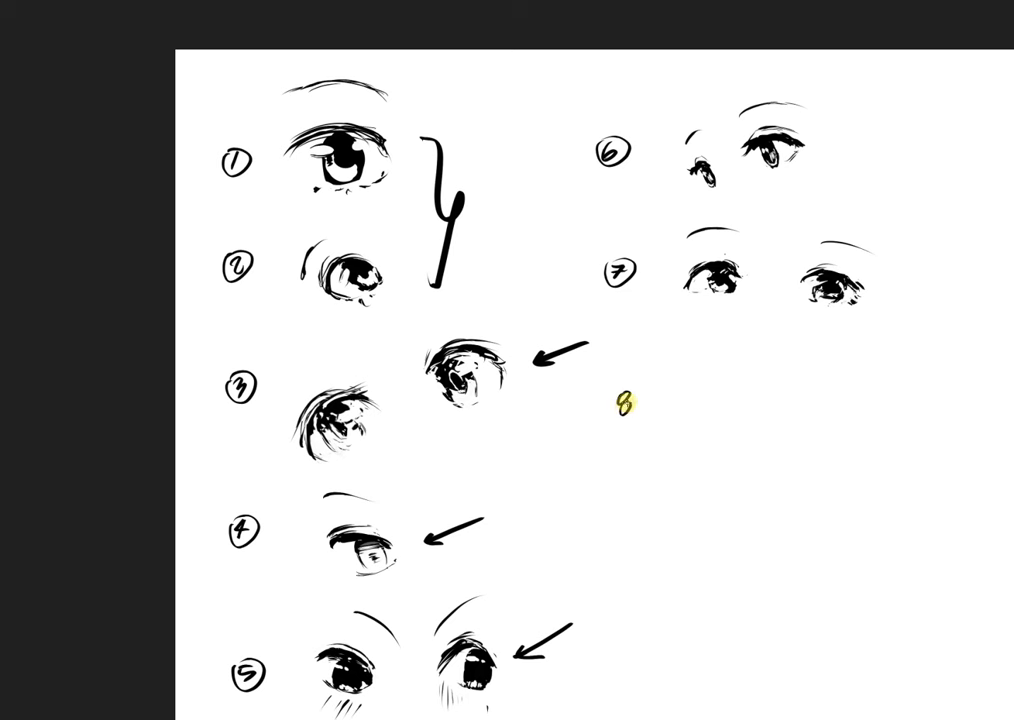
{"action": "key", "text": "ctrl+z"}
{"action": "mouse_move", "coordinate": [623, 402]}
{"action": "left_mouse_down"}
{"action": "mouse_move", "coordinate": [644, 393]}
{"action": "mouse_move", "coordinate": [616, 405]}
{"action": "mouse_move", "coordinate": [617, 440]}
{"action": "left_mouse_up"}
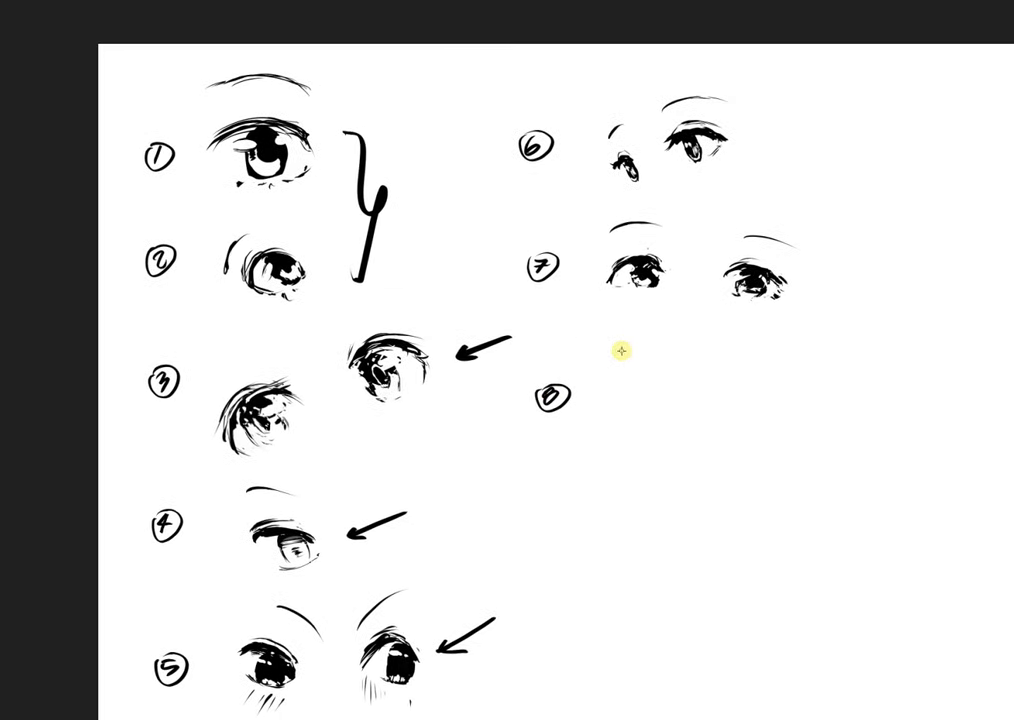
Draw a thin lash line with a solid black iris beside the circled 8 and undo the strokes
{"action": "left_click_drag", "start_coordinate": [677, 324], "coordinate": [621, 391]}
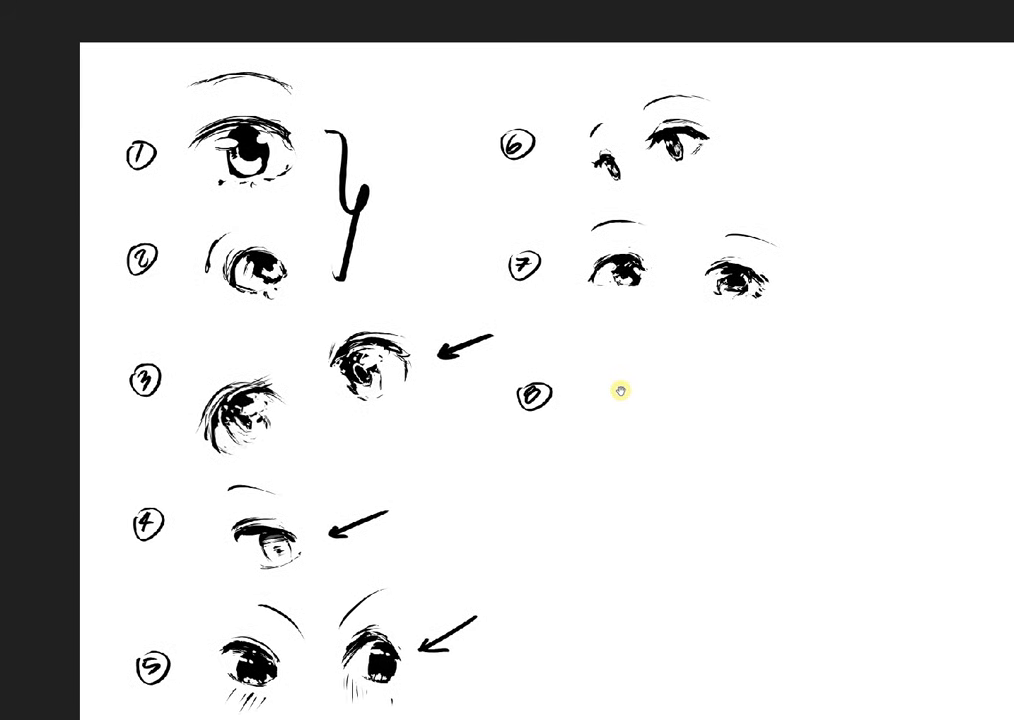
{"action": "left_click_drag", "start_coordinate": [643, 435], "coordinate": [586, 401]}
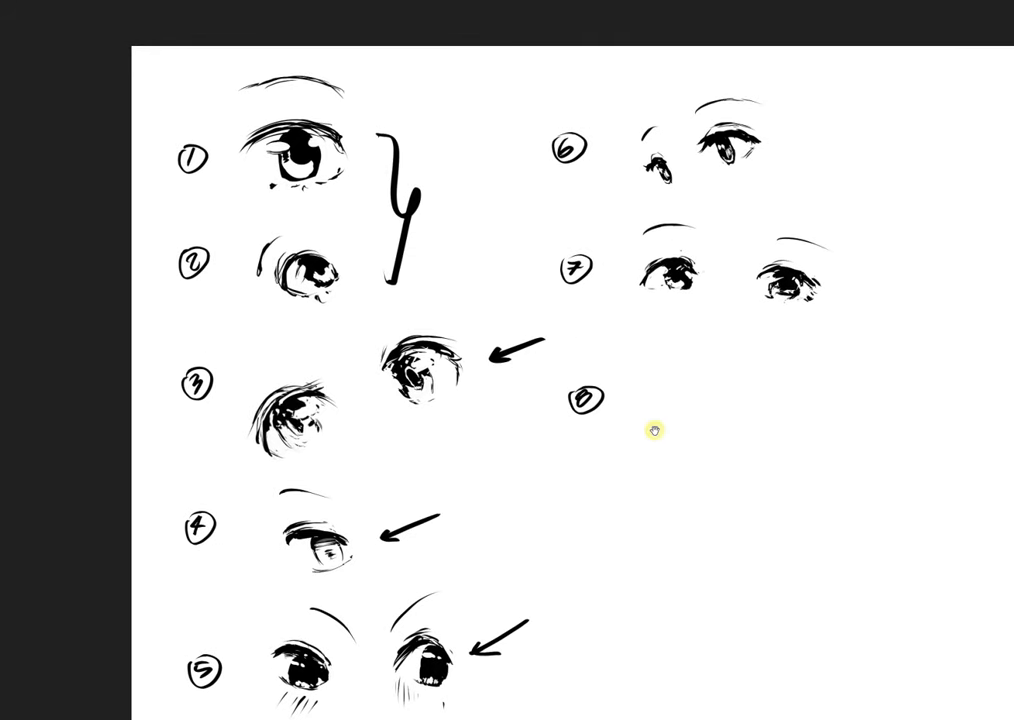
{"action": "left_click_drag", "start_coordinate": [622, 448], "coordinate": [603, 440]}
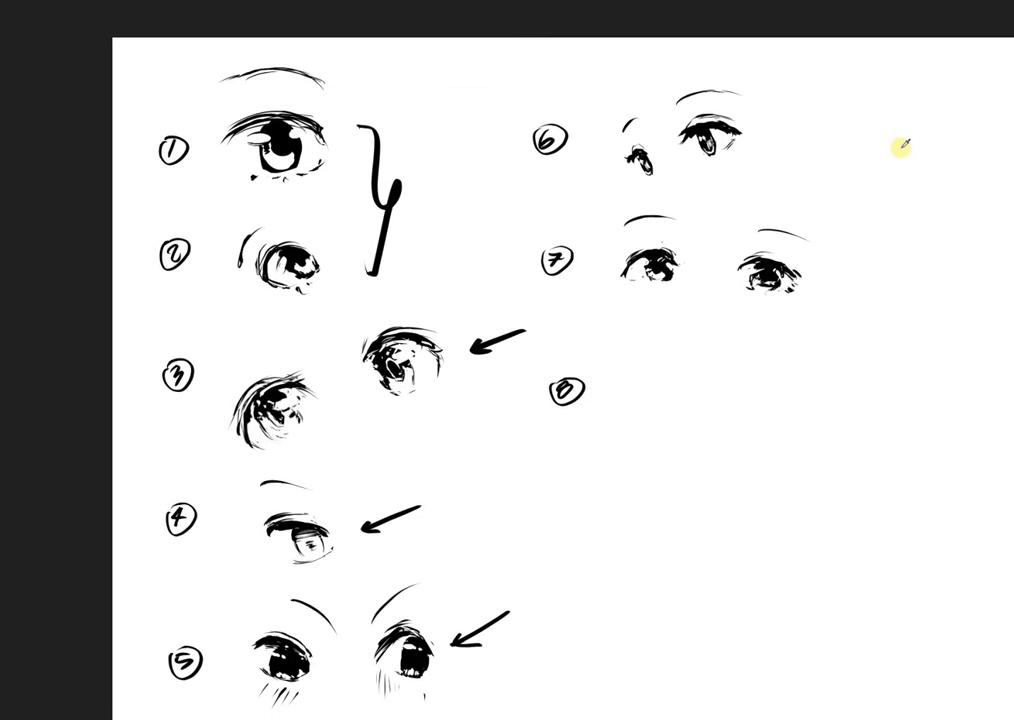
{"action": "left_click_drag", "start_coordinate": [713, 410], "coordinate": [686, 408]}
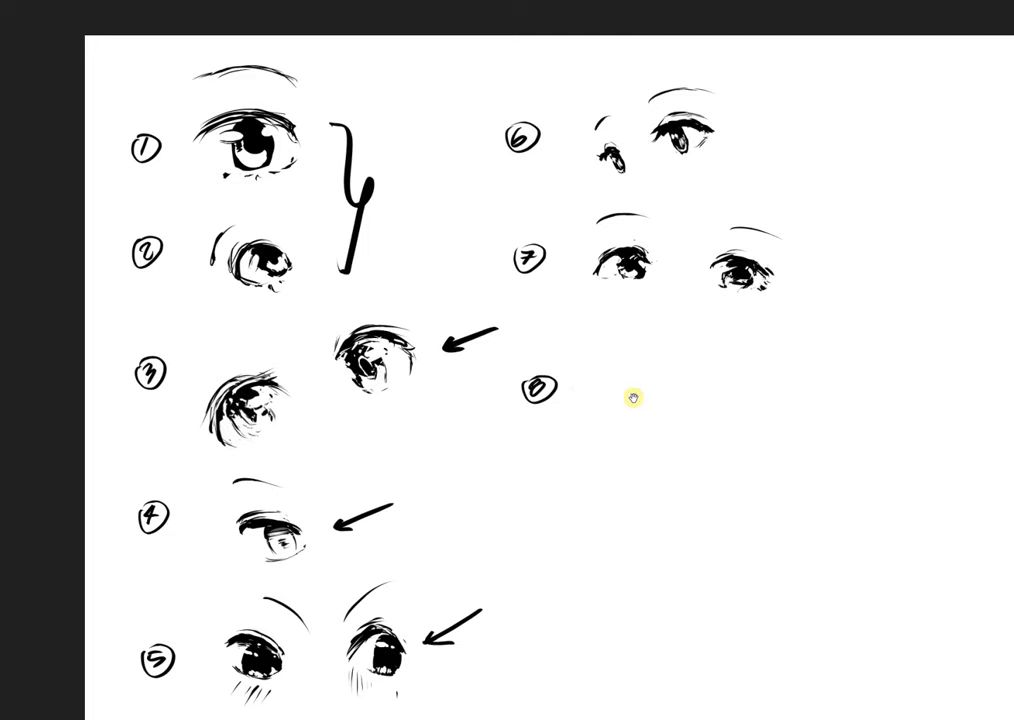
{"action": "left_click_drag", "start_coordinate": [634, 396], "coordinate": [597, 403]}
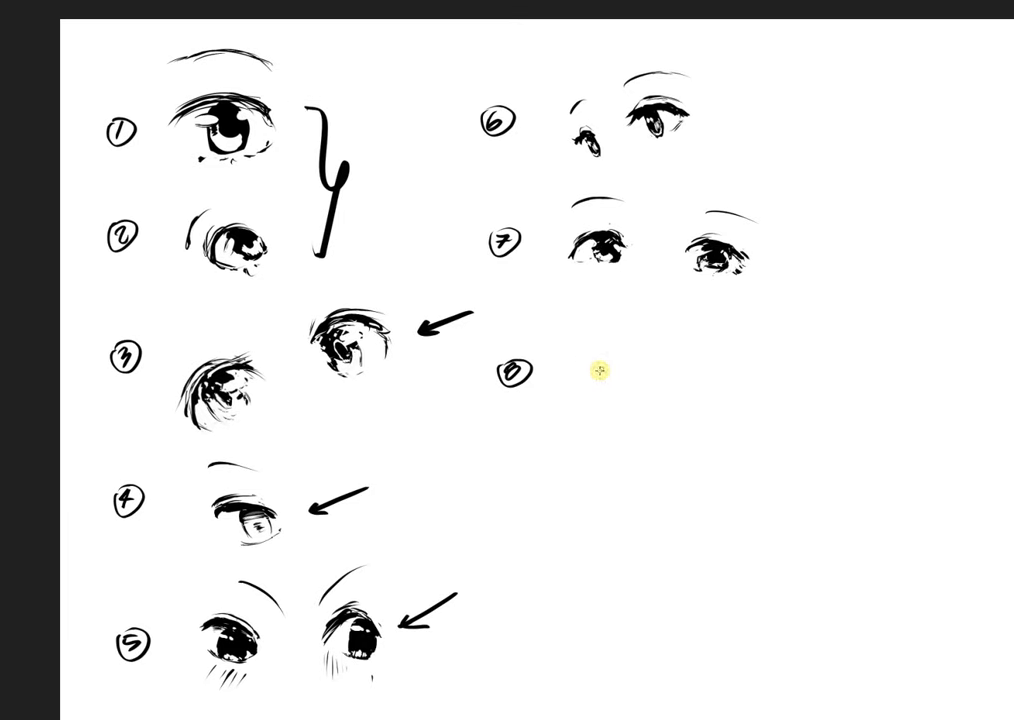
{"action": "mouse_move", "coordinate": [580, 370]}
{"action": "left_mouse_down"}
{"action": "mouse_move", "coordinate": [605, 367]}
{"action": "mouse_move", "coordinate": [611, 377]}
{"action": "mouse_move", "coordinate": [603, 371]}
{"action": "left_mouse_up"}
{"action": "left_click_drag", "start_coordinate": [577, 375], "coordinate": [606, 376]}
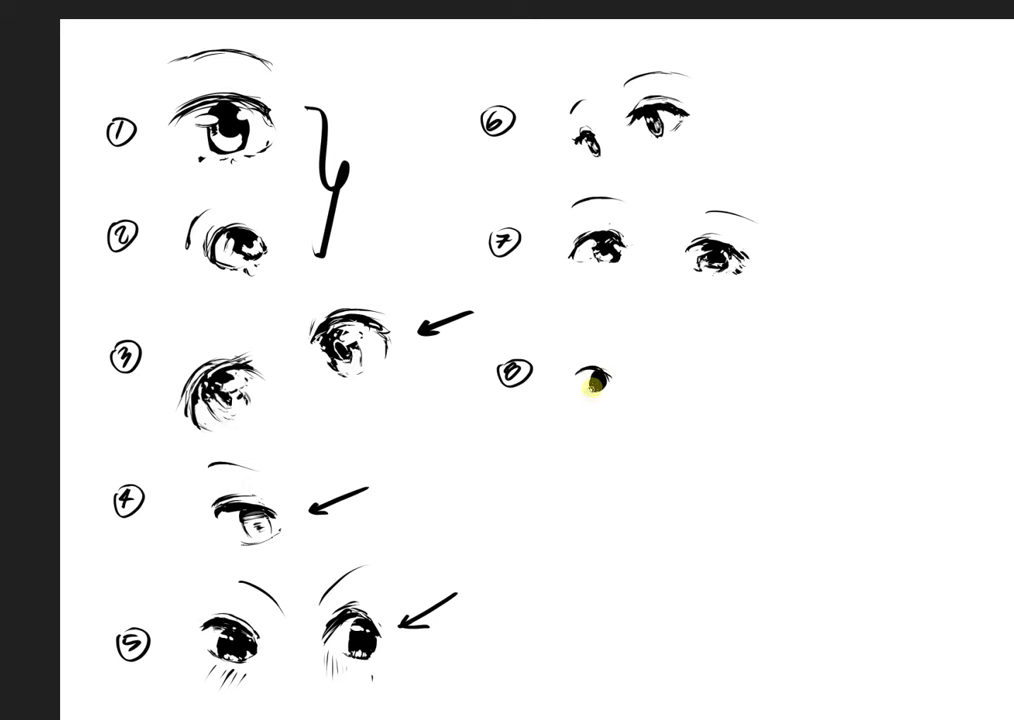
{"action": "mouse_move", "coordinate": [597, 380]}
{"action": "left_mouse_down"}
{"action": "mouse_move", "coordinate": [586, 386]}
{"action": "mouse_move", "coordinate": [609, 380]}
{"action": "left_mouse_up"}
{"action": "left_click_drag", "start_coordinate": [603, 390], "coordinate": [610, 377]}
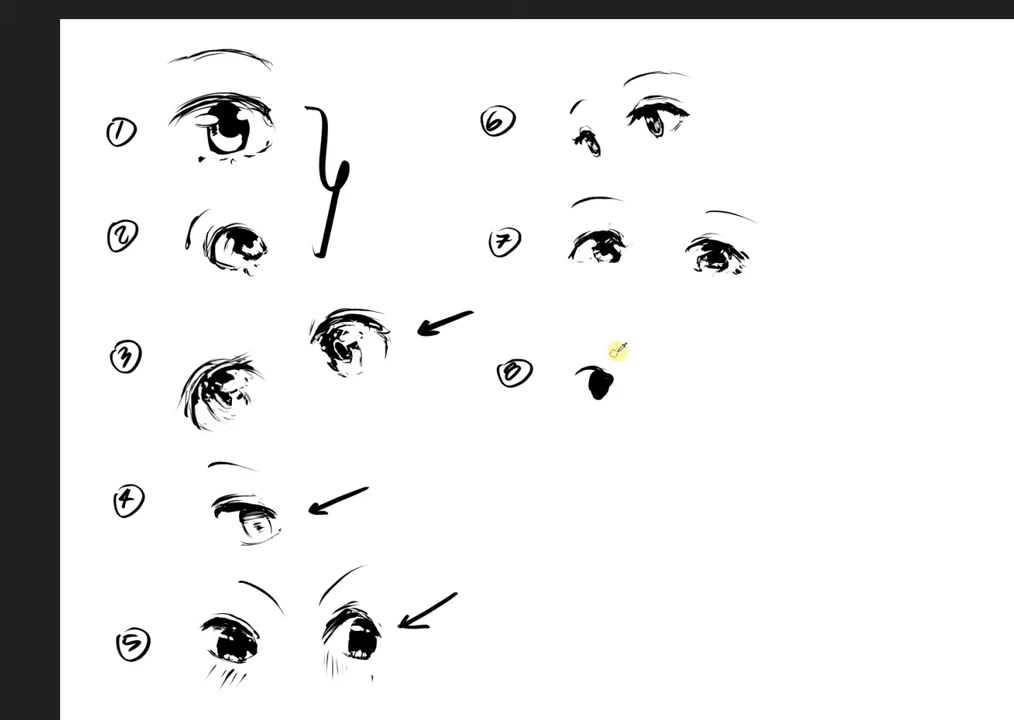
{"action": "key", "text": "ctrl+z"}
{"action": "key", "text": "ctrl+z"}
{"action": "key", "text": "ctrl+z"}
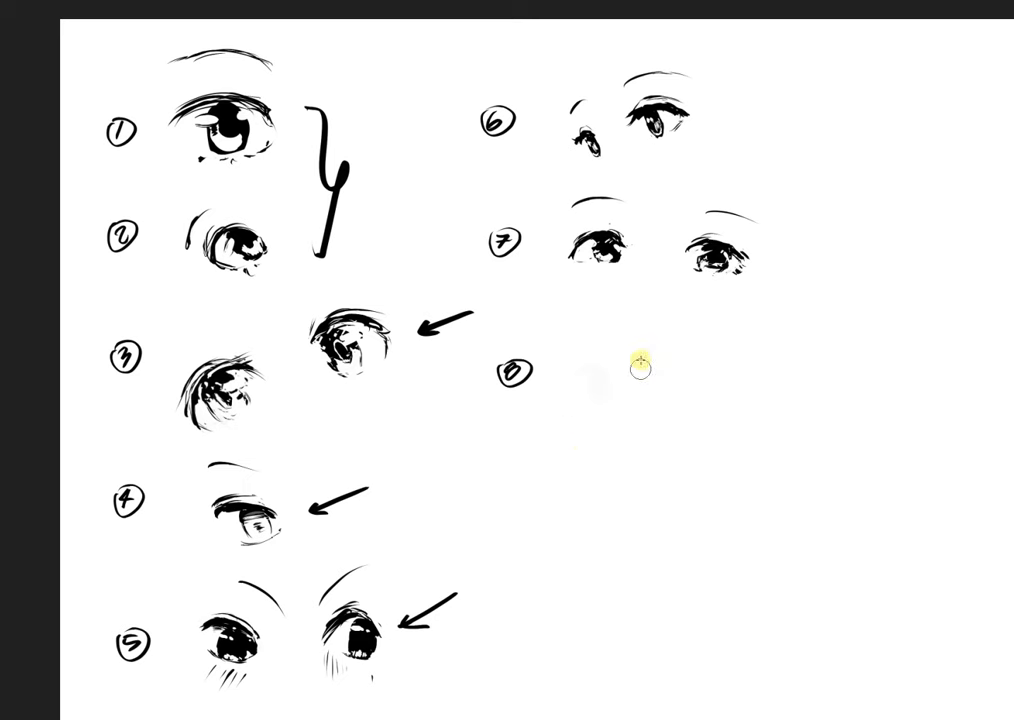
Draw the study 8 eye beside its number with flicked upper lashes and a solid black iris
{"action": "mouse_move", "coordinate": [570, 373]}
{"action": "left_mouse_down"}
{"action": "mouse_move", "coordinate": [604, 367]}
{"action": "mouse_move", "coordinate": [582, 369]}
{"action": "mouse_move", "coordinate": [613, 389]}
{"action": "mouse_move", "coordinate": [600, 373]}
{"action": "left_mouse_up"}
{"action": "left_click_drag", "start_coordinate": [600, 377], "coordinate": [601, 373]}
{"action": "mouse_move", "coordinate": [577, 381]}
{"action": "left_mouse_down"}
{"action": "mouse_move", "coordinate": [598, 380]}
{"action": "mouse_move", "coordinate": [588, 380]}
{"action": "left_mouse_up"}
Draw loose diagonal strokes around the second eye of study 5 and undo them
{"action": "left_click_drag", "start_coordinate": [548, 455], "coordinate": [835, 294]}
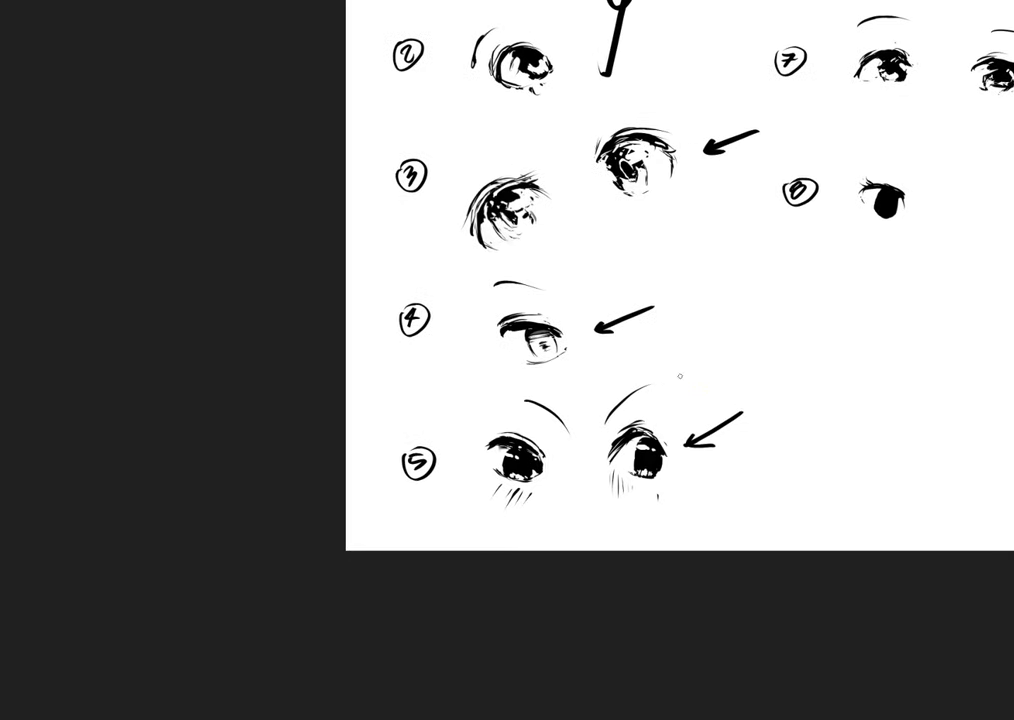
{"action": "left_click_drag", "start_coordinate": [656, 376], "coordinate": [771, 314]}
{"action": "mouse_move", "coordinate": [661, 414]}
{"action": "left_mouse_down"}
{"action": "mouse_move", "coordinate": [763, 369]}
{"action": "mouse_move", "coordinate": [552, 487]}
{"action": "mouse_move", "coordinate": [518, 534]}
{"action": "mouse_move", "coordinate": [517, 510]}
{"action": "left_mouse_up"}
{"action": "key", "text": "ctrl+z"}
{"action": "key", "text": "ctrl+z"}
Draw a short curved eyebrow above the study 8 eye, undoing the stray strokes
{"action": "left_click_drag", "start_coordinate": [591, 403], "coordinate": [606, 392]}
{"action": "left_click_drag", "start_coordinate": [587, 315], "coordinate": [641, 321]}
{"action": "key", "text": "ctrl+z"}
{"action": "key", "text": "ctrl+z"}
{"action": "key", "text": "ctrl+z"}
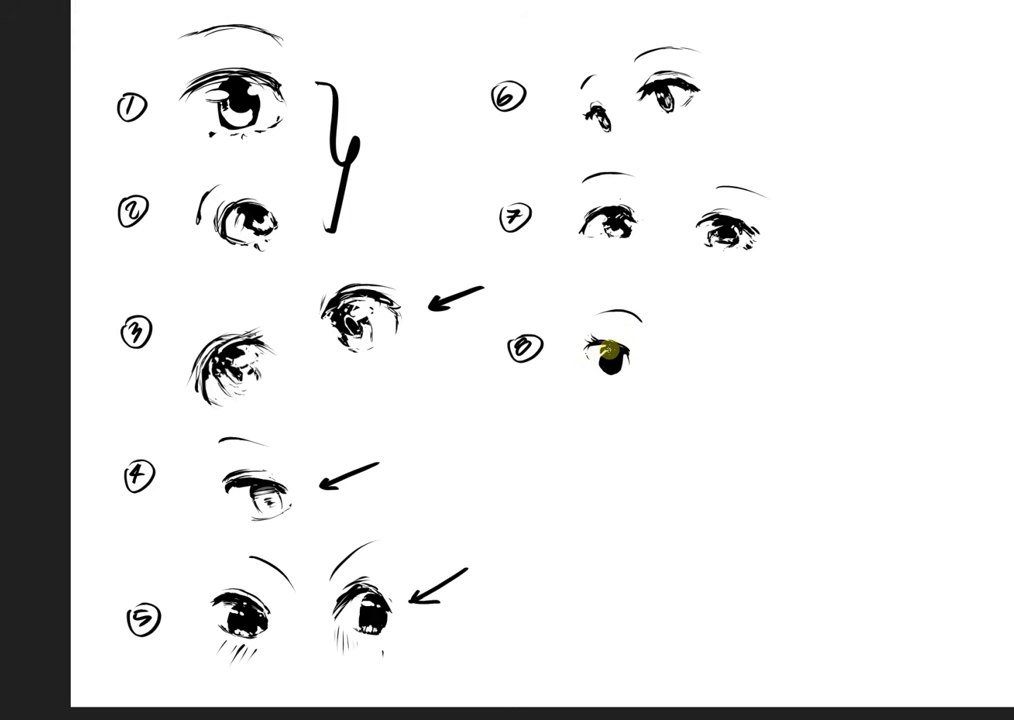
Refine the study 8 eye with highlights and fine hatching in the iris and darker lashes at the outer corner
{"action": "left_click_drag", "start_coordinate": [601, 351], "coordinate": [607, 355]}
{"action": "left_click_drag", "start_coordinate": [630, 357], "coordinate": [634, 362]}
{"action": "left_click_drag", "start_coordinate": [627, 349], "coordinate": [633, 356]}
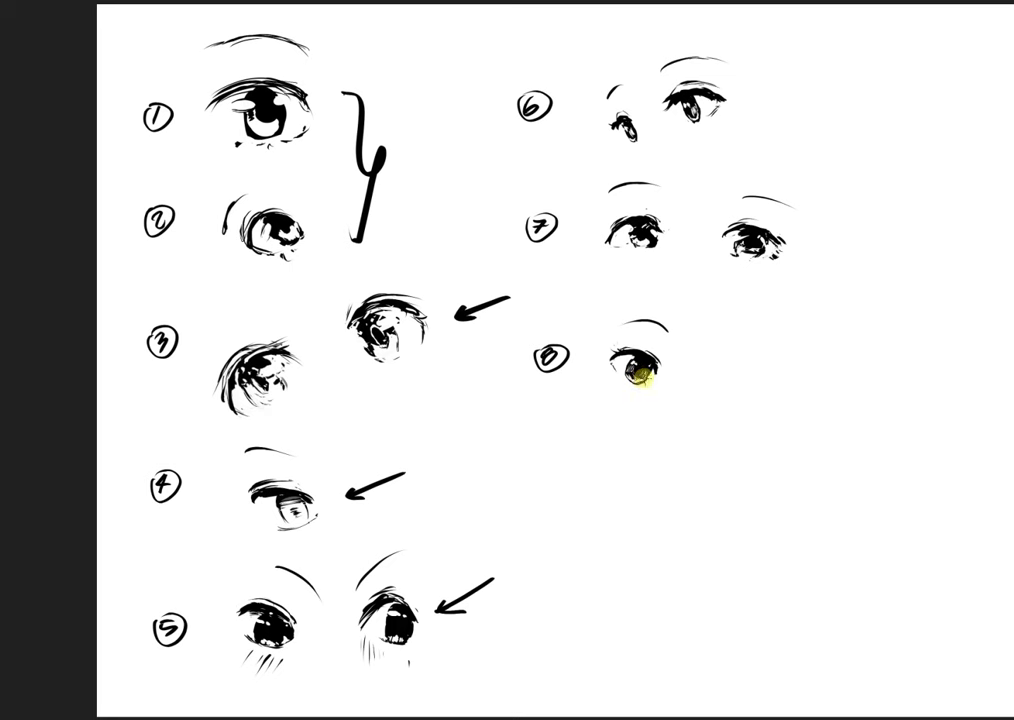
{"action": "left_click", "coordinate": [638, 373]}
{"action": "left_click_drag", "start_coordinate": [644, 355], "coordinate": [719, 333]}
{"action": "scroll", "coordinate": [645, 480], "scroll_direction": "down", "scroll_amount": 5}
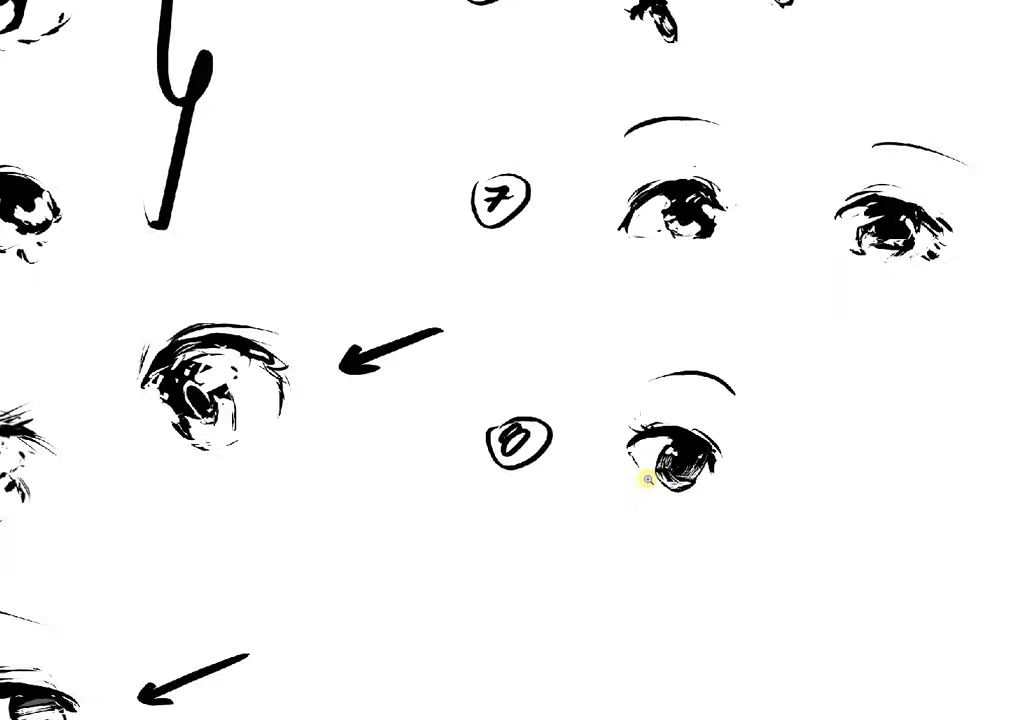
{"action": "left_click_drag", "start_coordinate": [674, 498], "coordinate": [668, 457]}
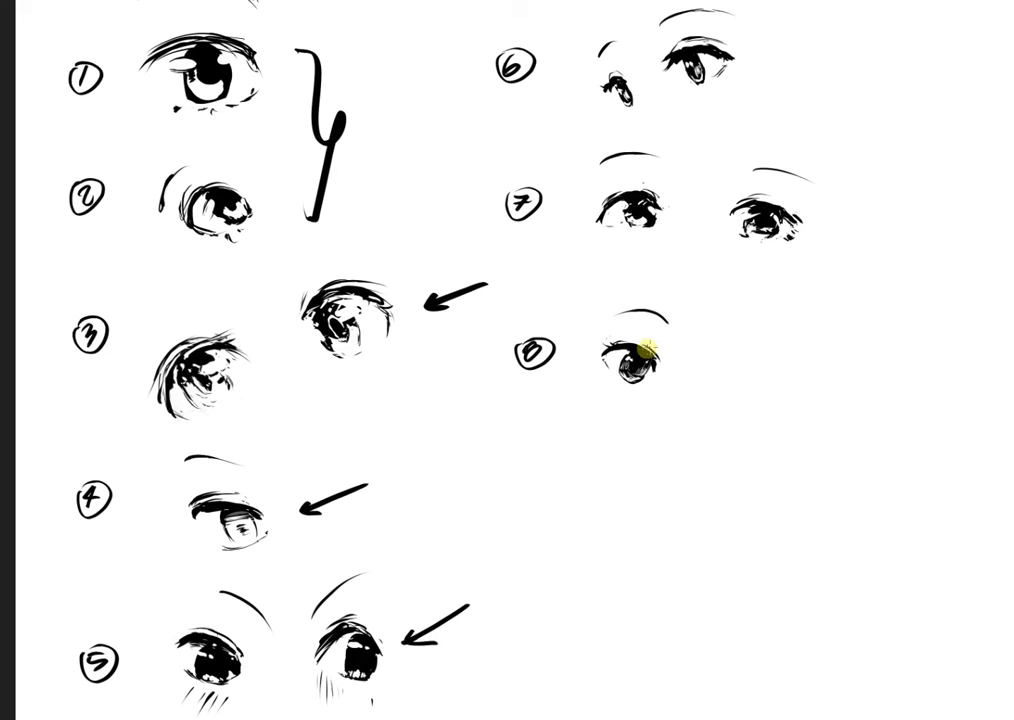
{"action": "left_click_drag", "start_coordinate": [704, 387], "coordinate": [687, 407]}
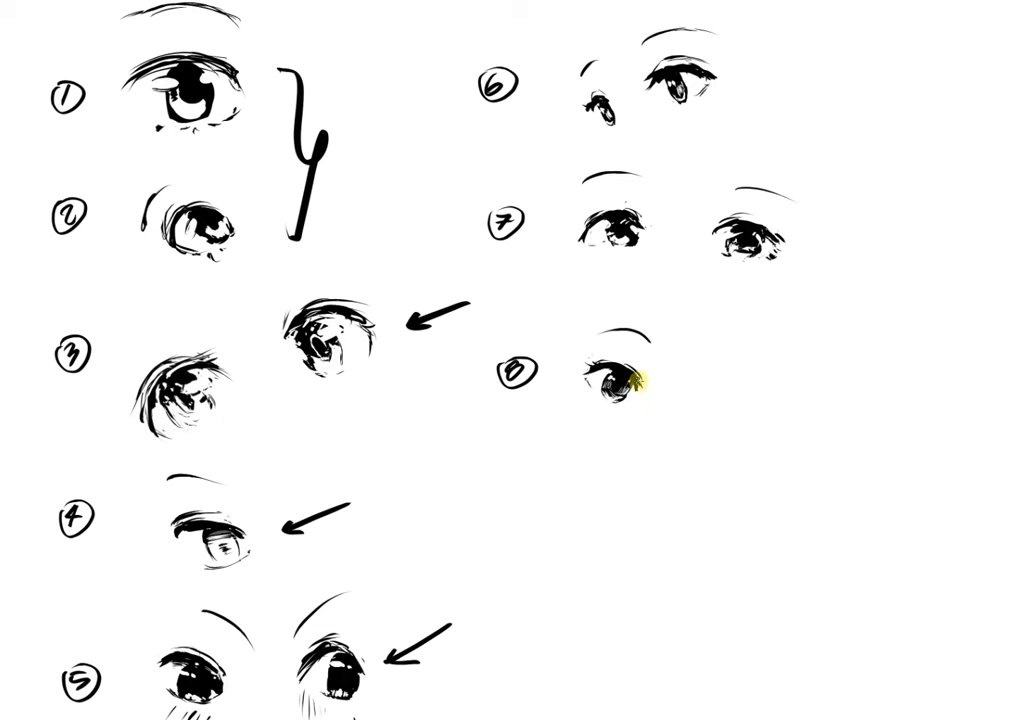
{"action": "left_click_drag", "start_coordinate": [698, 436], "coordinate": [656, 425]}
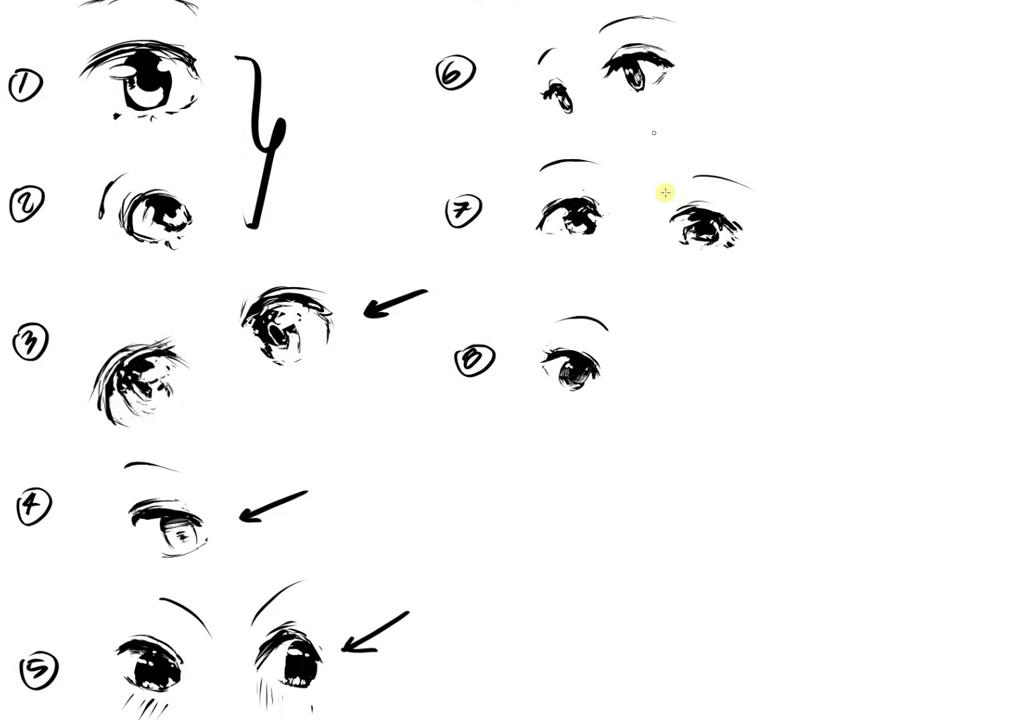
Review the whole page of eye studies 1 to 8, comparing their angles and inking styles
{"action": "scroll", "coordinate": [790, 486], "scroll_direction": "down", "scroll_amount": 3}
{"action": "scroll", "coordinate": [627, 430], "scroll_direction": "up", "scroll_amount": 2}
{"action": "left_click_drag", "start_coordinate": [595, 516], "coordinate": [677, 521]}
{"action": "left_click_drag", "start_coordinate": [543, 265], "coordinate": [466, 220]}
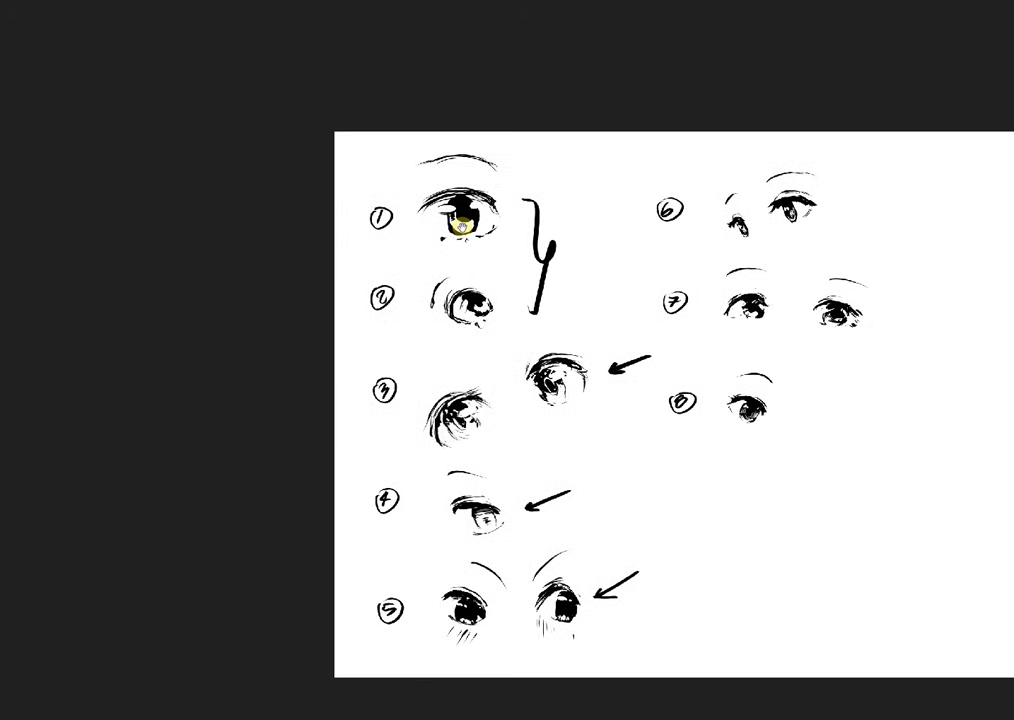
{"action": "left_click_drag", "start_coordinate": [577, 428], "coordinate": [657, 392]}
{"action": "left_click_drag", "start_coordinate": [708, 545], "coordinate": [663, 552]}
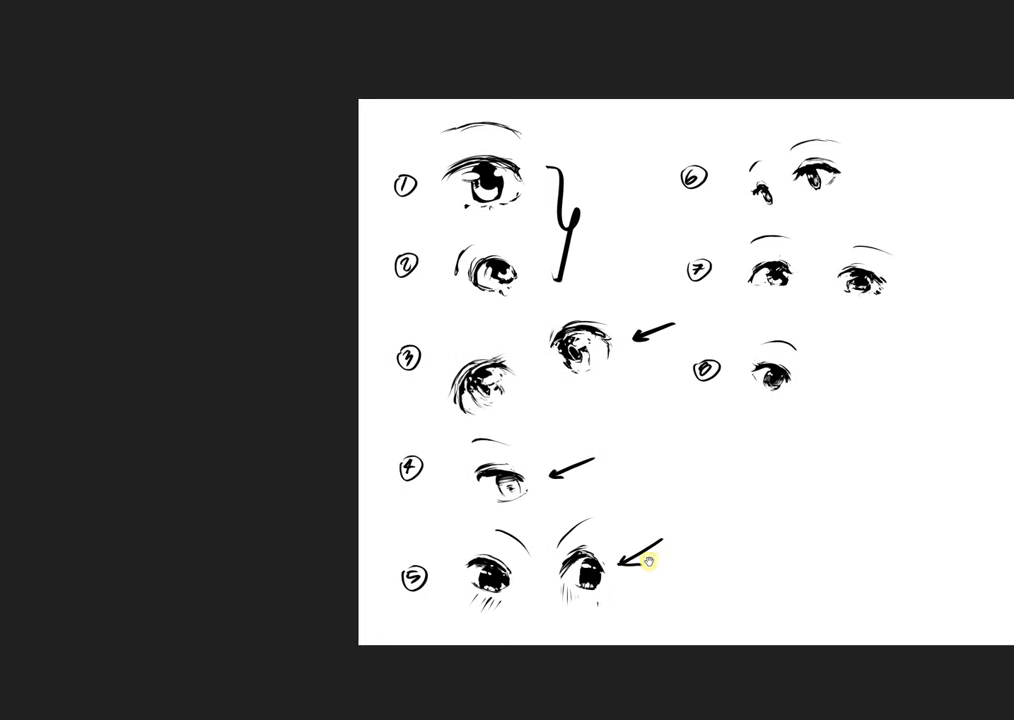
{"action": "left_click_drag", "start_coordinate": [599, 539], "coordinate": [658, 575]}
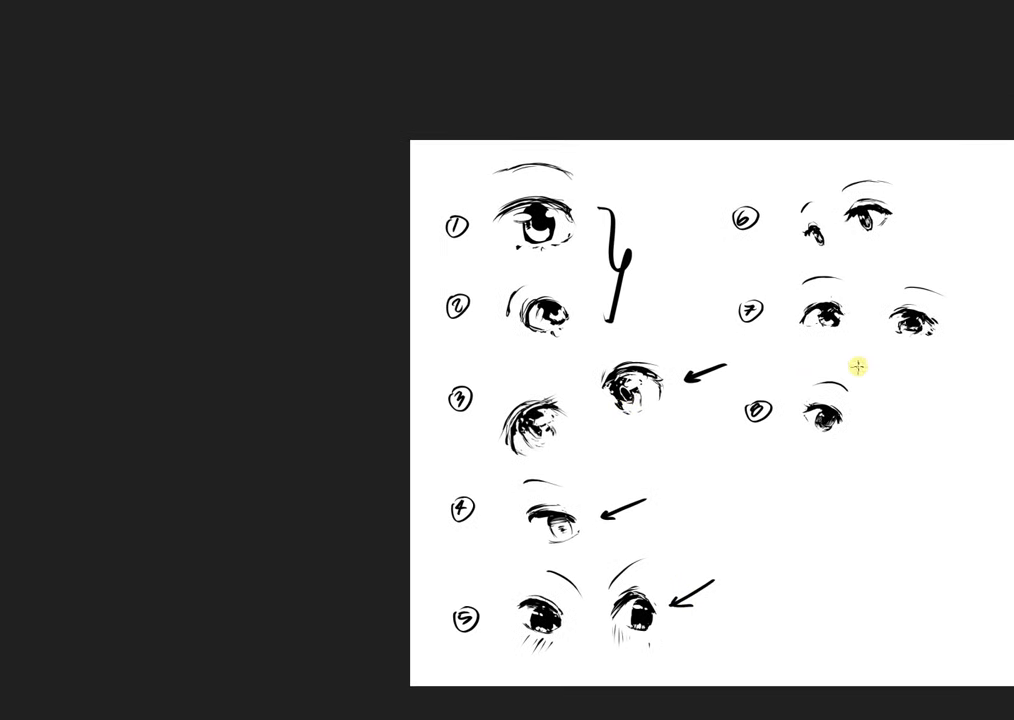
{"action": "scroll", "coordinate": [853, 367], "scroll_direction": "down", "scroll_amount": 3}
{"action": "scroll", "coordinate": [832, 373], "scroll_direction": "up", "scroll_amount": 2}
{"action": "scroll", "coordinate": [738, 396], "scroll_direction": "right", "scroll_amount": 1}
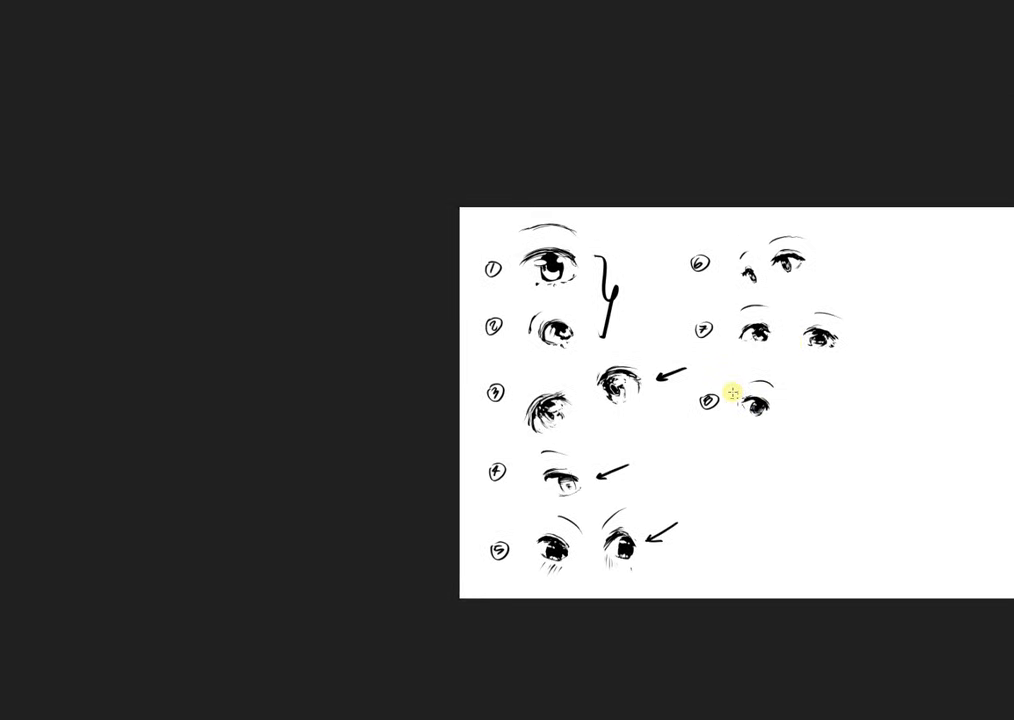
{"action": "scroll", "coordinate": [749, 388], "scroll_direction": "up", "scroll_amount": 1}
{"action": "scroll", "coordinate": [749, 388], "scroll_direction": "up", "scroll_amount": 1}
{"action": "left_click_drag", "start_coordinate": [810, 466], "coordinate": [699, 426]}
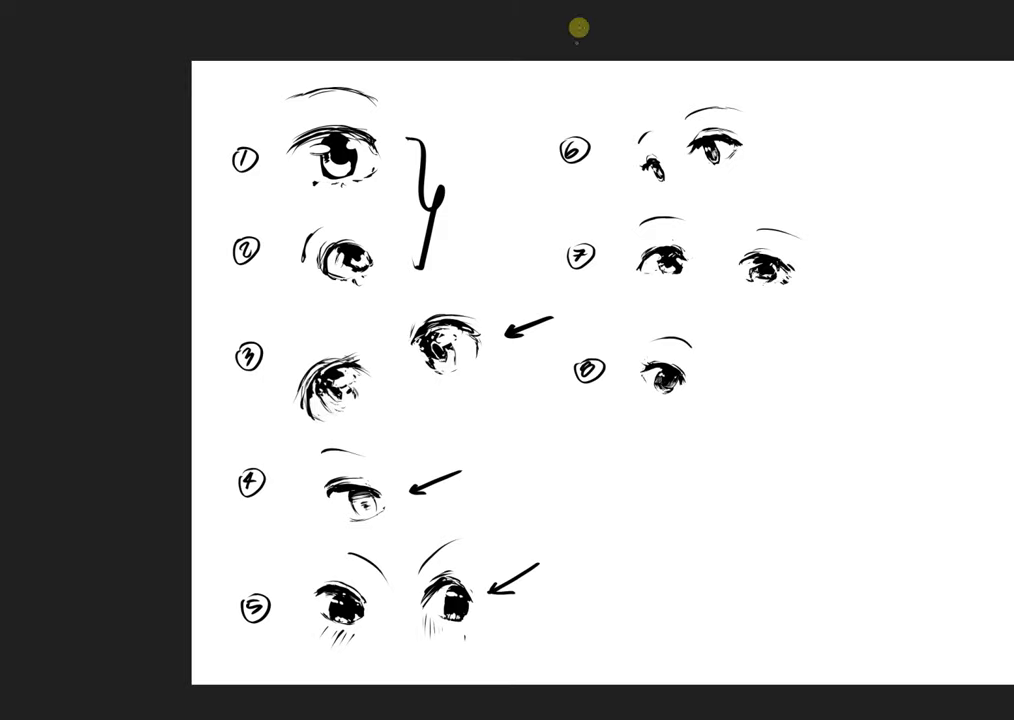
{"action": "mouse_move", "coordinate": [604, 281]}
{"action": "left_mouse_down"}
{"action": "mouse_move", "coordinate": [926, 315]}
{"action": "mouse_move", "coordinate": [763, 267]}
{"action": "mouse_move", "coordinate": [566, 265]}
{"action": "mouse_move", "coordinate": [810, 310]}
{"action": "mouse_move", "coordinate": [608, 310]}
{"action": "mouse_move", "coordinate": [566, 263]}
{"action": "mouse_move", "coordinate": [641, 277]}
{"action": "mouse_move", "coordinate": [688, 303]}
{"action": "mouse_move", "coordinate": [618, 301]}
{"action": "left_mouse_up"}
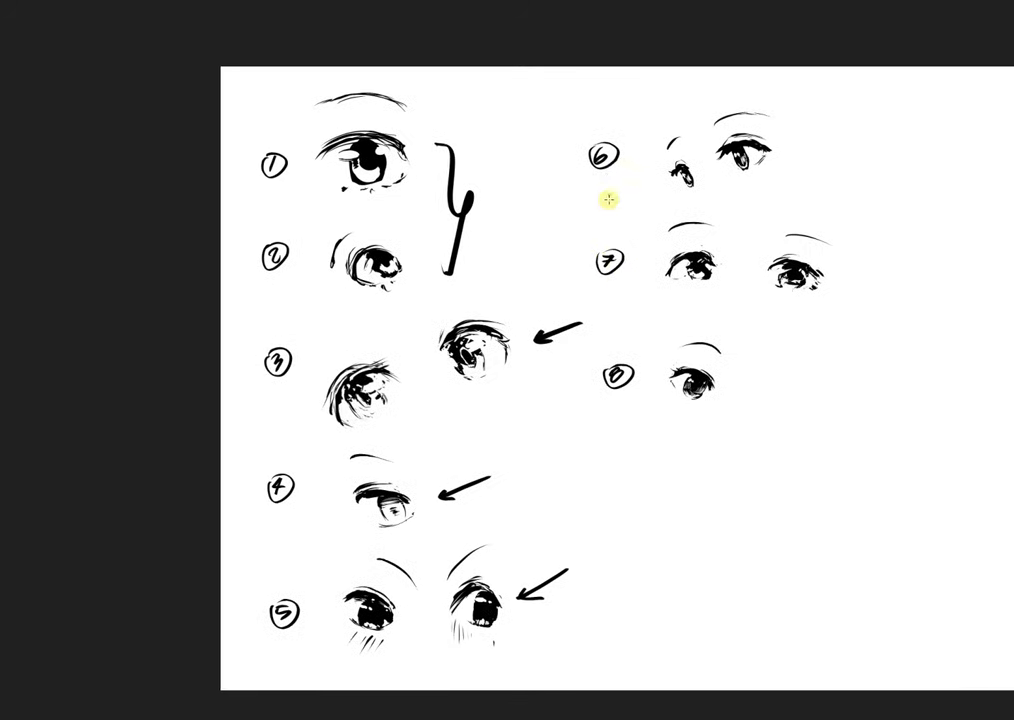
{"action": "left_click_drag", "start_coordinate": [609, 199], "coordinate": [596, 206]}
{"action": "mouse_move", "coordinate": [655, 280]}
{"action": "left_mouse_down"}
{"action": "mouse_move", "coordinate": [578, 284]}
{"action": "mouse_move", "coordinate": [564, 269]}
{"action": "left_mouse_up"}
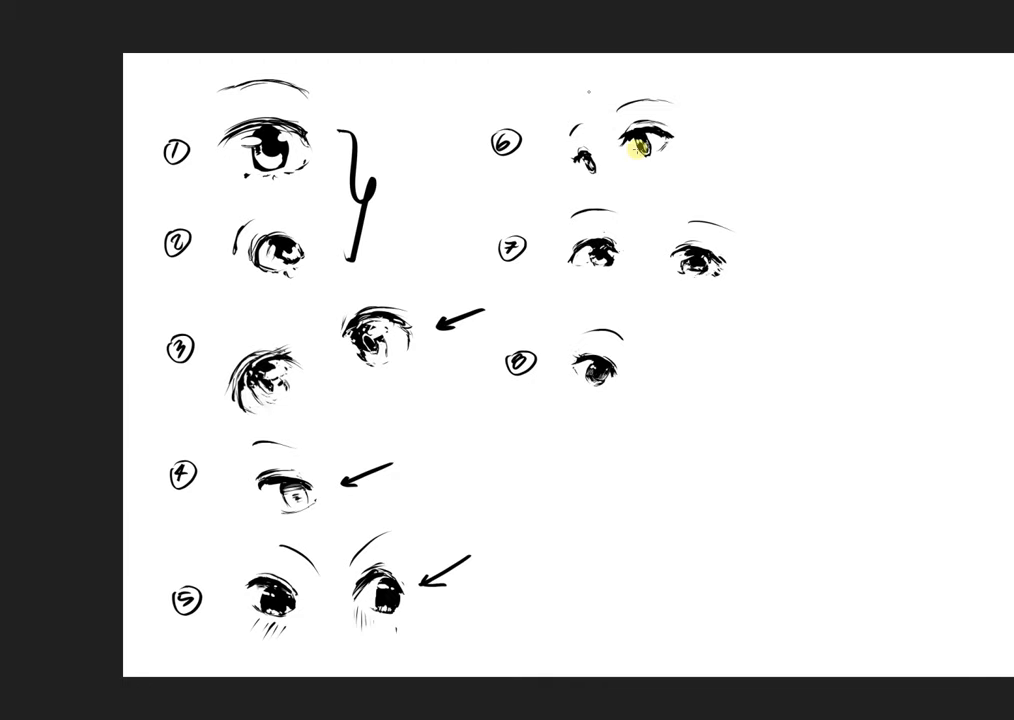
{"action": "left_click_drag", "start_coordinate": [660, 307], "coordinate": [650, 303]}
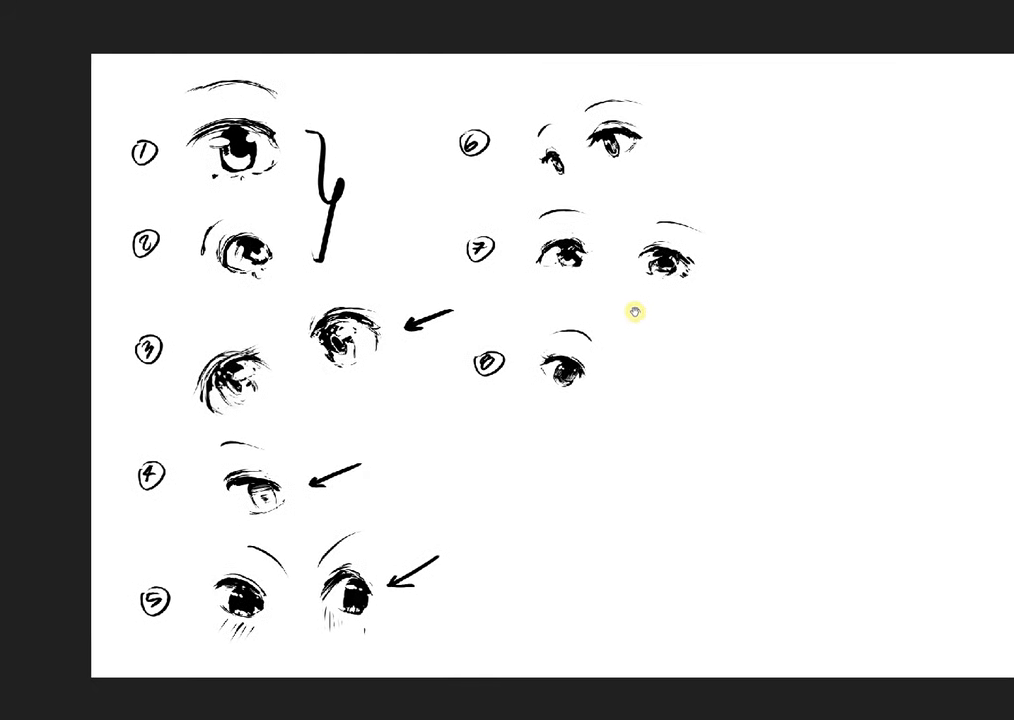
{"action": "left_click_drag", "start_coordinate": [636, 373], "coordinate": [603, 386]}
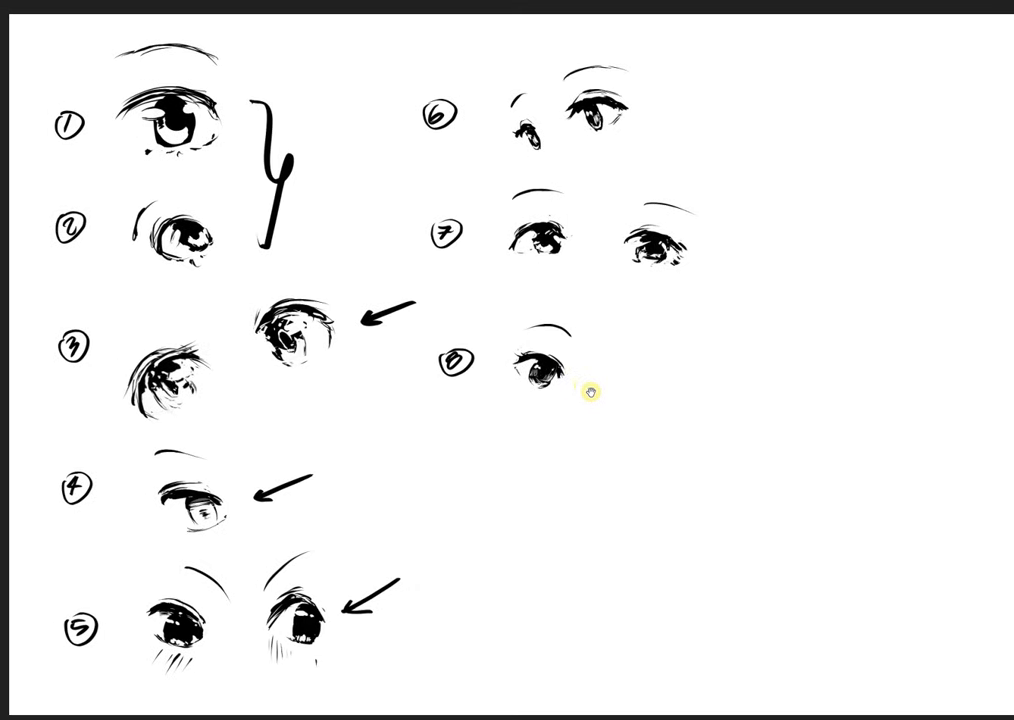